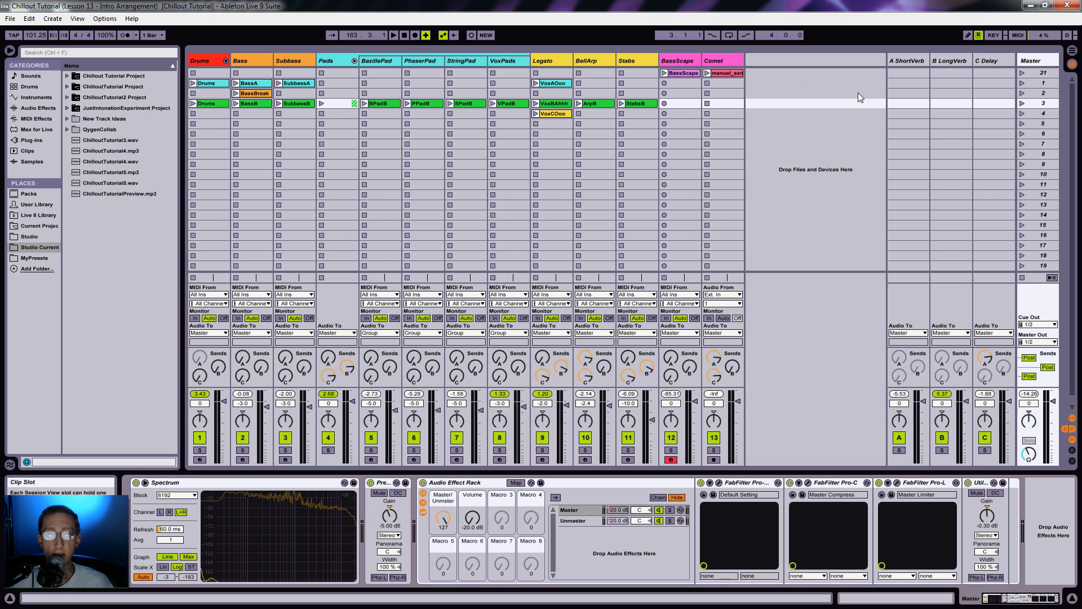
Step: Launch scene 1, copy the BPadB clip into the BazillePad slot of scene 1 and open the copy's notes
{"action": "left_click", "coordinate": [1024, 84]}
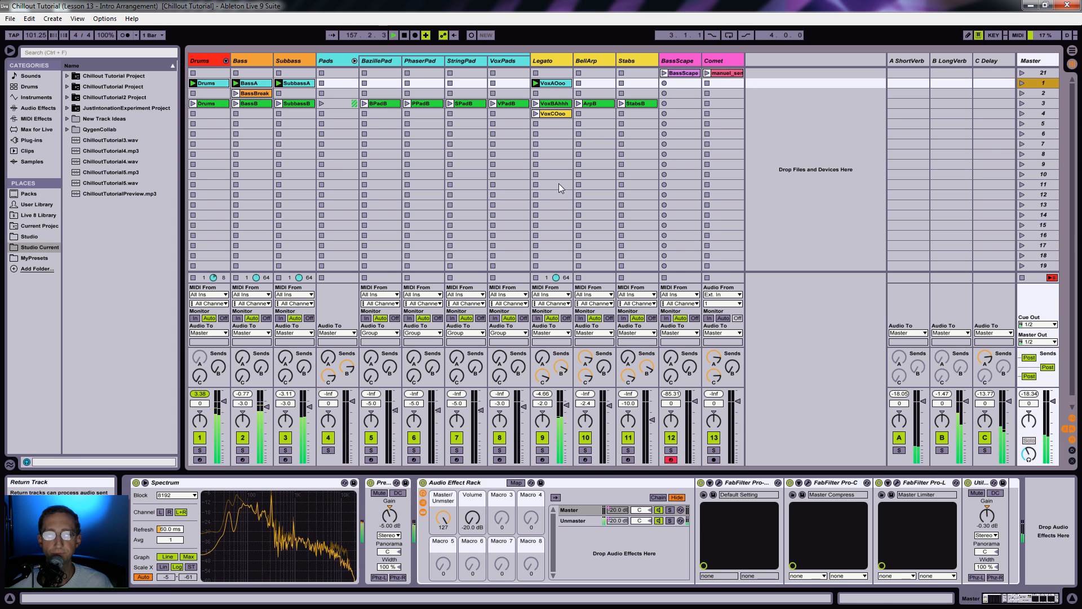
{"action": "left_click", "coordinate": [383, 103]}
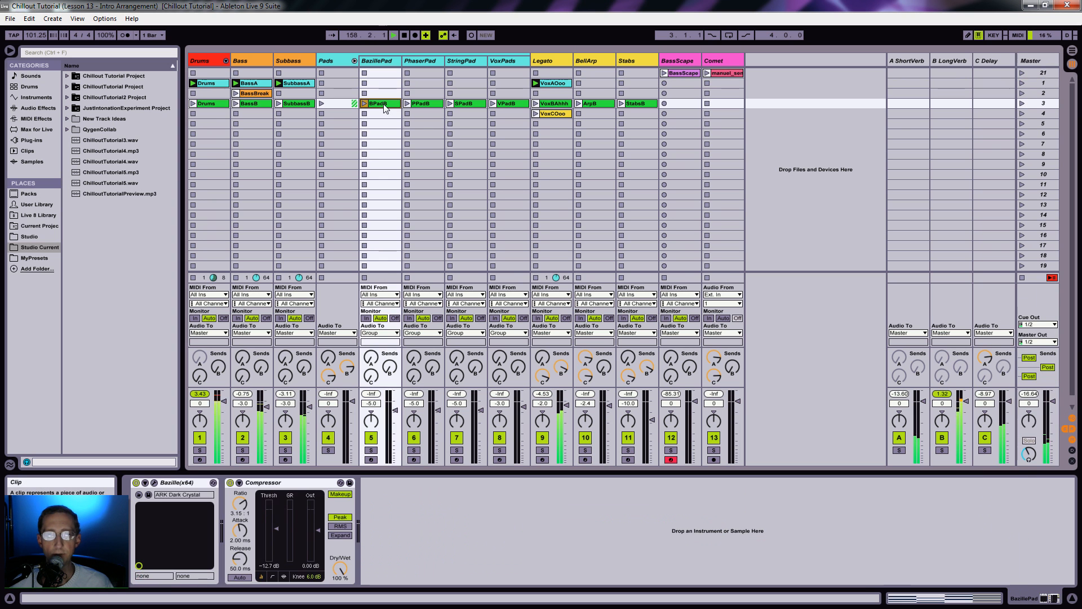
{"action": "left_click_drag", "start_coordinate": [385, 107], "coordinate": [385, 87]}
{"action": "double_click", "coordinate": [383, 84]}
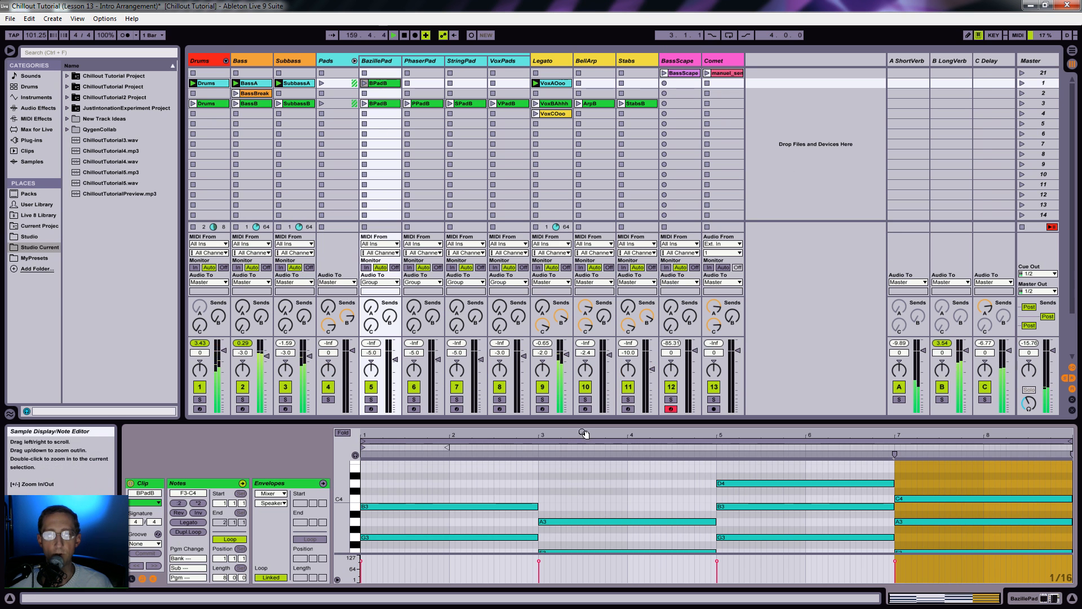
Step: Enlarge the note editor and delete all notes from bar 3 onward in the copied BPadB clip
{"action": "left_click_drag", "start_coordinate": [574, 407], "coordinate": [571, 327]}
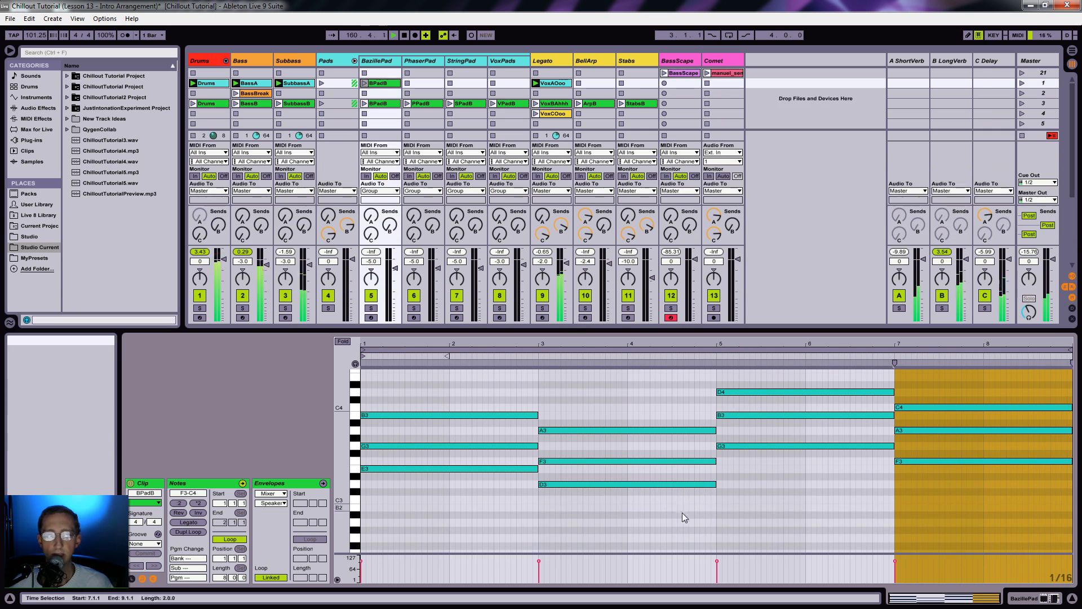
{"action": "left_click_drag", "start_coordinate": [666, 532], "coordinate": [1009, 374]}
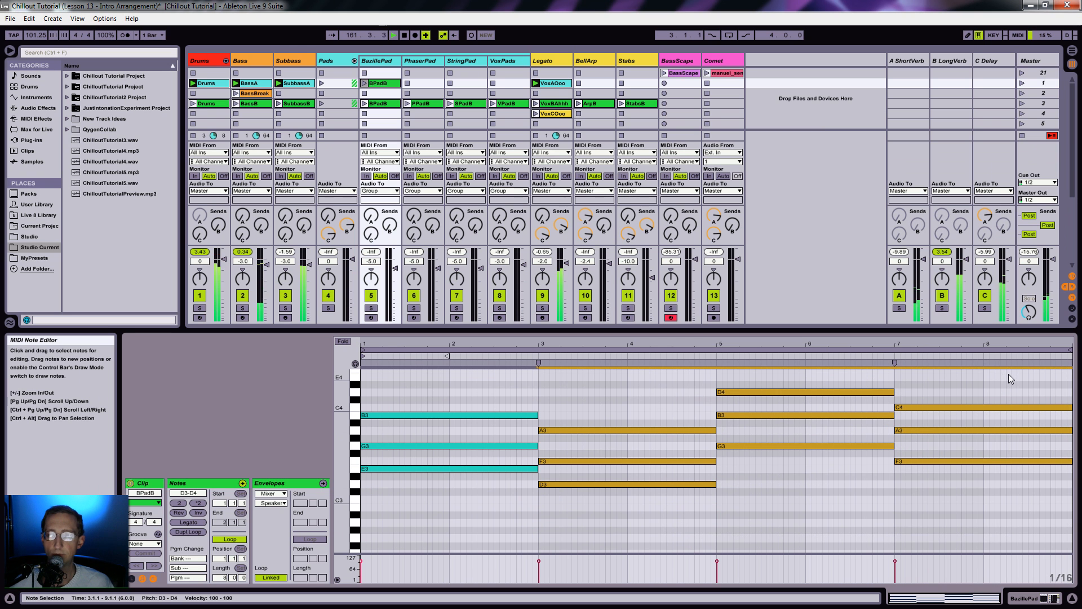
{"action": "key", "text": "Delete"}
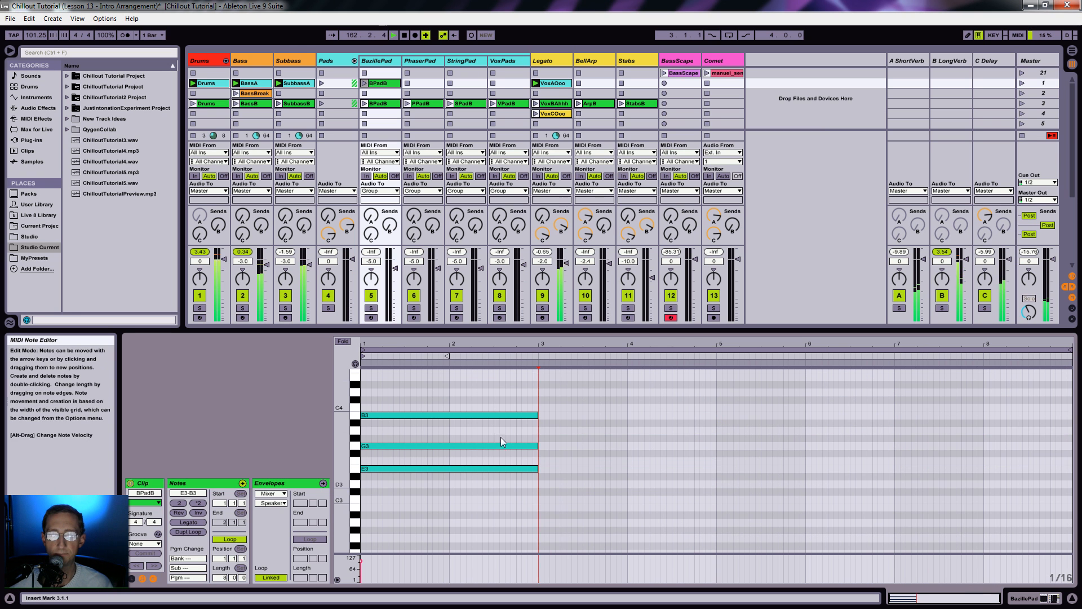
Step: Extend the first chord to three bars and add a one-bar F3, A3, C4 chord at bar 4
{"action": "left_click_drag", "start_coordinate": [402, 390], "coordinate": [628, 468]}
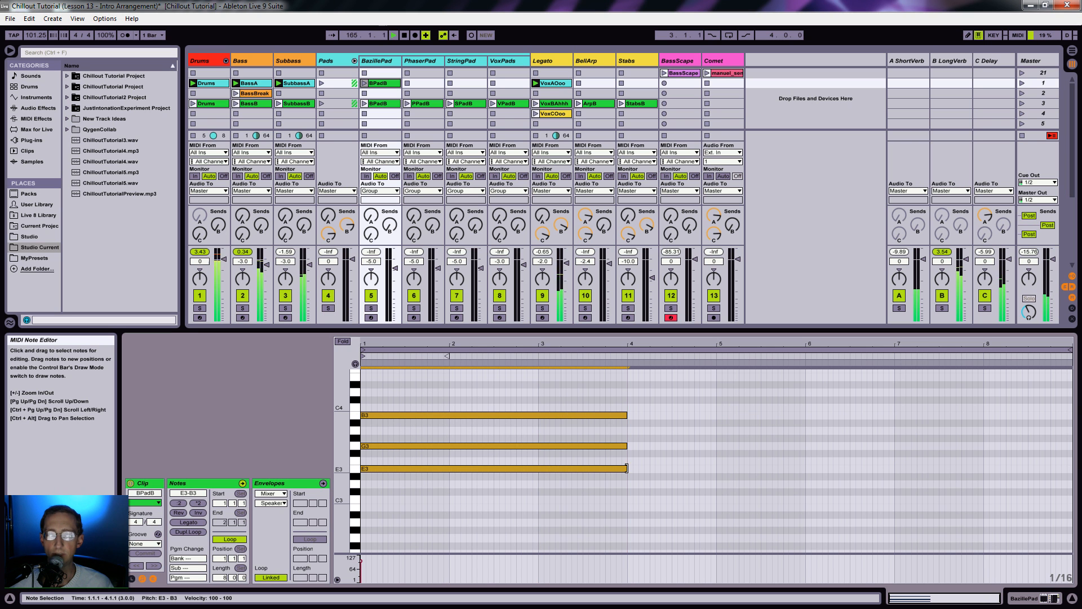
{"action": "double_click", "coordinate": [632, 461]}
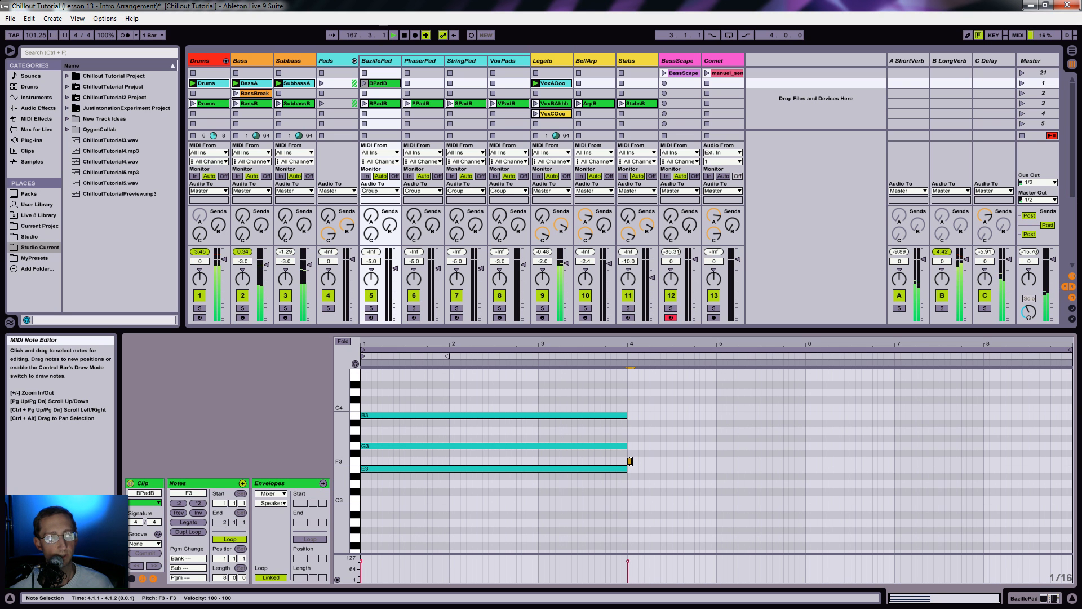
{"action": "left_click_drag", "start_coordinate": [632, 462], "coordinate": [661, 410]}
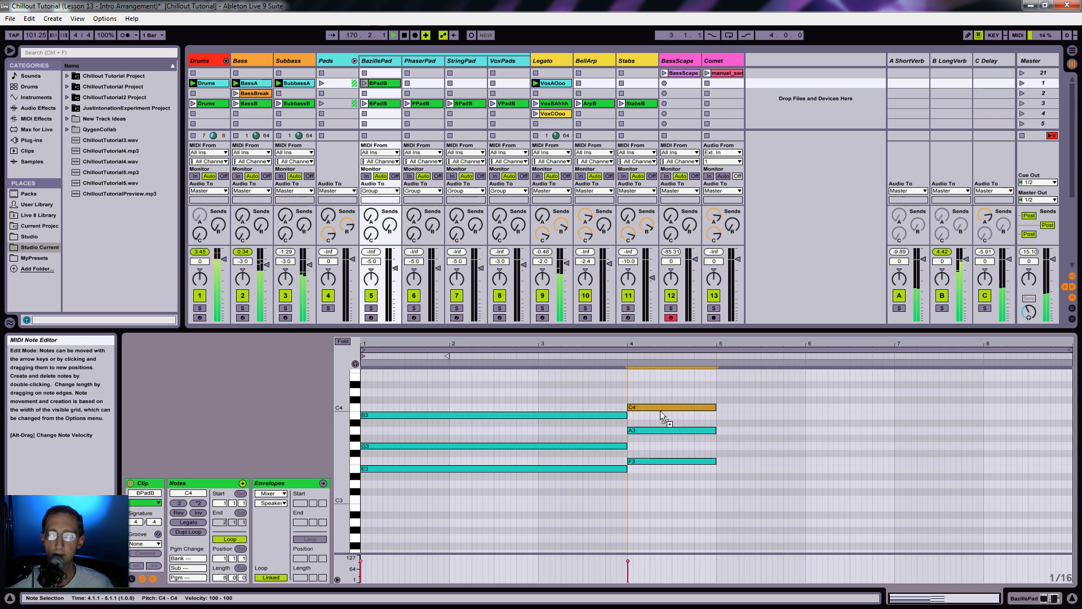
Step: Launch the edited BazillePad clip and duplicate its three-bar E3, G3, B3 chord to bar 5
{"action": "left_click", "coordinate": [364, 83]}
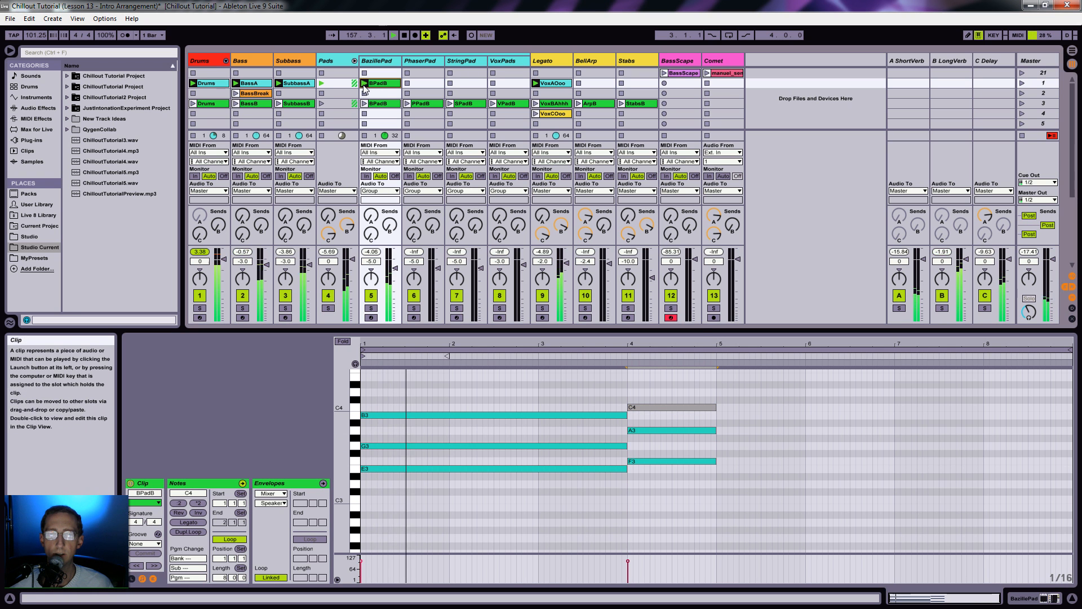
{"action": "left_click", "coordinate": [689, 399]}
{"action": "left_click_drag", "start_coordinate": [441, 386], "coordinate": [461, 485]}
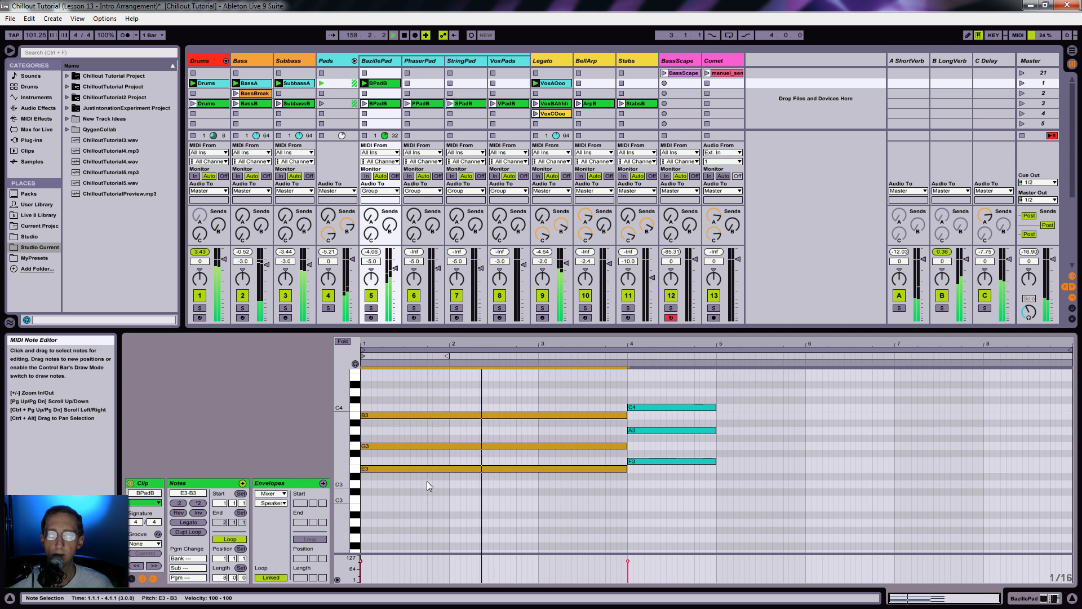
{"action": "left_click_drag", "start_coordinate": [380, 467], "coordinate": [733, 472]}
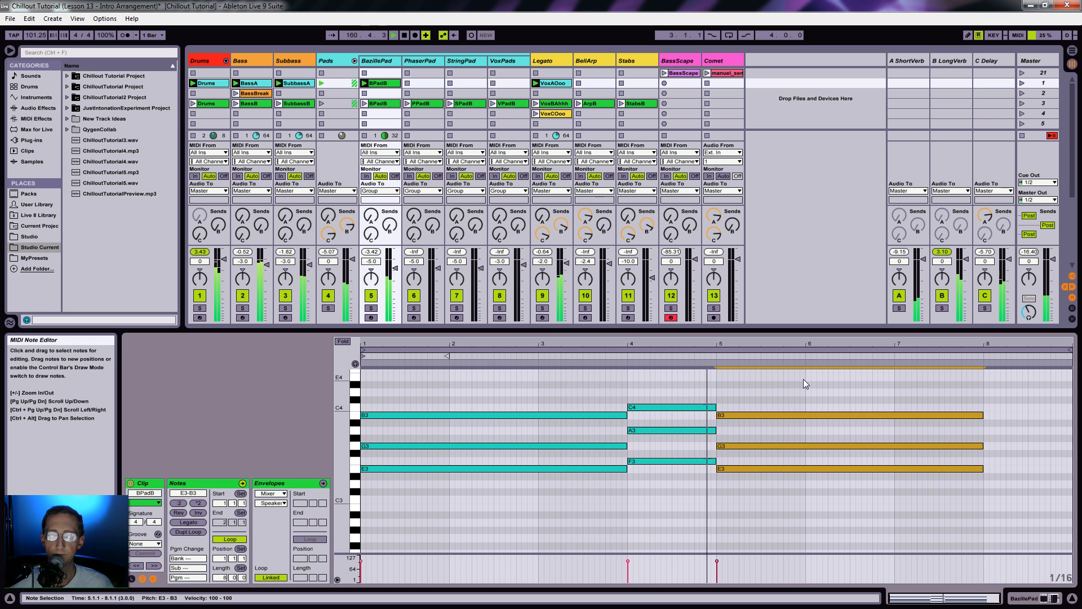
Step: Add a one-bar D3, F3, A3 chord at bar 8 of the BazillePad clip
{"action": "double_click", "coordinate": [987, 484]}
{"action": "left_click_drag", "start_coordinate": [1007, 486], "coordinate": [1007, 430]}
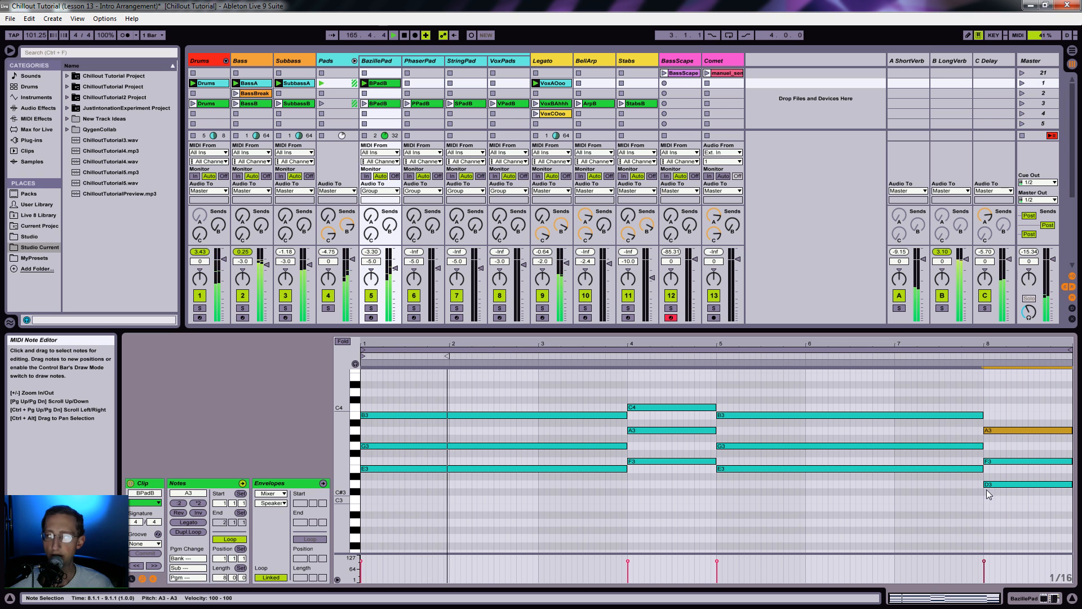
Step: Stop playback and rename the BazillePad clip in scene 1 as BPadA
{"action": "key", "text": "space"}
{"action": "left_click_drag", "start_coordinate": [658, 343], "coordinate": [659, 341]}
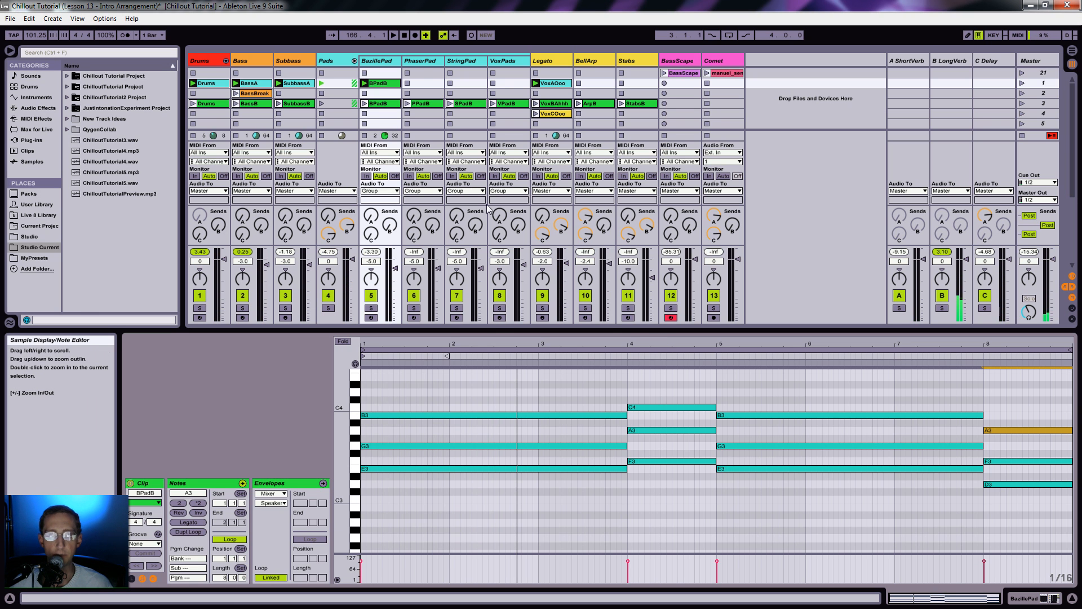
{"action": "left_click", "coordinate": [380, 87]}
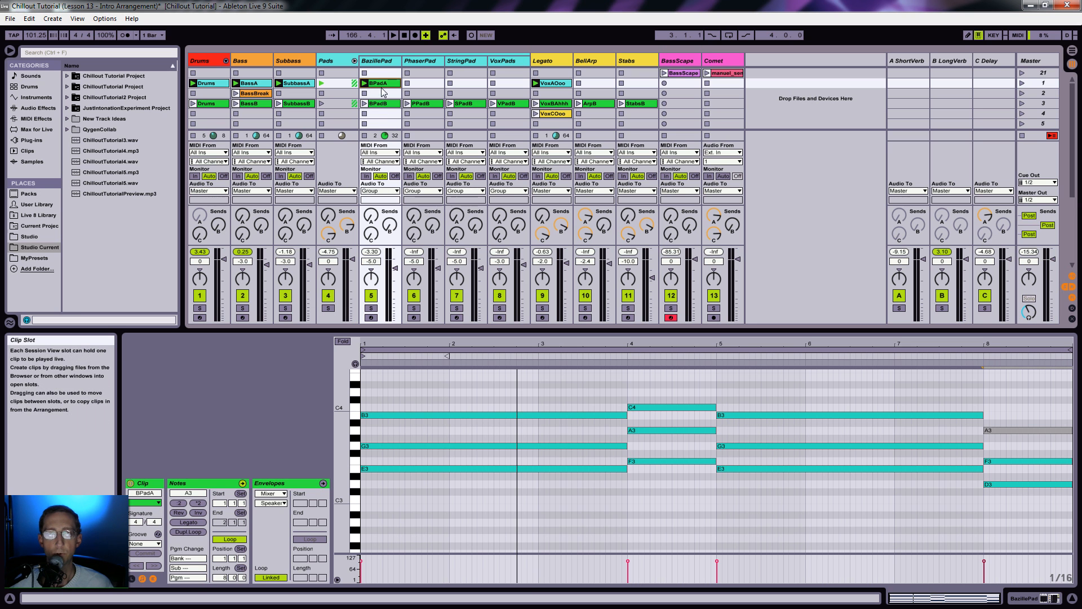
Step: Copy the BPadA clip to PhaserPad, StringPad and VoxPads in scene 1, naming the copies PPadA, SPadA and VPadA
{"action": "left_click", "coordinate": [396, 104]}
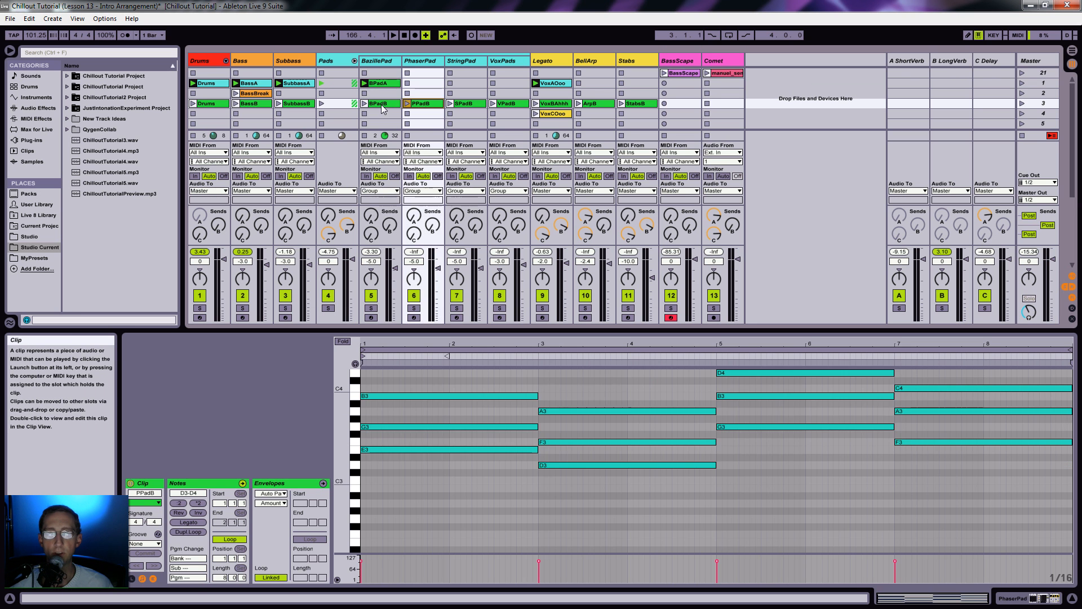
{"action": "left_click", "coordinate": [425, 104]}
{"action": "left_click", "coordinate": [463, 104]}
{"action": "left_click", "coordinate": [507, 104]}
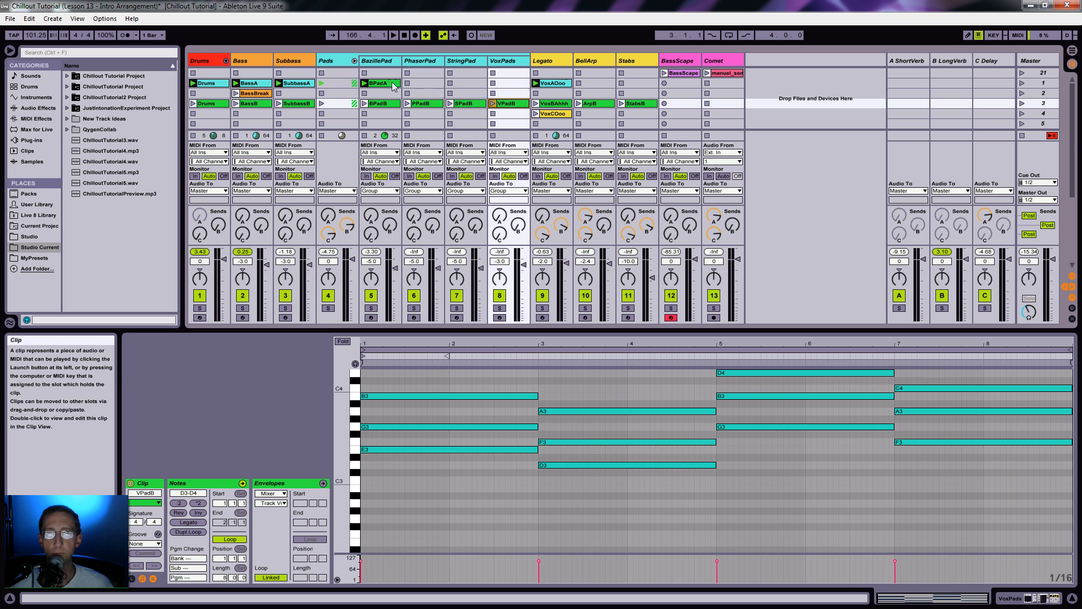
{"action": "left_click_drag", "start_coordinate": [378, 83], "coordinate": [426, 86]}
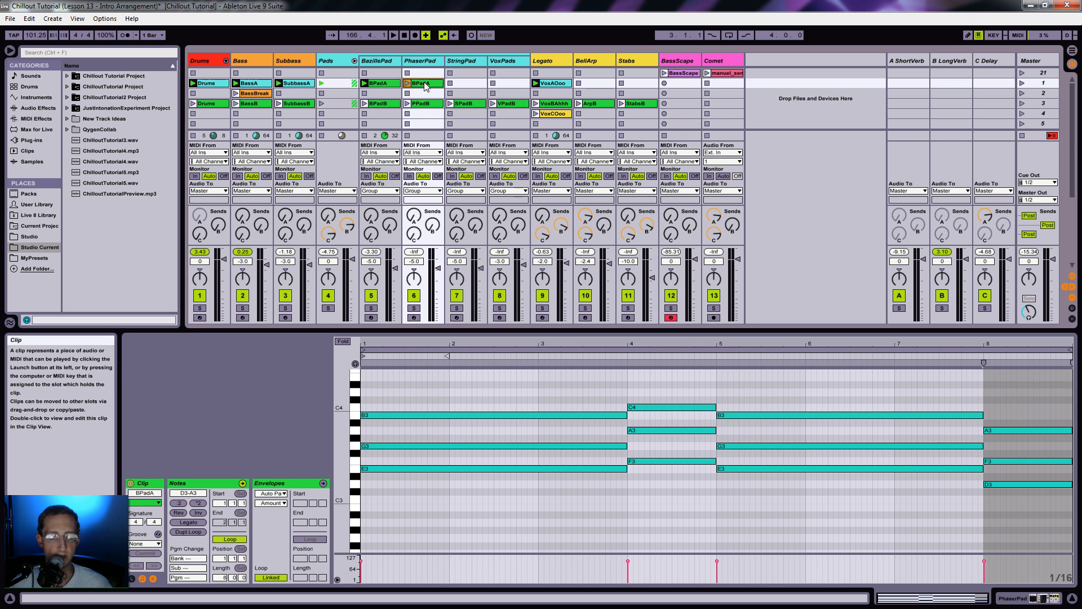
{"action": "key", "text": "Delete"}
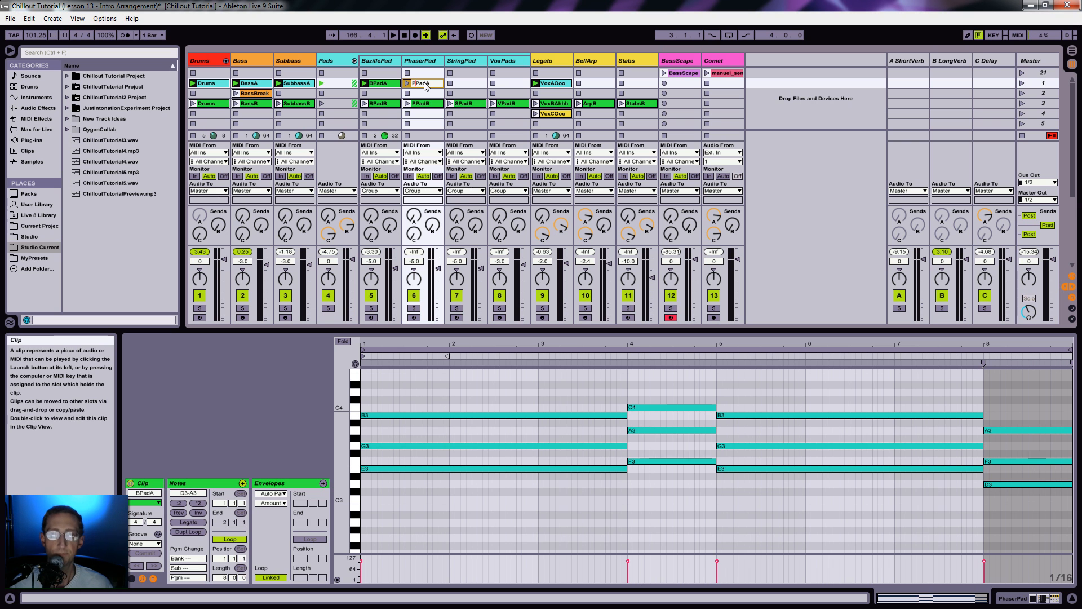
{"action": "left_click_drag", "start_coordinate": [418, 83], "coordinate": [467, 84]}
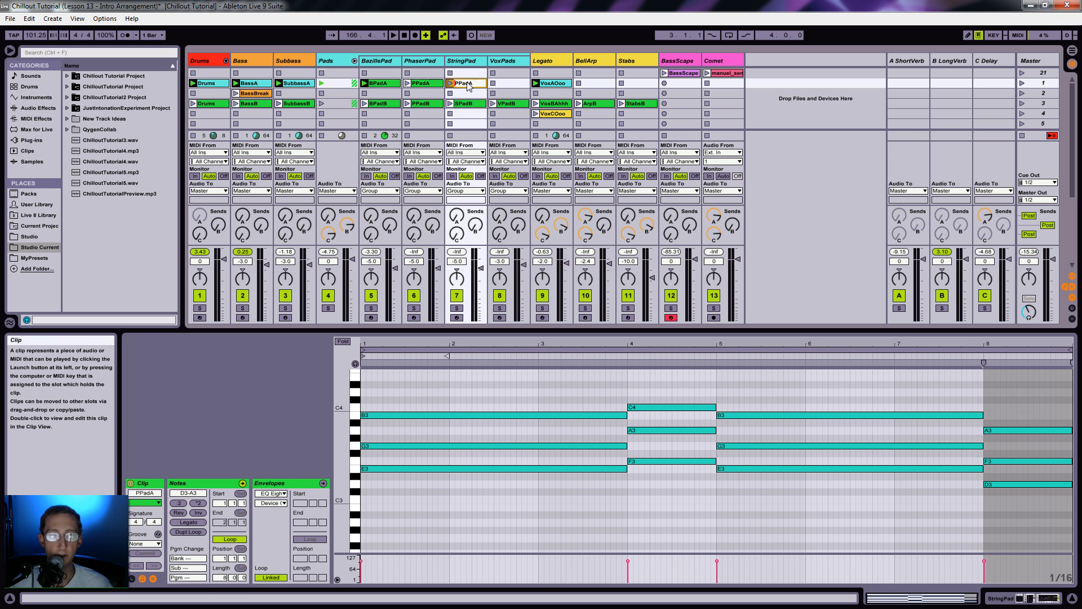
{"action": "key", "text": "Return"}
{"action": "left_click_drag", "start_coordinate": [504, 87], "coordinate": [513, 85]}
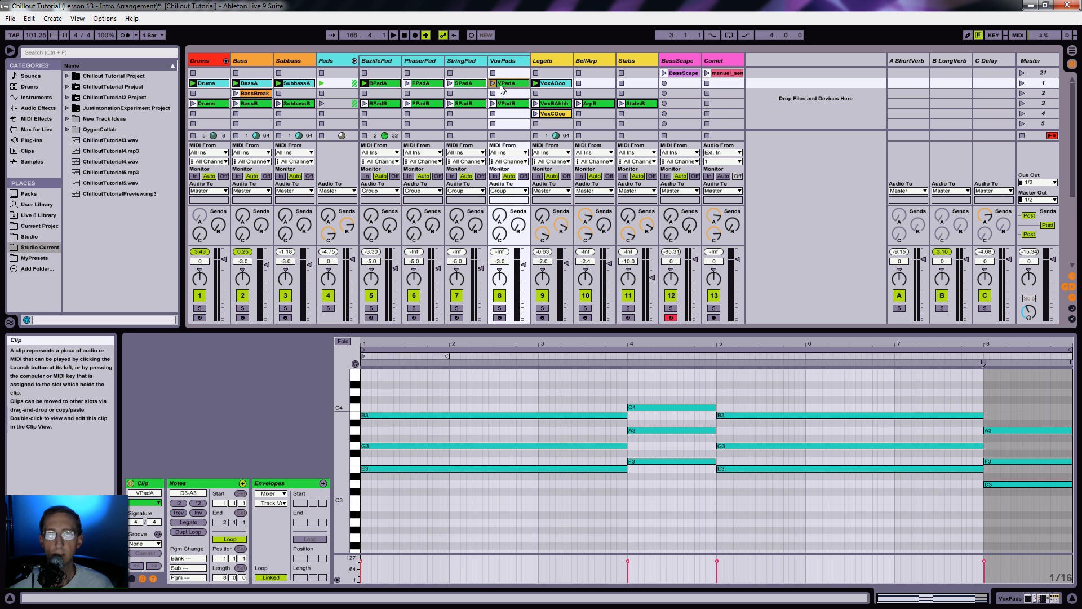
Step: Recolor the scene 1 clips from BazillePad through Legato turquoise
{"action": "left_click", "coordinate": [551, 87]}
{"action": "left_click", "coordinate": [387, 85], "text": "shift"}
{"action": "right_click", "coordinate": [388, 86]}
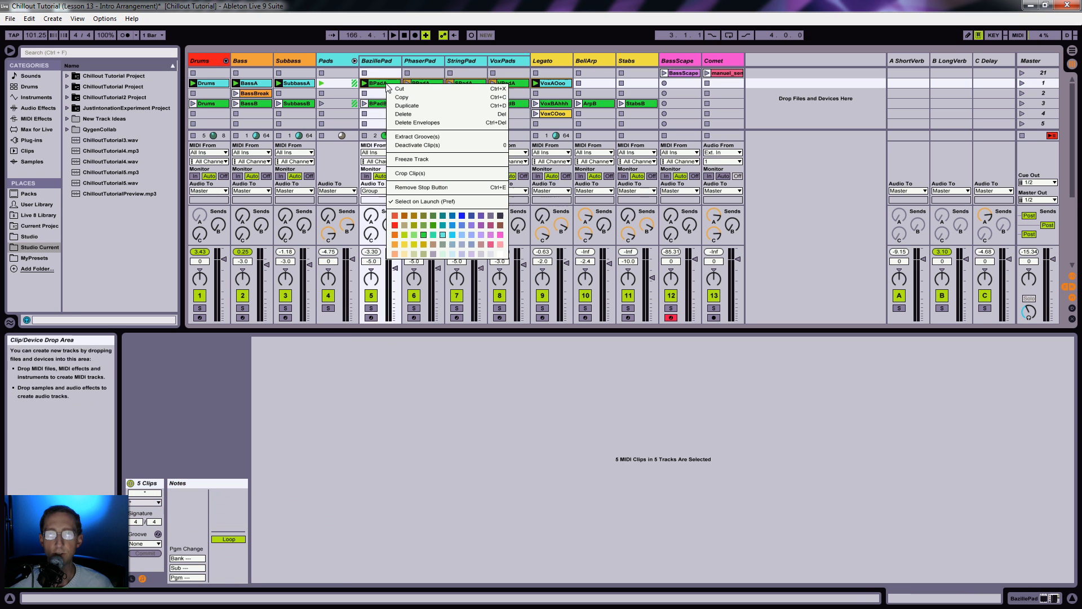
{"action": "left_click", "coordinate": [443, 234]}
Step: Open the VoxAOoo clip's notes and stop all session clips
{"action": "left_click", "coordinate": [558, 83]}
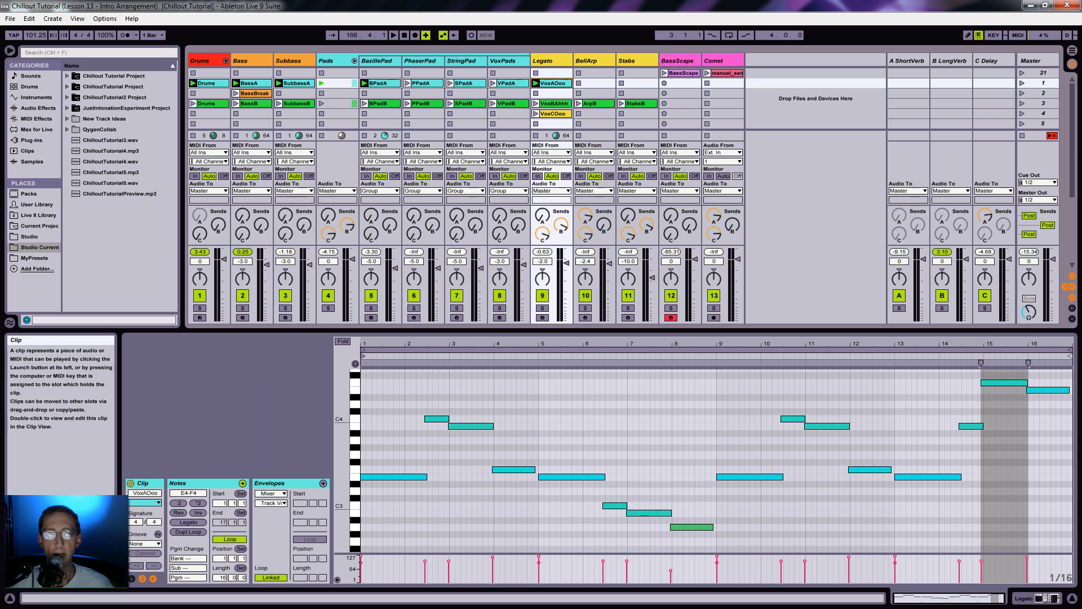
{"action": "key", "text": "Tab"}
{"action": "key", "text": "Tab"}
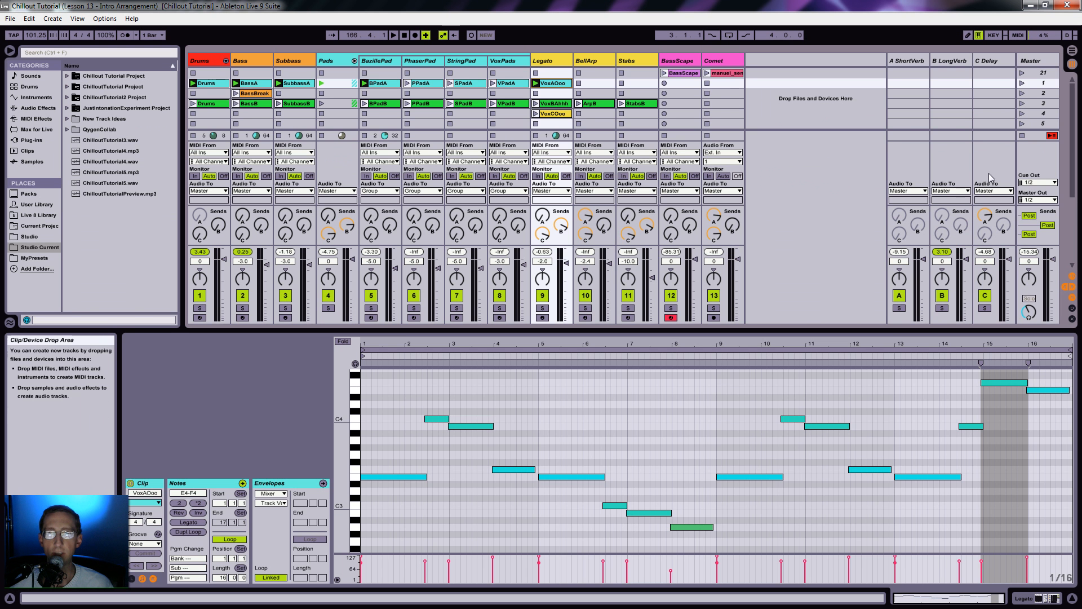
{"action": "left_click", "coordinate": [1022, 136]}
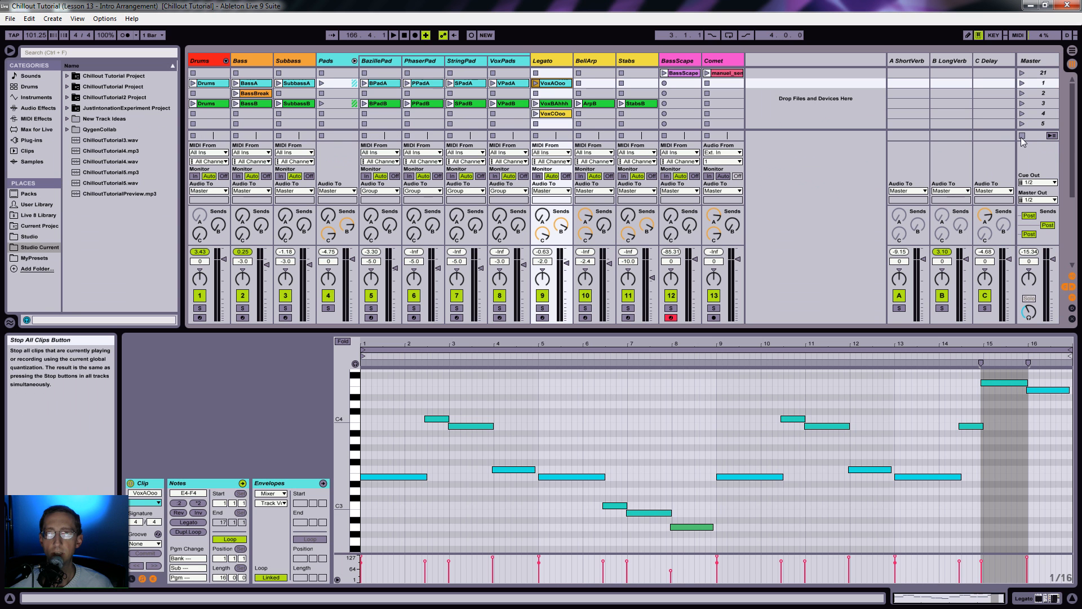
Step: Copy the SPadA clip into the Arrangement at bar 17 on the PhaserPad track and switch playback back to the Arrangement
{"action": "left_click", "coordinate": [463, 86]}
{"action": "left_click_drag", "start_coordinate": [463, 87], "coordinate": [60, 220]}
{"action": "key", "text": "Tab"}
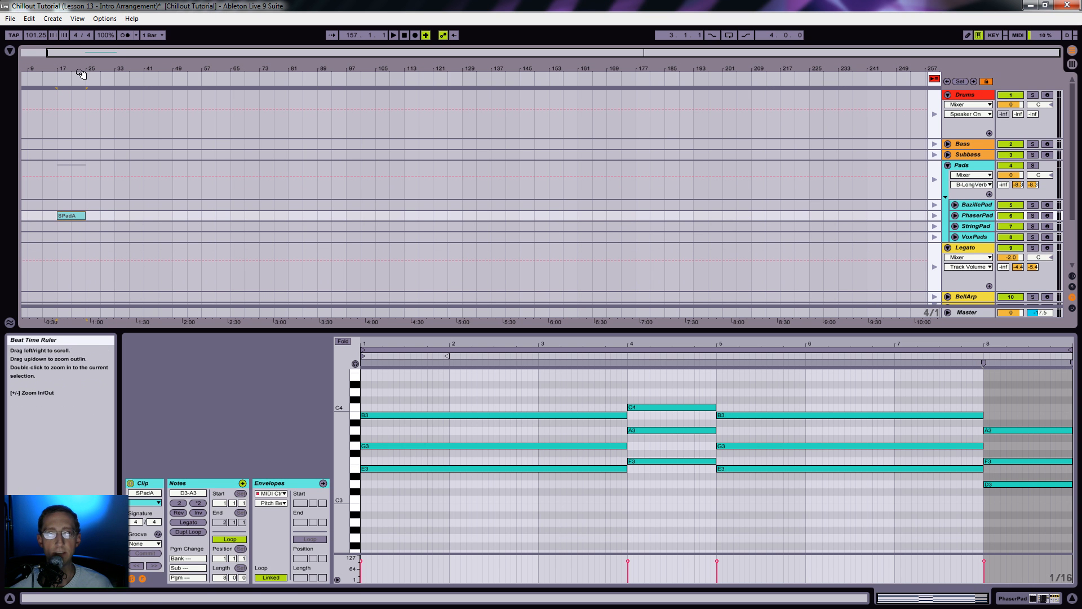
{"action": "left_click", "coordinate": [930, 78]}
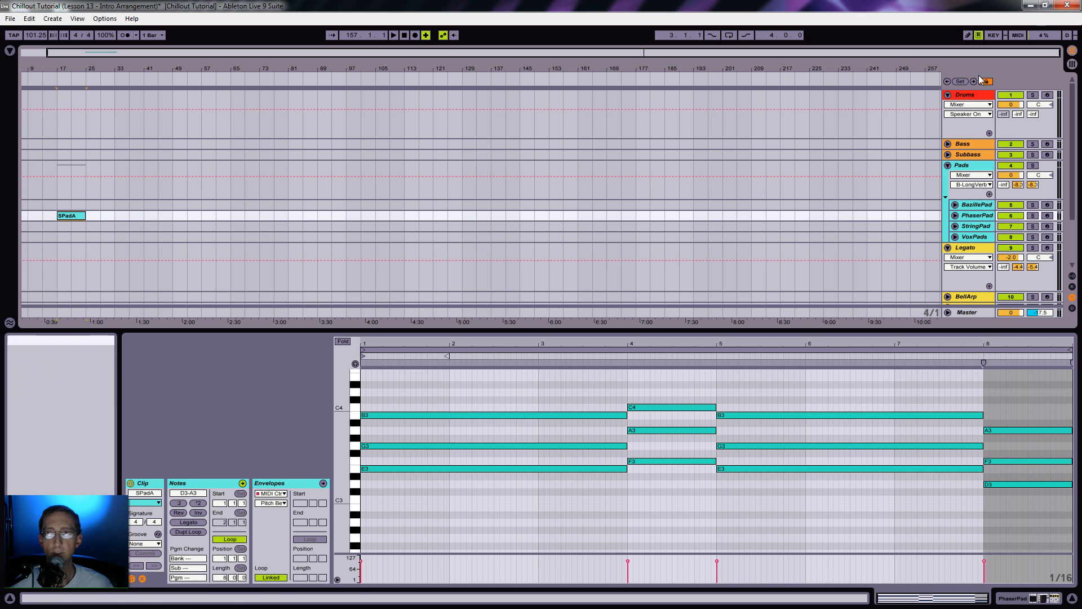
{"action": "left_click_drag", "start_coordinate": [45, 69], "coordinate": [269, 225]}
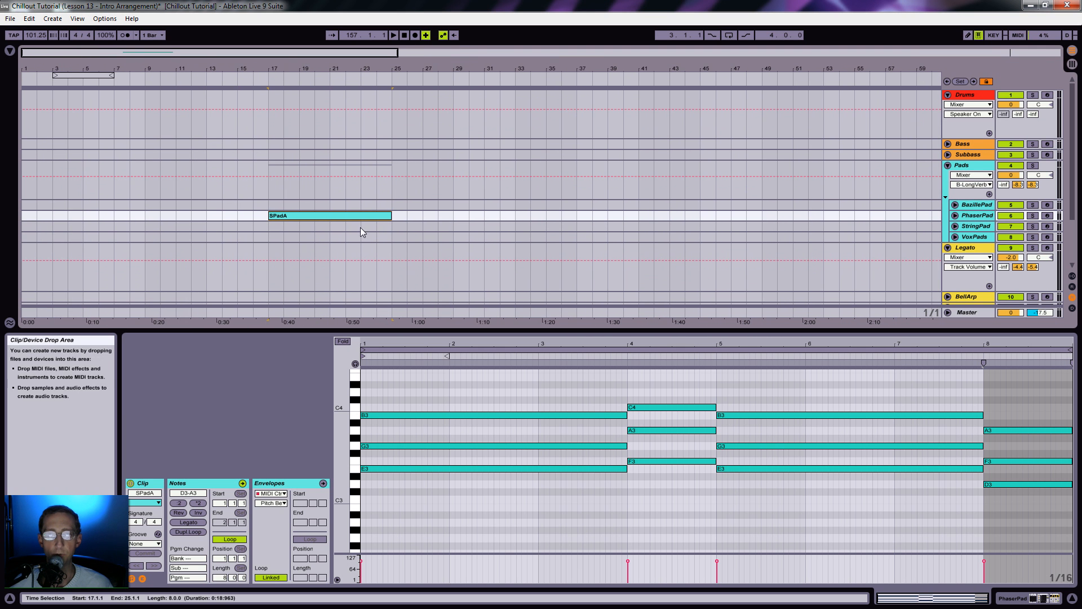
Step: Unfold the PhaserPad track and audition the SPadA clip from bar 17
{"action": "left_click", "coordinate": [955, 216]}
{"action": "key", "text": "space"}
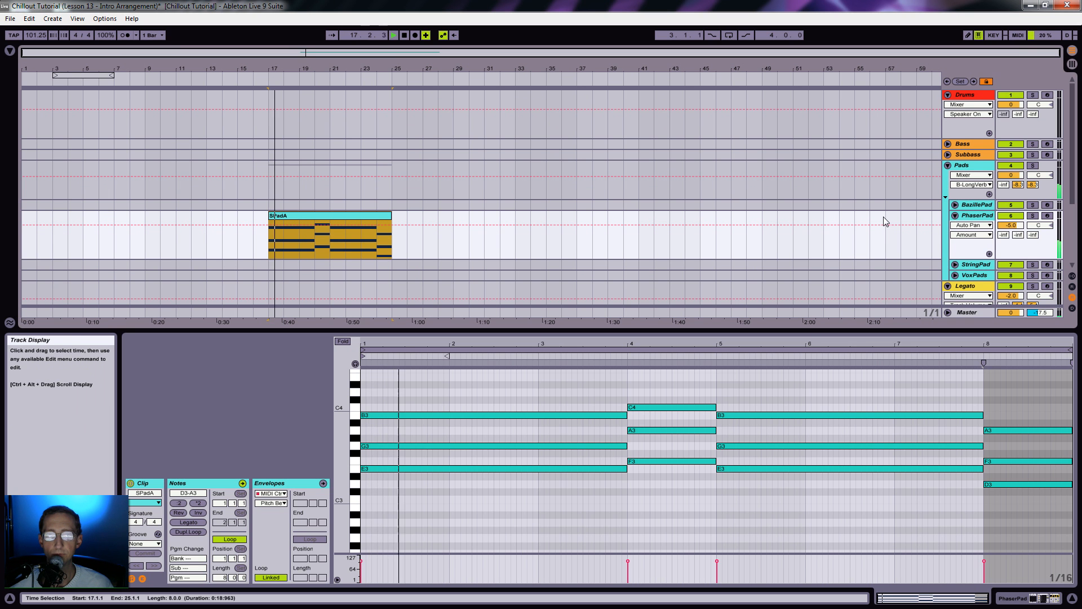
{"action": "left_click", "coordinate": [975, 215]}
{"action": "key", "text": "space"}
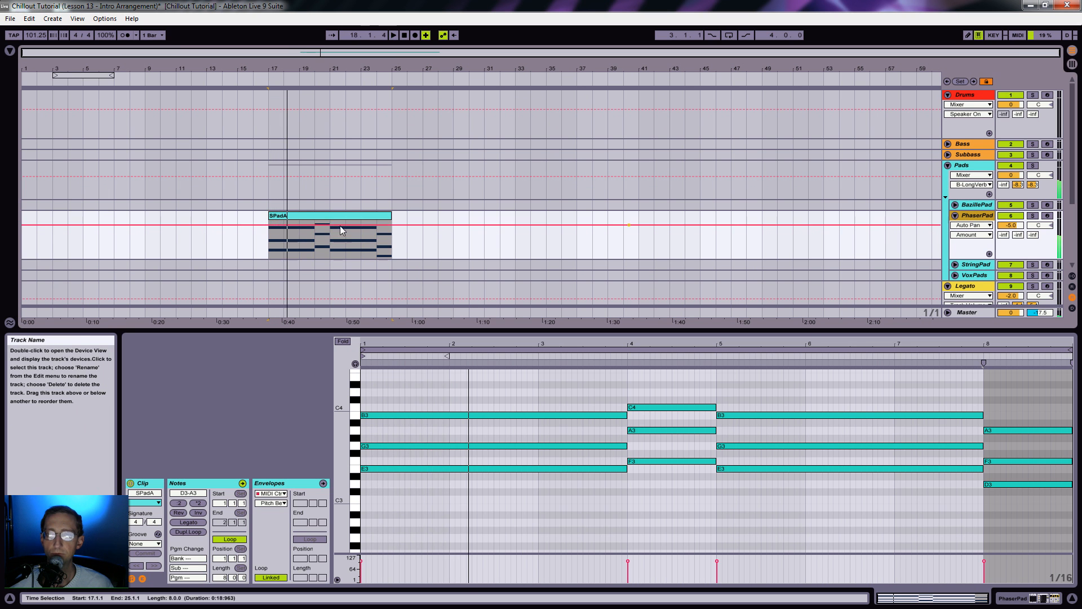
Step: Move the SPadA clip to the StringPad track at bar 17, play it and unfold that track
{"action": "left_click_drag", "start_coordinate": [296, 215], "coordinate": [298, 263]}
{"action": "key", "text": "space"}
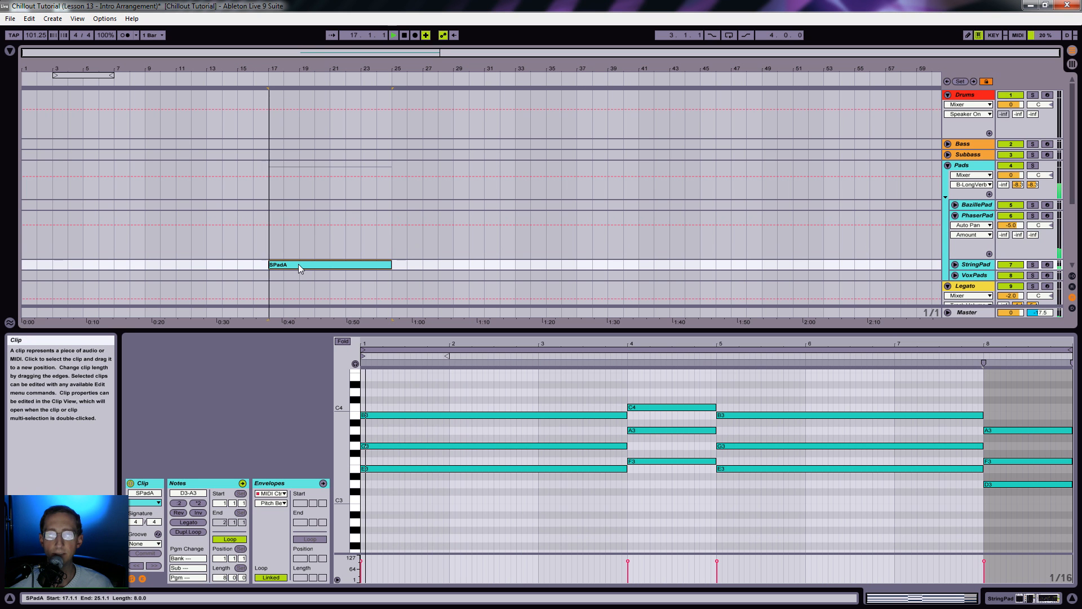
{"action": "left_click", "coordinate": [975, 264]}
{"action": "left_click", "coordinate": [955, 265]}
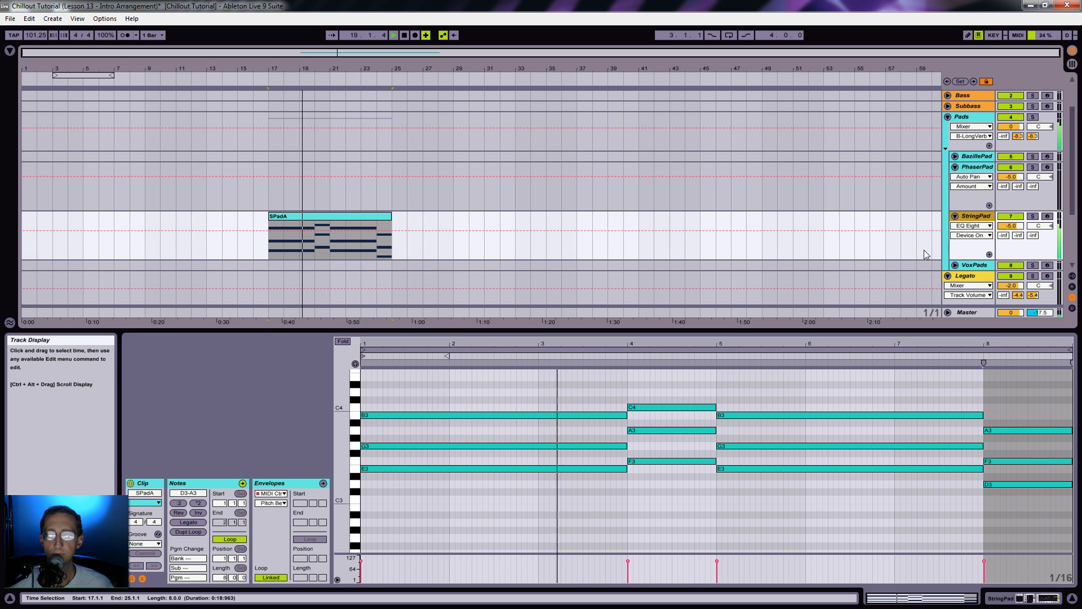
Step: Show the StringPad track's devices and open the Diva synth's plug-in window
{"action": "double_click", "coordinate": [978, 219]}
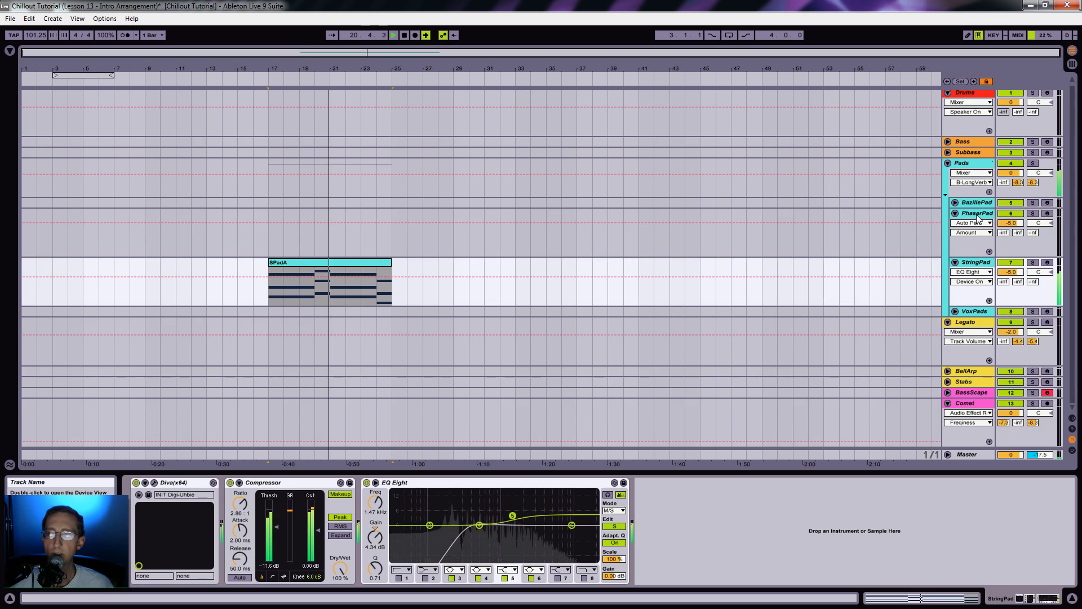
{"action": "left_click", "coordinate": [145, 483]}
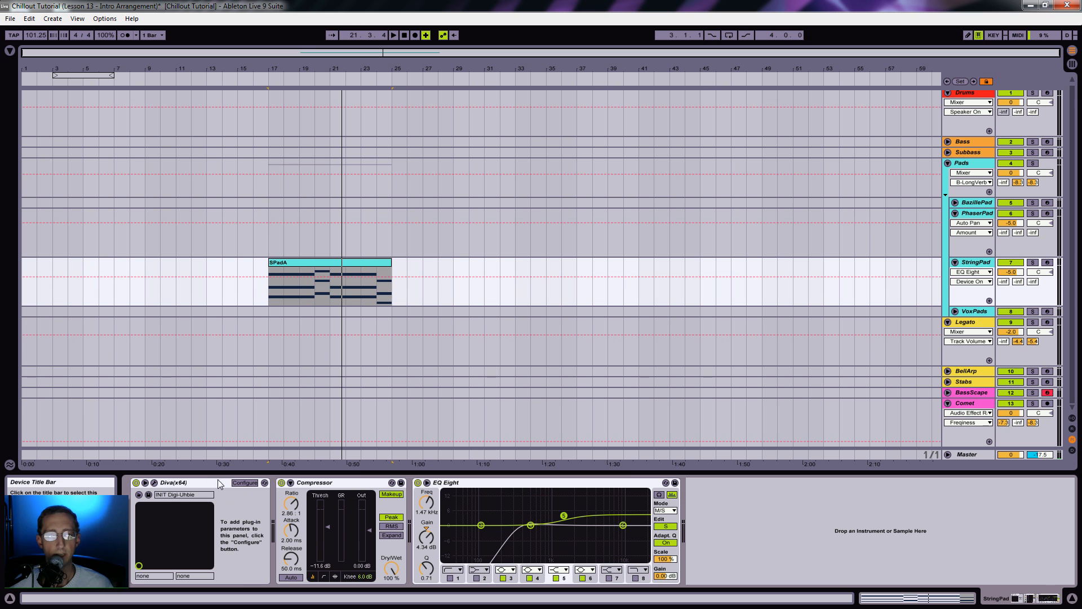
{"action": "left_click", "coordinate": [155, 483]}
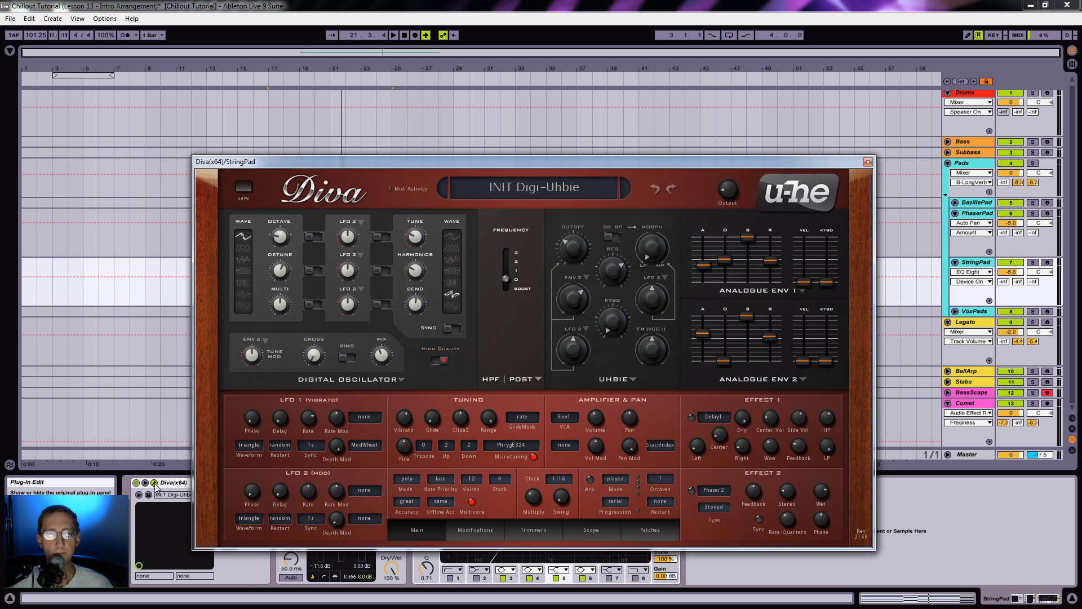
Step: Reposition the Diva window and add its filter cutoff frequency as a configured parameter of the device
{"action": "left_click_drag", "start_coordinate": [492, 163], "coordinate": [577, 63]}
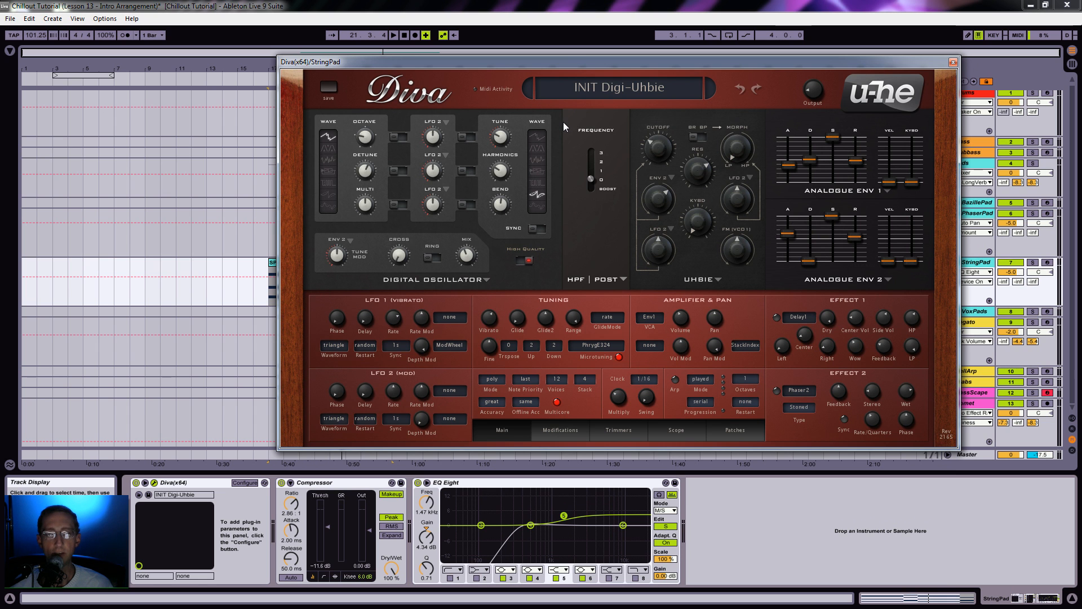
{"action": "left_click", "coordinate": [658, 151]}
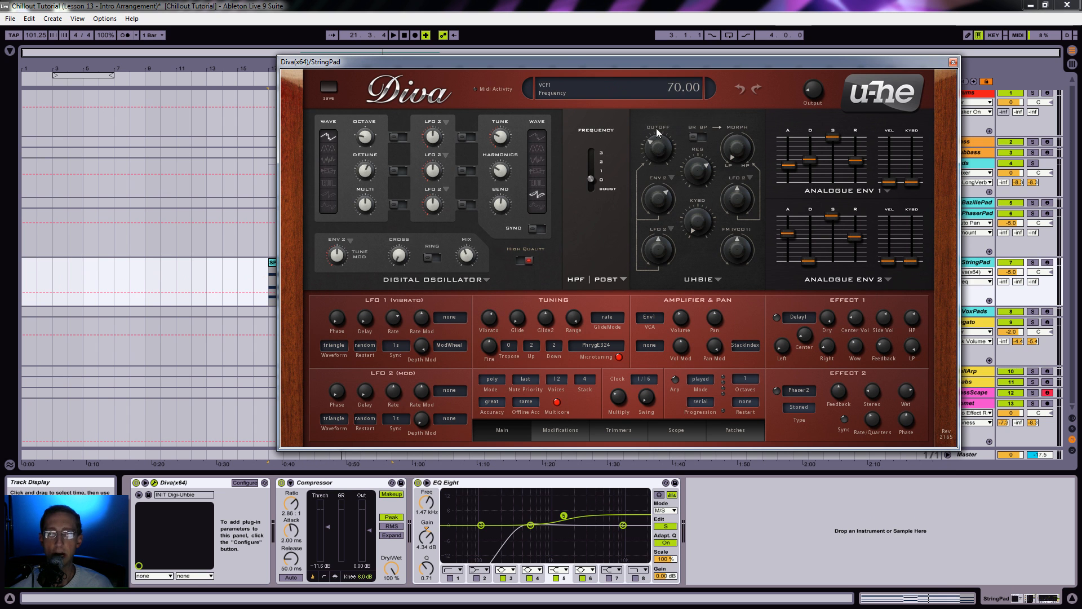
{"action": "left_click", "coordinate": [245, 483]}
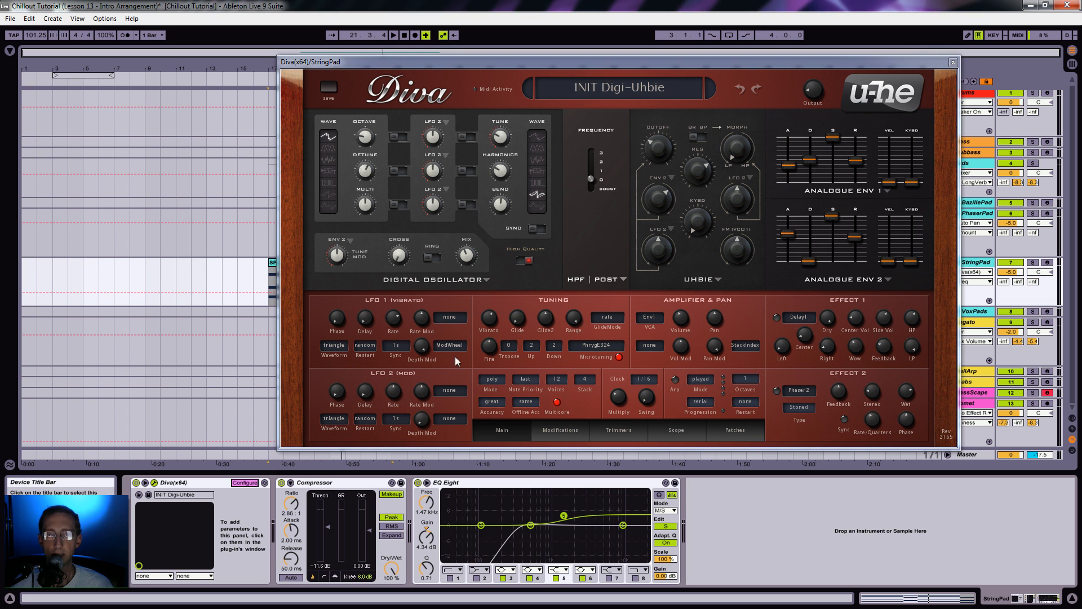
{"action": "left_click", "coordinate": [658, 147]}
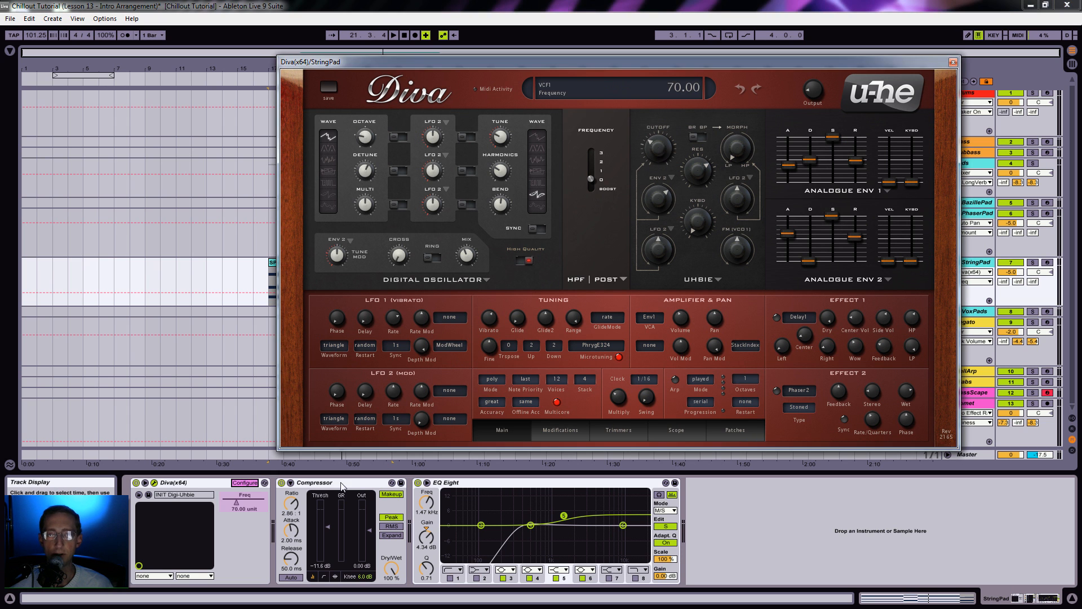
{"action": "left_click", "coordinate": [245, 483]}
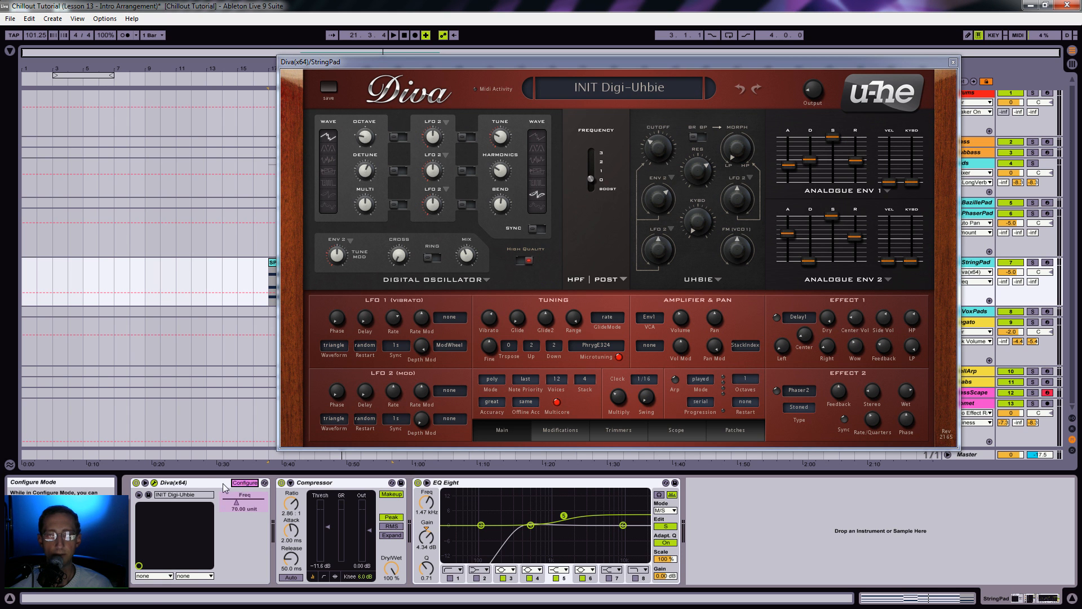
Step: Group the Diva device into an Instrument Rack and map its Freq parameter to Macro 1
{"action": "left_click", "coordinate": [213, 483]}
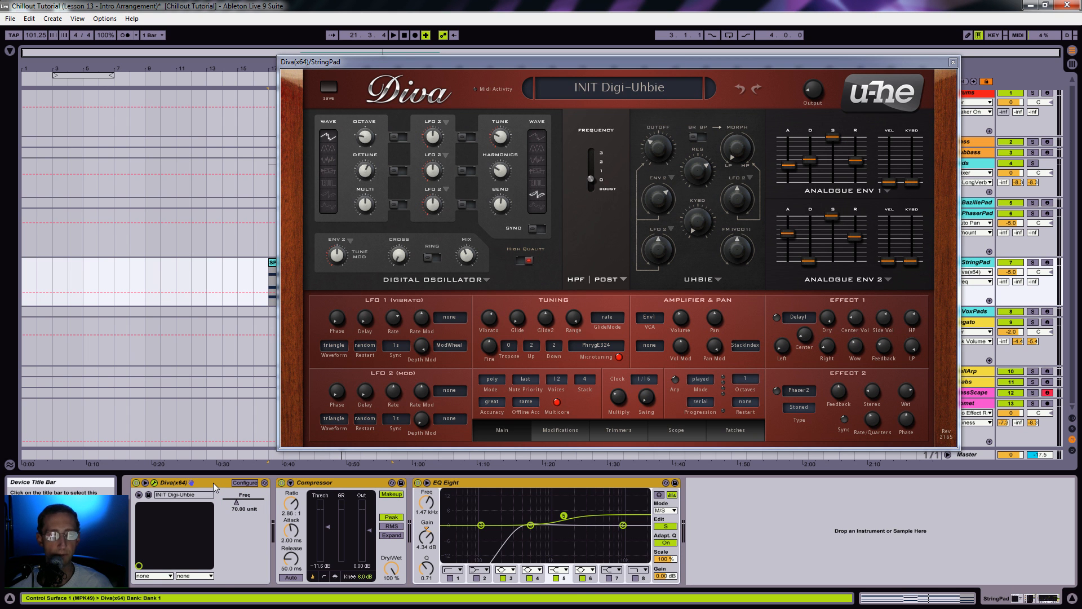
{"action": "key", "text": "ctrl+g"}
{"action": "left_click", "coordinate": [137, 493]}
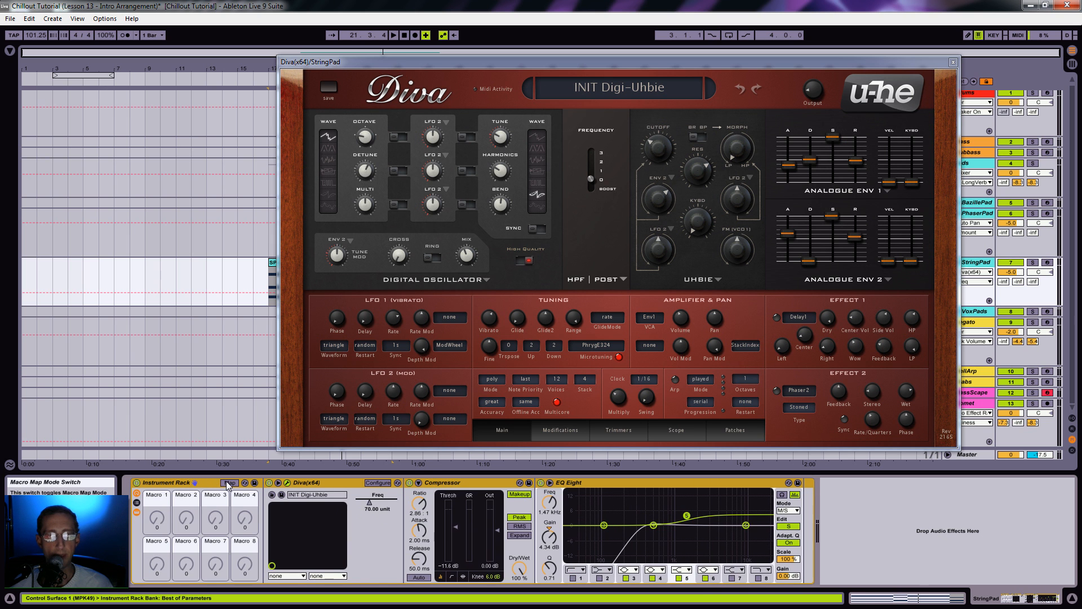
{"action": "left_click", "coordinate": [229, 482]}
{"action": "left_click", "coordinate": [378, 506]}
{"action": "left_click", "coordinate": [157, 528]}
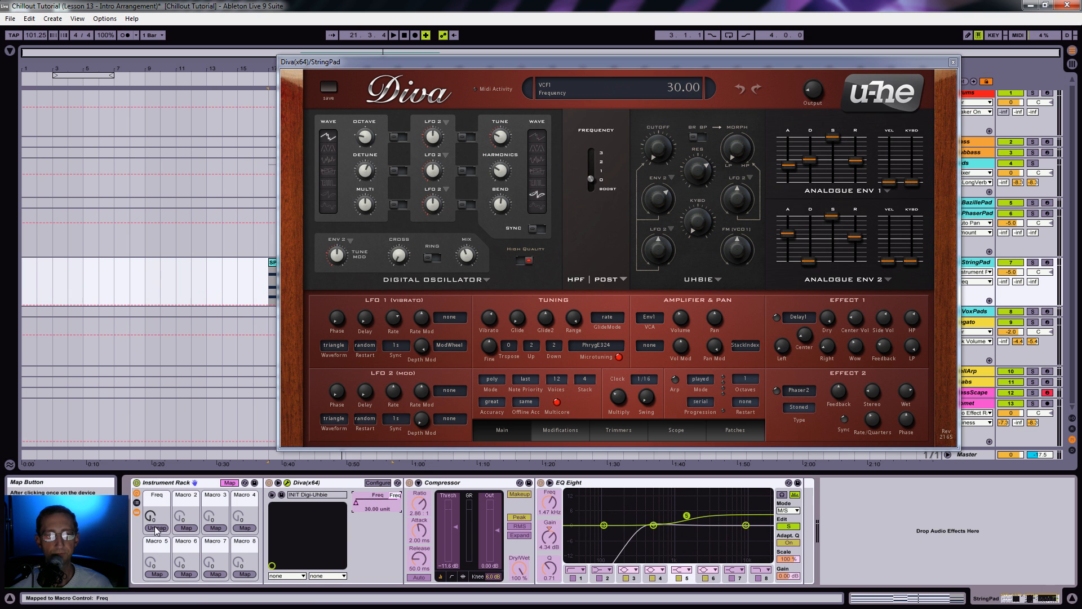
Step: Rename the rack's first macro as Cutoff
{"action": "key", "text": "ctrl+r"}
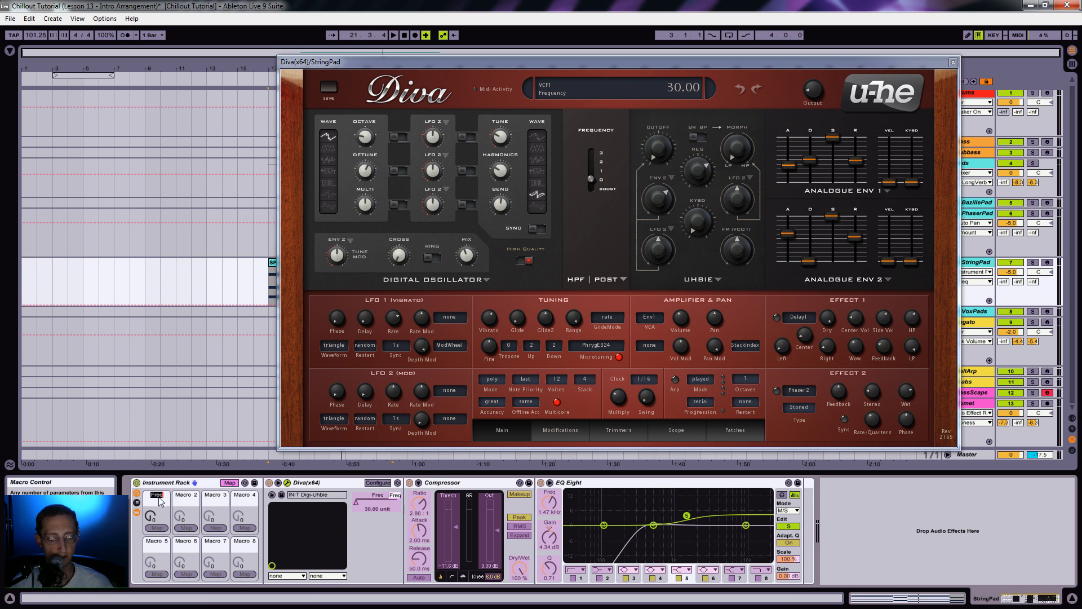
{"action": "type", "text": "Cutoff"}
{"action": "key", "text": "Return"}
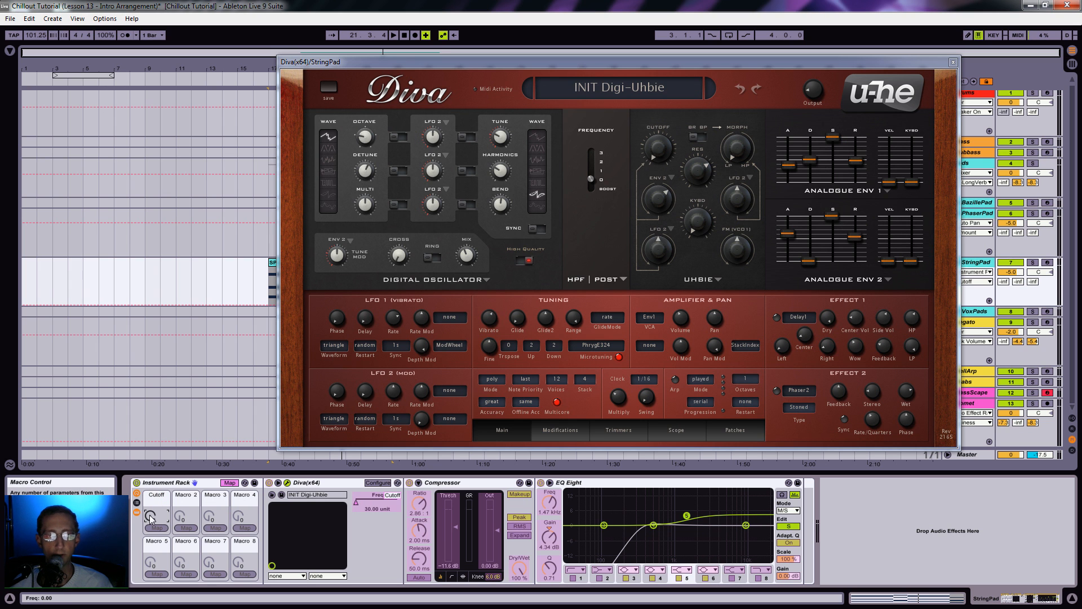
Step: With the Cutoff macro at 127, limit its mapping maximum to 0.34 and turn the macro back down to 0
{"action": "left_click_drag", "start_coordinate": [151, 519], "coordinate": [150, 462]}
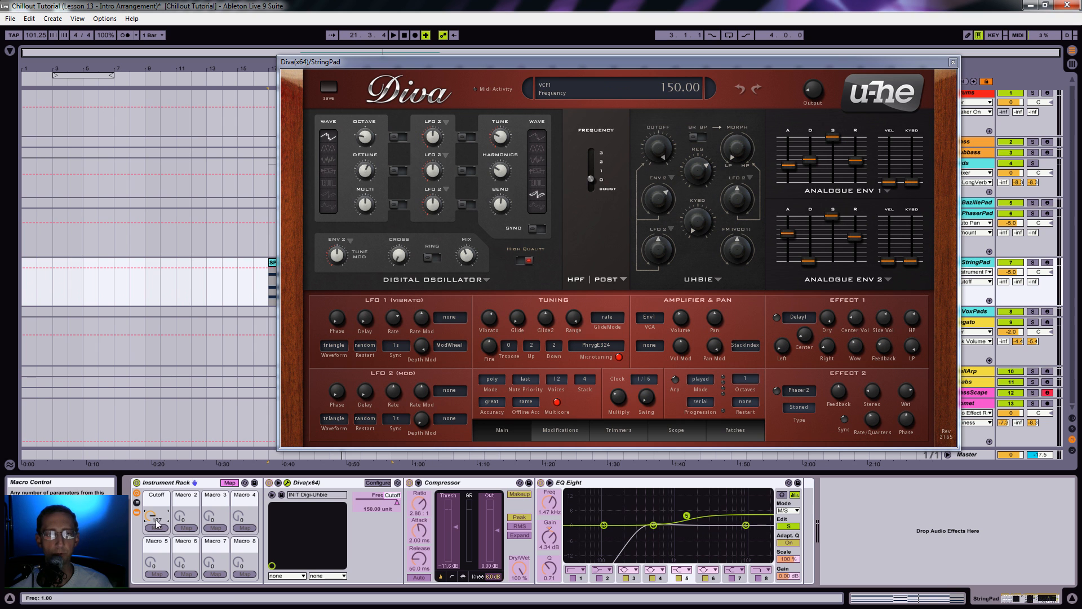
{"action": "left_click", "coordinate": [9, 51]}
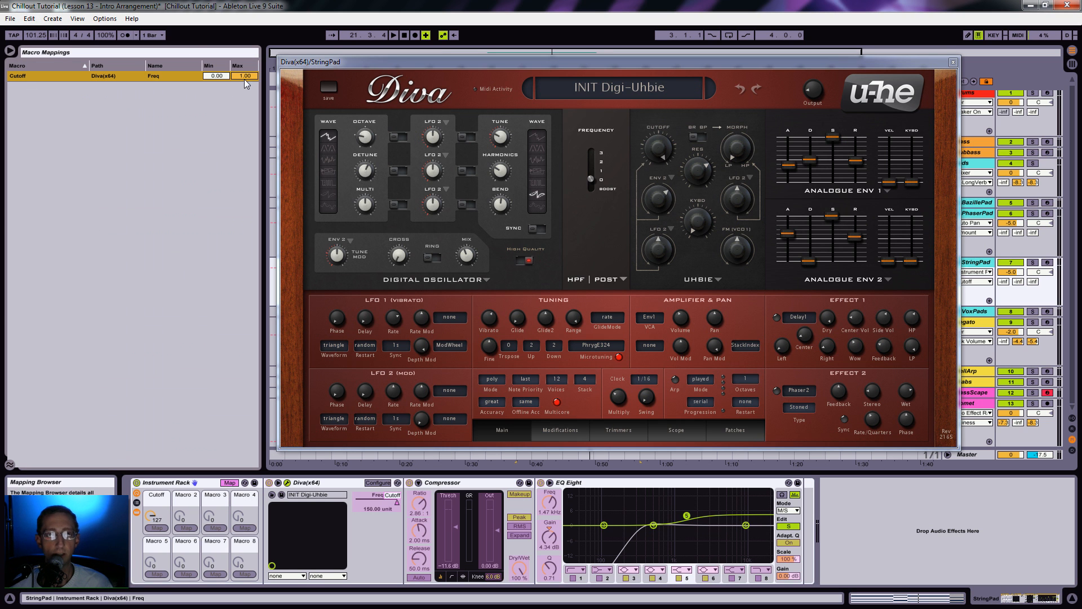
{"action": "left_click_drag", "start_coordinate": [244, 76], "coordinate": [244, 80]}
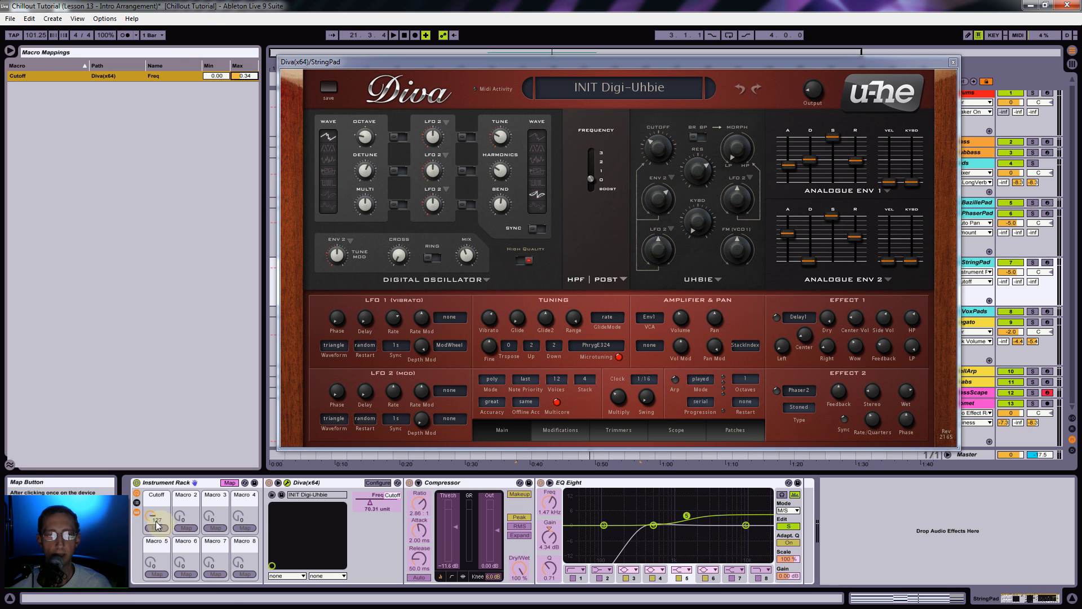
{"action": "left_click_drag", "start_coordinate": [151, 515], "coordinate": [152, 529]}
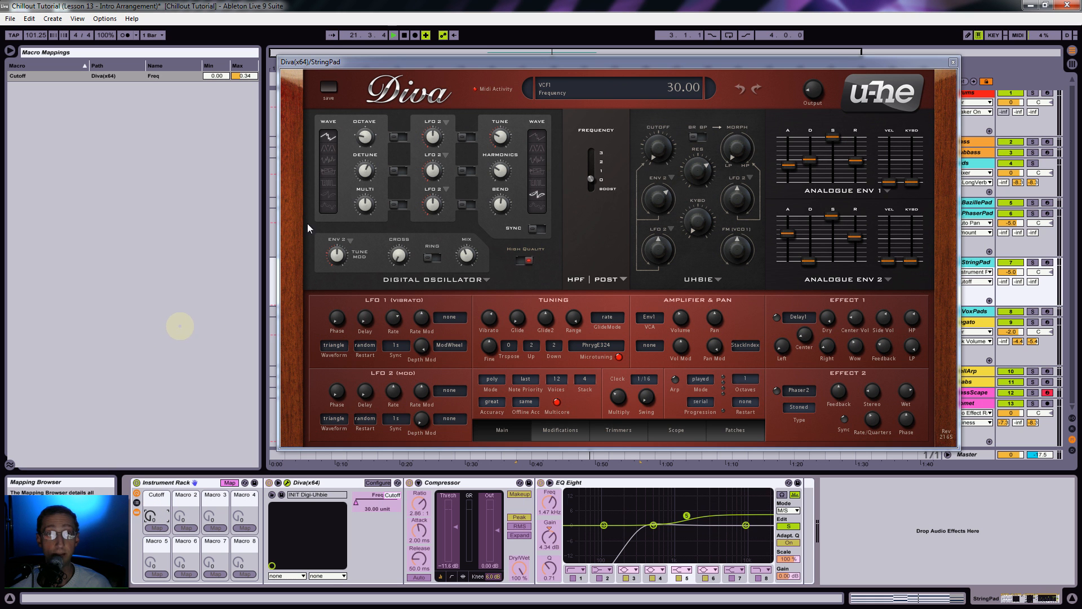
Step: Play the StringPad part and raise the Cutoff mapping's minimum to 0.02
{"action": "key", "text": "space"}
{"action": "mouse_move", "coordinate": [319, 61]}
{"action": "left_mouse_down"}
{"action": "mouse_move", "coordinate": [642, 129]}
{"action": "mouse_move", "coordinate": [310, 76]}
{"action": "left_mouse_up"}
{"action": "left_click", "coordinate": [217, 76]}
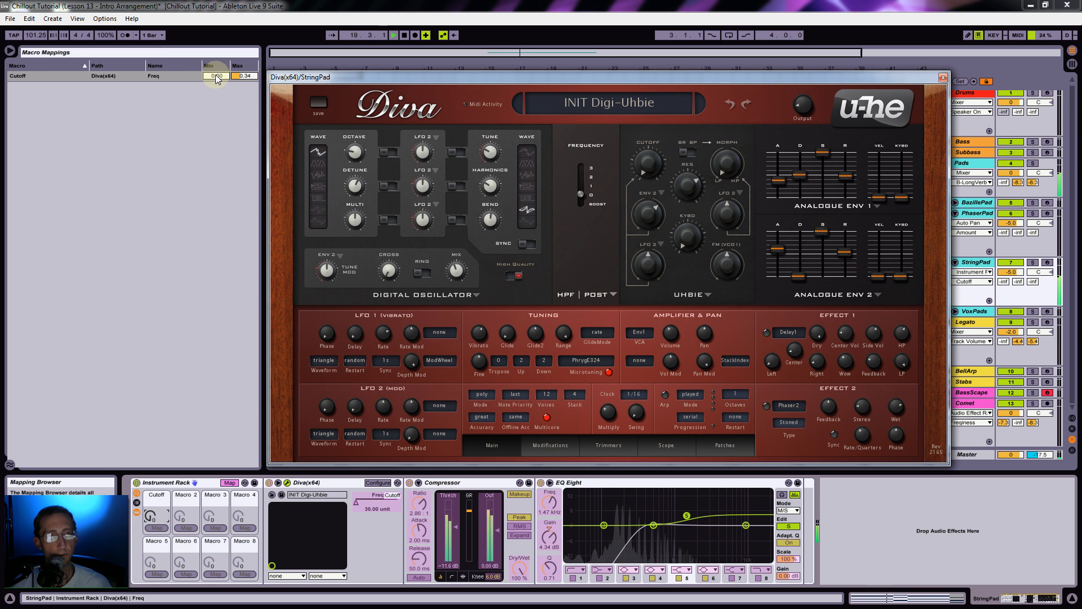
{"action": "left_click", "coordinate": [217, 76]}
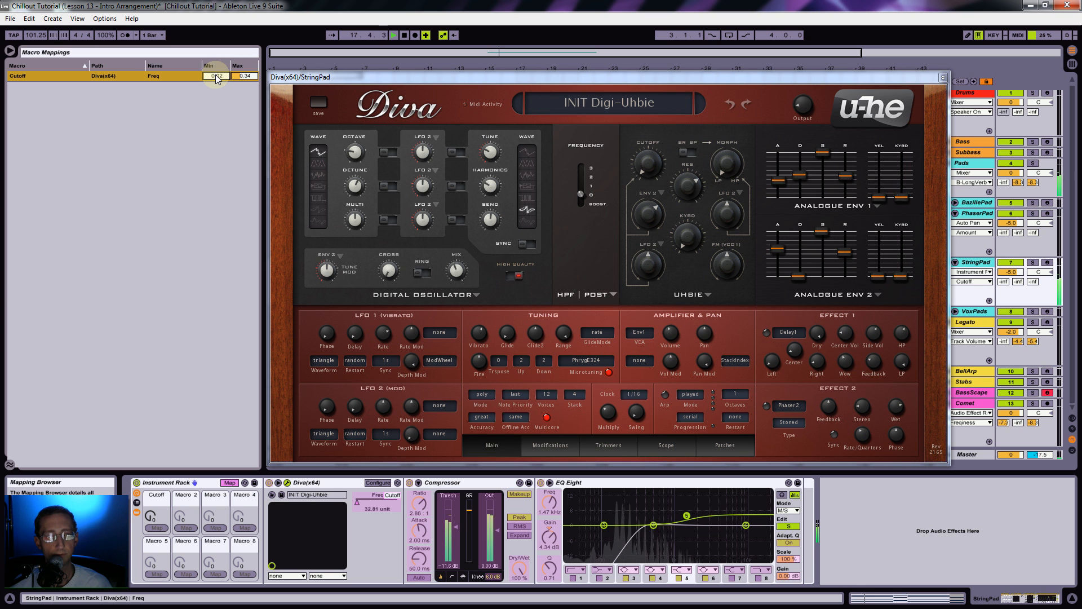
Step: Close the Diva window, stop playback and leave macro mapping mode
{"action": "left_click", "coordinate": [942, 78]}
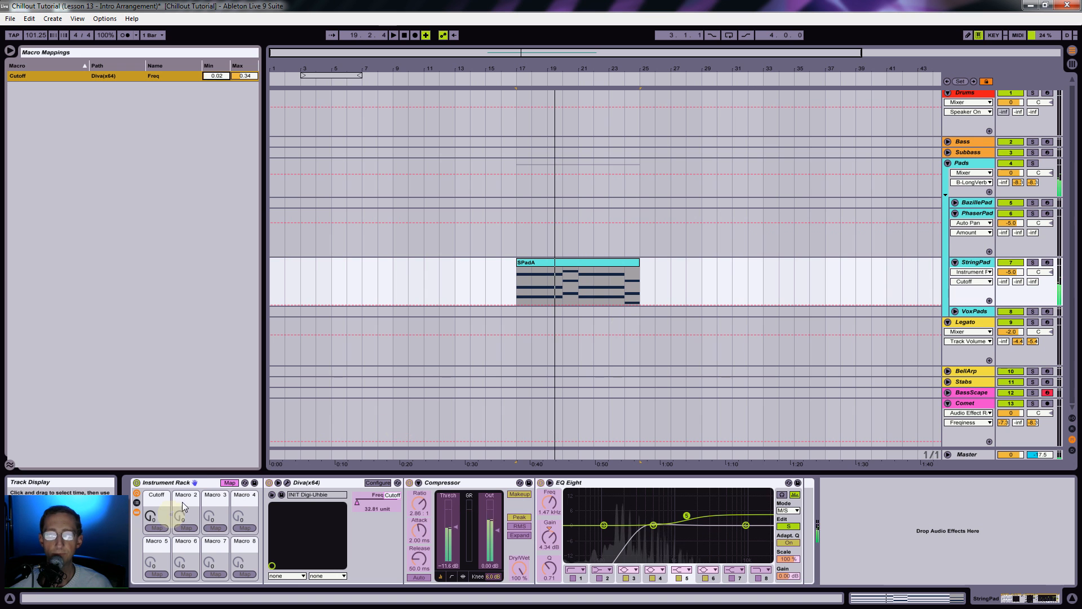
{"action": "key", "text": "space"}
{"action": "left_click", "coordinate": [229, 483]}
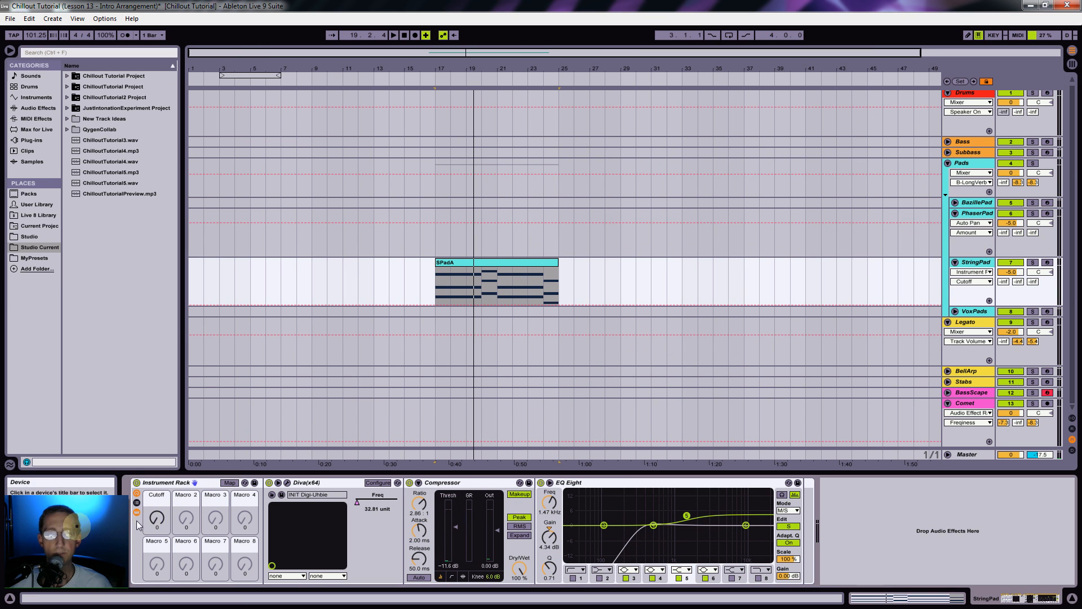
Step: Automate the StringPad Cutoff macro rising from 0 at bar 17 to about 126 at bar 25, and extend the SPadA clip to bar 33
{"action": "left_click", "coordinate": [157, 517]}
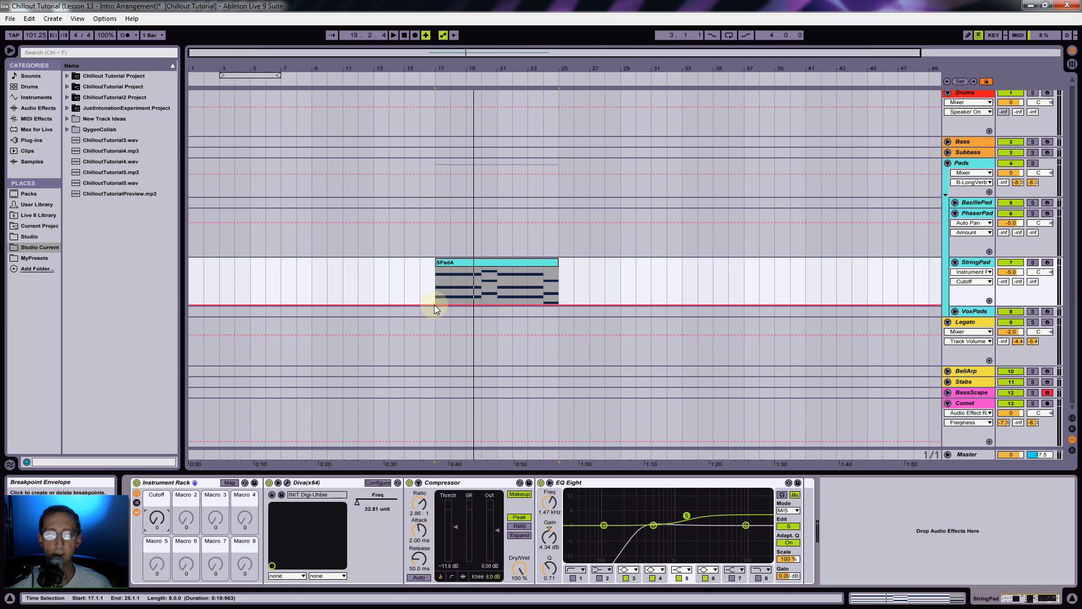
{"action": "left_click", "coordinate": [435, 304]}
{"action": "left_click", "coordinate": [442, 301]}
{"action": "left_click", "coordinate": [440, 304]}
{"action": "left_click_drag", "start_coordinate": [440, 303], "coordinate": [558, 267]}
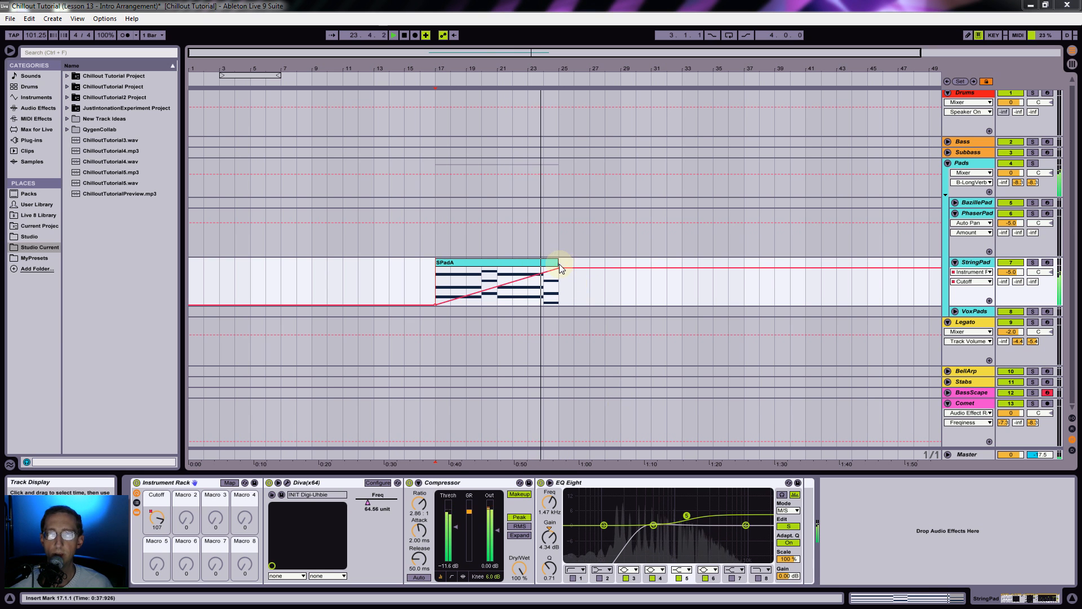
{"action": "left_click_drag", "start_coordinate": [560, 265], "coordinate": [722, 269]}
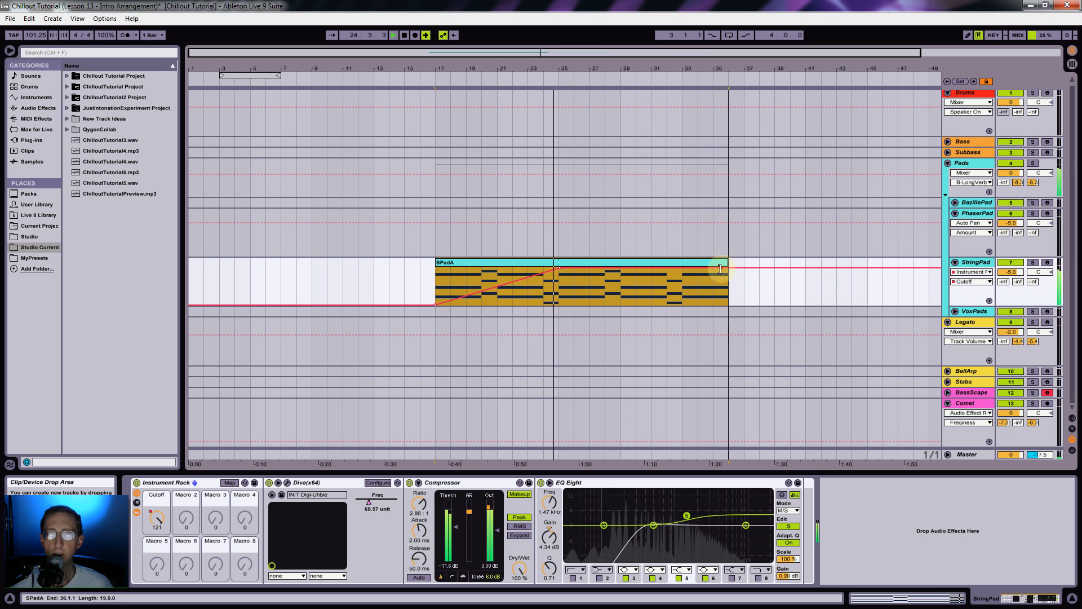
{"action": "key", "text": "Tab"}
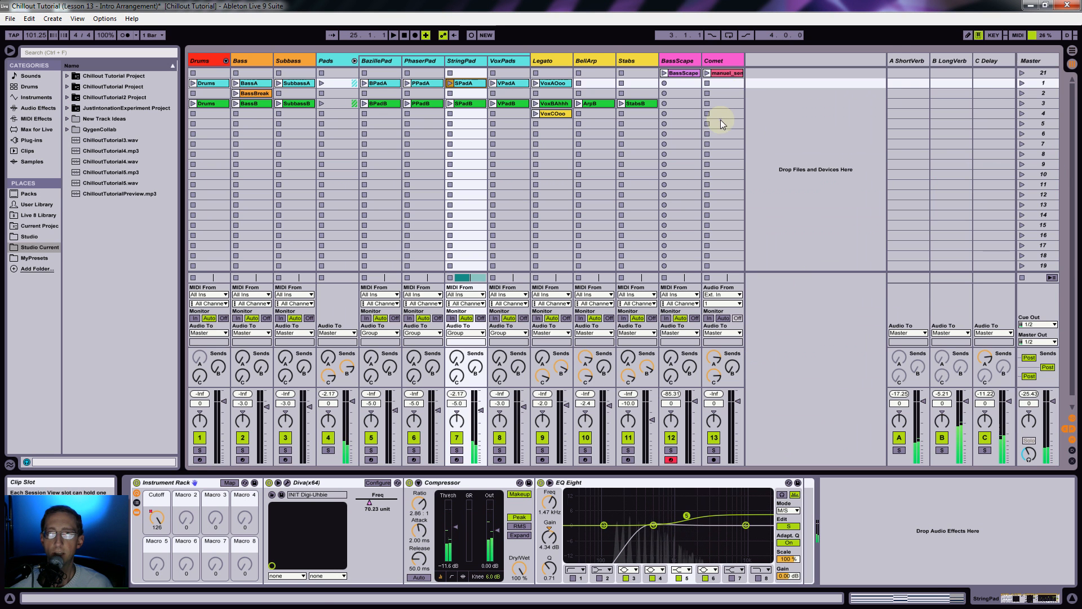
{"action": "left_click", "coordinate": [725, 74]}
{"action": "left_click_drag", "start_coordinate": [725, 73], "coordinate": [560, 393]}
{"action": "key", "text": "Tab"}
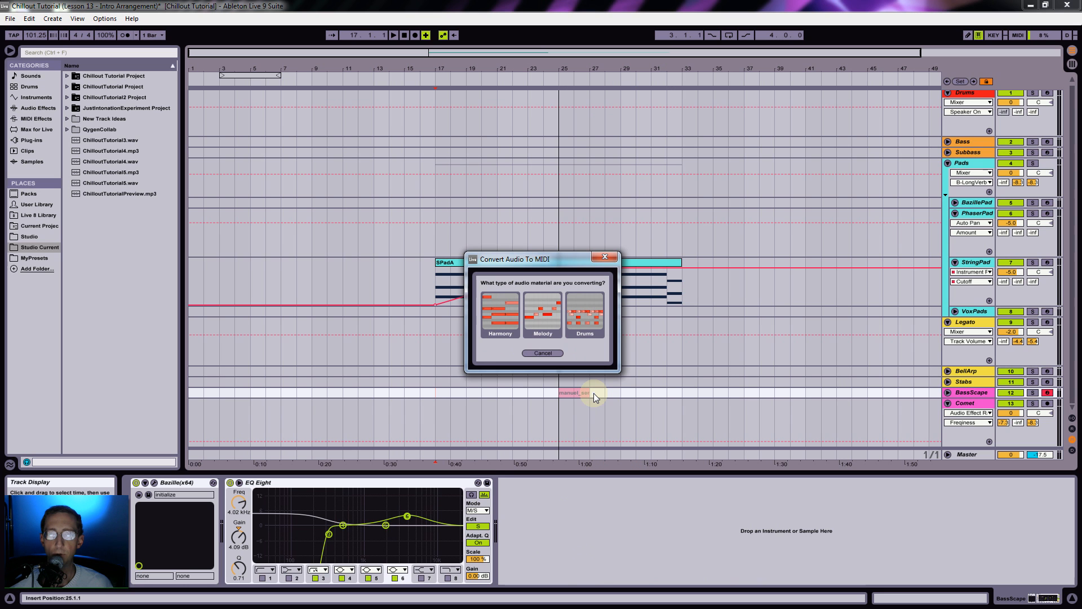
{"action": "left_click", "coordinate": [541, 353]}
Step: Copy the singing comet clip from the Session onto the Comet track in the Arrangement, spanning bars 25 to 33
{"action": "key", "text": "Tab"}
{"action": "left_click_drag", "start_coordinate": [732, 70], "coordinate": [683, 401]}
{"action": "key", "text": "Tab"}
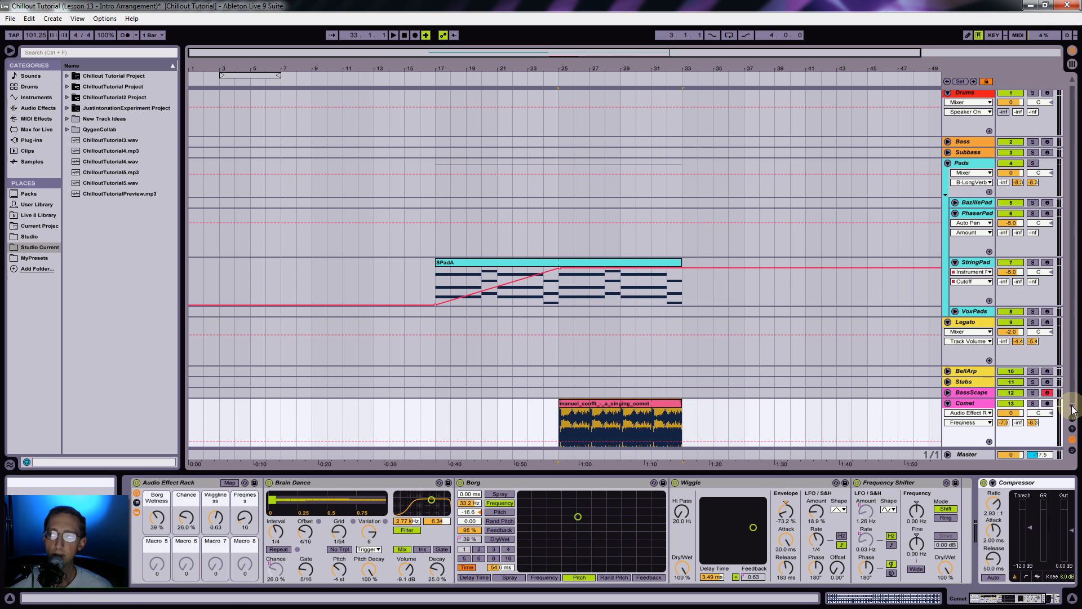
Step: Solo the Comet track, play it from bar 25 and pan it to 13L
{"action": "left_click", "coordinate": [561, 420]}
{"action": "left_click", "coordinate": [1033, 403]}
{"action": "key", "text": "space"}
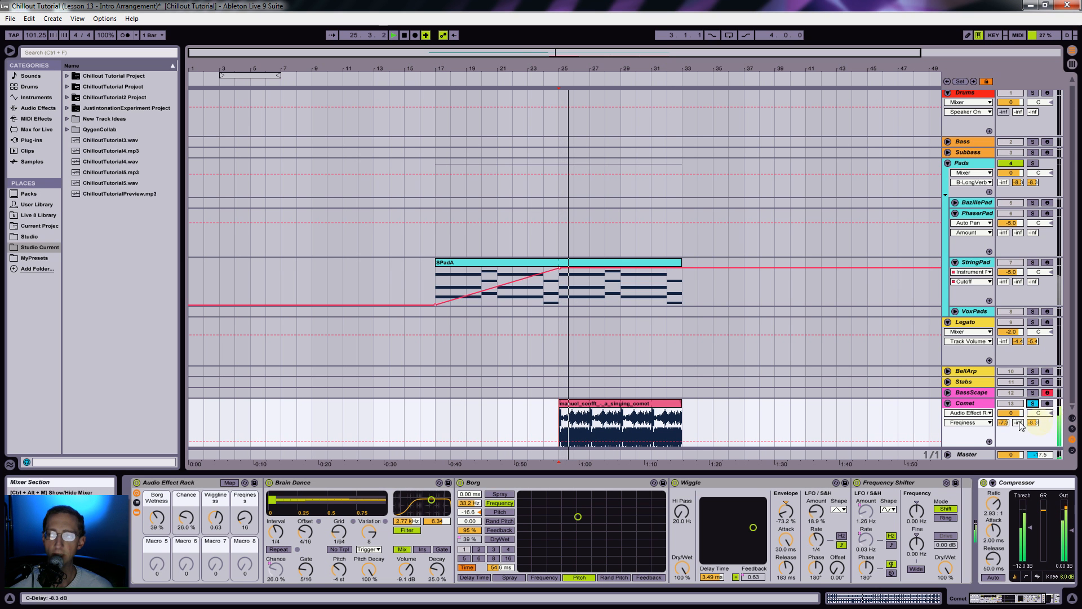
{"action": "left_click_drag", "start_coordinate": [1040, 414], "coordinate": [1040, 421]}
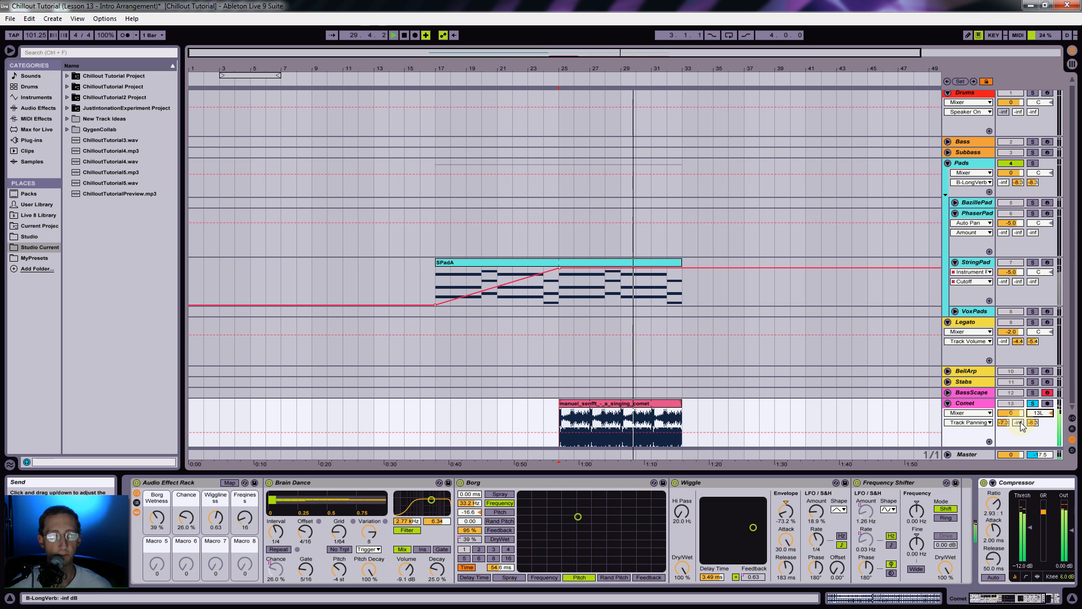
{"action": "key", "text": "space"}
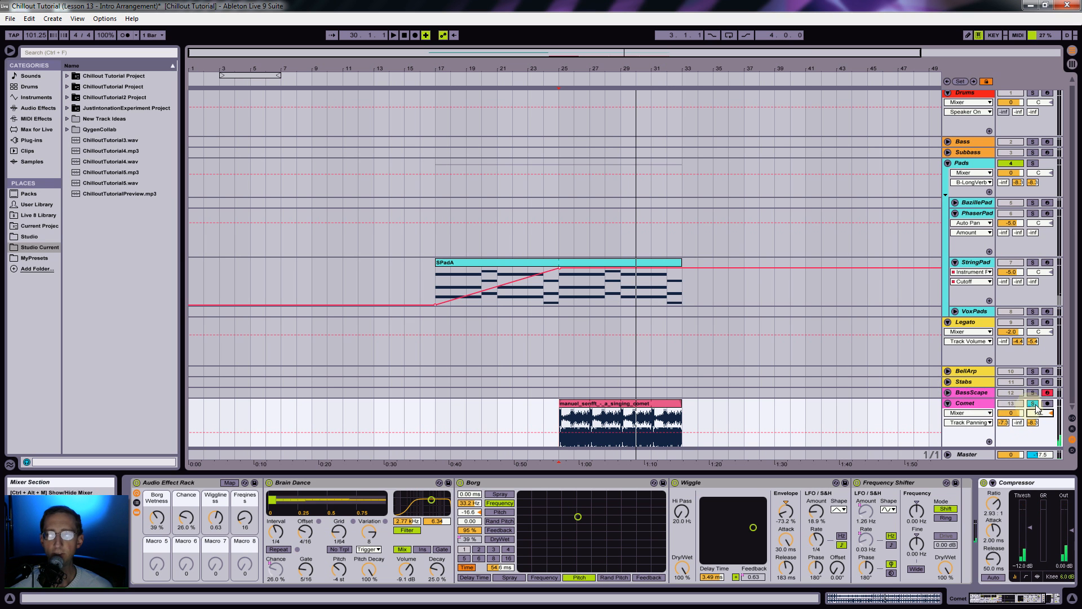
Step: Automate the Comet rack's Borg Wetness across bars 25 to 33 with a dip followed by a peak of about 81%
{"action": "left_click", "coordinate": [970, 404]}
{"action": "left_click", "coordinate": [157, 517]}
{"action": "left_click", "coordinate": [596, 432]}
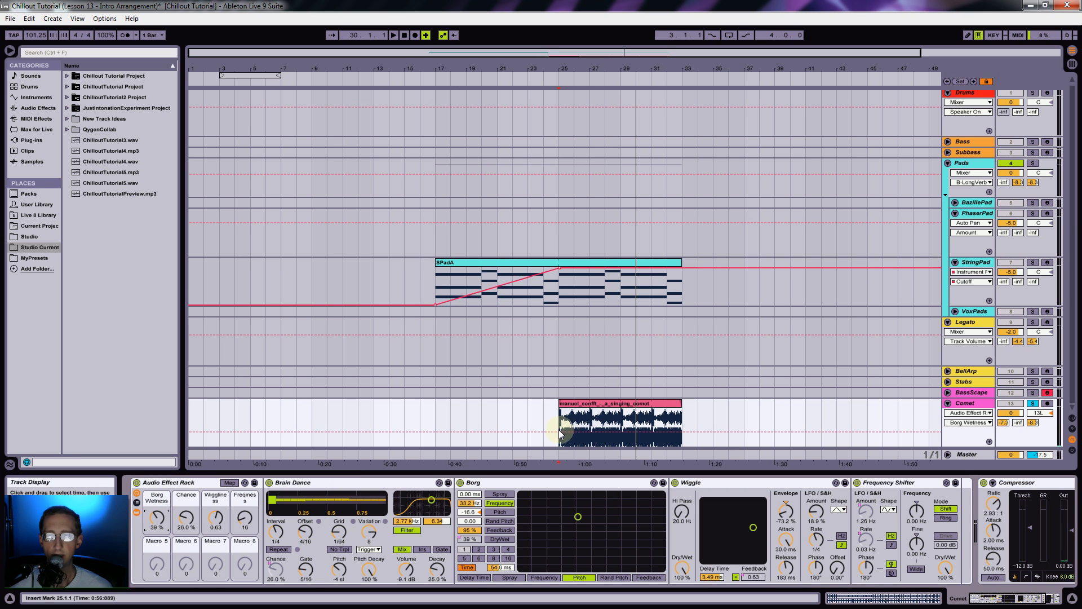
{"action": "left_click", "coordinate": [559, 432]}
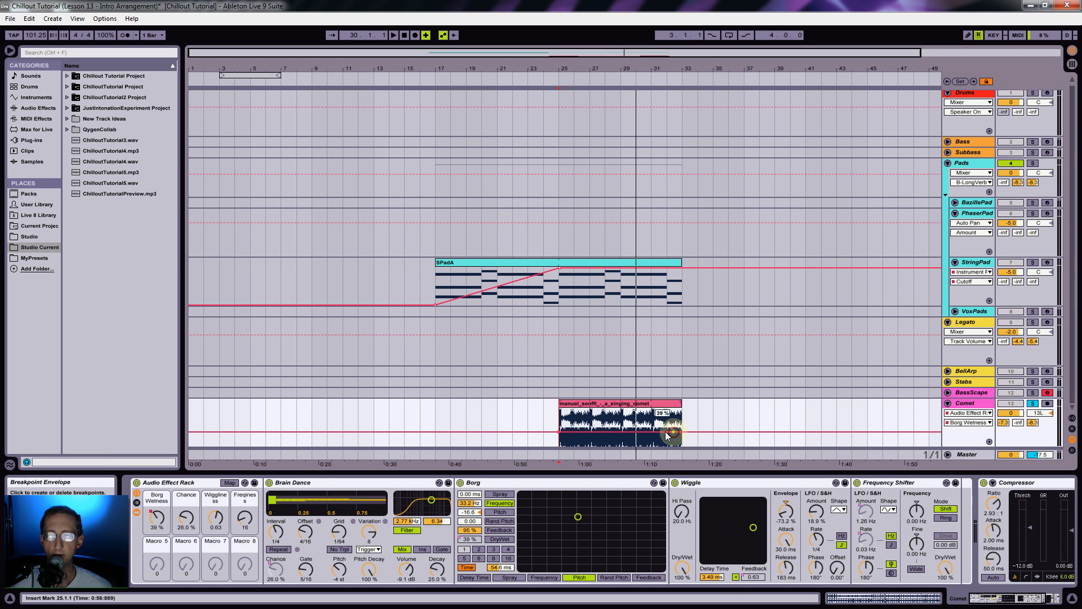
{"action": "left_click_drag", "start_coordinate": [664, 432], "coordinate": [603, 441]}
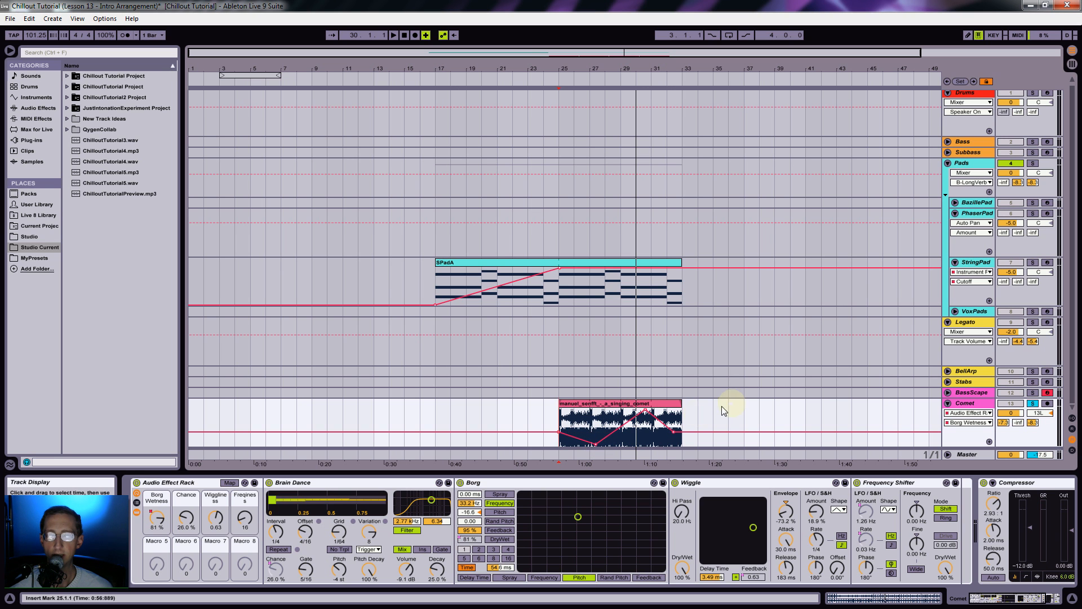
Step: Automate the Comet rack's Chance macro with an early rise to about 65%, a held section and a fall to 0% at bar 33
{"action": "left_click", "coordinate": [186, 518]}
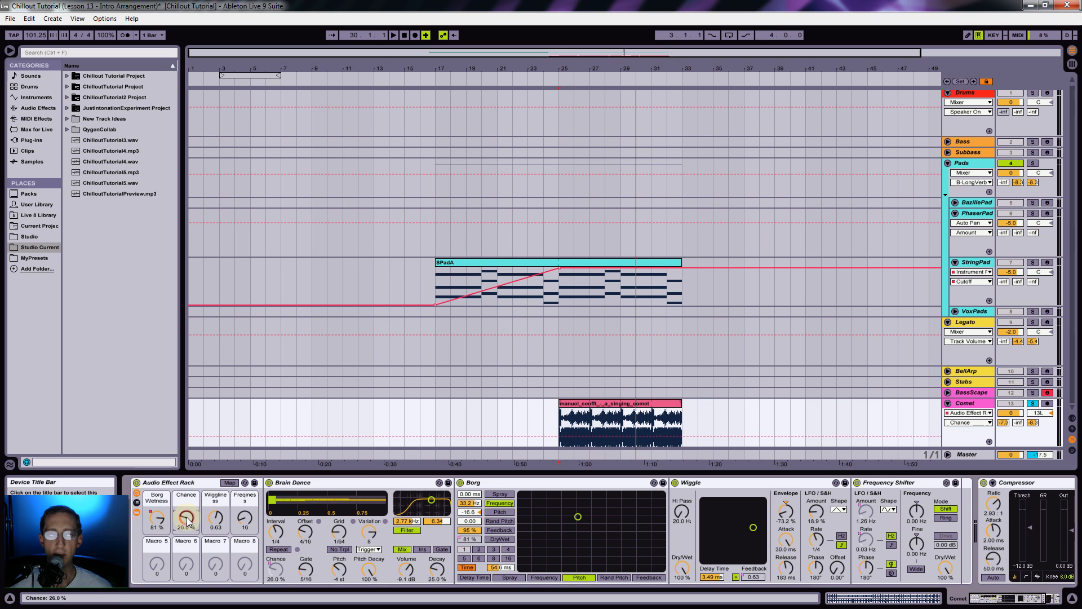
{"action": "left_click", "coordinate": [560, 437]}
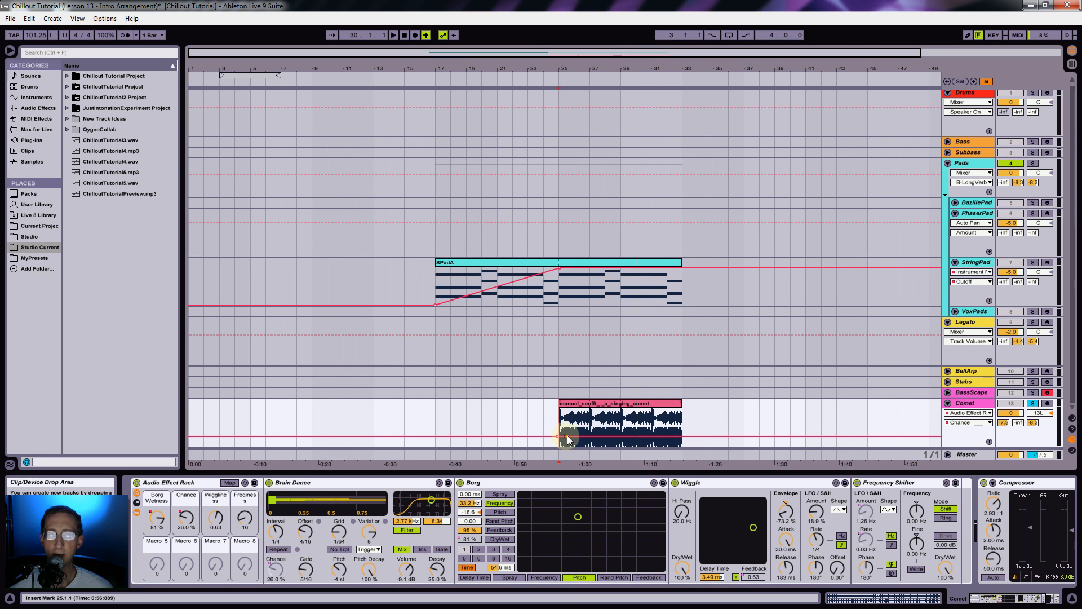
{"action": "left_click_drag", "start_coordinate": [568, 436], "coordinate": [645, 422]}
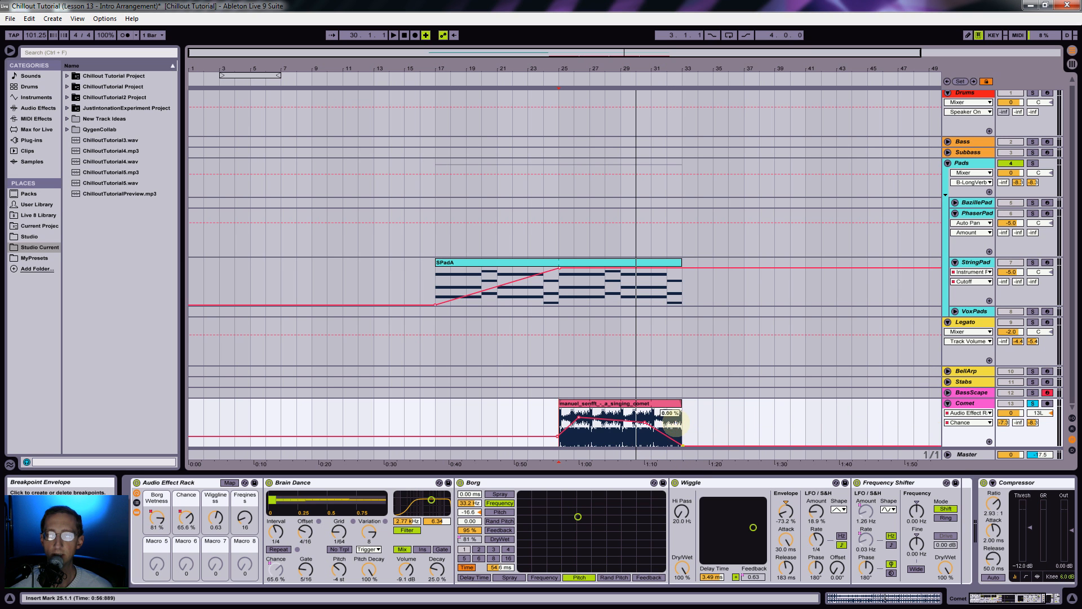
Step: Automate the Comet rack's Wiggliness macro in a zigzag from bar 25, ending at 0.94 by bar 33
{"action": "left_click", "coordinate": [215, 517]}
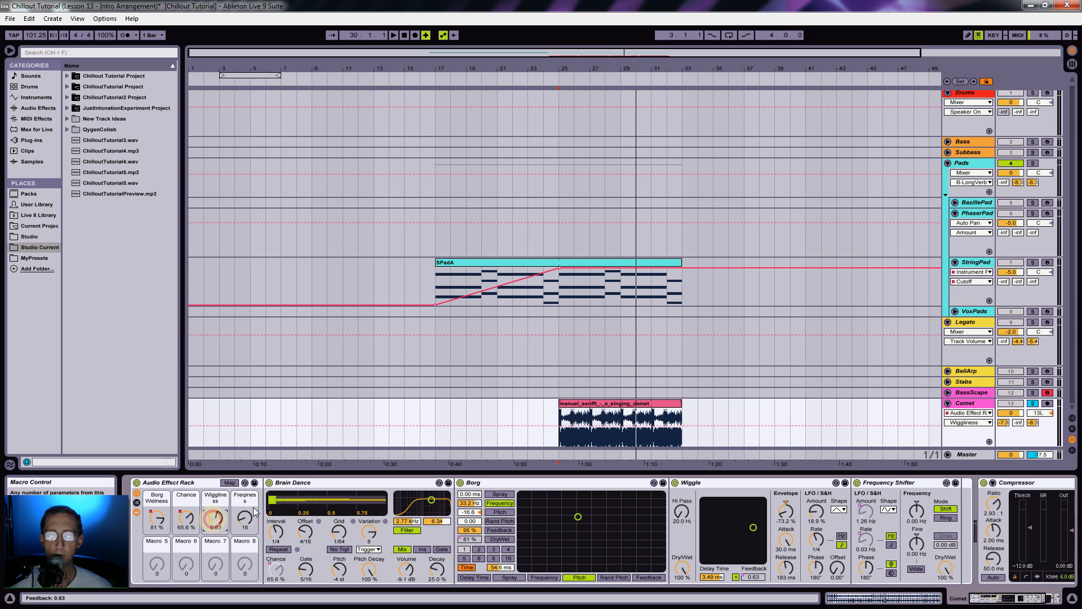
{"action": "left_click", "coordinate": [567, 427]}
{"action": "left_click_drag", "start_coordinate": [571, 429], "coordinate": [686, 416]}
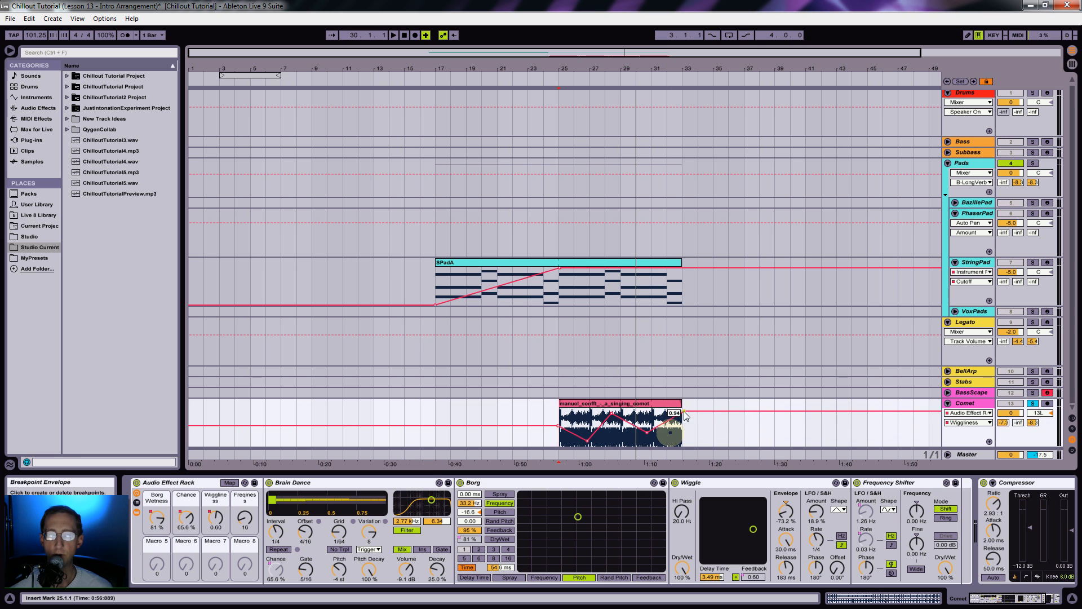
Step: Play the Comet clip from bar 25 with its Freqiness lane shown, and unsolo the Comet track during playback
{"action": "left_click", "coordinate": [246, 523]}
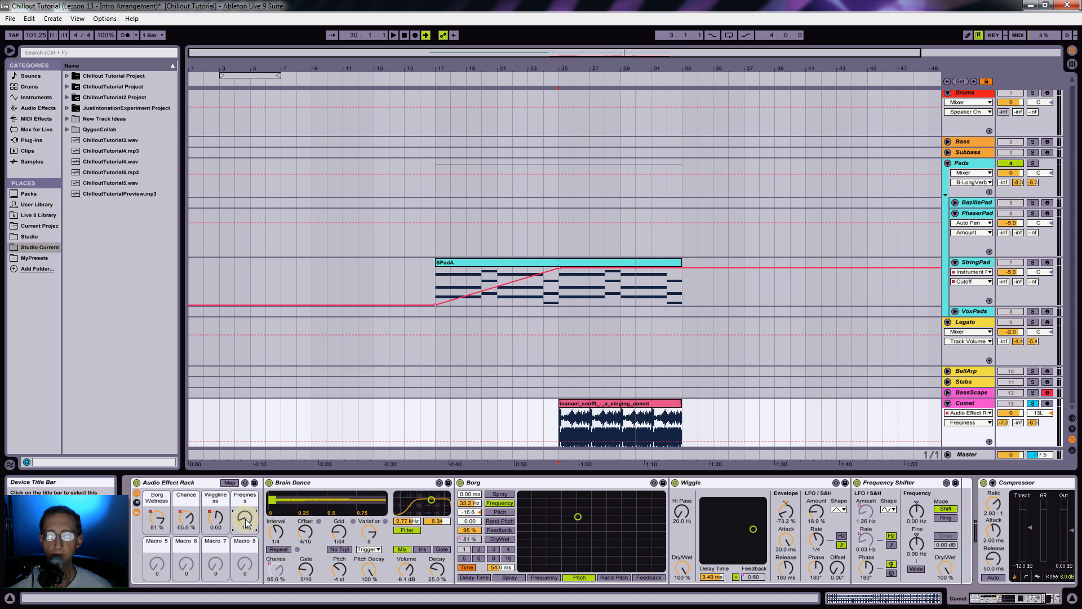
{"action": "left_click", "coordinate": [569, 422]}
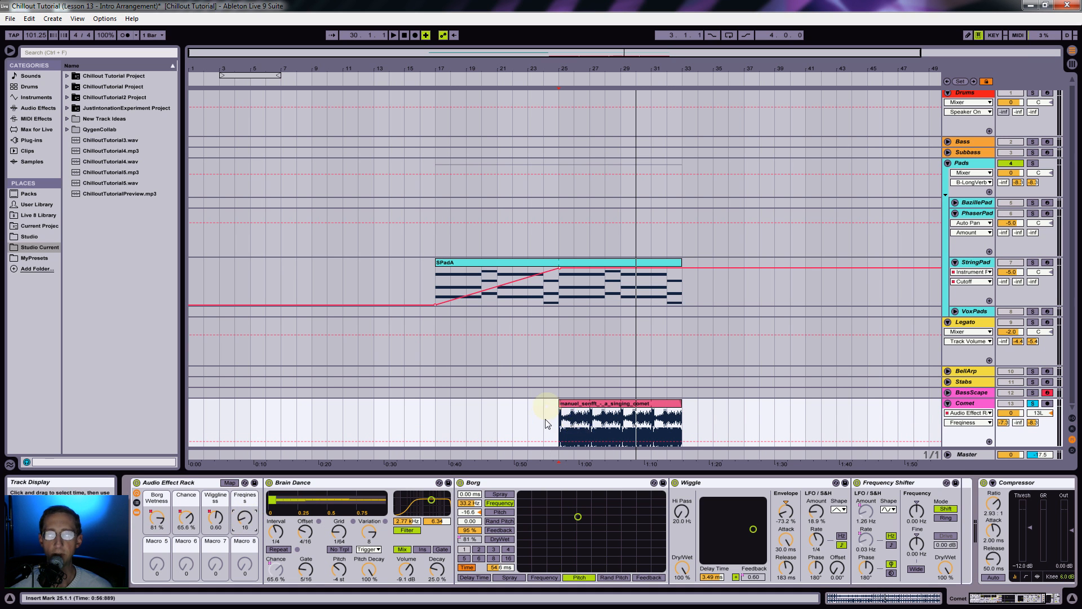
{"action": "key", "text": "space"}
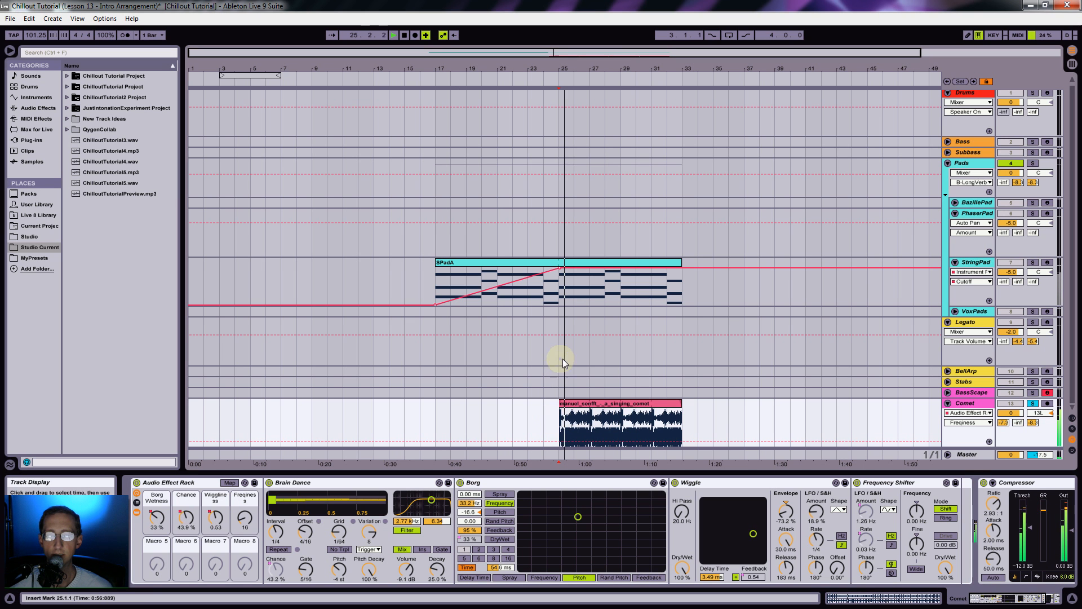
{"action": "left_click", "coordinate": [1033, 403]}
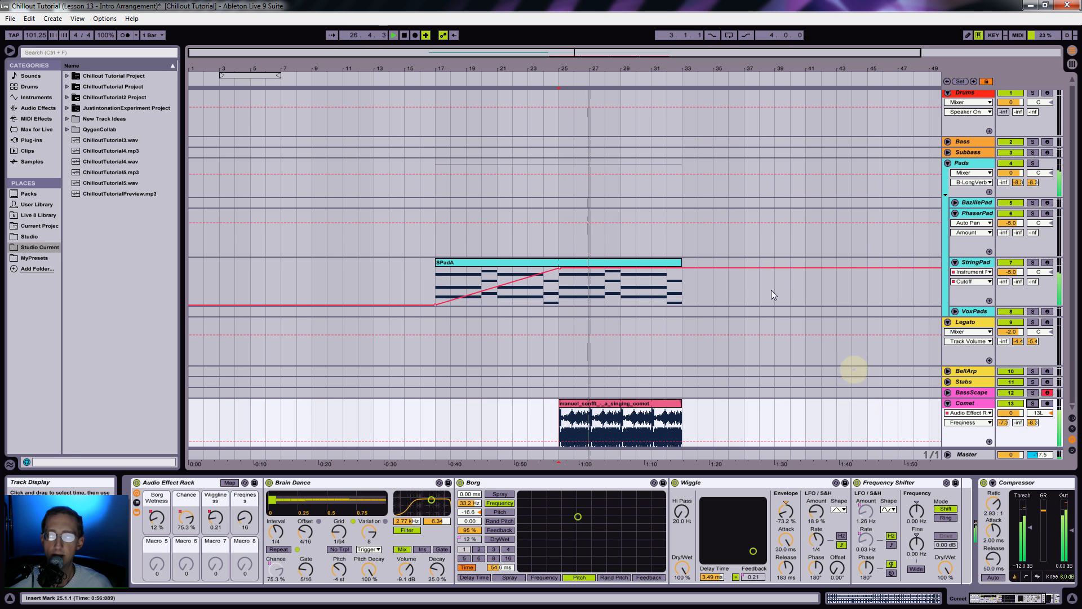
Step: Extend the SPadA clip and the Comet audio clip so that both end at bar 49, with Comet's Borg Wetness lane shown
{"action": "left_click_drag", "start_coordinate": [681, 260], "coordinate": [897, 272]}
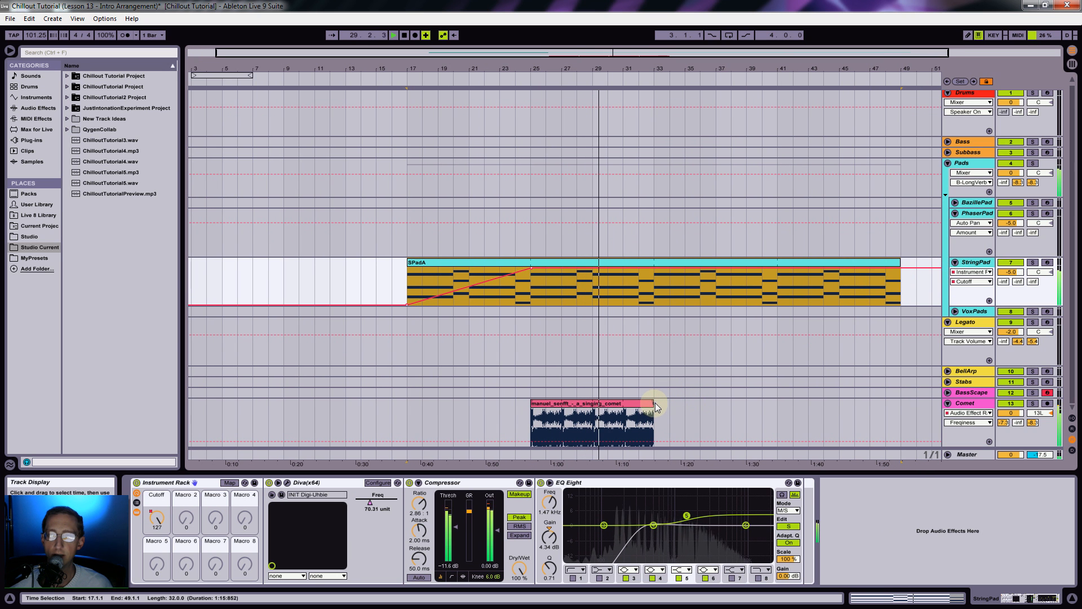
{"action": "left_click_drag", "start_coordinate": [654, 405], "coordinate": [623, 415]}
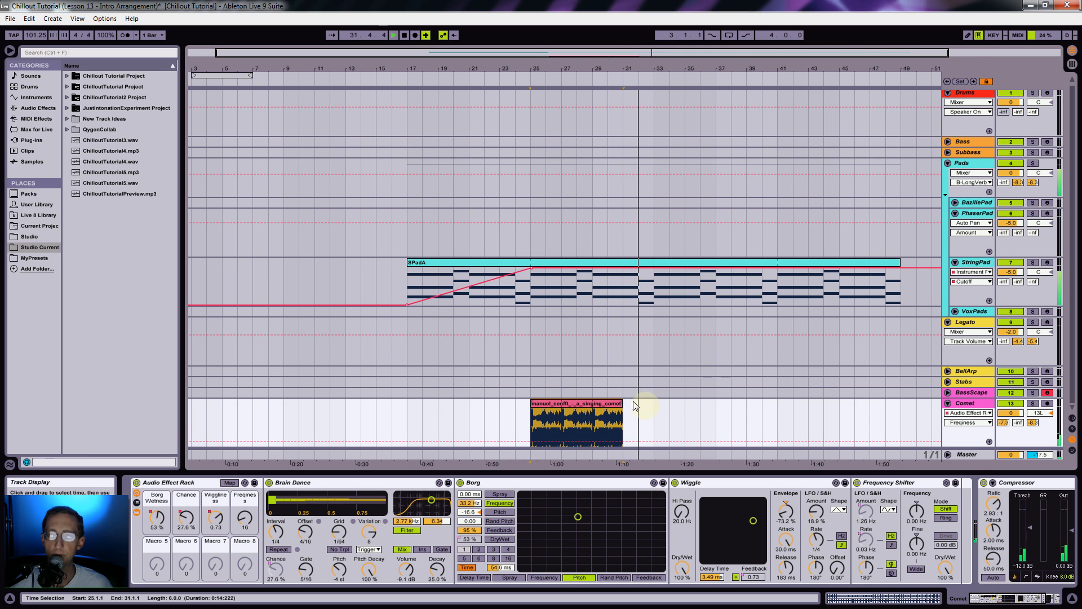
{"action": "left_click_drag", "start_coordinate": [621, 403], "coordinate": [639, 404]}
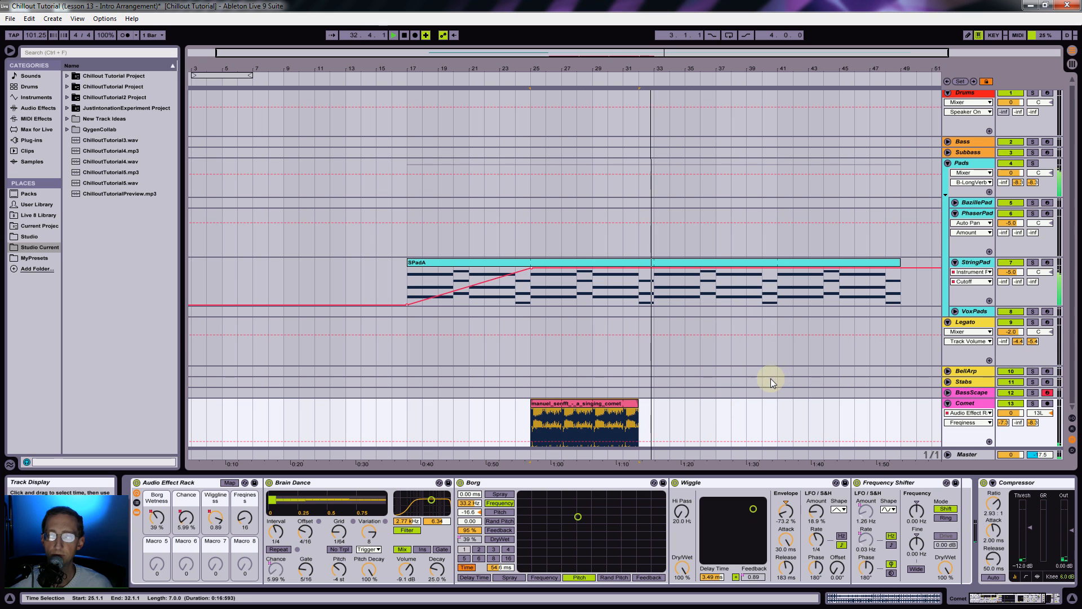
{"action": "left_click", "coordinate": [973, 428]}
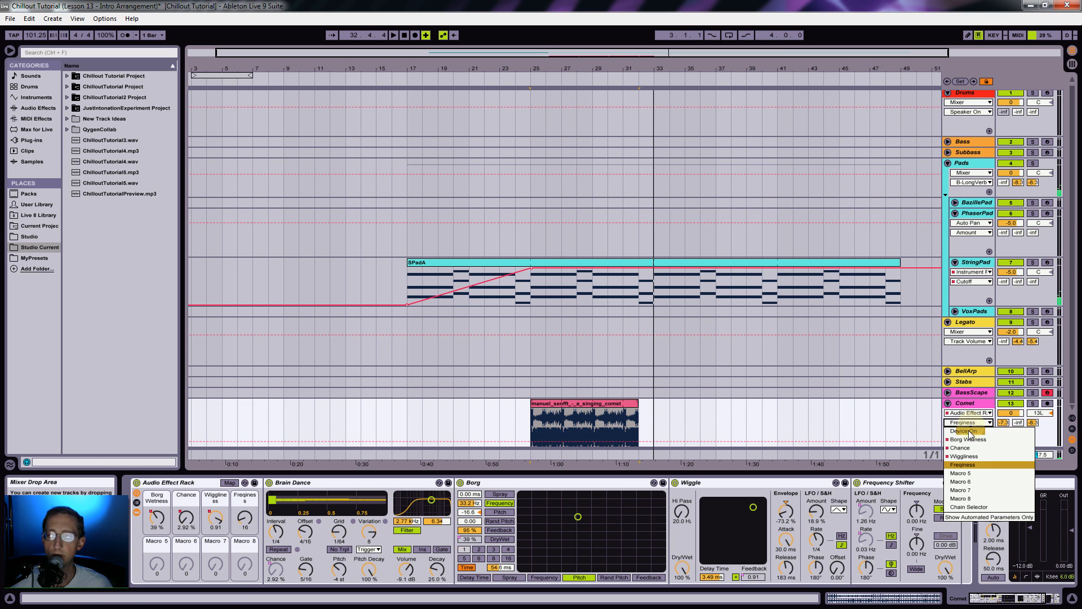
{"action": "left_click", "coordinate": [966, 438]}
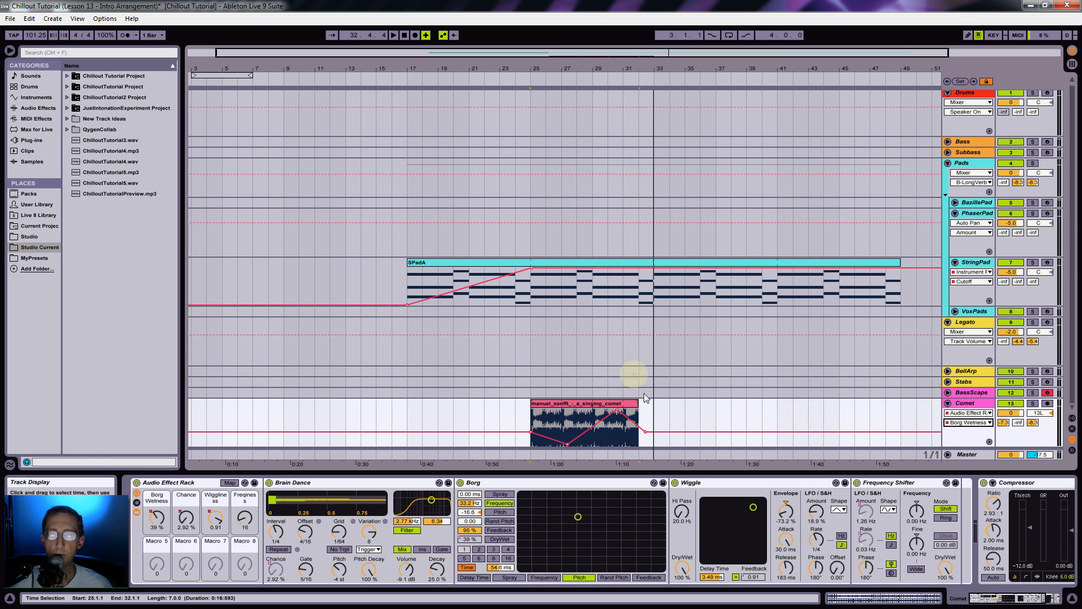
{"action": "left_click_drag", "start_coordinate": [639, 409], "coordinate": [901, 431]}
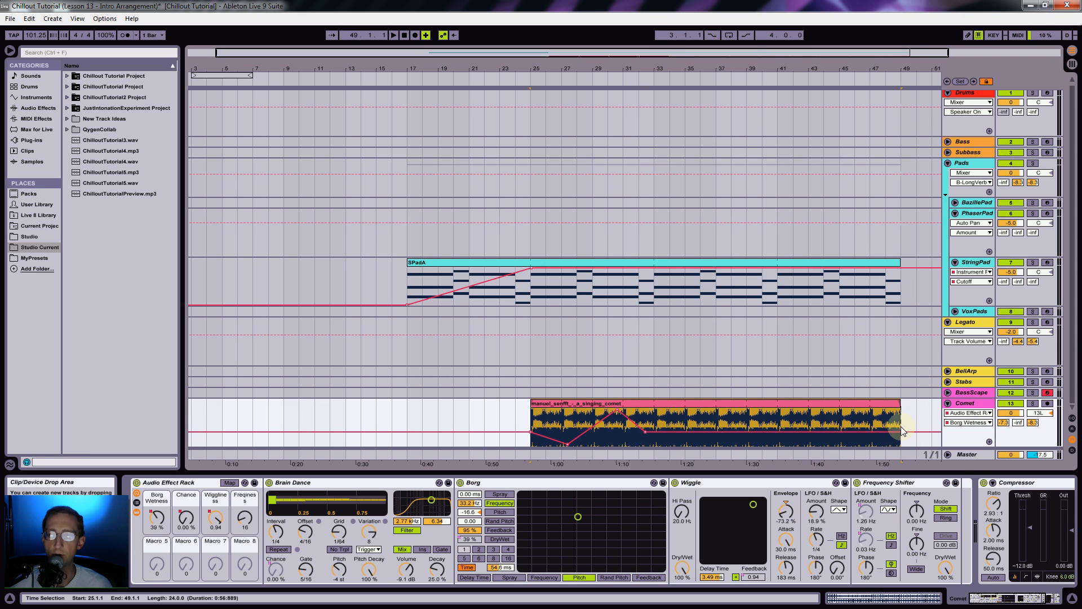
Step: Continue Comet's Borg Wetness automation from bar 33 with alternating peaks and dips, the first peak about 80%, ending at about 47% at bar 49
{"action": "left_click", "coordinate": [734, 432]}
{"action": "left_click", "coordinate": [711, 431]}
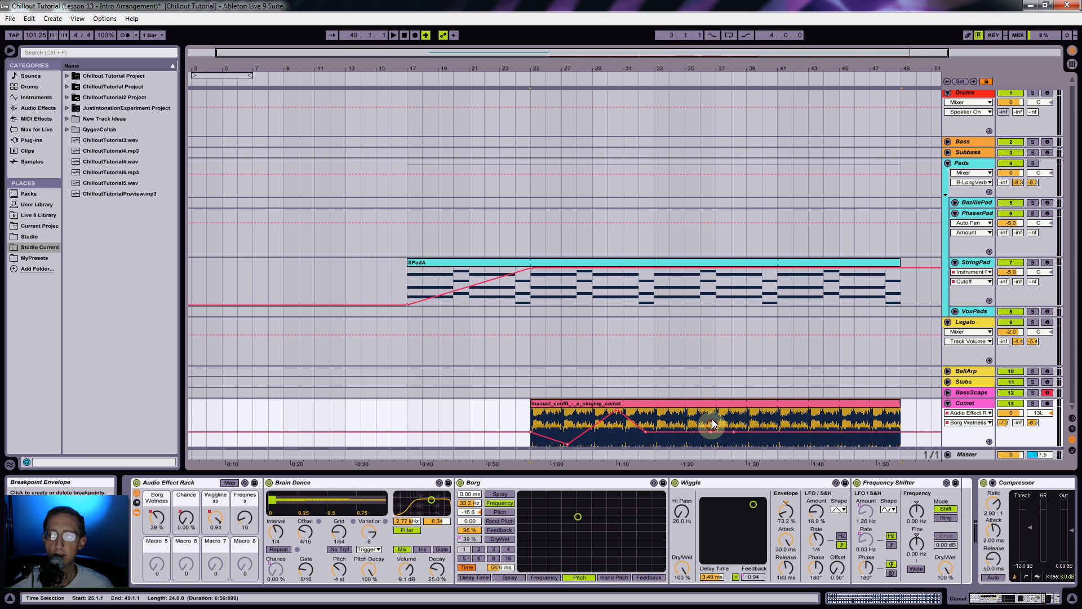
{"action": "left_click", "coordinate": [712, 433]}
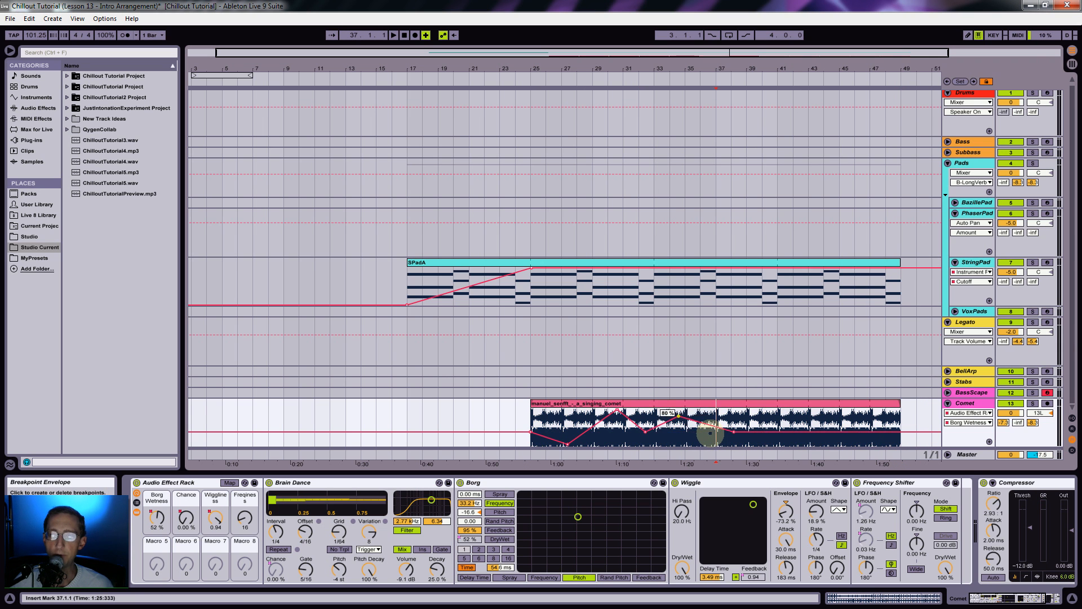
{"action": "left_click", "coordinate": [769, 433]}
{"action": "left_click", "coordinate": [796, 433]}
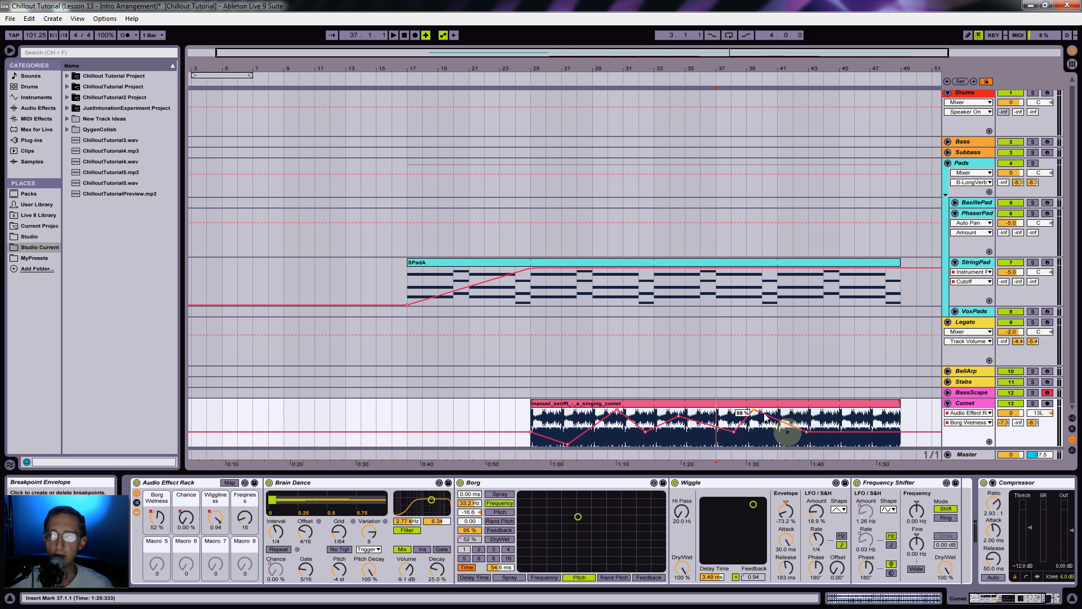
{"action": "left_click", "coordinate": [838, 432]}
{"action": "left_click", "coordinate": [855, 432]}
{"action": "left_click_drag", "start_coordinate": [838, 432], "coordinate": [819, 444]}
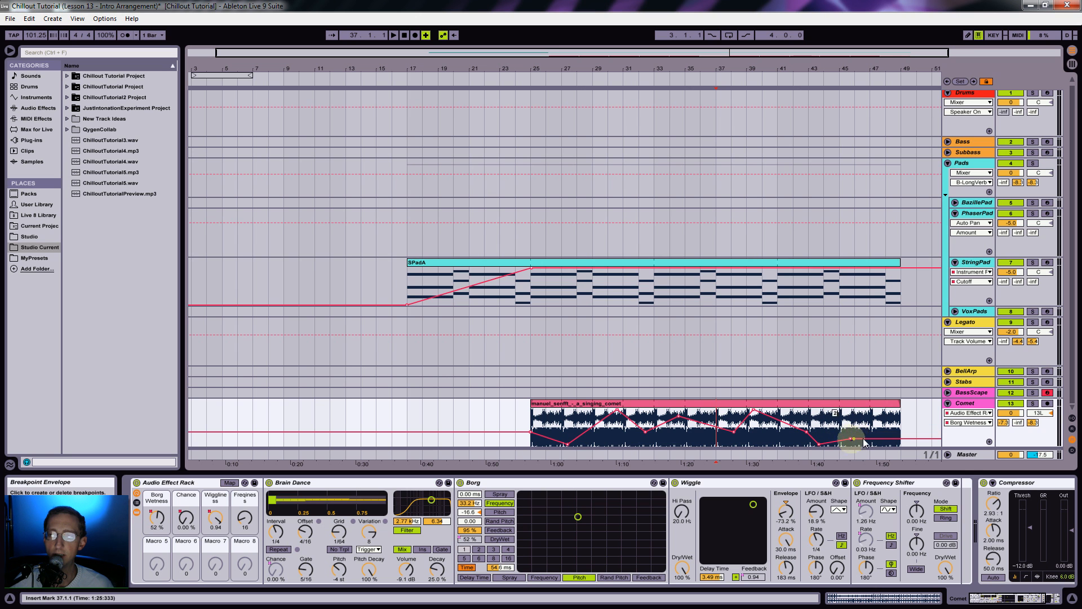
{"action": "left_click_drag", "start_coordinate": [865, 438], "coordinate": [900, 429]}
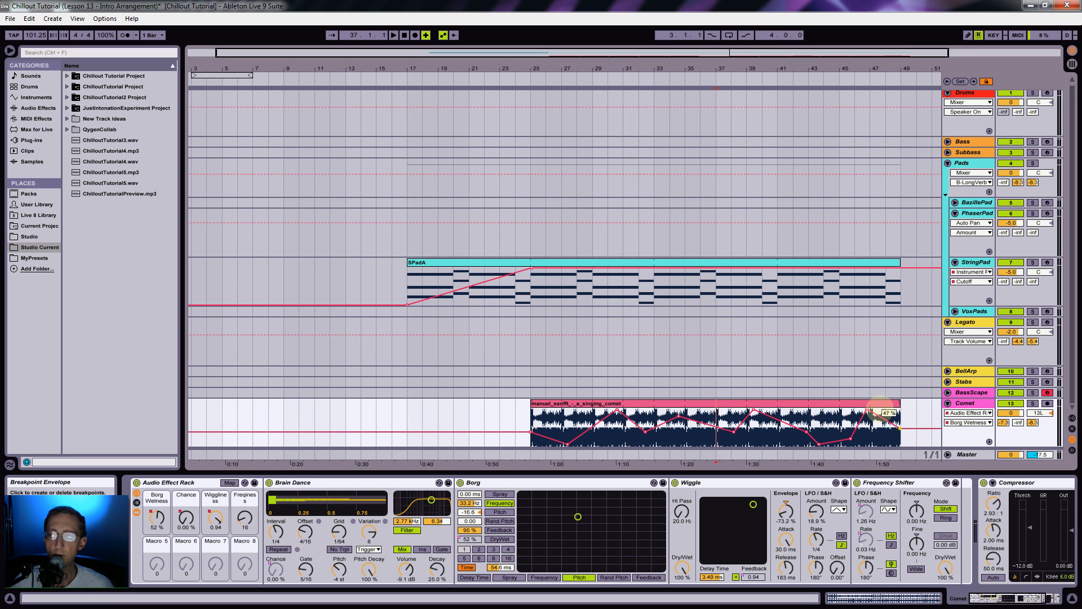
Step: Continue Comet's Chance automation from bar 33 to 49 with several rises and falls, ending at about 81.9%
{"action": "left_click", "coordinate": [187, 517]}
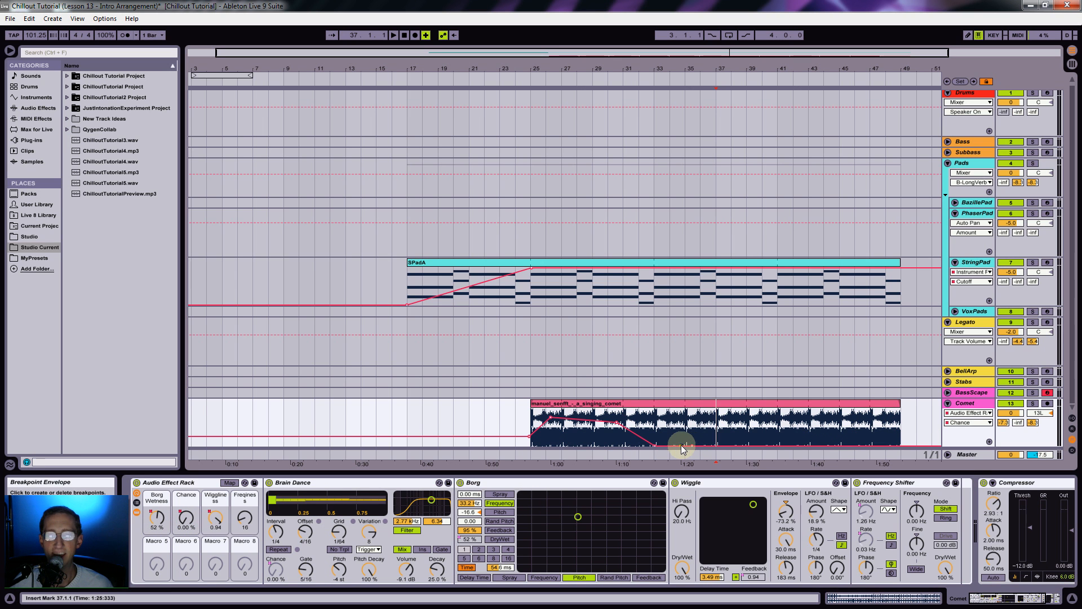
{"action": "left_click", "coordinate": [735, 446]}
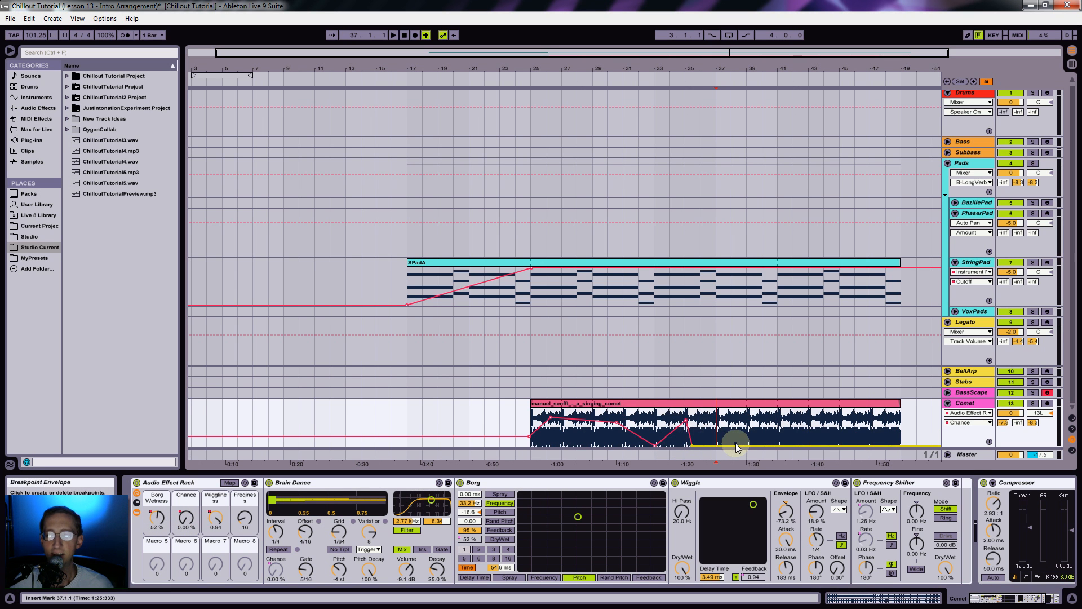
{"action": "left_click_drag", "start_coordinate": [736, 447], "coordinate": [789, 431]}
{"action": "left_click", "coordinate": [871, 419]}
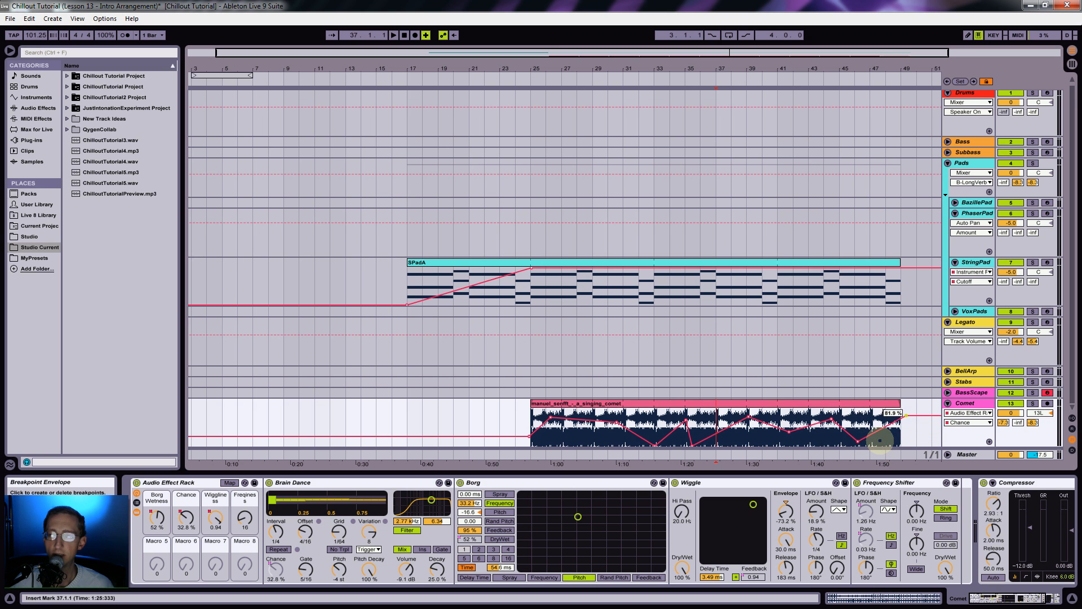
Step: Continue Comet's Wiggliness automation in a zigzag that falls to its minimum at bar 49, and play the section from bar 25
{"action": "left_click", "coordinate": [216, 517]}
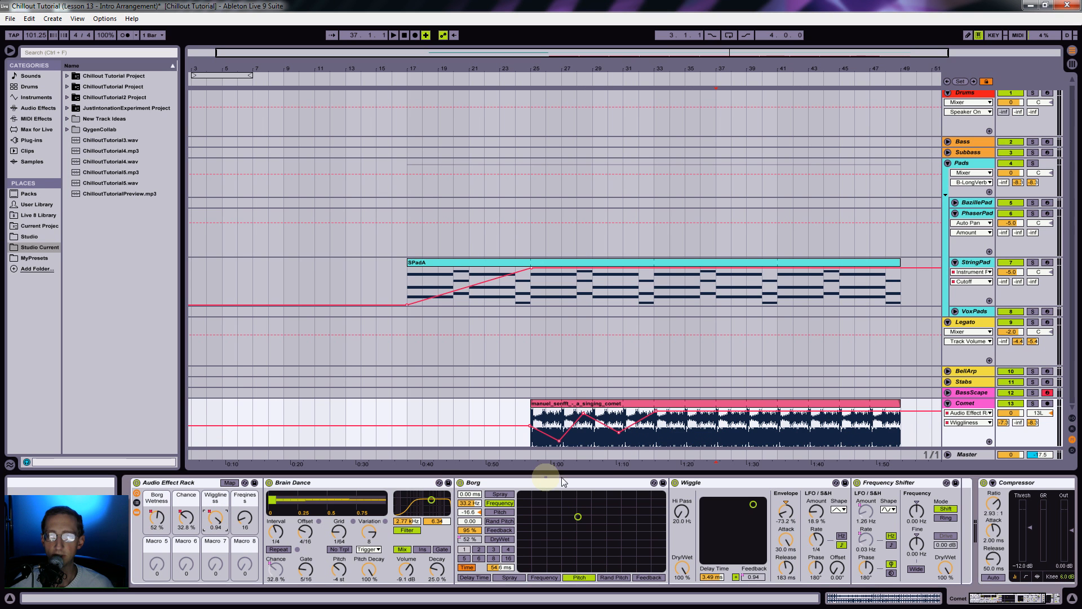
{"action": "left_click_drag", "start_coordinate": [715, 415], "coordinate": [884, 427]}
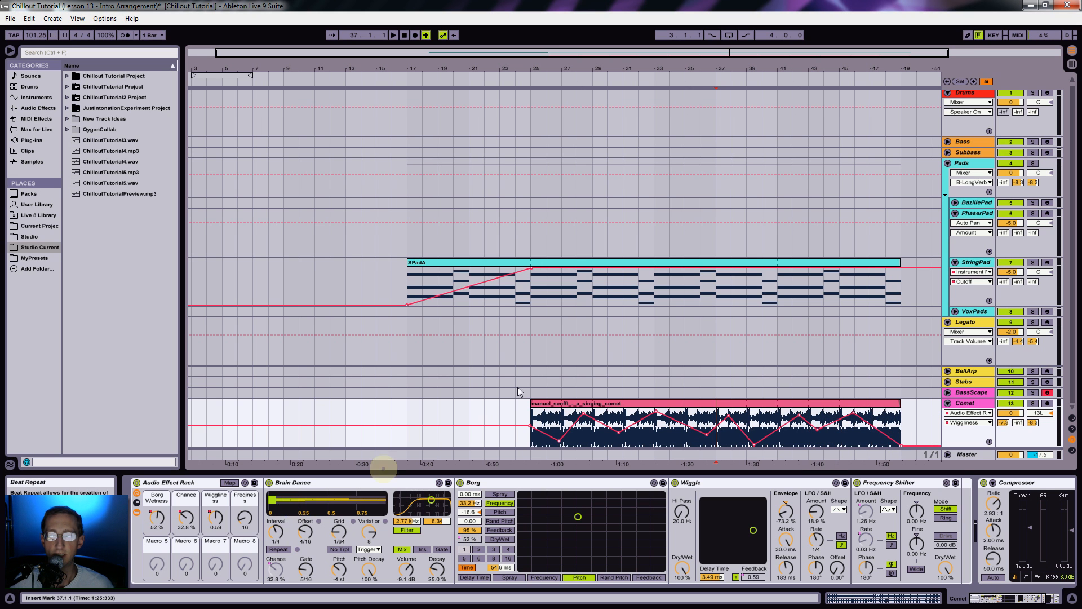
{"action": "key", "text": "space"}
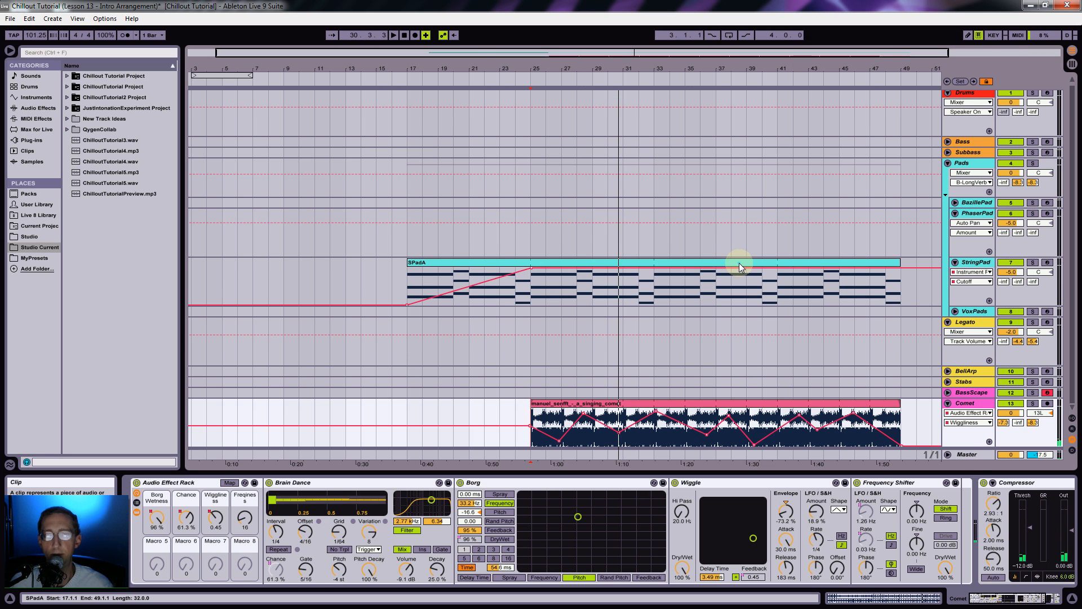
Step: Audition the PhaserPad track's PPadA clip in the Session View and stop it
{"action": "key", "text": "Tab"}
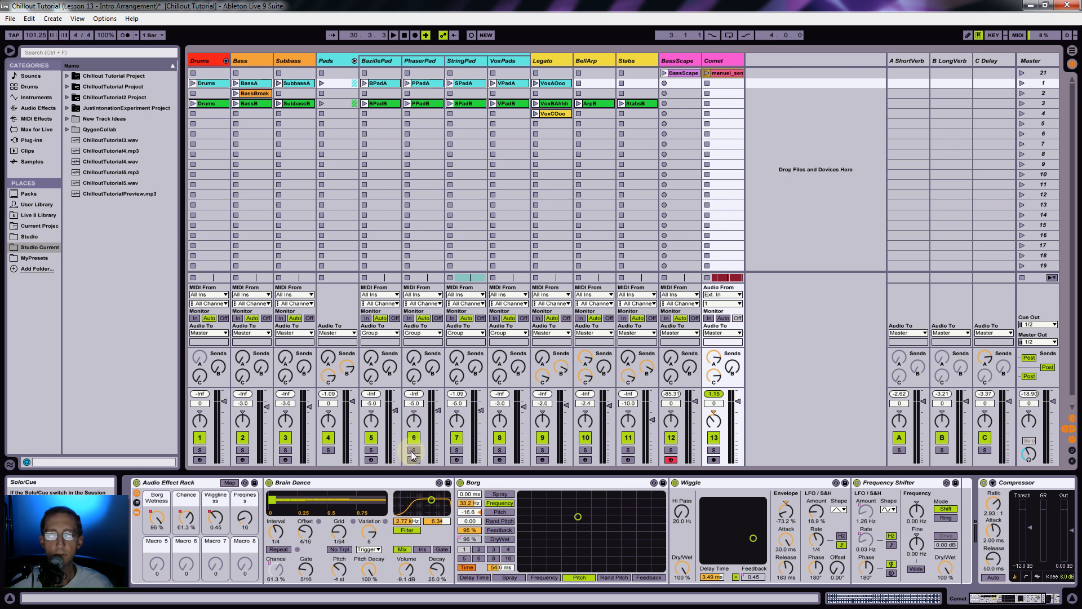
{"action": "left_click", "coordinate": [407, 83]}
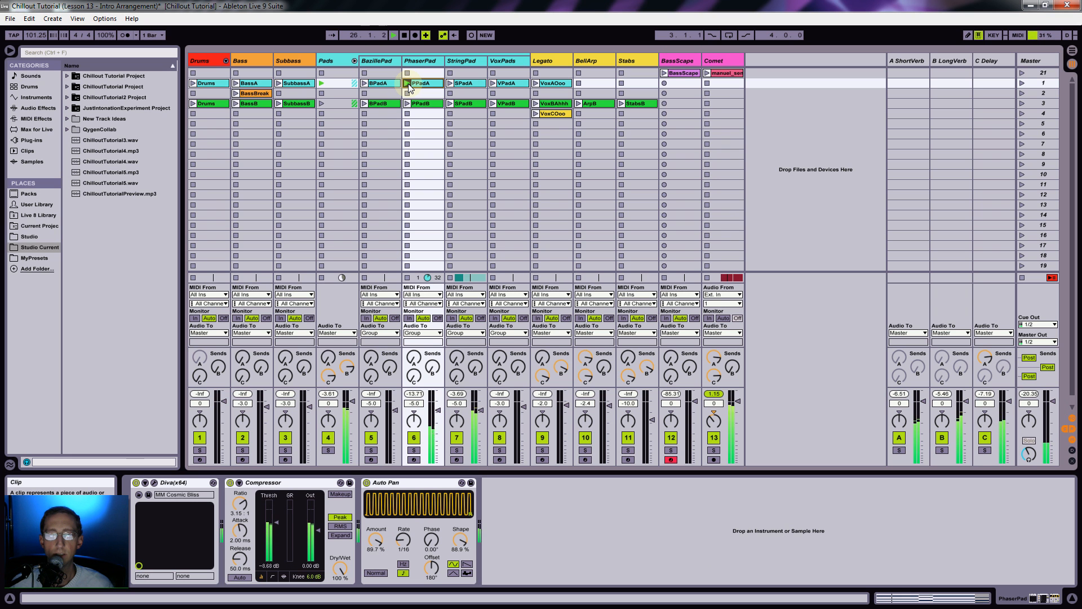
{"action": "left_click", "coordinate": [408, 114]}
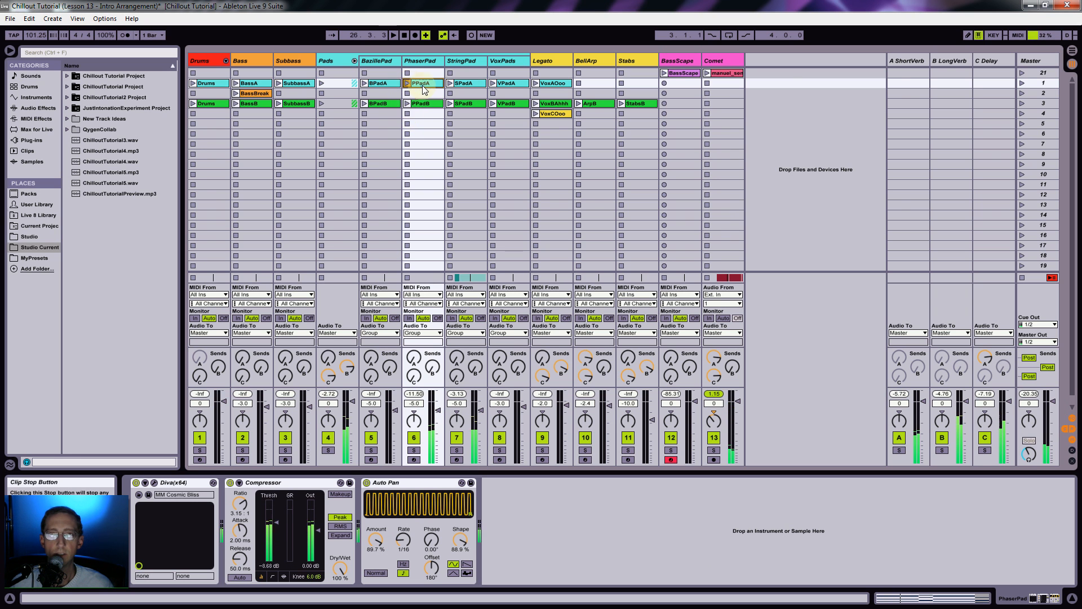
Step: Place the PPadA clip on the PhaserPad track in the Arrangement at bar 25 and extend it to bar 49
{"action": "key", "text": "Tab"}
{"action": "left_click_drag", "start_coordinate": [426, 82], "coordinate": [538, 239]}
{"action": "left_click_drag", "start_coordinate": [772, 220], "coordinate": [899, 214]}
{"action": "left_click", "coordinate": [932, 80]}
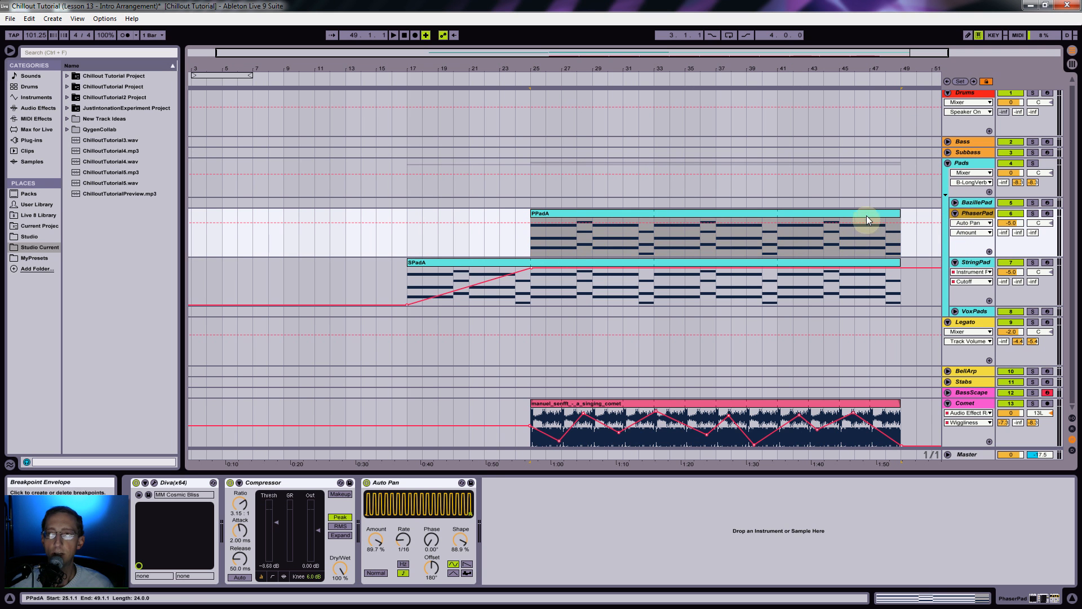
Step: Open PhaserPad's Diva editor at the normal 1200 x 670 size and unfold the device's plug-in parameter panel
{"action": "left_click", "coordinate": [149, 484]}
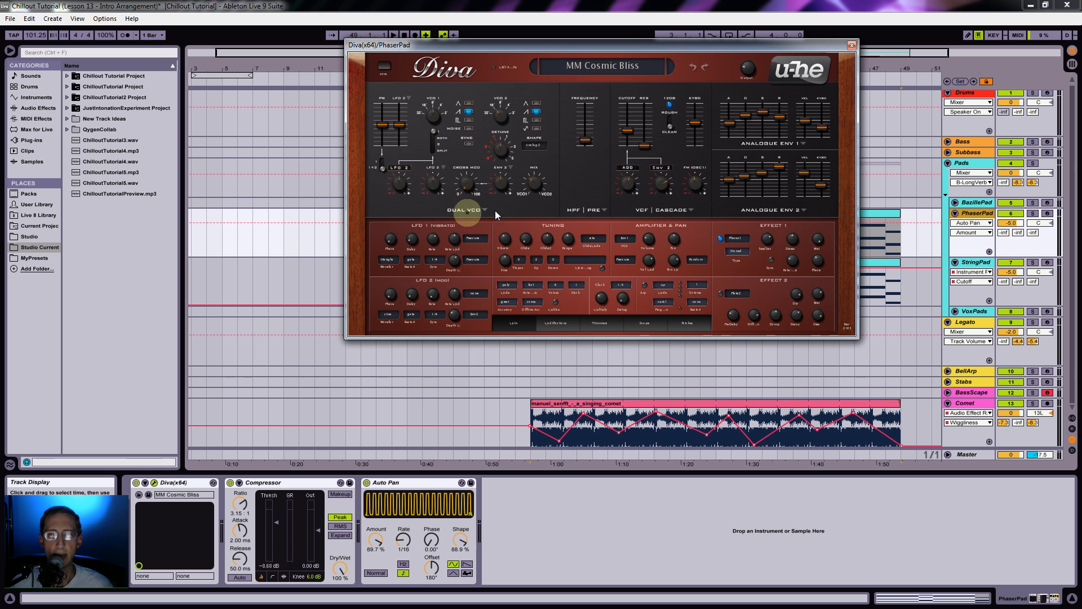
{"action": "right_click", "coordinate": [570, 180]}
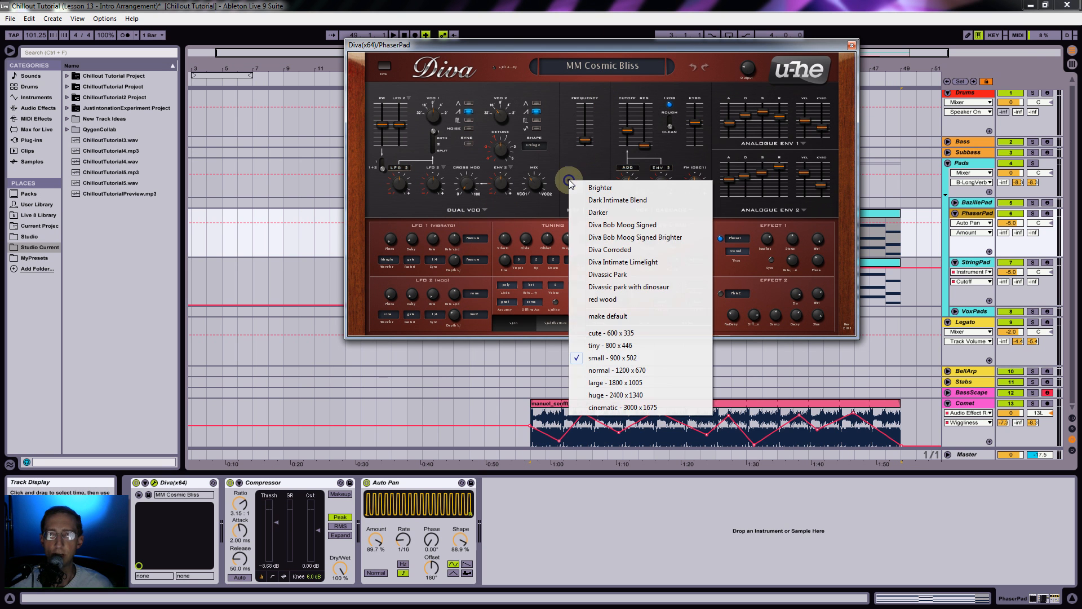
{"action": "left_click", "coordinate": [611, 372]}
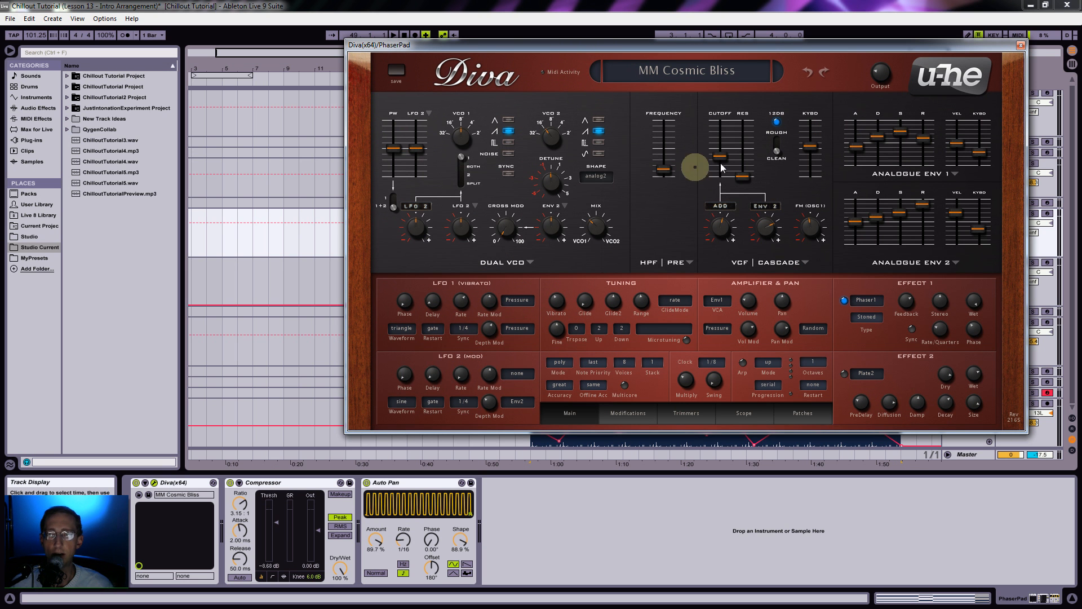
{"action": "left_click", "coordinate": [145, 483]}
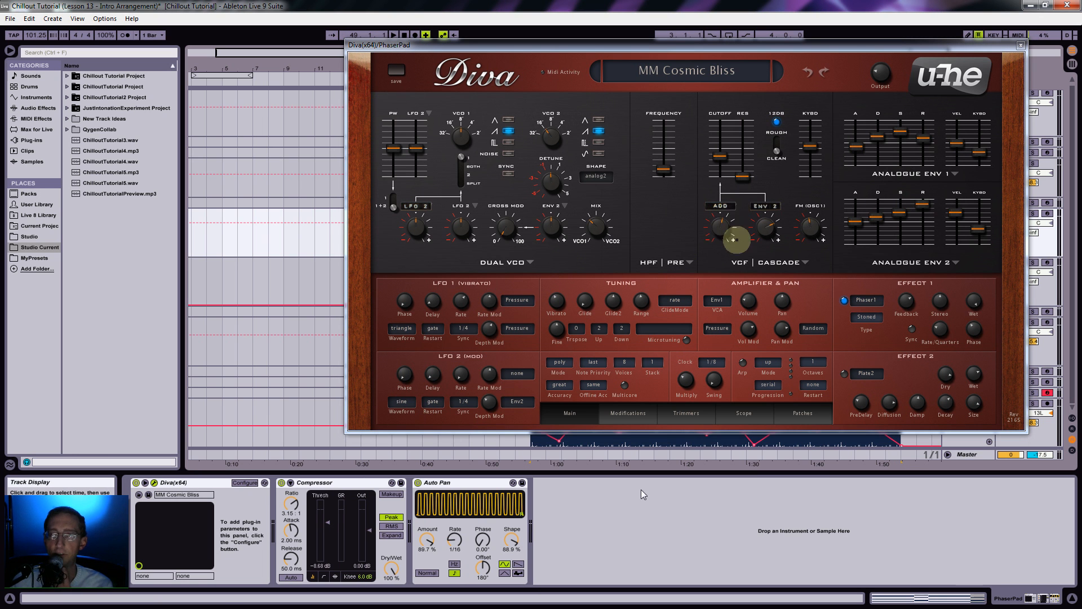
Step: Examine Diva's Modifications page and the source options of its Add modifier
{"action": "left_click", "coordinate": [630, 415]}
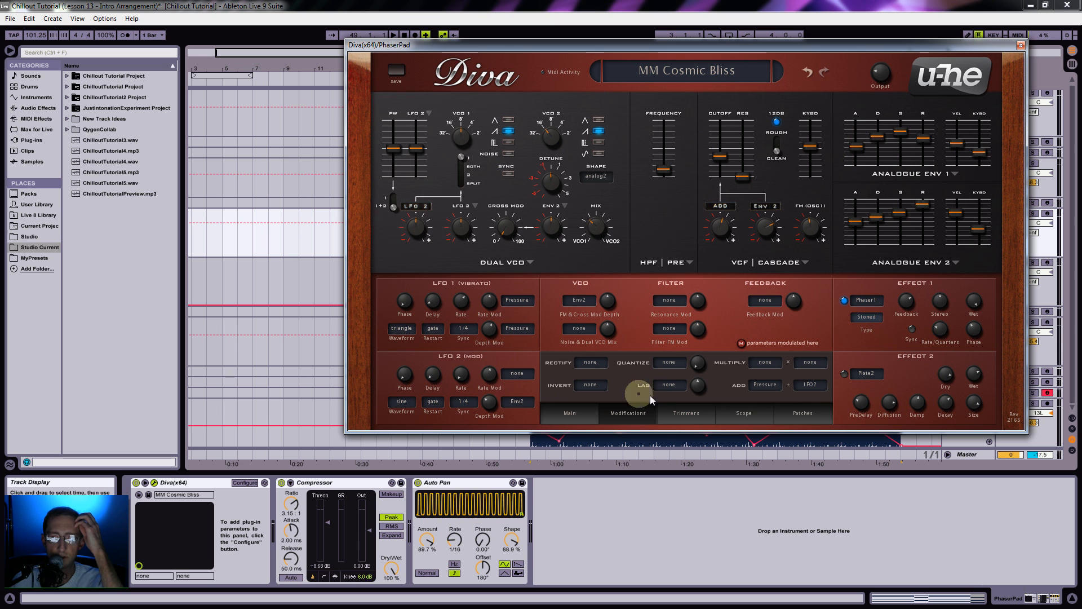
{"action": "left_click", "coordinate": [763, 386]}
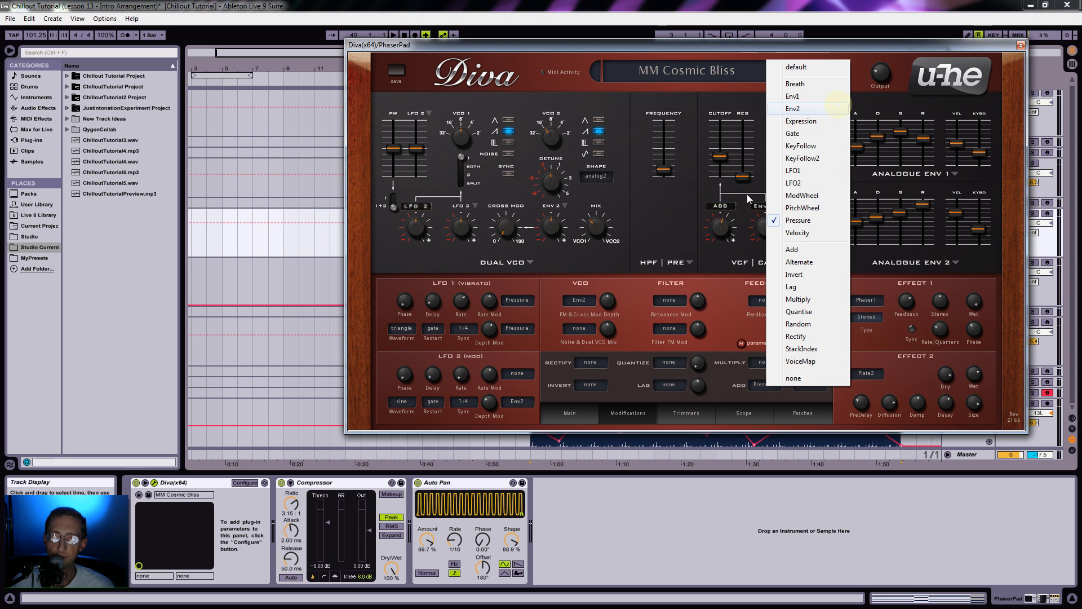
{"action": "left_click", "coordinate": [734, 298]}
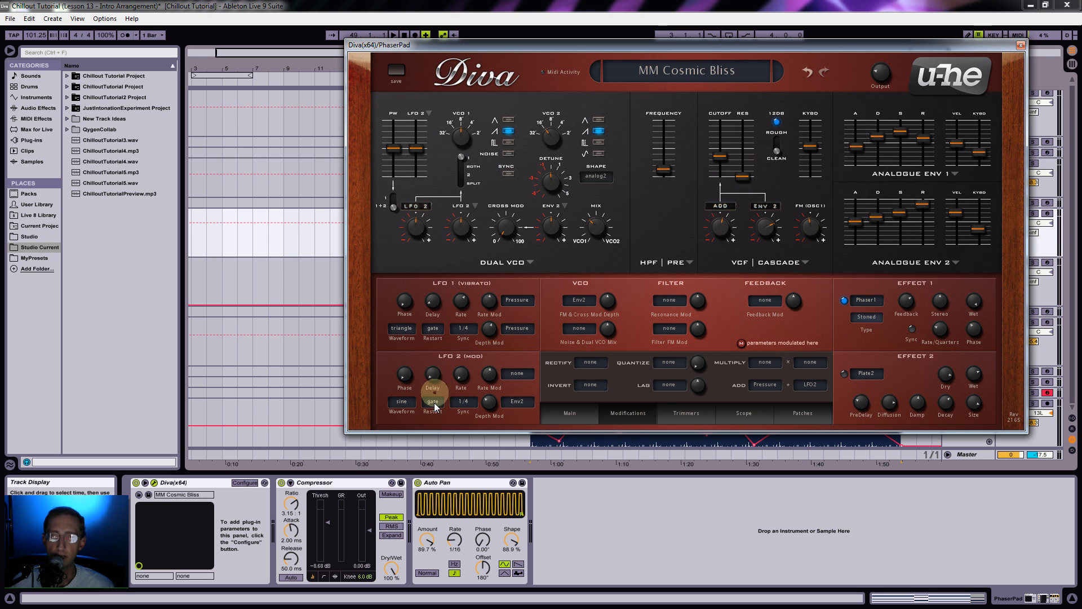
Step: Configure Diva's VCF cutoff frequency as an exposed parameter in the device's parameter panel
{"action": "left_click", "coordinate": [245, 482]}
{"action": "left_click", "coordinate": [663, 186]}
{"action": "left_click", "coordinate": [720, 157]}
{"action": "left_click", "coordinate": [278, 426]}
{"action": "left_click", "coordinate": [245, 482]}
Step: Group PhaserPad's Diva, Compressor and Auto Pan into an Instrument Rack and close the Diva editor
{"action": "left_click", "coordinate": [215, 484]}
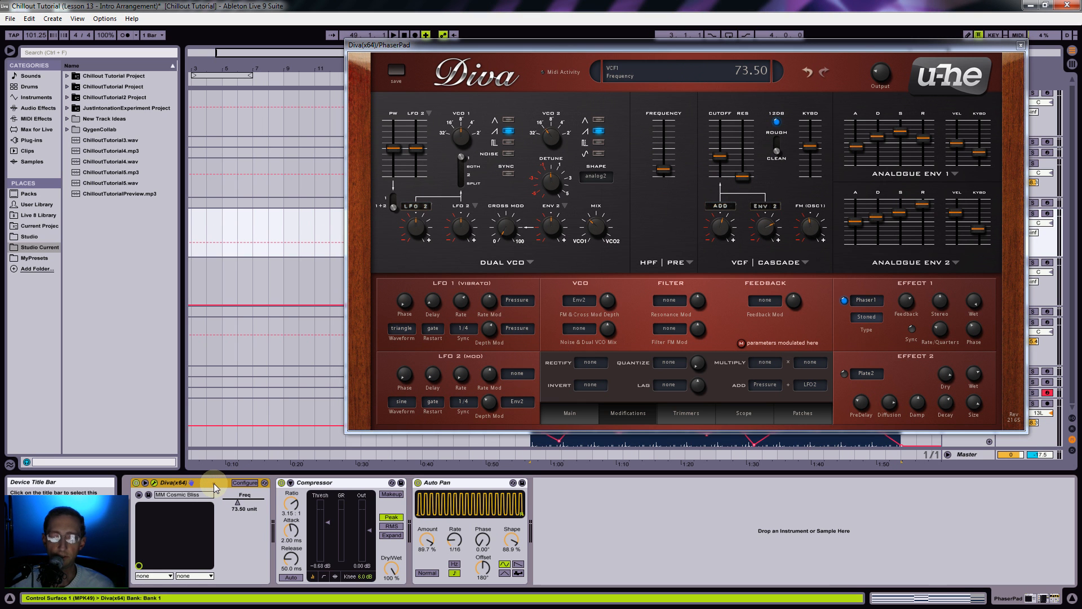
{"action": "key", "text": "ctrl+a"}
{"action": "key", "text": "ctrl+g"}
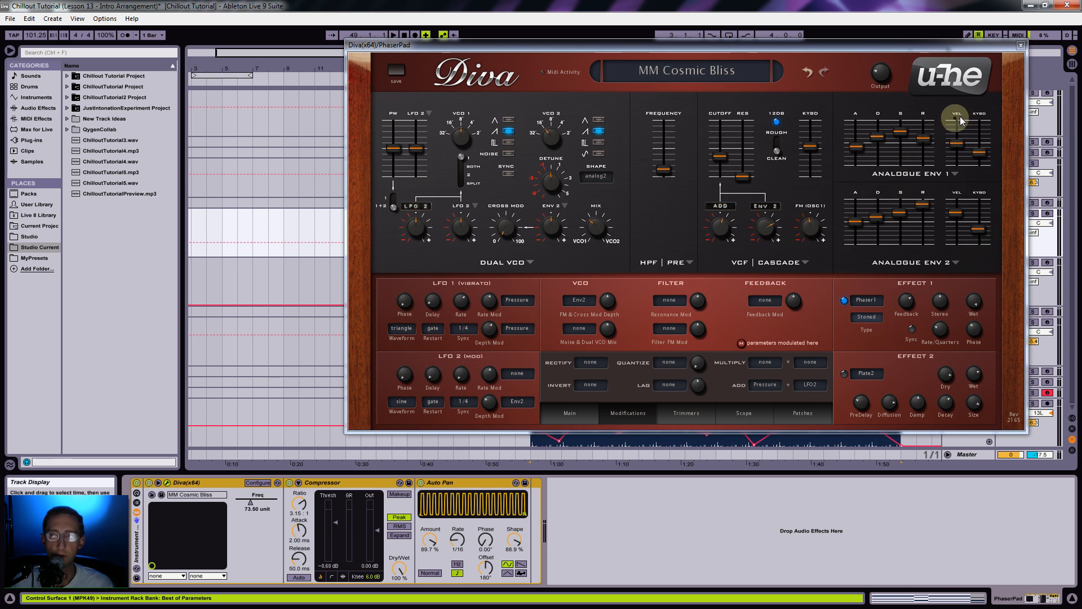
{"action": "left_click", "coordinate": [1020, 45]}
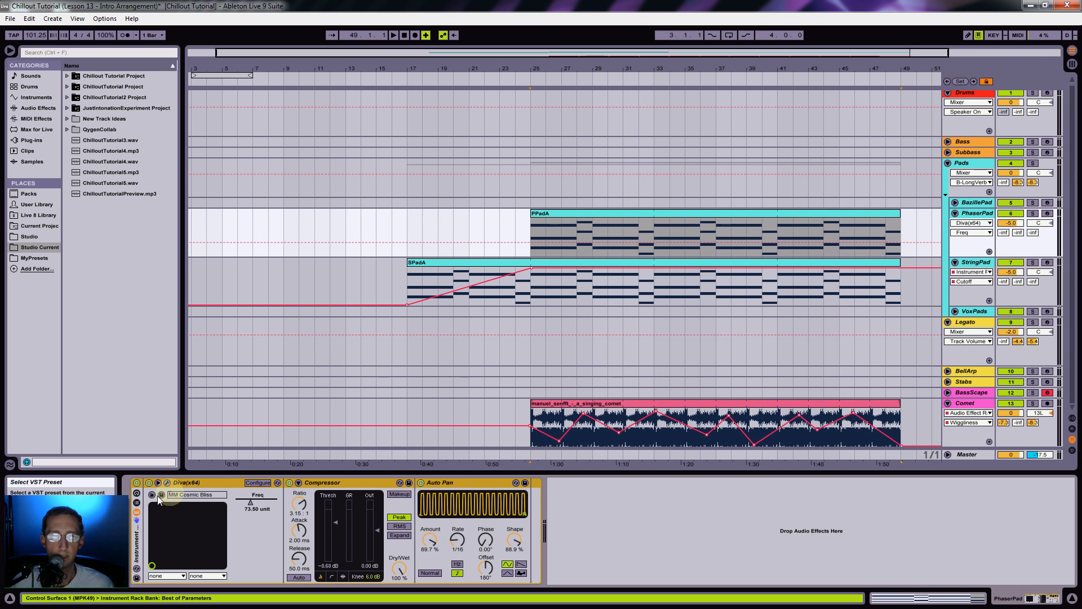
Step: Map Diva's Freq to the first macro of PhaserPad's Instrument Rack and rename that macro Cutoff
{"action": "left_click", "coordinate": [137, 494]}
{"action": "left_click", "coordinate": [229, 483]}
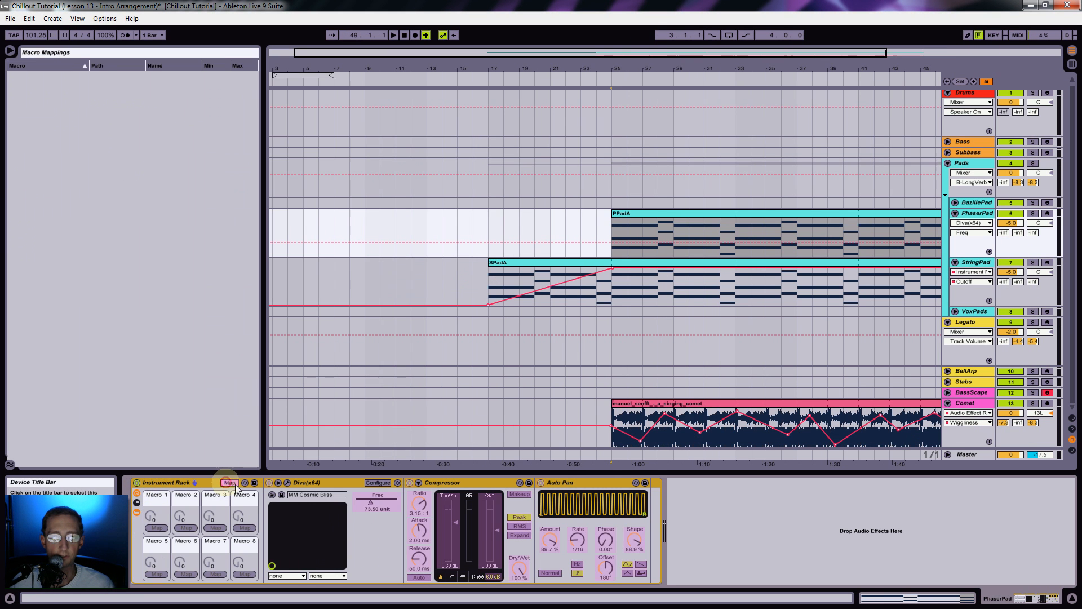
{"action": "left_click", "coordinate": [156, 528]}
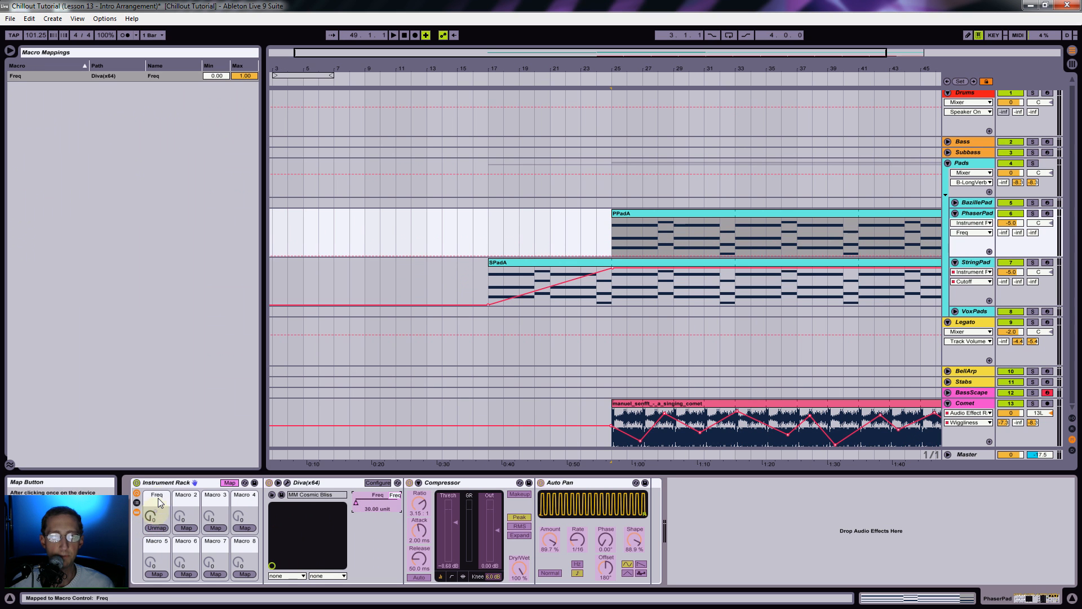
{"action": "left_click", "coordinate": [158, 498]}
{"action": "type", "text": "Cutoff"}
{"action": "key", "text": "Return"}
Step: Limit the Cutoff macro's Freq mapping to a minimum of 0.17 and a maximum of 0.36 while auditioning PhaserPad soloed
{"action": "left_click", "coordinate": [151, 516]}
{"action": "left_click_drag", "start_coordinate": [151, 516], "coordinate": [165, 452]}
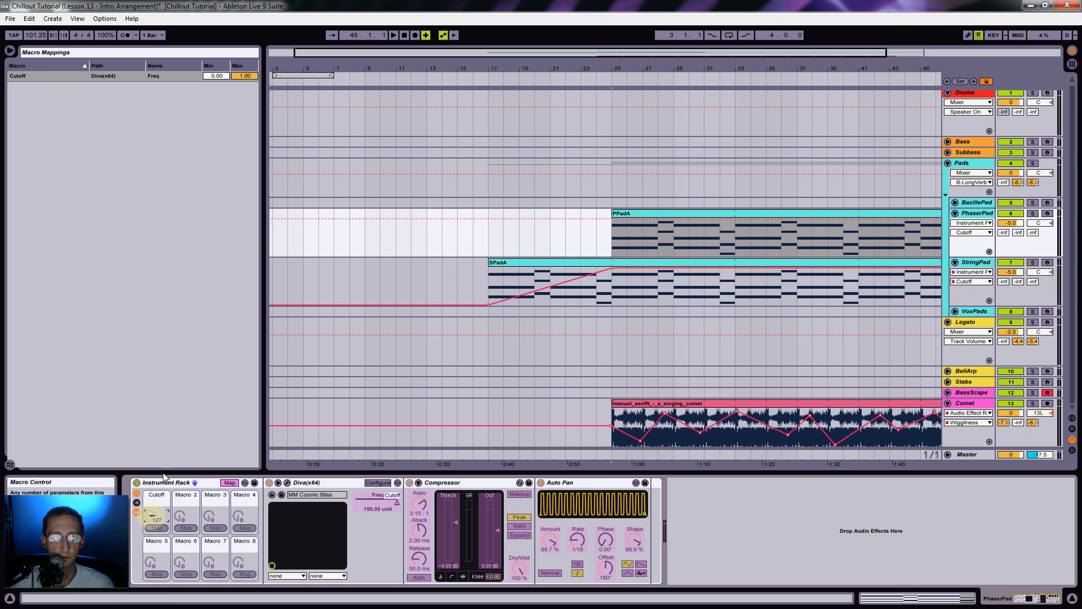
{"action": "left_click_drag", "start_coordinate": [245, 78], "coordinate": [244, 77]}
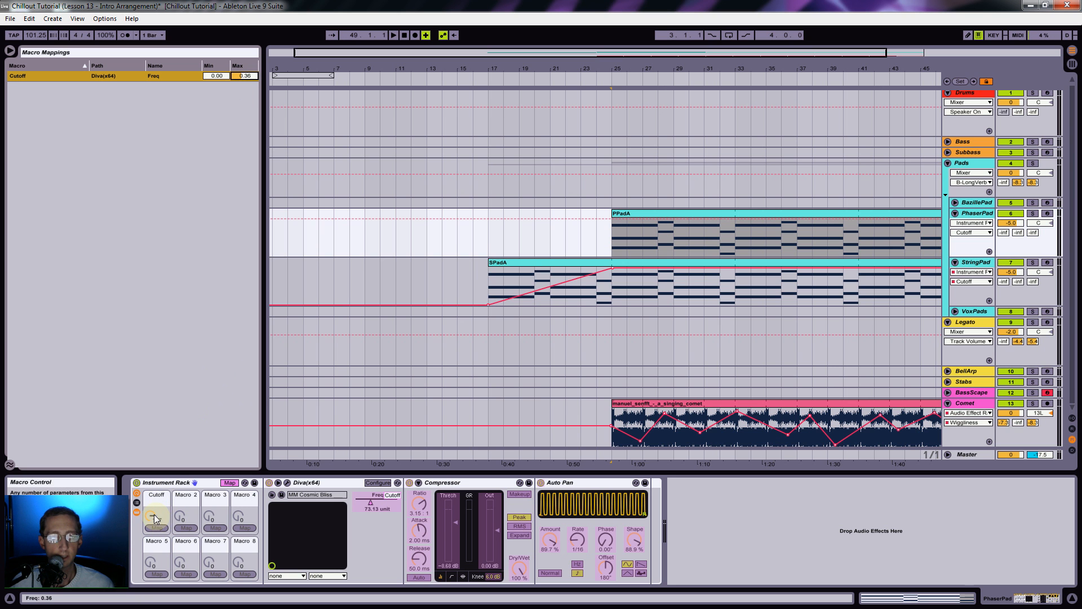
{"action": "left_click_drag", "start_coordinate": [157, 519], "coordinate": [157, 555]}
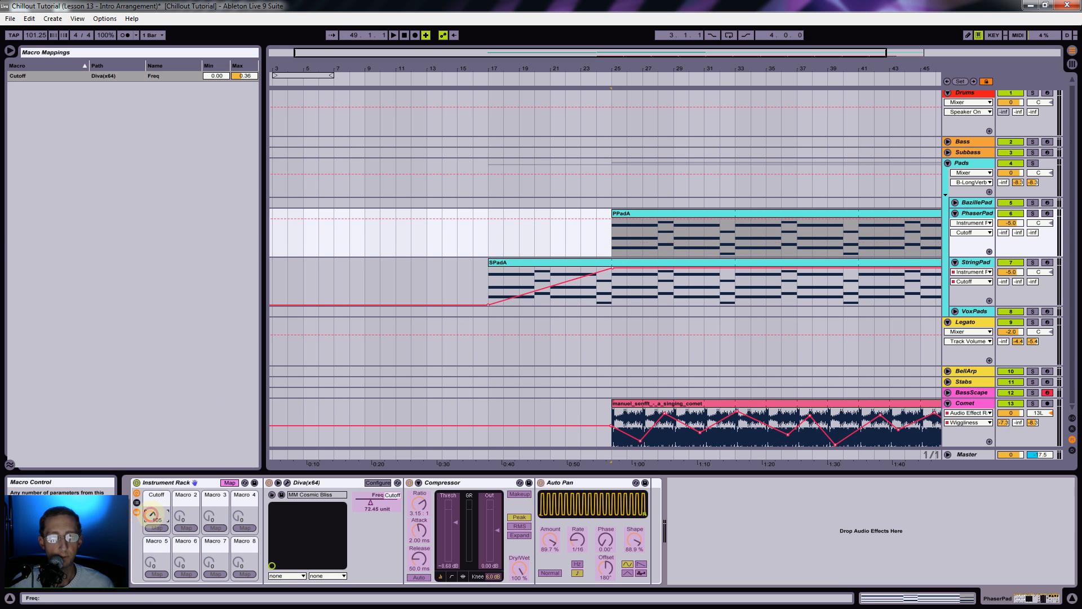
{"action": "left_click", "coordinate": [1034, 214]}
{"action": "key", "text": "space"}
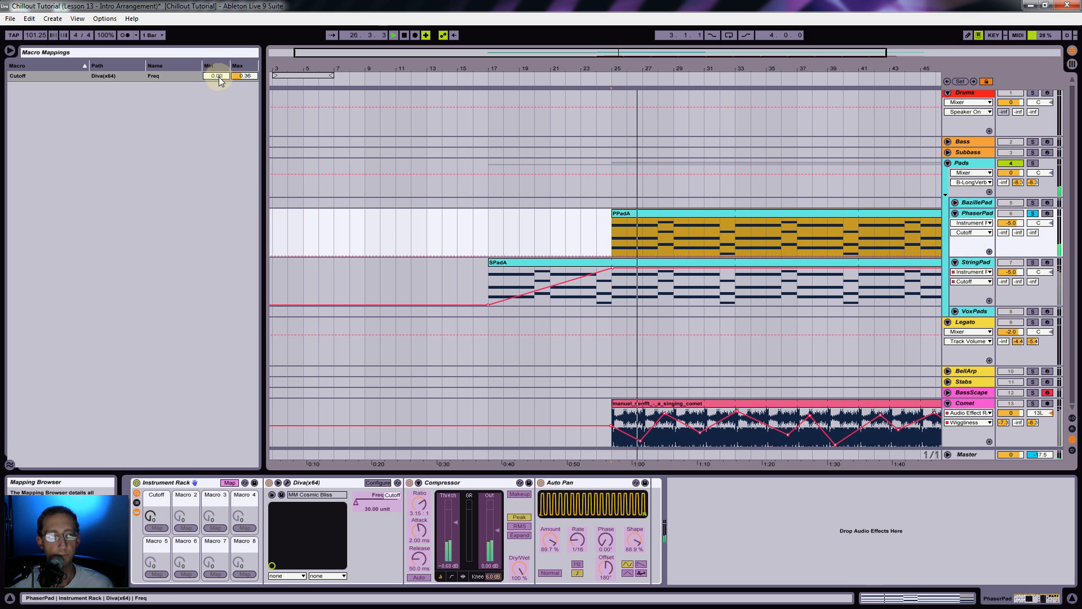
{"action": "left_click_drag", "start_coordinate": [218, 75], "coordinate": [219, 59]}
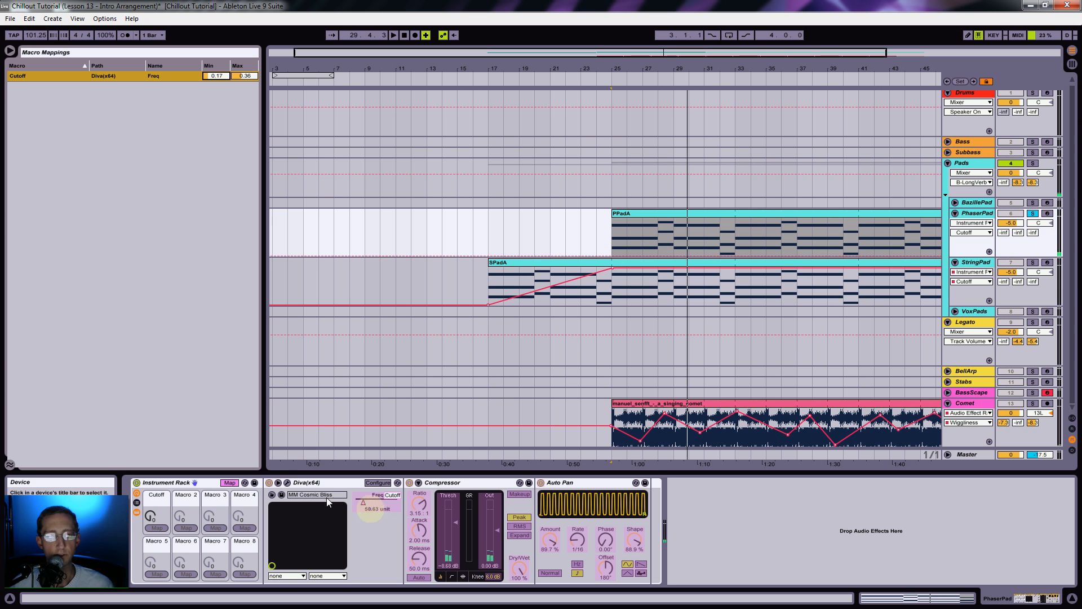
{"action": "left_click", "coordinate": [230, 483]}
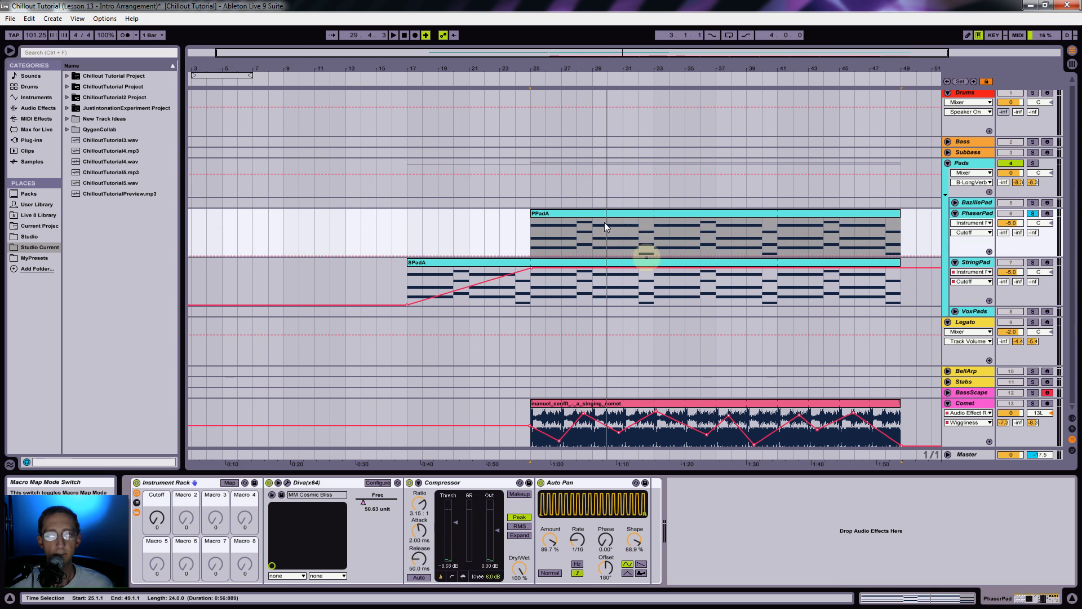
Step: Draw PhaserPad Cutoff automation rising from 0 at bar 25 to 127 at bar 41
{"action": "left_click", "coordinate": [544, 254]}
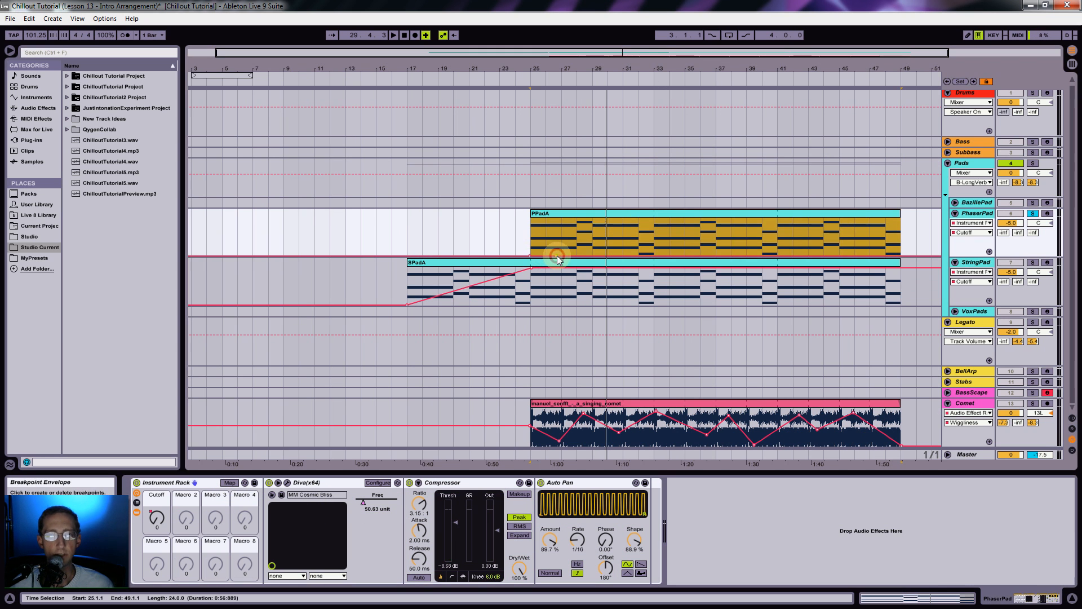
{"action": "left_click", "coordinate": [557, 255]}
{"action": "left_click", "coordinate": [557, 255]}
{"action": "left_click_drag", "start_coordinate": [633, 246], "coordinate": [783, 219]}
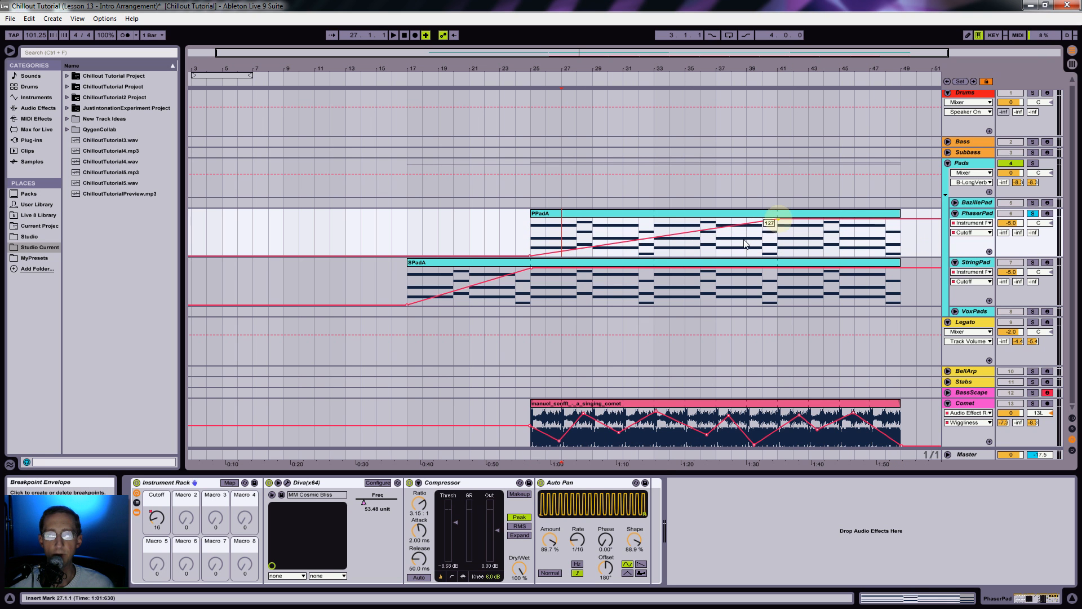
Step: Lengthen StringPad's cutoff sweep so it peaks at bar 33, and play from bar 25 with PhaserPad unsoloed
{"action": "left_click", "coordinate": [656, 269]}
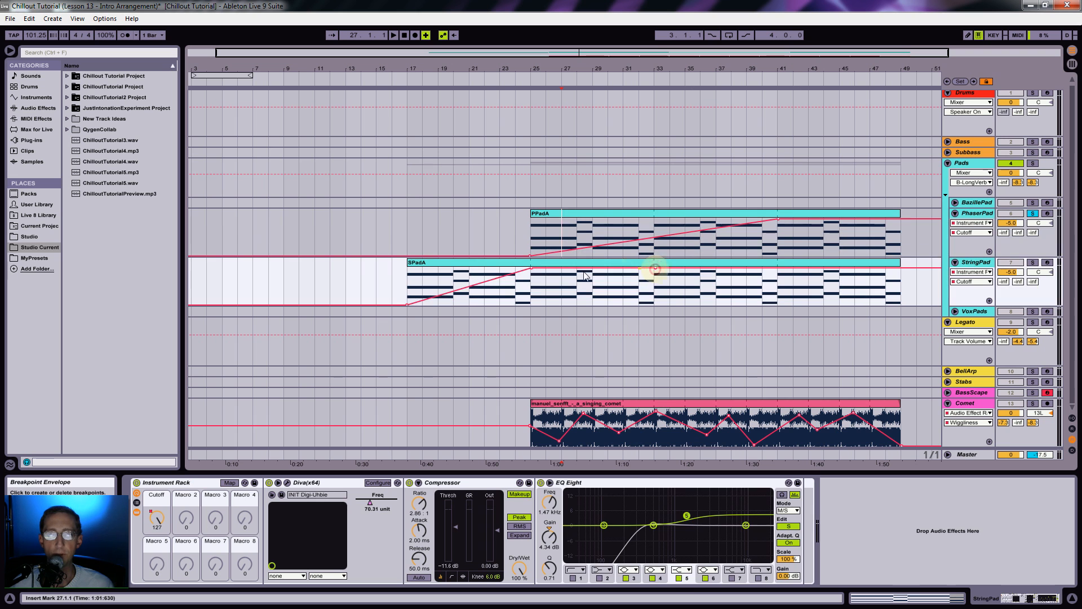
{"action": "left_click", "coordinate": [531, 269]}
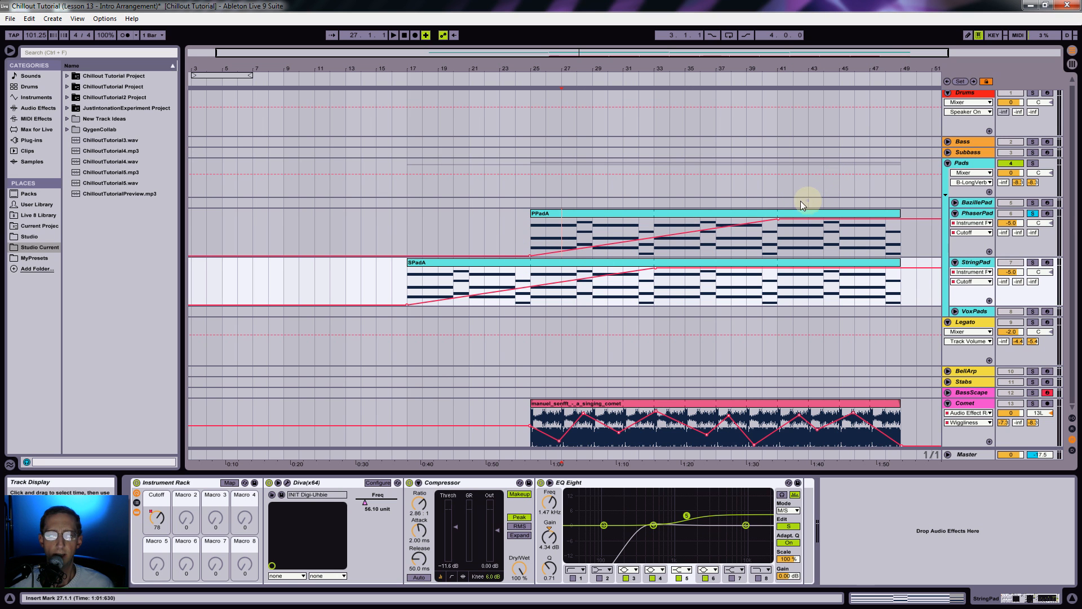
{"action": "left_click", "coordinate": [530, 233]}
{"action": "key", "text": "space"}
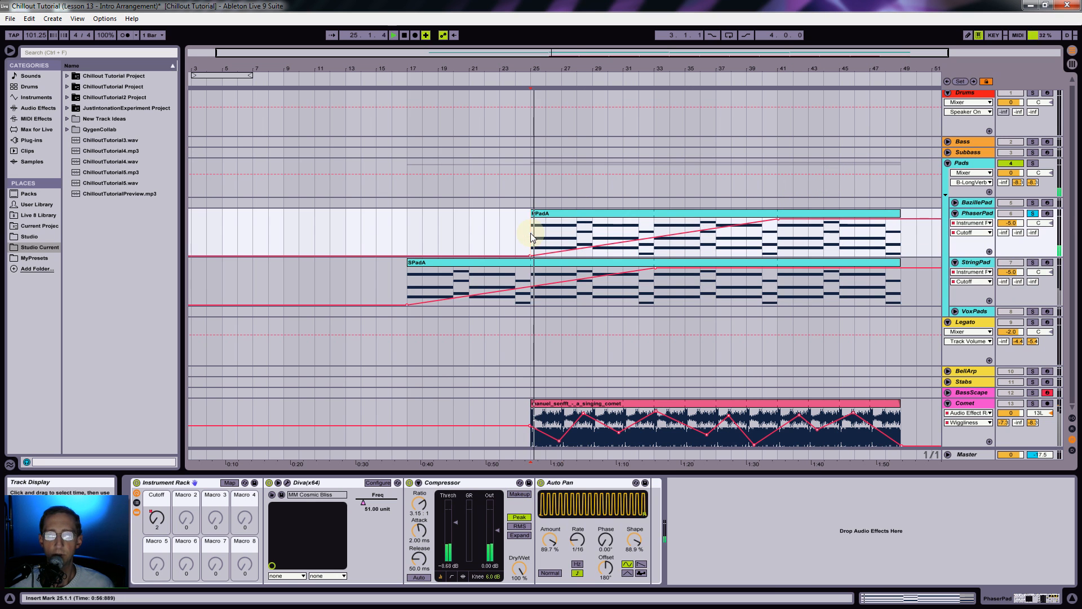
{"action": "left_click", "coordinate": [1033, 214]}
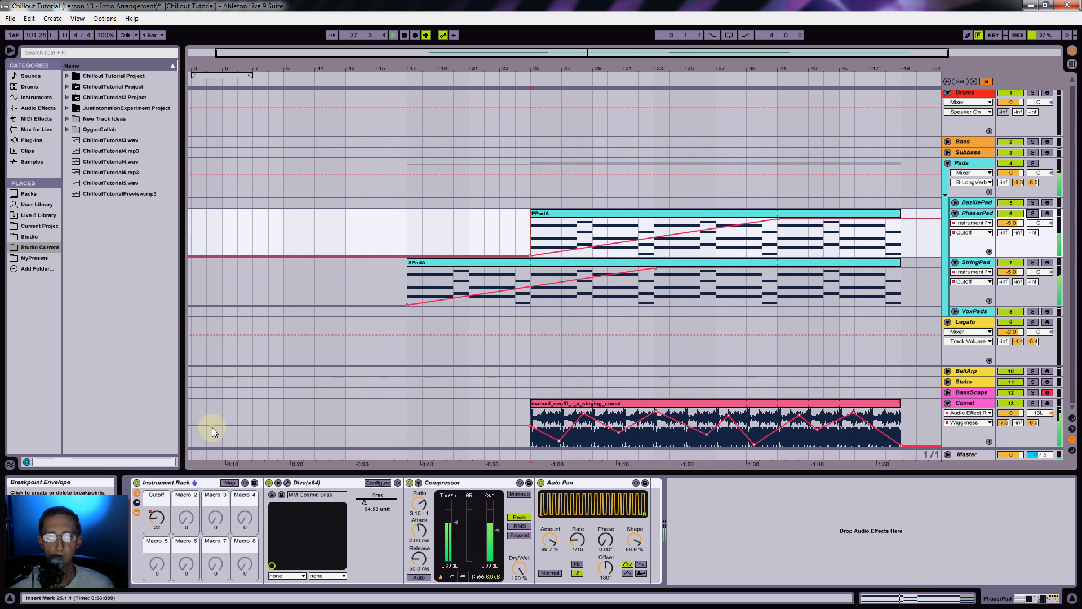
Step: Map Auto Pan's Amount to PhaserPad's second macro, name it Gating and set it to 88.2 %
{"action": "left_click", "coordinate": [230, 483]}
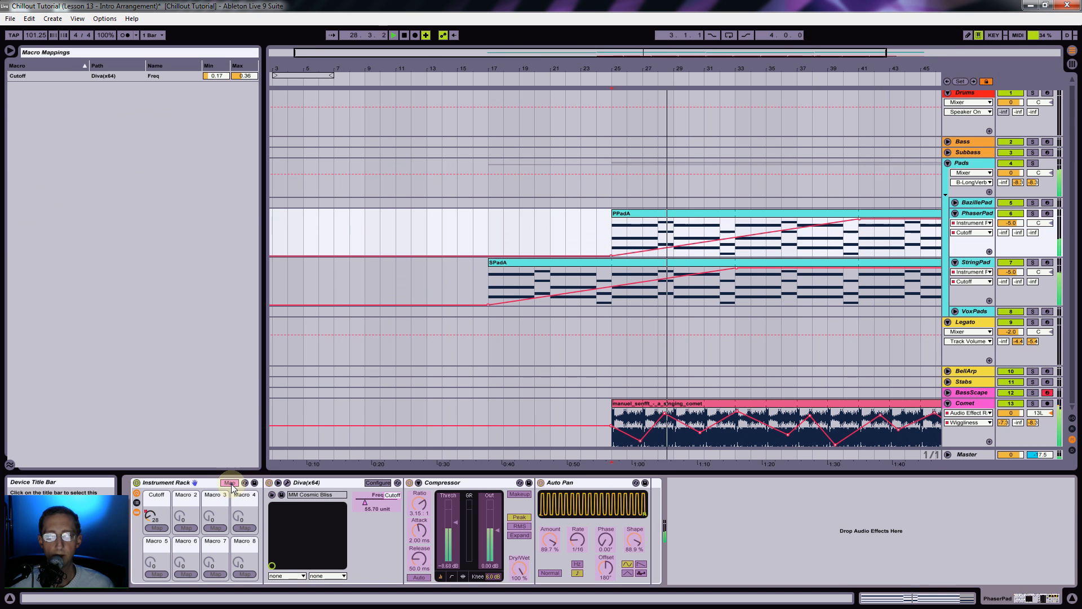
{"action": "left_click", "coordinate": [550, 540]}
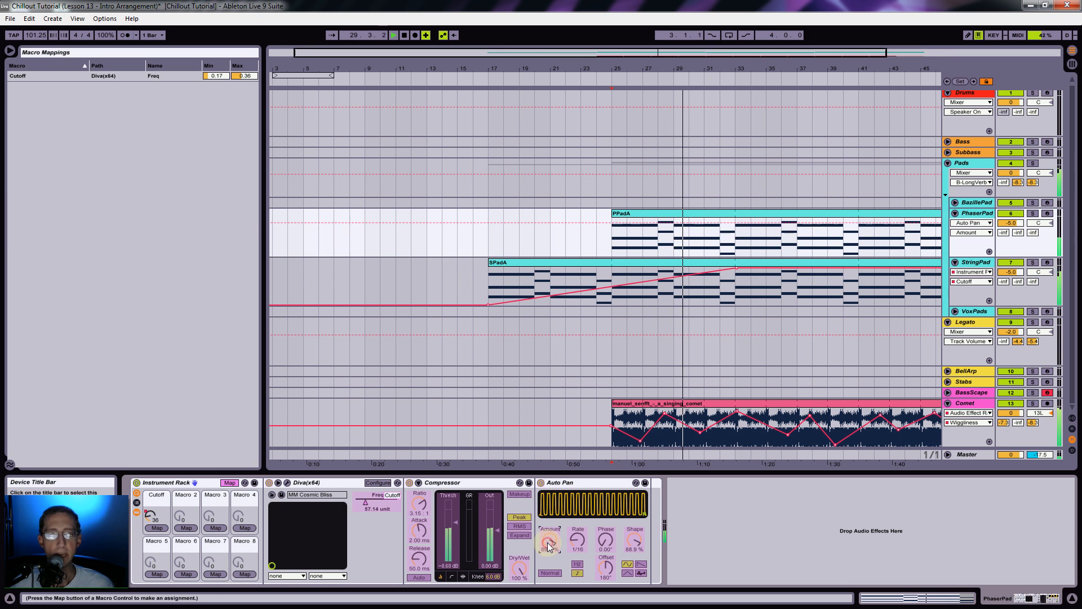
{"action": "left_click", "coordinate": [187, 528]}
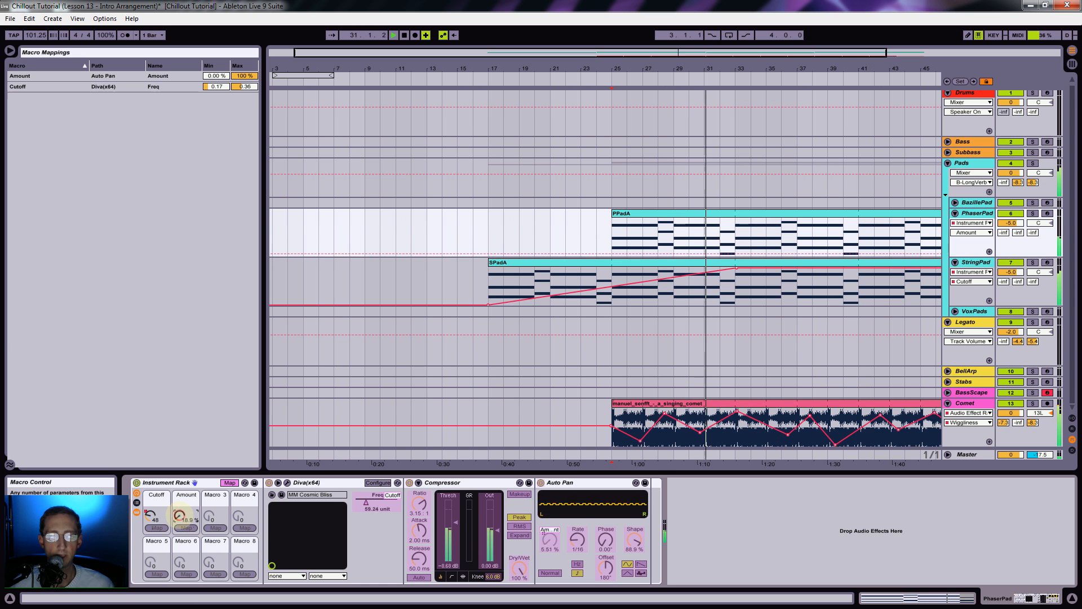
{"action": "left_click_drag", "start_coordinate": [180, 514], "coordinate": [180, 505]}
{"action": "left_click", "coordinate": [190, 495]}
{"action": "key", "text": "ctrl+r"}
{"action": "type", "text": "Gating"}
{"action": "key", "text": "Return"}
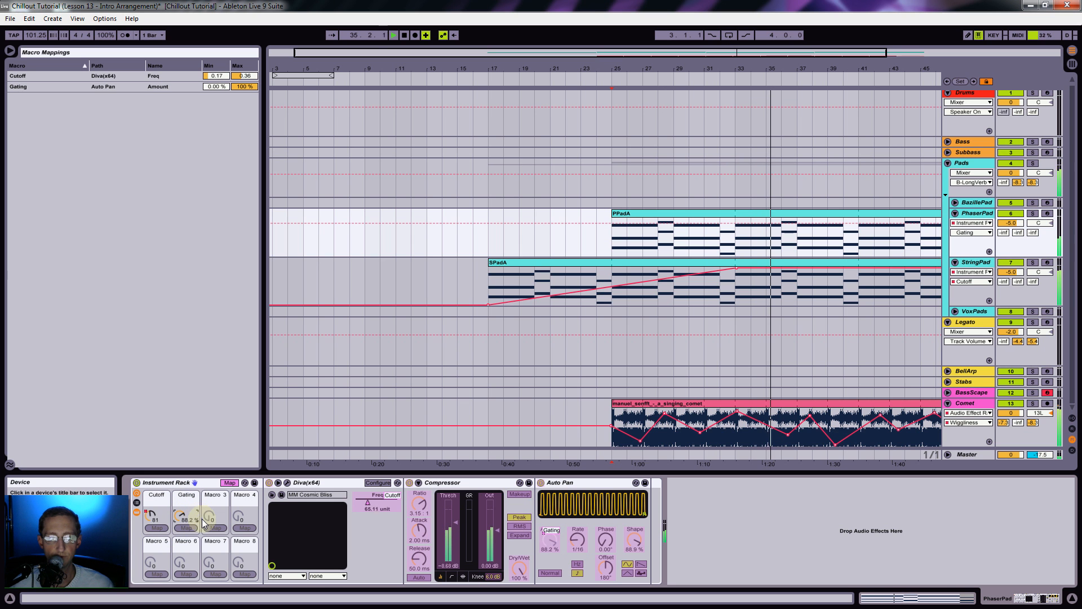
{"action": "left_click", "coordinate": [230, 483]}
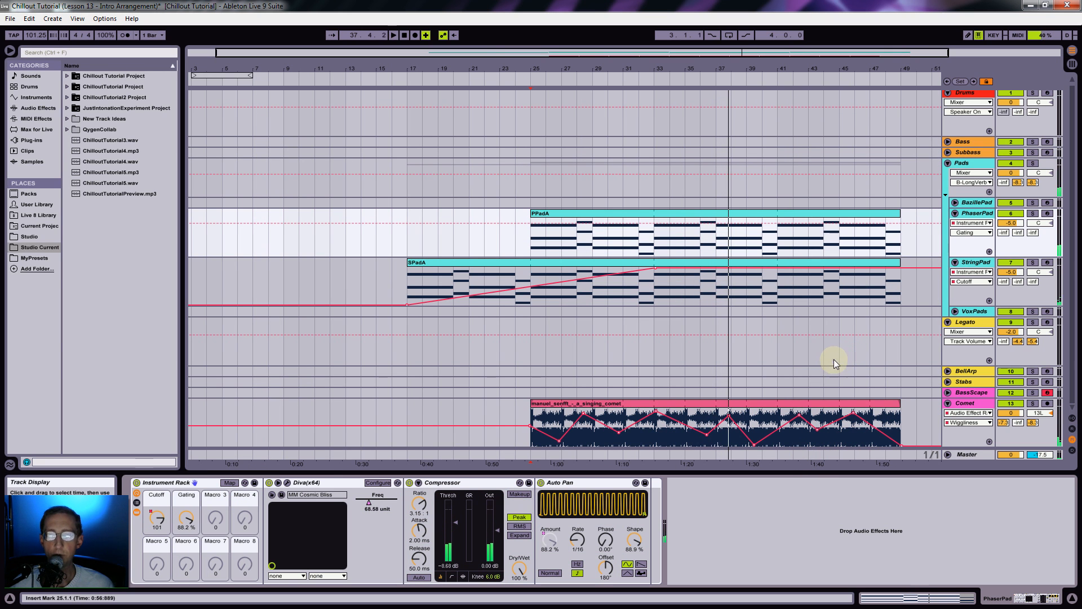
Step: Copy the BassScape clip from Session View onto the Legato track, spanning bars 33 to 49
{"action": "key", "text": "Tab"}
{"action": "left_click_drag", "start_coordinate": [685, 72], "coordinate": [653, 338]}
{"action": "key", "text": "Tab"}
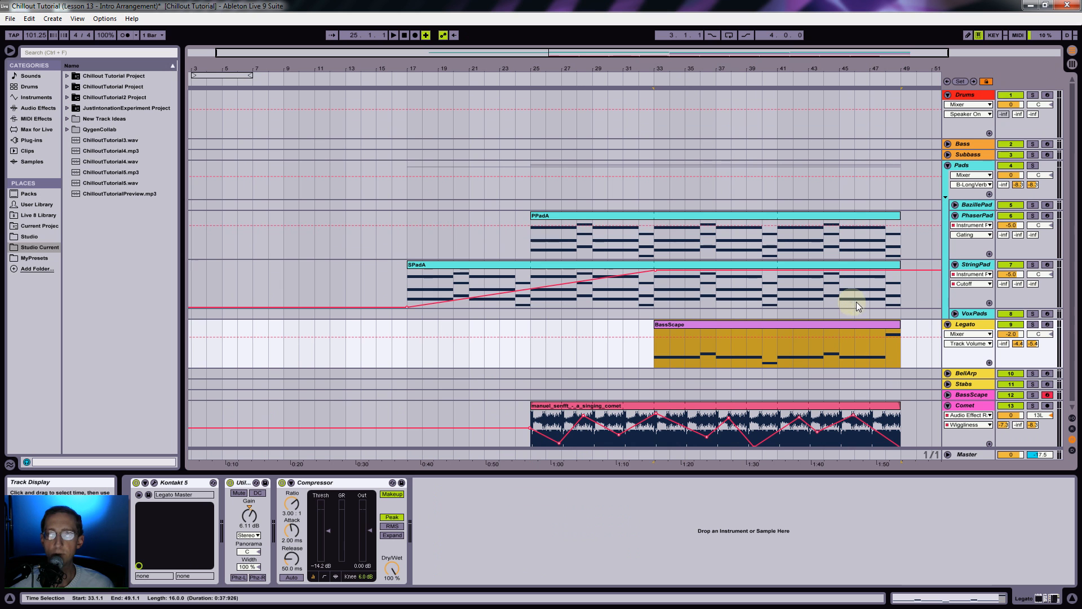
{"action": "left_click", "coordinate": [655, 292]}
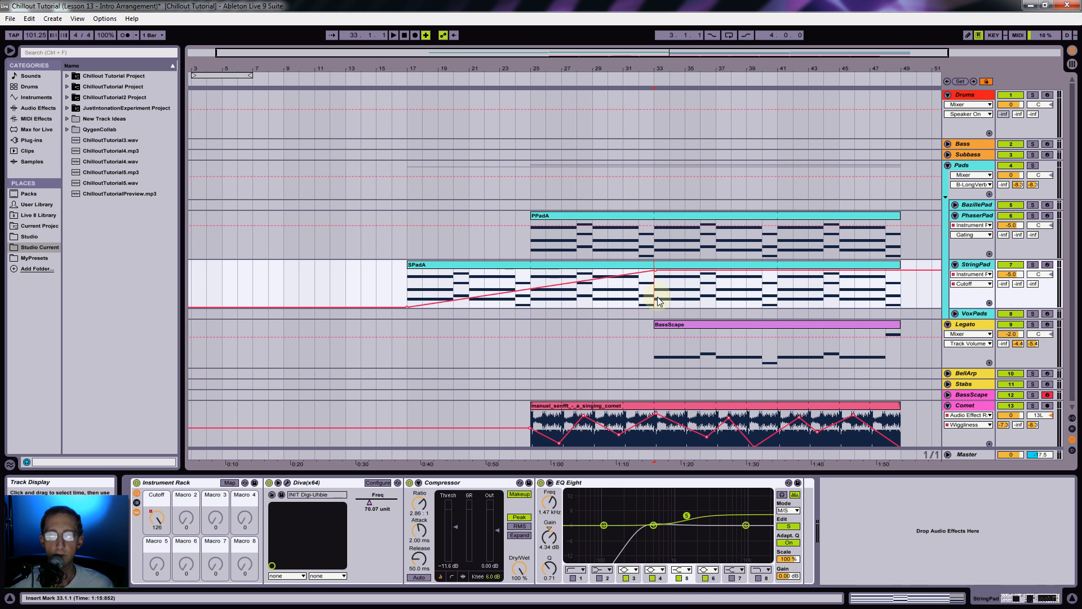
{"action": "left_click", "coordinate": [658, 242]}
{"action": "key", "text": "ctrl+e"}
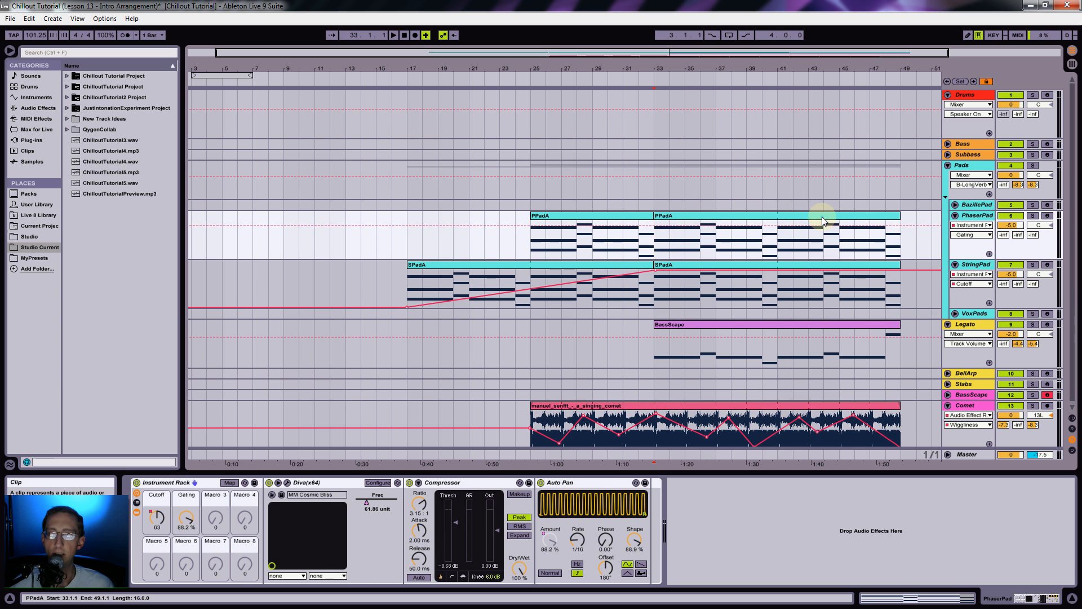
{"action": "left_click", "coordinate": [822, 217]}
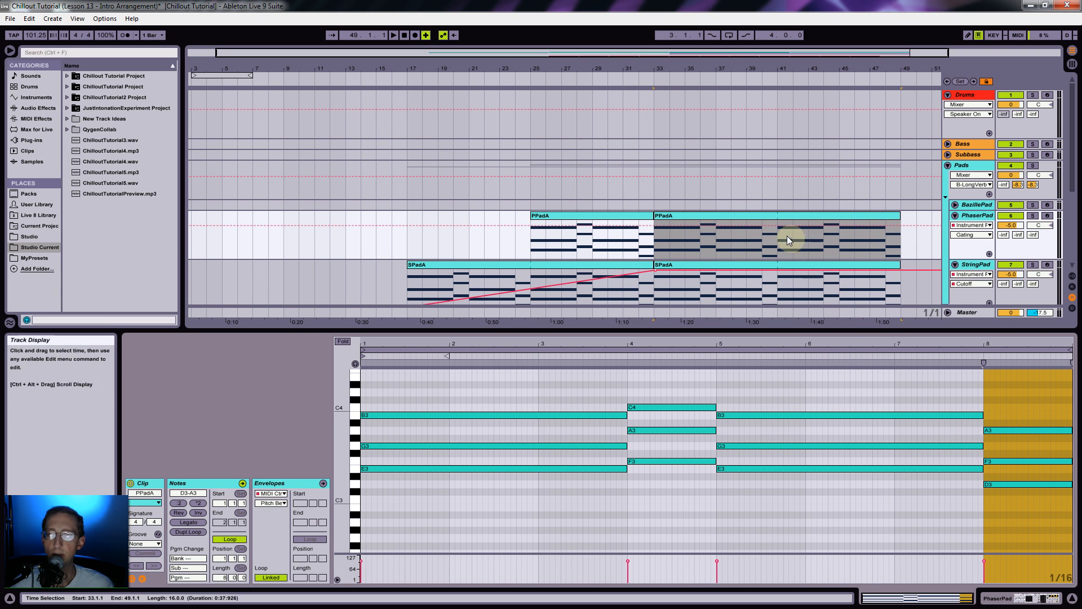
{"action": "key", "text": "ctrl+z"}
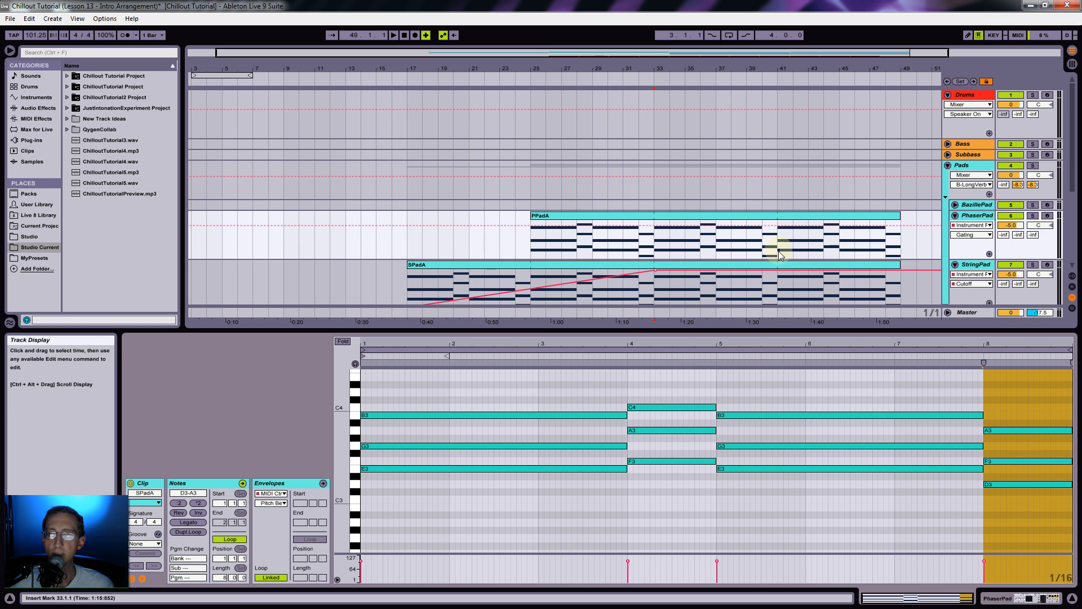
Step: Split the PPadA and SPadA clips at bar 41
{"action": "left_click", "coordinate": [776, 235]}
{"action": "key", "text": "ctrl+e"}
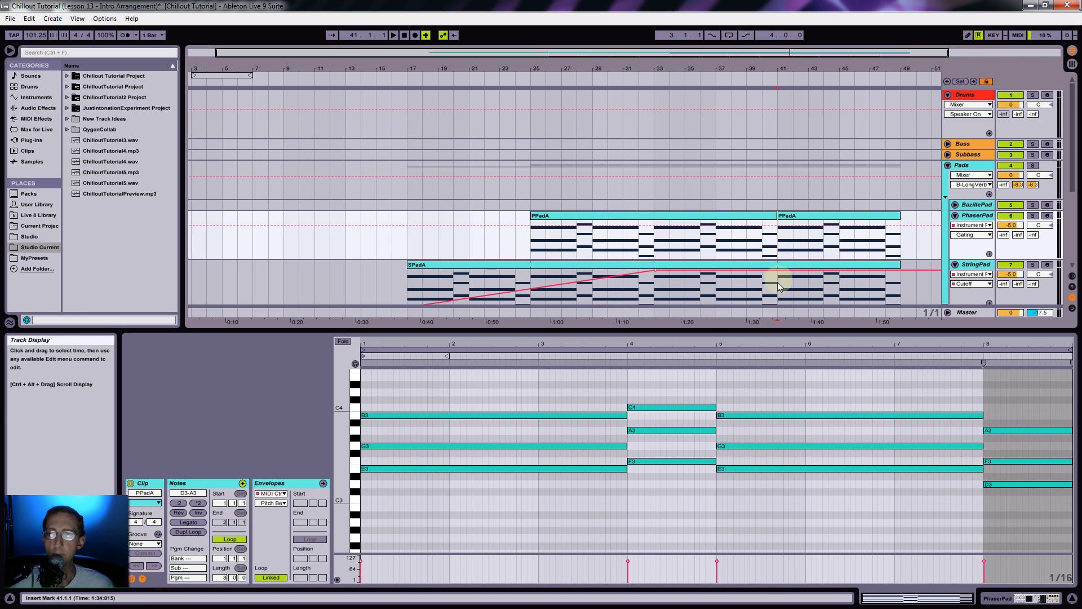
{"action": "left_click", "coordinate": [778, 283]}
{"action": "key", "text": "ctrl+e"}
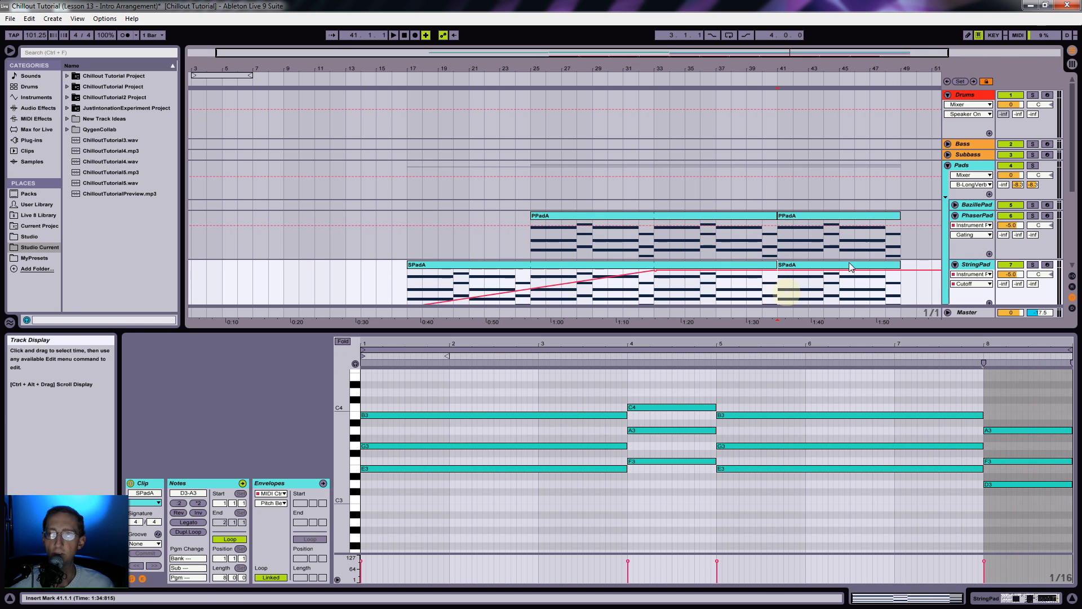
Step: Check BassScape's final note and transpose the last chord of the second PPadA clip up nine semitones to B3, D4 and F#4
{"action": "left_click", "coordinate": [857, 218]}
{"action": "left_click", "coordinate": [1021, 430]}
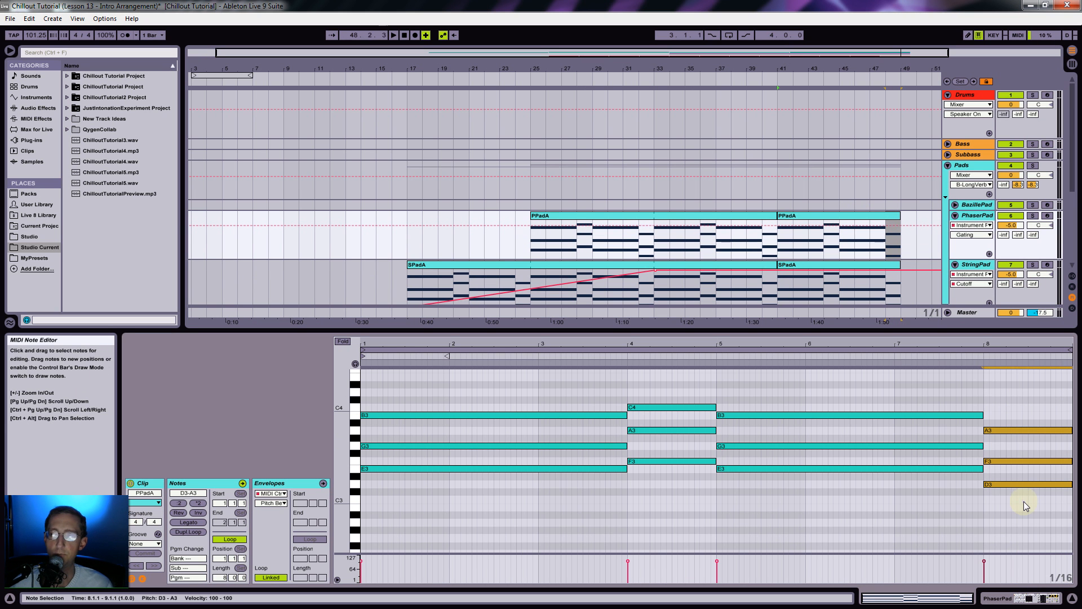
{"action": "scroll", "coordinate": [919, 246], "scroll_direction": "down", "scroll_amount": 2}
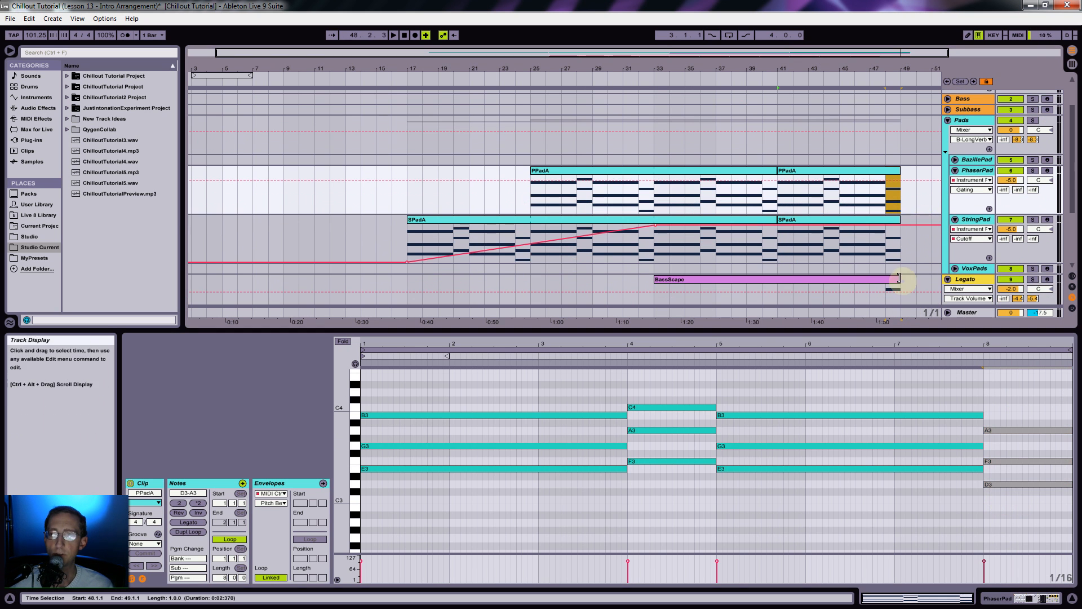
{"action": "left_click", "coordinate": [895, 280]}
{"action": "left_click", "coordinate": [1040, 443]}
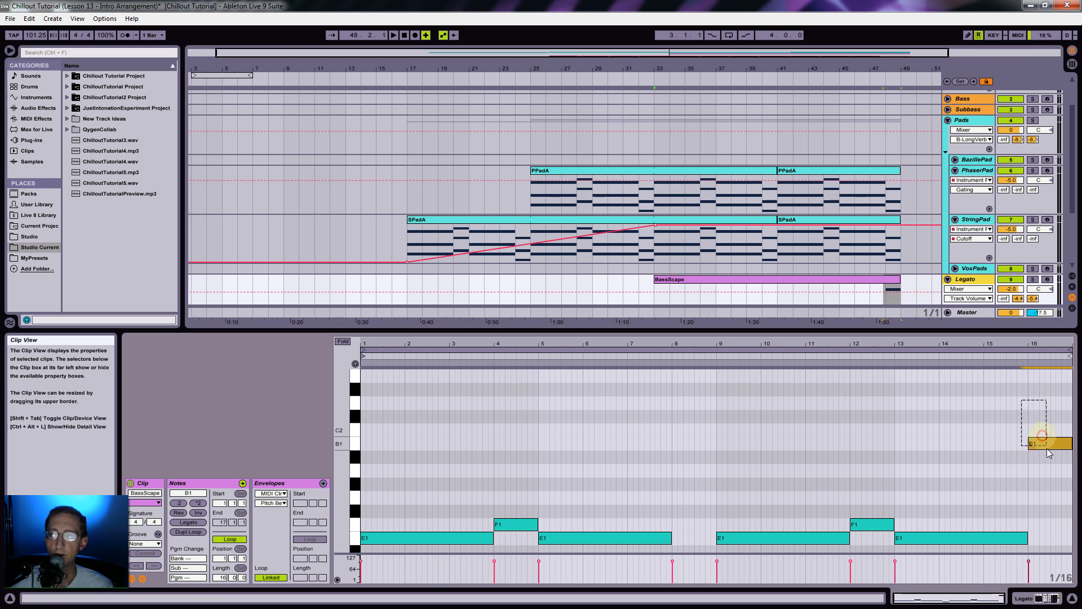
{"action": "left_click", "coordinate": [883, 175]}
{"action": "key", "text": "Up"}
{"action": "key", "text": "Up"}
{"action": "key", "text": "Up"}
{"action": "key", "text": "Up"}
{"action": "key", "text": "Up"}
{"action": "key", "text": "Up"}
{"action": "key", "text": "Up"}
{"action": "key", "text": "Up"}
{"action": "key", "text": "Up"}
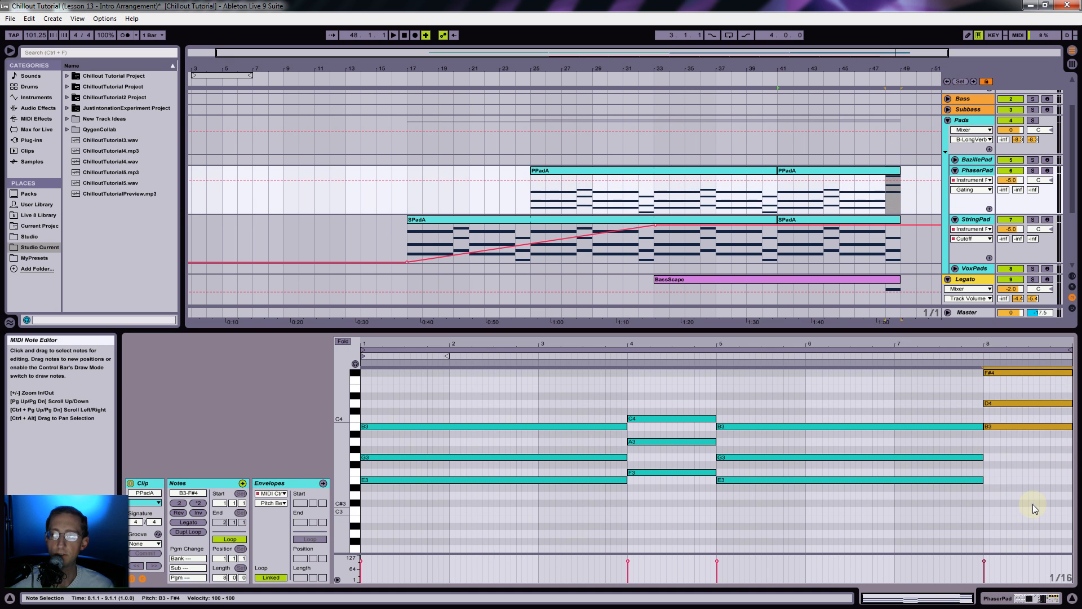
Step: Lower the F#4 of the final PPadA chord to F4 and drop it an octave to F3
{"action": "scroll", "coordinate": [1033, 502], "scroll_direction": "up", "scroll_amount": 1}
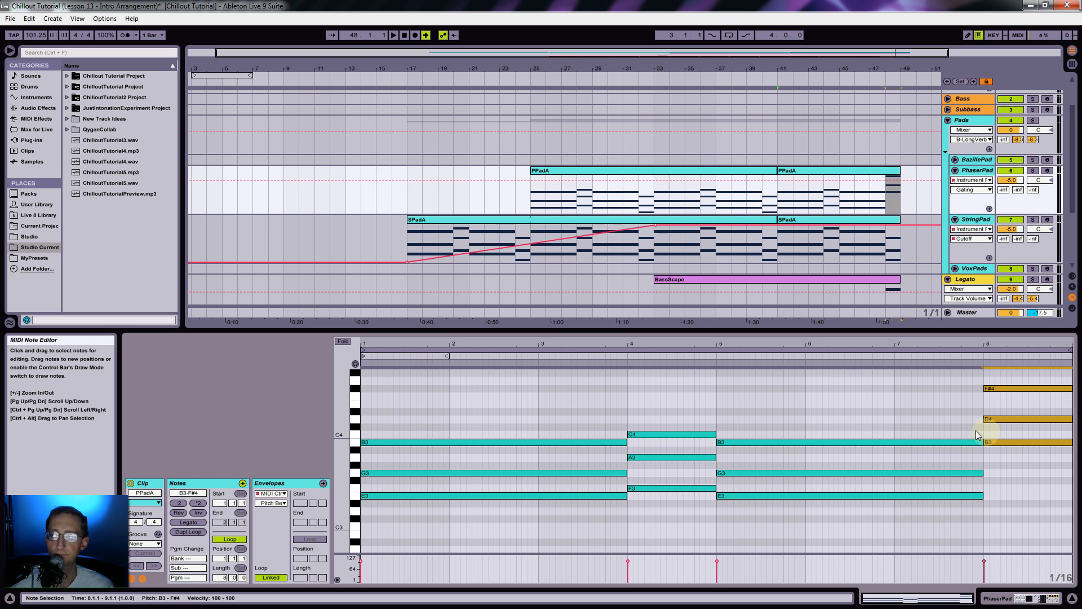
{"action": "left_click", "coordinate": [1003, 389]}
{"action": "key", "text": "Down"}
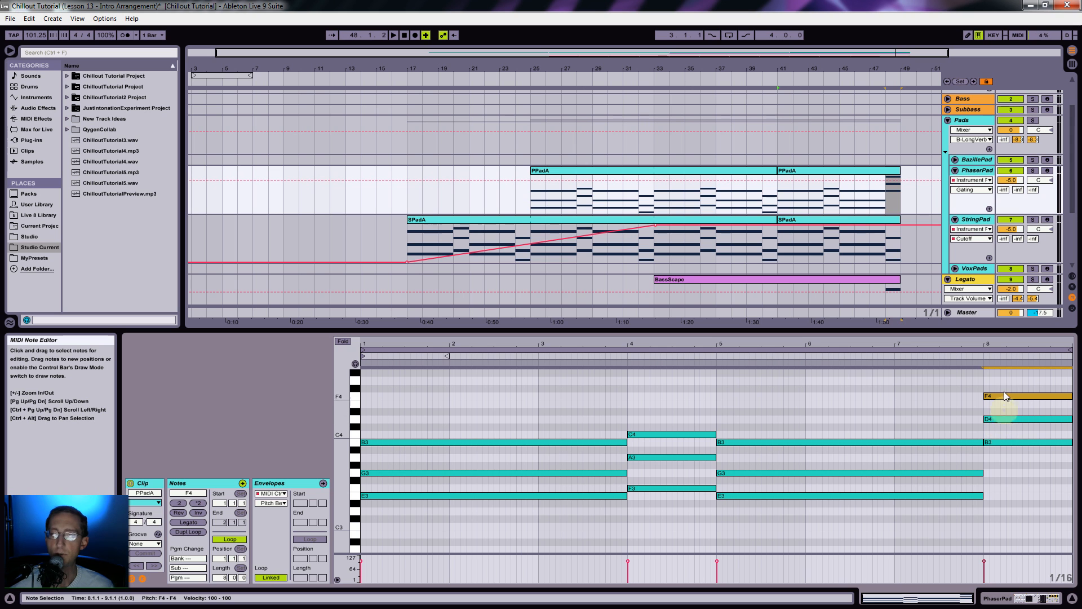
{"action": "left_click_drag", "start_coordinate": [988, 381], "coordinate": [1013, 405]}
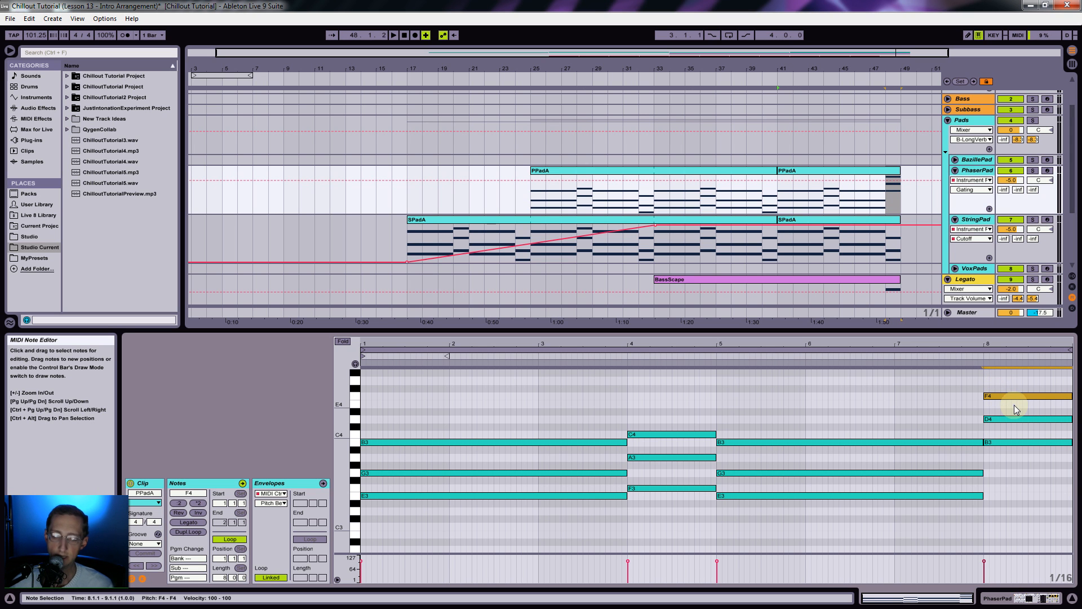
{"action": "key", "text": "shift+Down"}
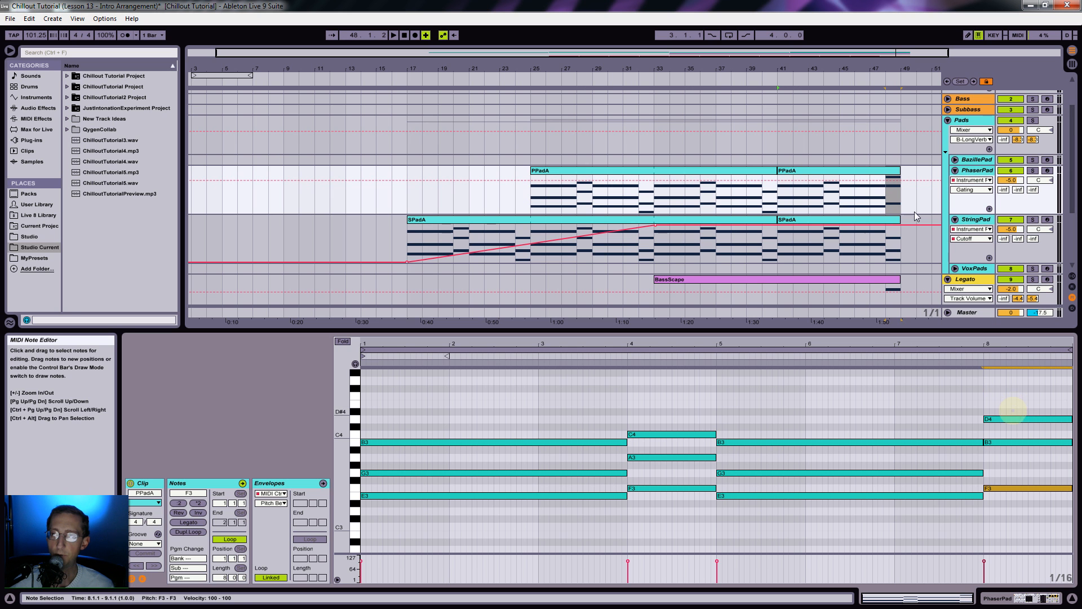
Step: Replace the StringPad track's second SPadA clip with a copy of the PPadA clip from bar 41
{"action": "left_click", "coordinate": [890, 223]}
{"action": "left_click_drag", "start_coordinate": [1014, 401], "coordinate": [1012, 509]}
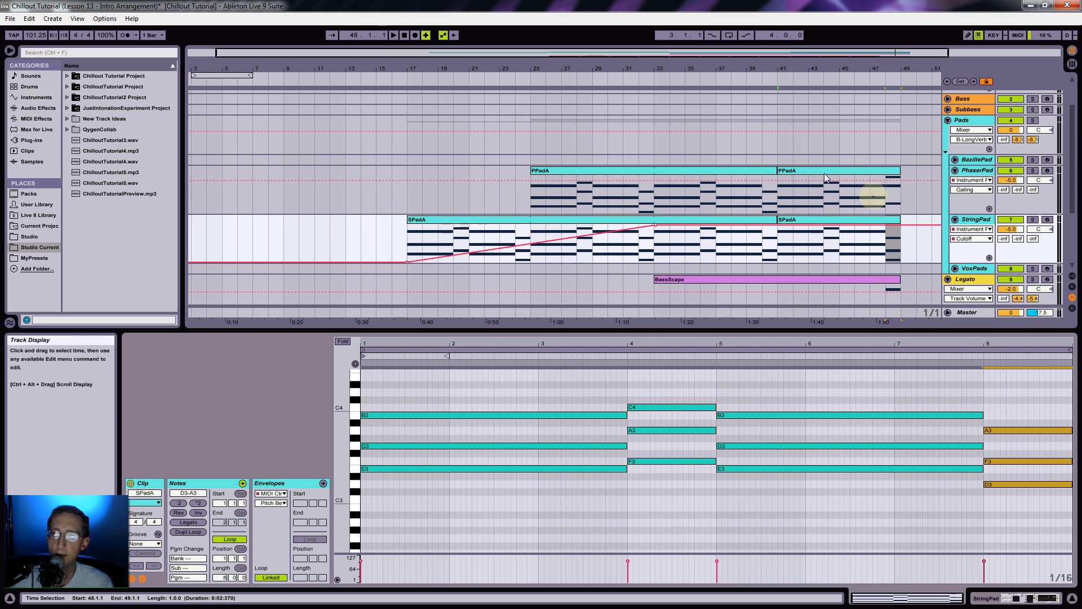
{"action": "left_click", "coordinate": [792, 183]}
{"action": "left_click_drag", "start_coordinate": [794, 224], "coordinate": [792, 225]}
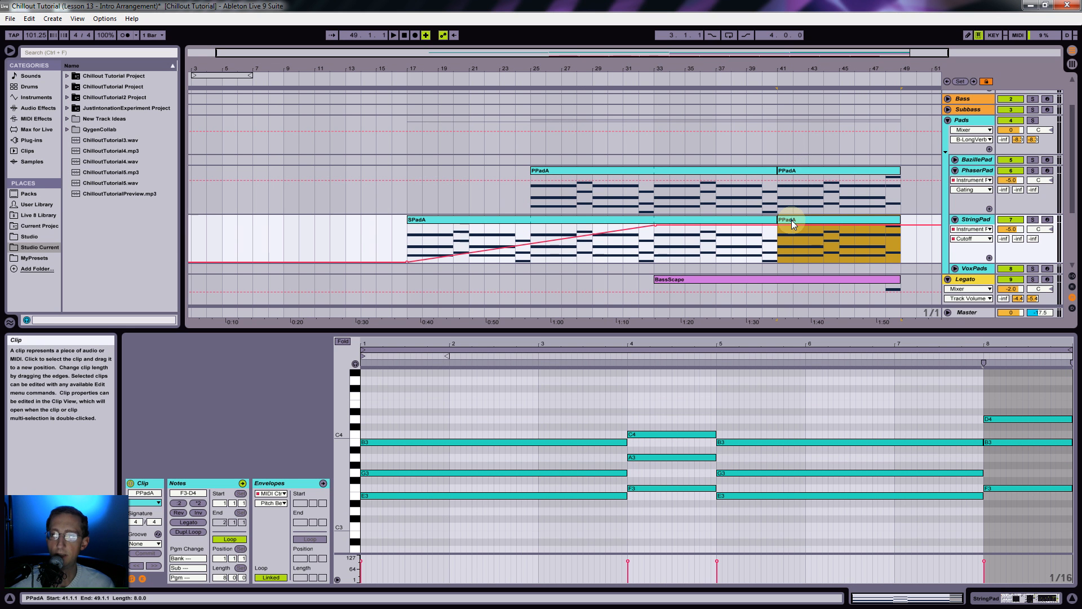
Step: Recolour the bar 41 PPadA clips on the StringPad and PhaserPad tracks brownish orange
{"action": "right_click", "coordinate": [791, 220]}
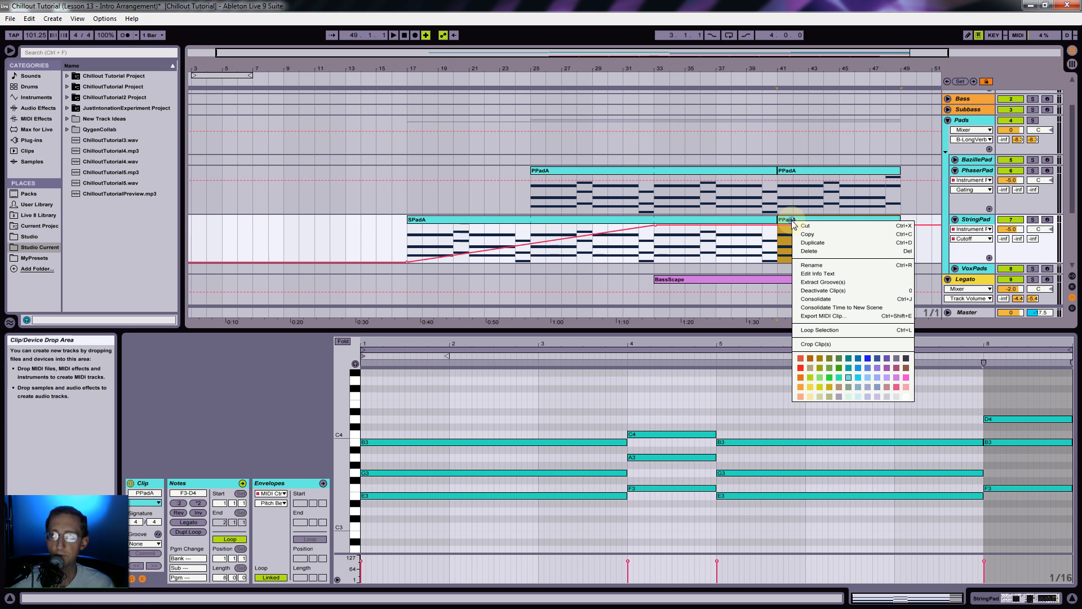
{"action": "left_click", "coordinate": [810, 358]}
{"action": "right_click", "coordinate": [806, 170]}
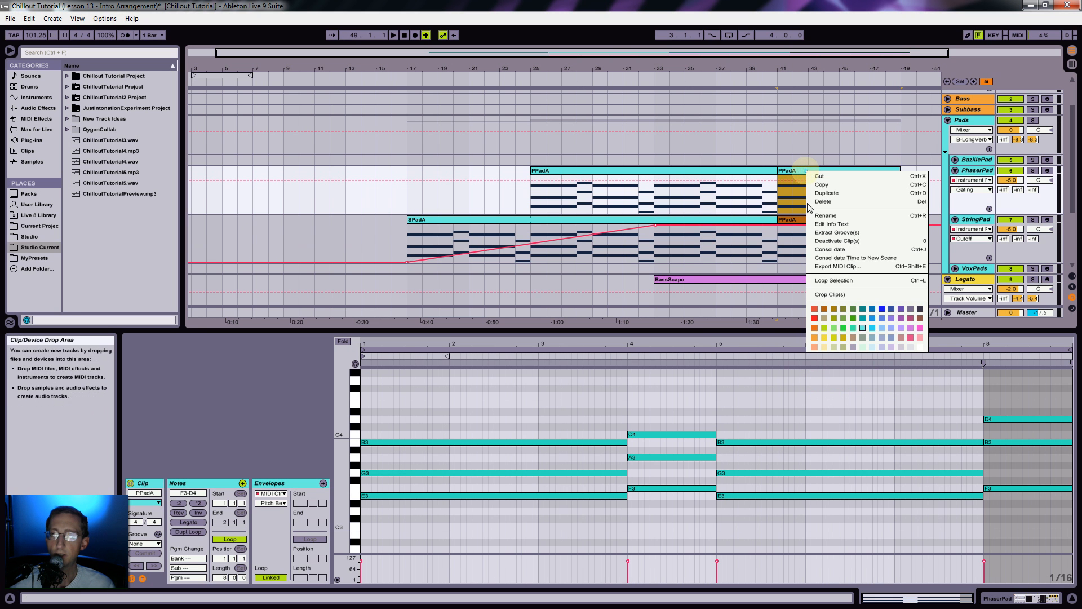
{"action": "left_click", "coordinate": [825, 309]}
{"action": "left_click", "coordinate": [824, 221]}
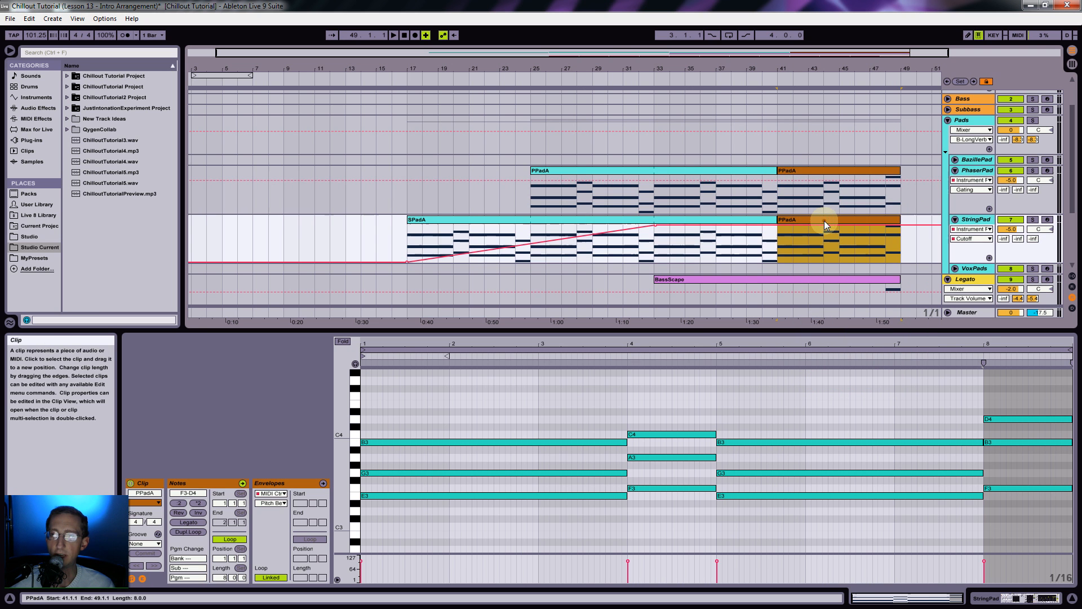
Step: Listen from bar 33 and move the BassScape clip from the Legato track to the BassScape track, keeping it at bars 33 to 49
{"action": "left_click", "coordinate": [655, 300]}
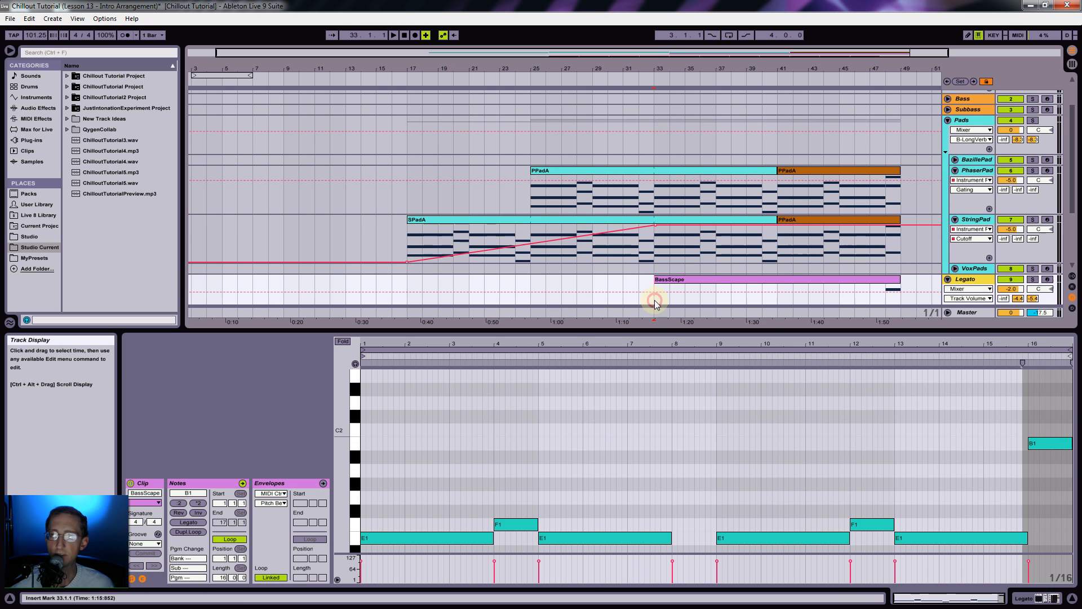
{"action": "key", "text": "space"}
{"action": "scroll", "coordinate": [749, 262], "scroll_direction": "down", "scroll_amount": 3}
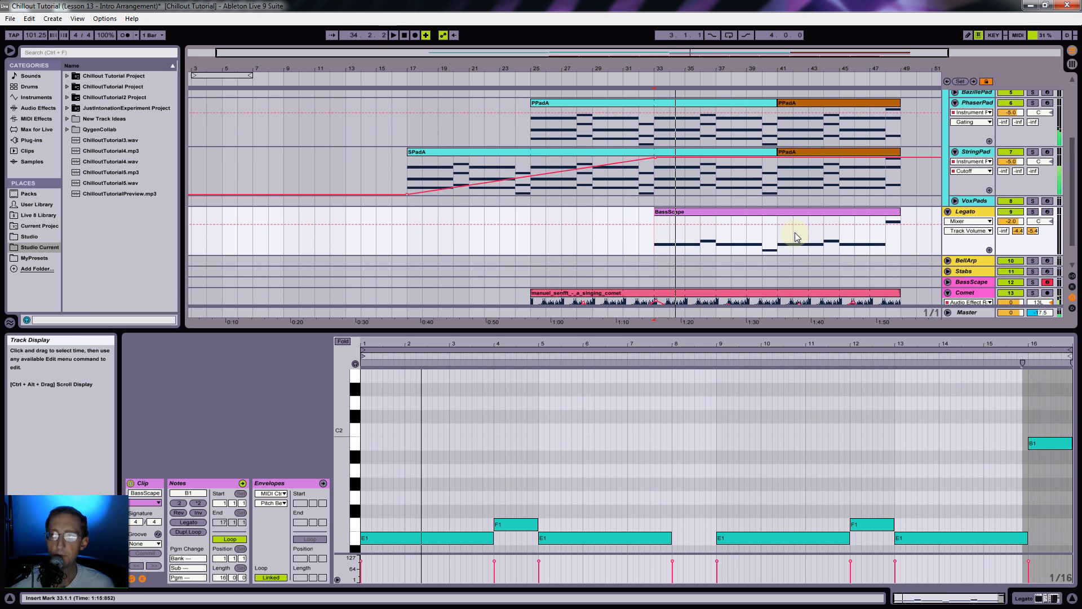
{"action": "key", "text": "space"}
{"action": "left_click_drag", "start_coordinate": [803, 218], "coordinate": [798, 285]}
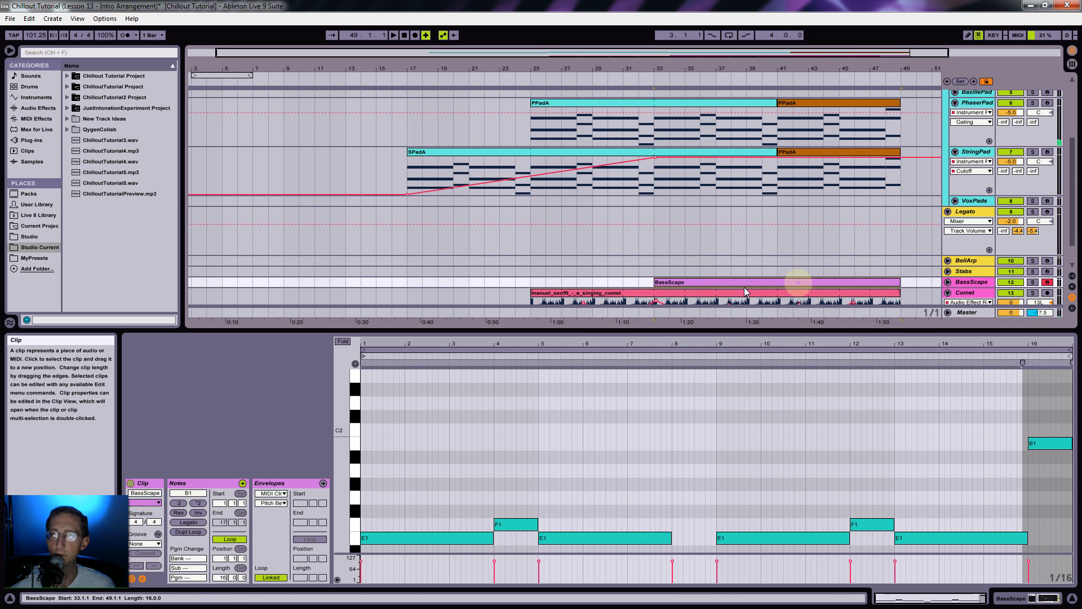
Step: Play the arrangement from bars 33 and 32 to hear the bass entrance, and unfold the BassScape track
{"action": "key", "text": "space"}
{"action": "key", "text": "space"}
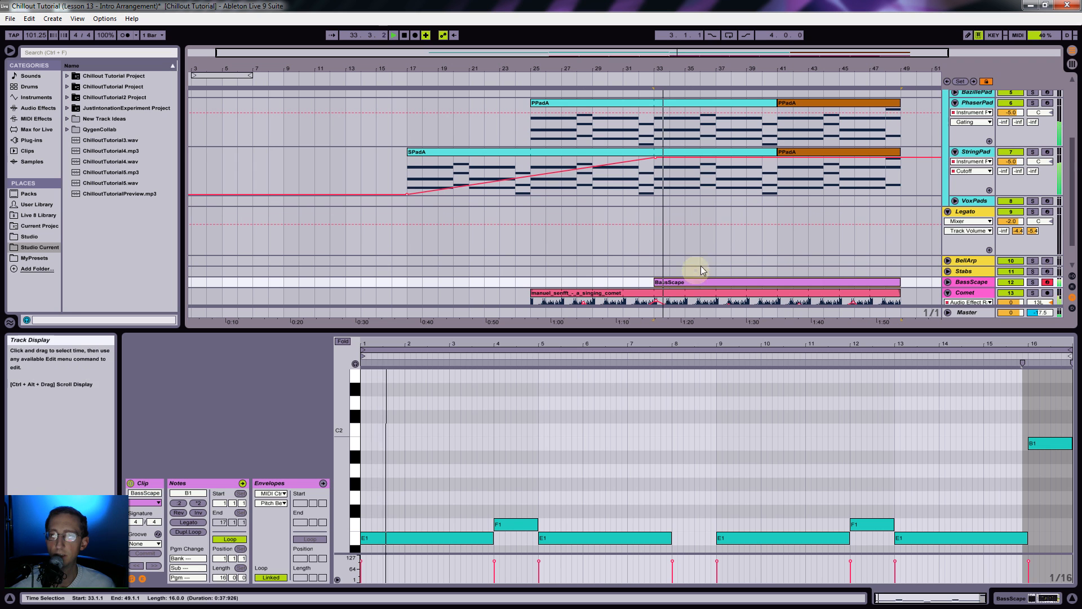
{"action": "scroll", "coordinate": [689, 276], "scroll_direction": "down", "scroll_amount": 2}
{"action": "left_click", "coordinate": [646, 291]}
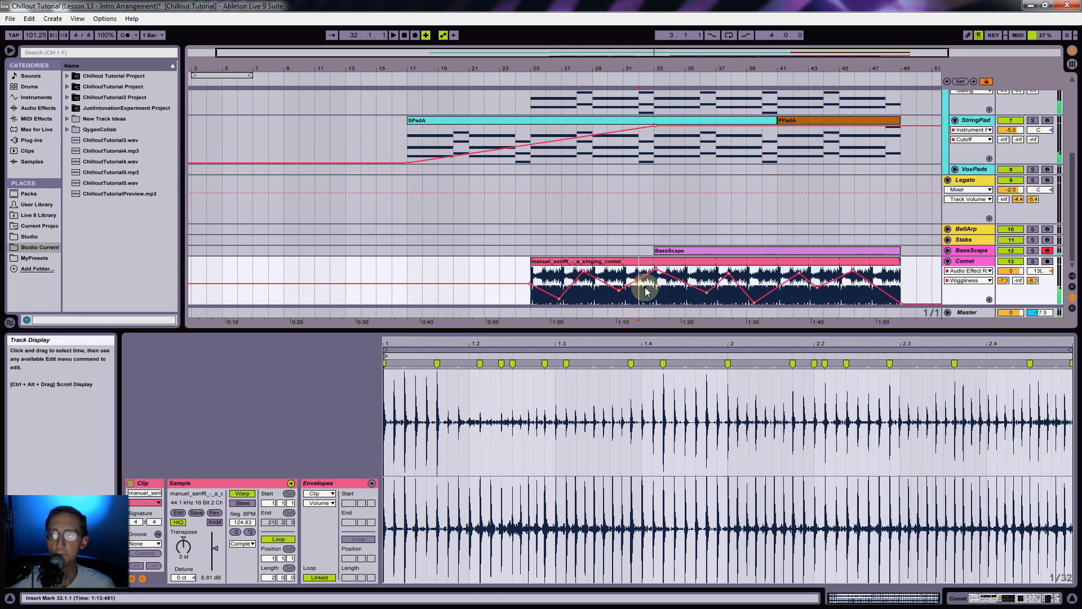
{"action": "key", "text": "space"}
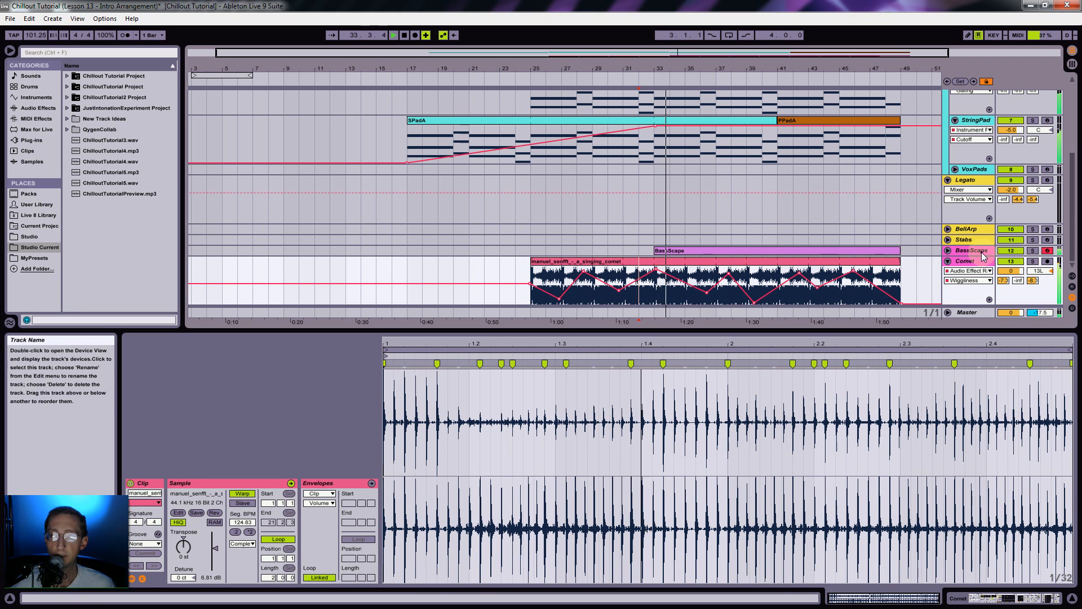
{"action": "left_click", "coordinate": [949, 250]}
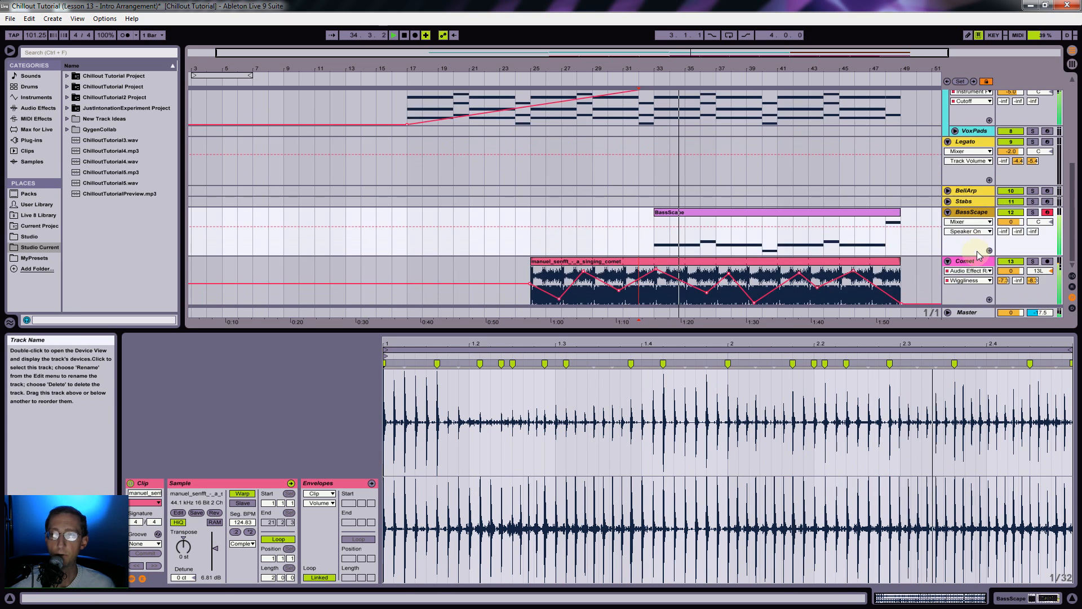
{"action": "key", "text": "space"}
Step: Save the set and add a Utility effect after EQ Eight on the BassScape track
{"action": "left_click", "coordinate": [969, 217]}
{"action": "scroll", "coordinate": [969, 216], "scroll_direction": "up", "scroll_amount": 5}
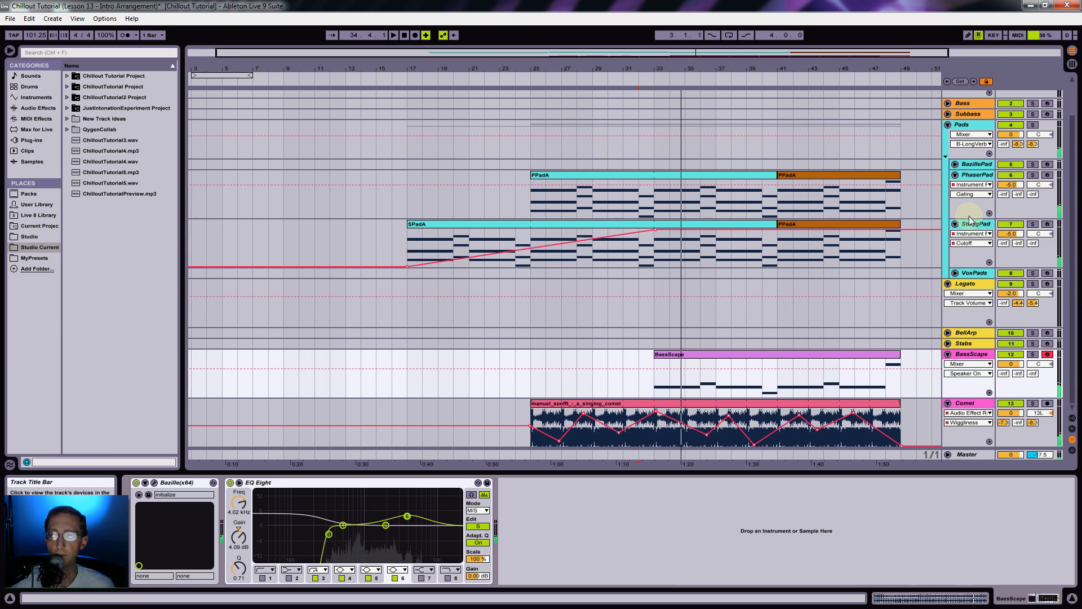
{"action": "key", "text": "ctrl+s"}
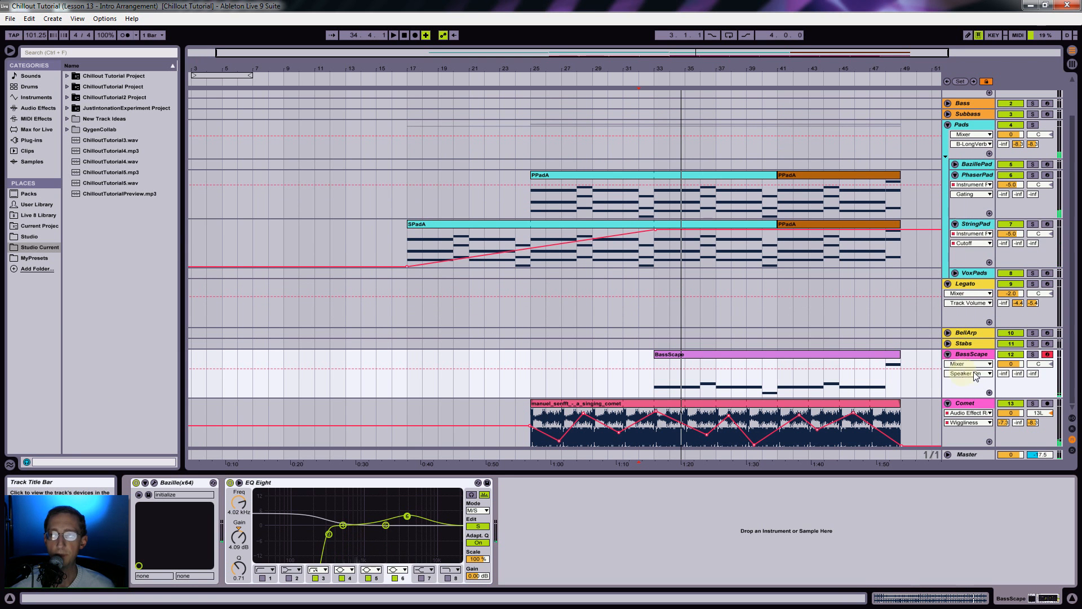
{"action": "left_click", "coordinate": [38, 108]}
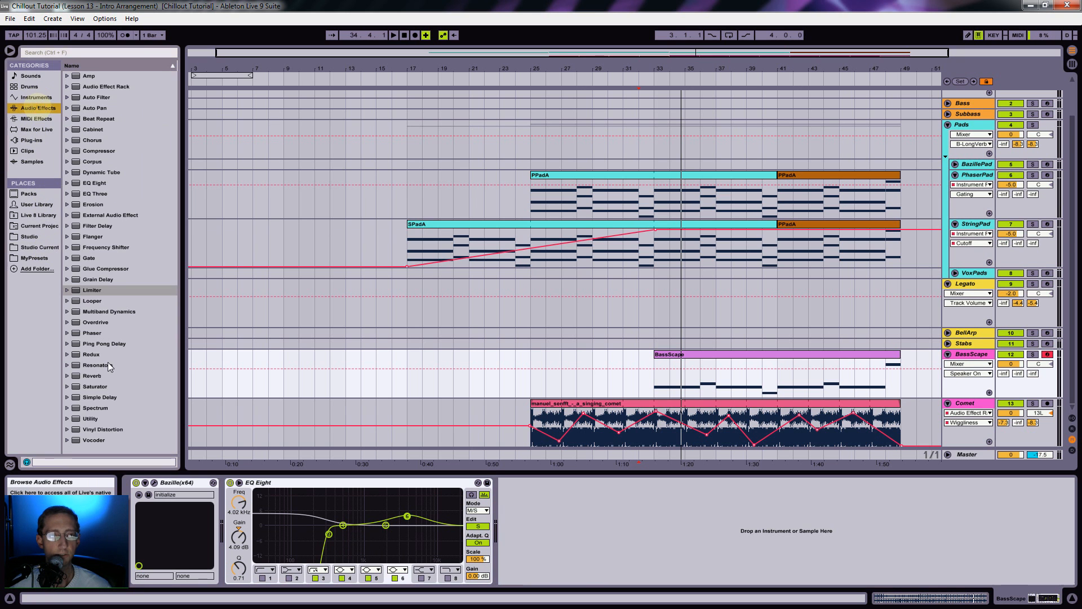
{"action": "left_click", "coordinate": [88, 418]}
{"action": "left_click_drag", "start_coordinate": [89, 418], "coordinate": [598, 553]}
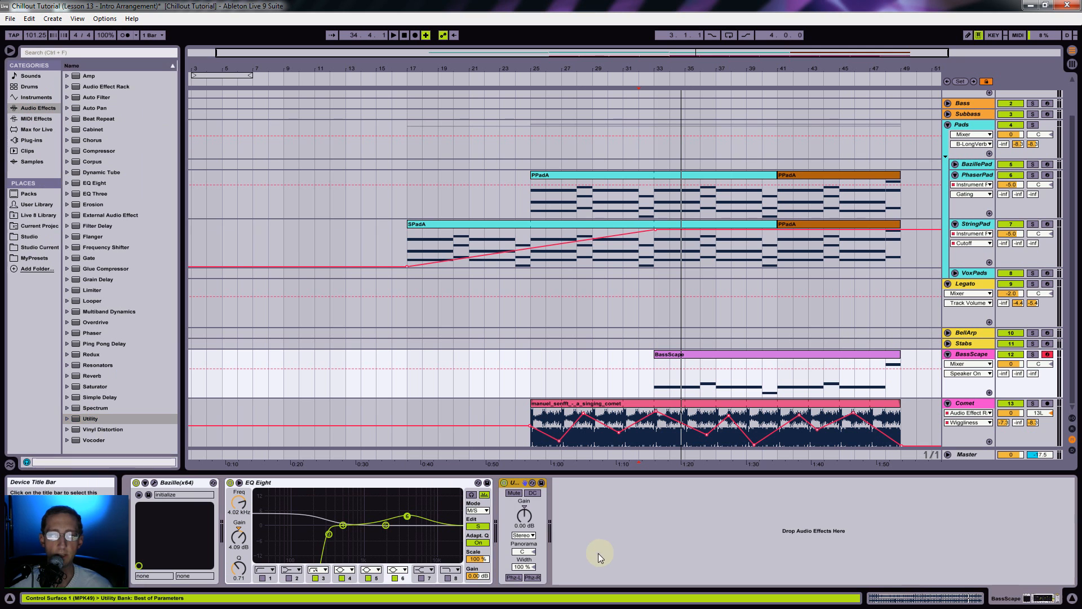
Step: Group the BassScape devices into an Instrument Rack and map the Utility gain to Macro 1
{"action": "left_click", "coordinate": [525, 523]}
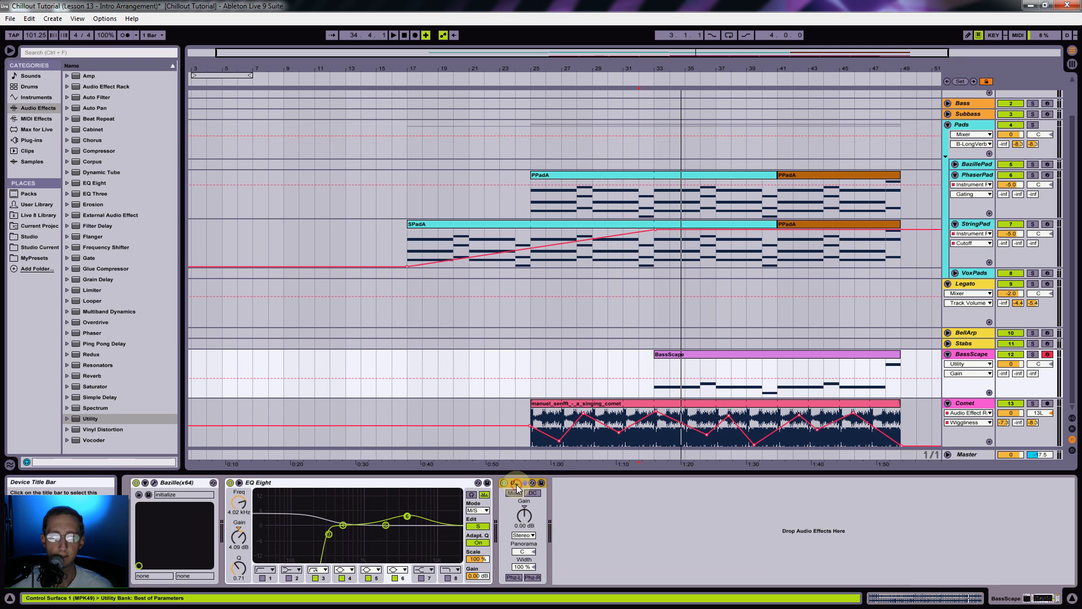
{"action": "key", "text": "ctrl+g"}
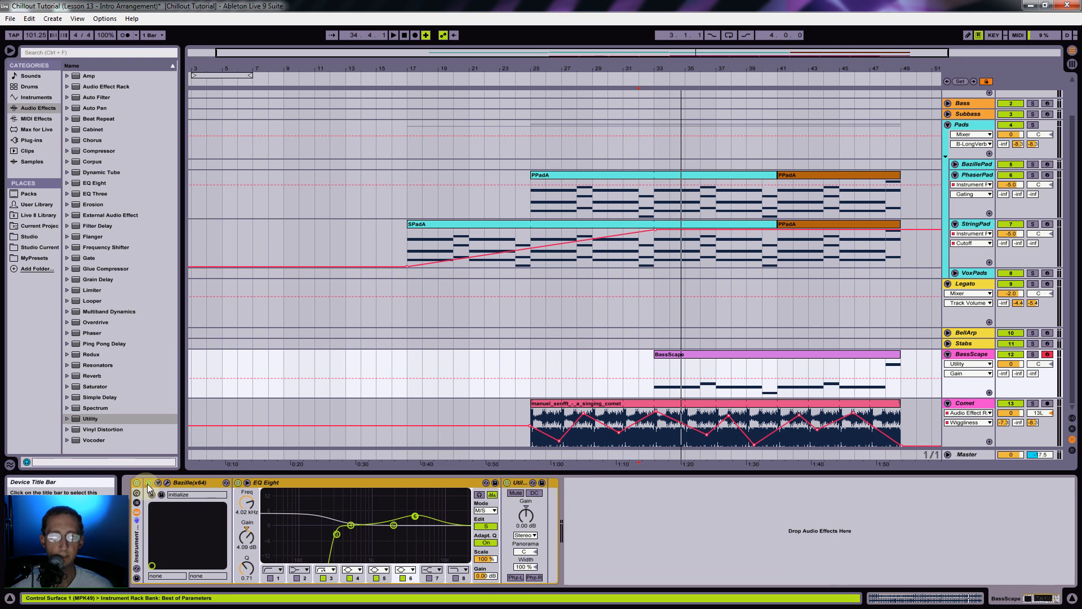
{"action": "left_click", "coordinate": [136, 495]}
{"action": "left_click", "coordinate": [230, 483]}
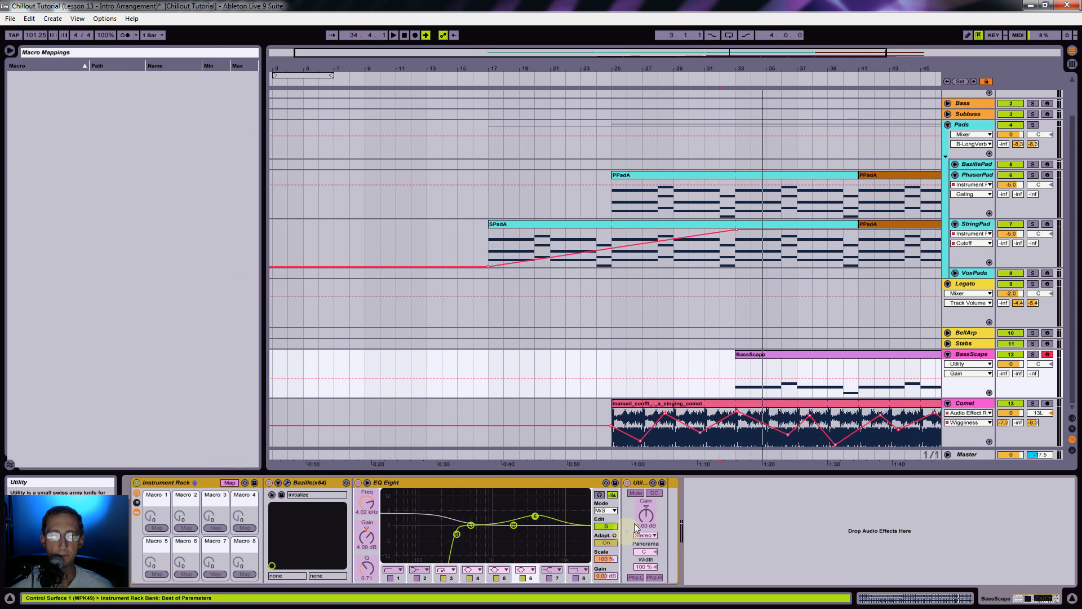
{"action": "left_click", "coordinate": [646, 516]}
{"action": "left_click", "coordinate": [157, 528]}
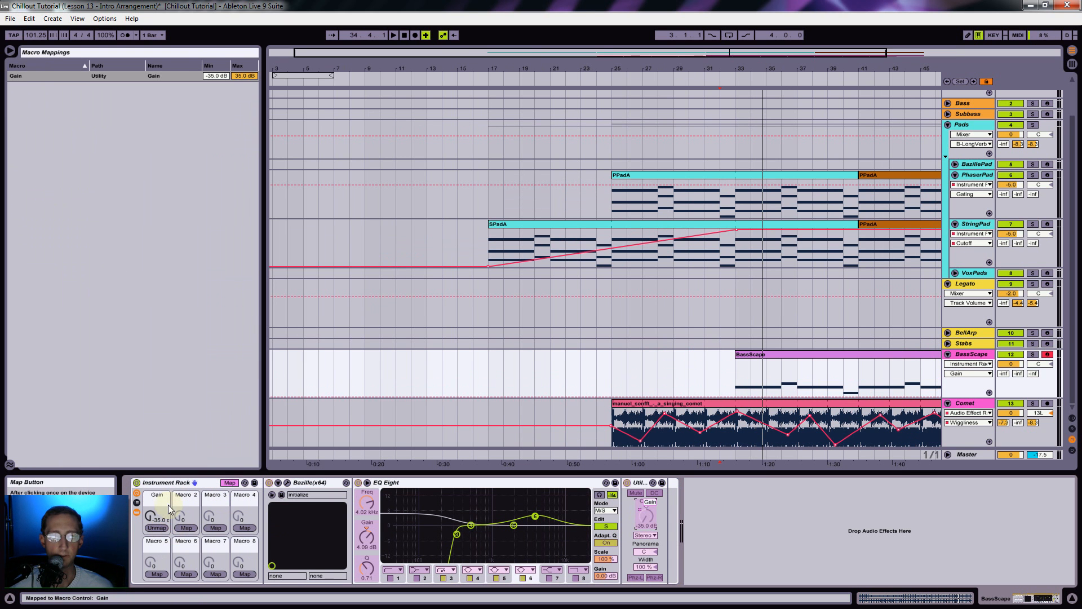
Step: Rename the gain macro to Gain Redux and limit its mapping range to -10 dB minimum and 0 dB maximum
{"action": "left_click", "coordinate": [157, 499]}
{"action": "key", "text": "ctrl+r"}
{"action": "type", "text": "Gain Re"}
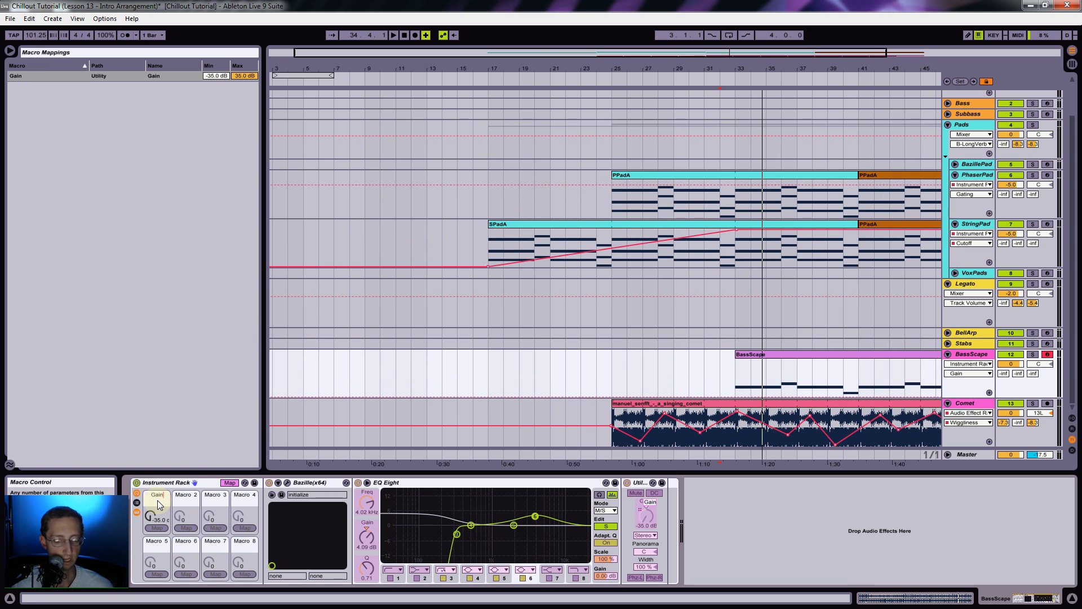
{"action": "type", "text": "dux"}
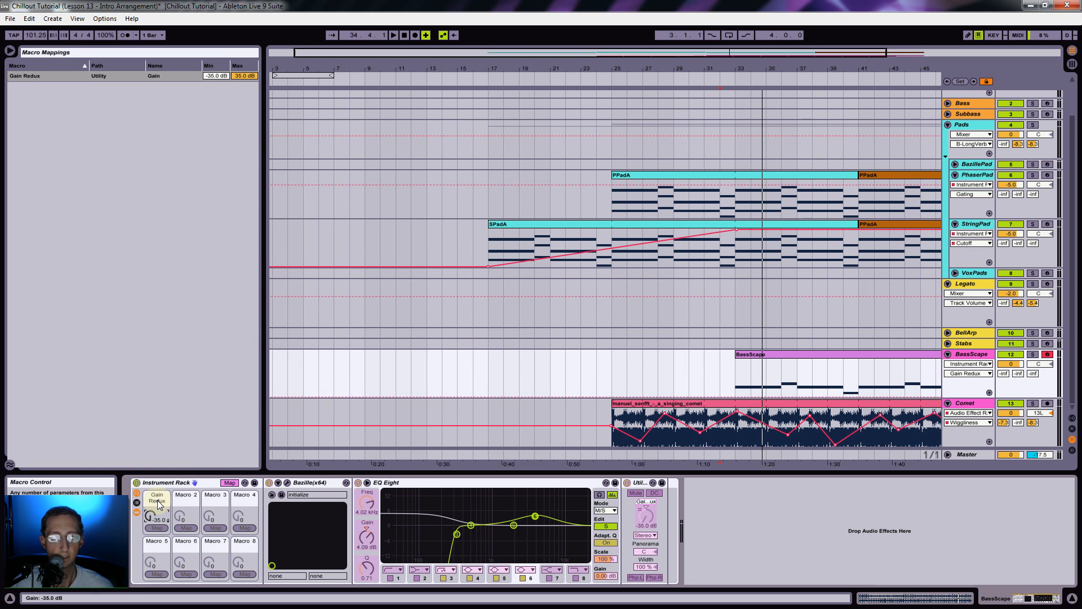
{"action": "left_click", "coordinate": [245, 76]}
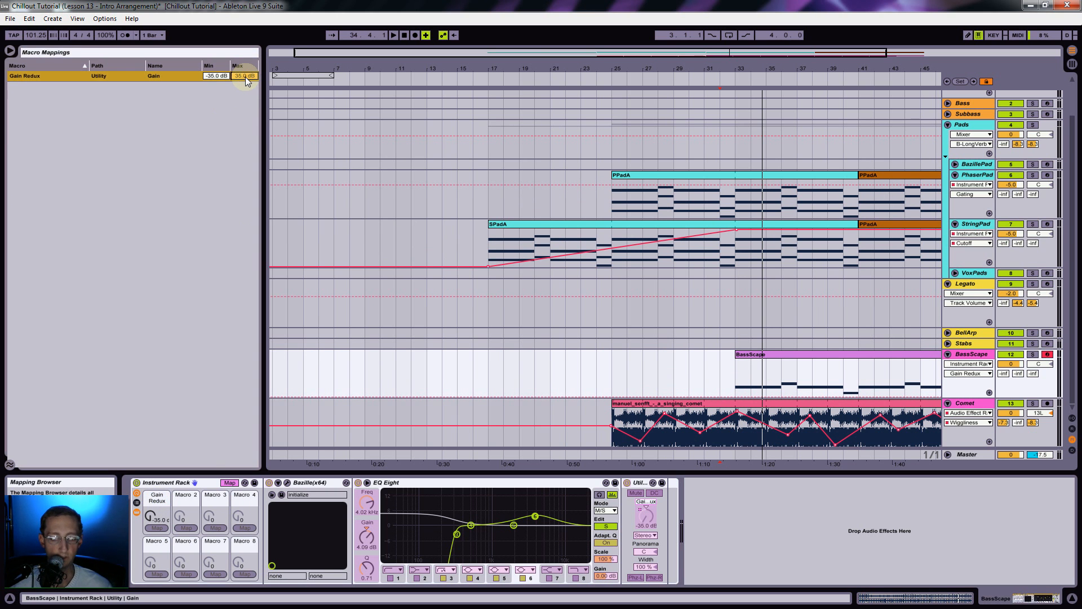
{"action": "type", "text": "0"}
{"action": "left_click", "coordinate": [196, 190]}
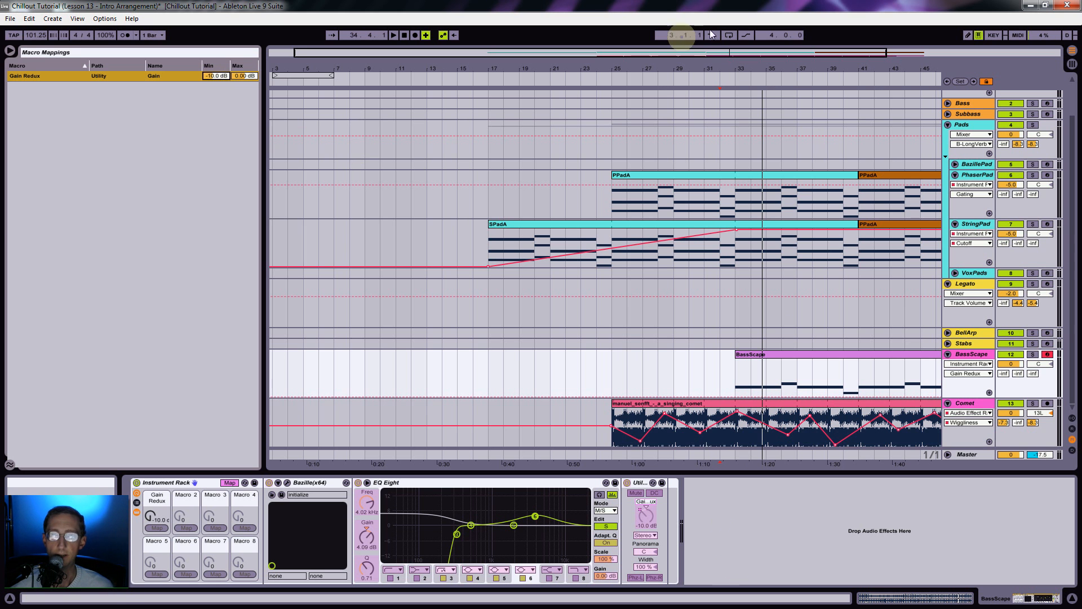
Step: Leave macro mapping and automate Gain Redux on BassScape to rise from -10 dB at bar 33 to 0 dB at bar 37
{"action": "mouse_move", "coordinate": [795, 68]}
{"action": "left_mouse_down"}
{"action": "mouse_move", "coordinate": [780, 61]}
{"action": "mouse_move", "coordinate": [789, 66]}
{"action": "left_mouse_up"}
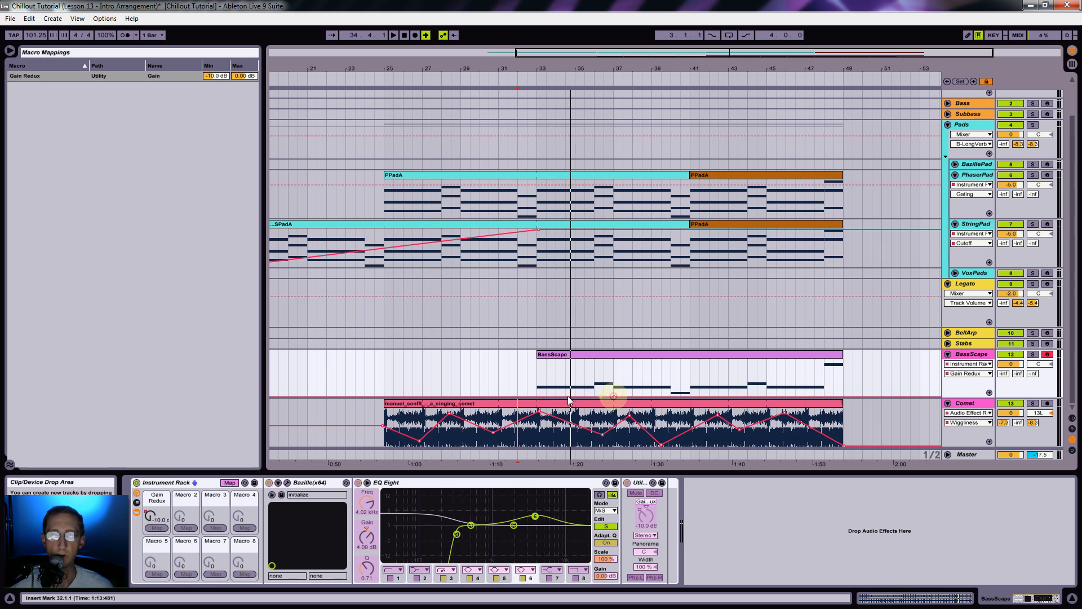
{"action": "left_click", "coordinate": [230, 483]}
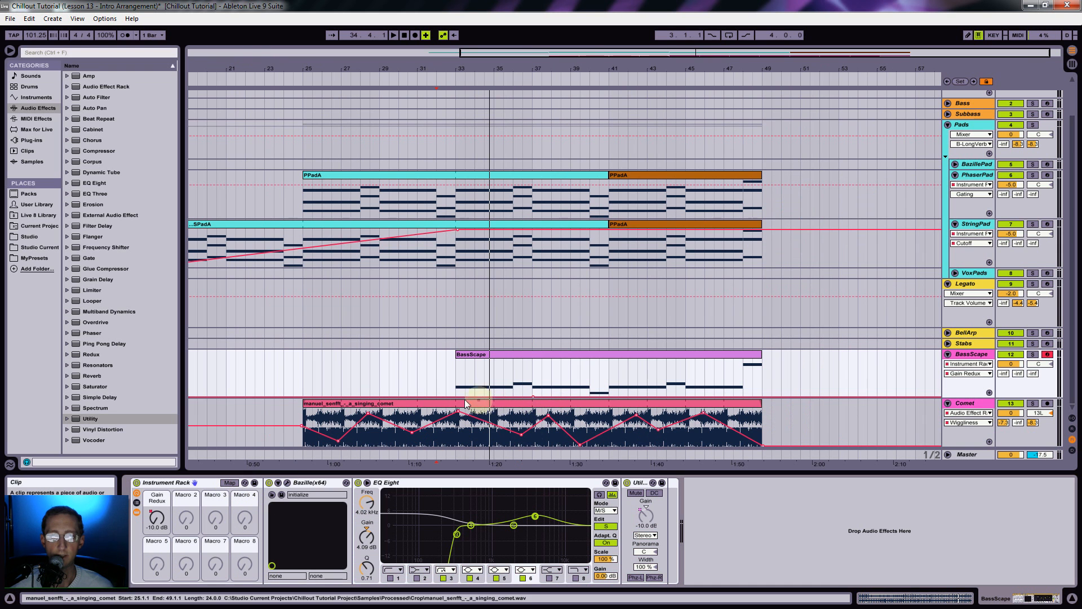
{"action": "left_click_drag", "start_coordinate": [532, 396], "coordinate": [536, 360]}
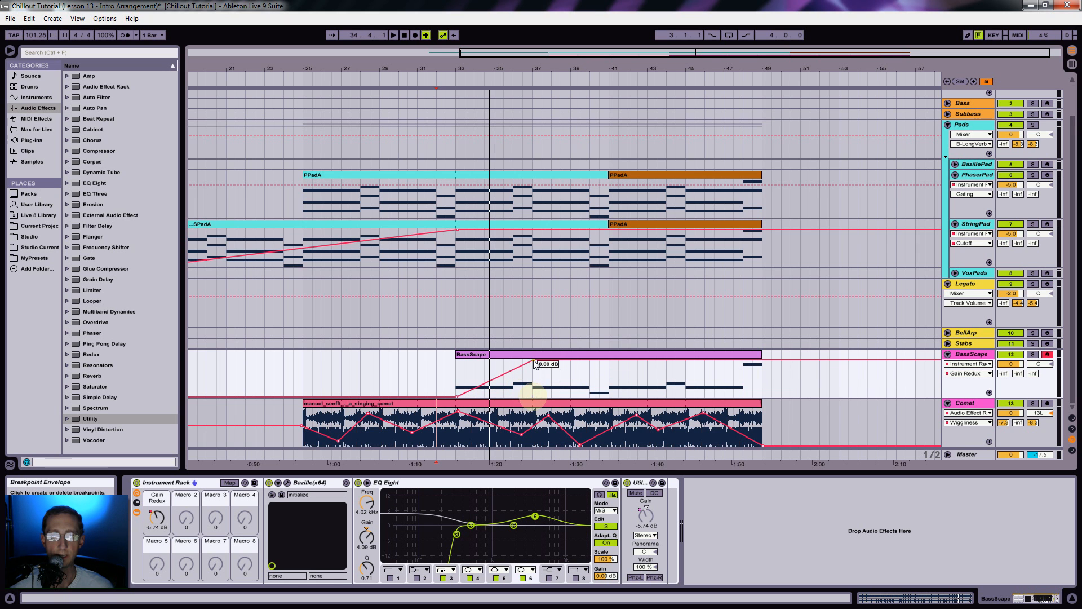
Step: Play the intro from bar 32 through bar 49 to check the BassScape fade-in and the final chord
{"action": "left_click", "coordinate": [458, 375]}
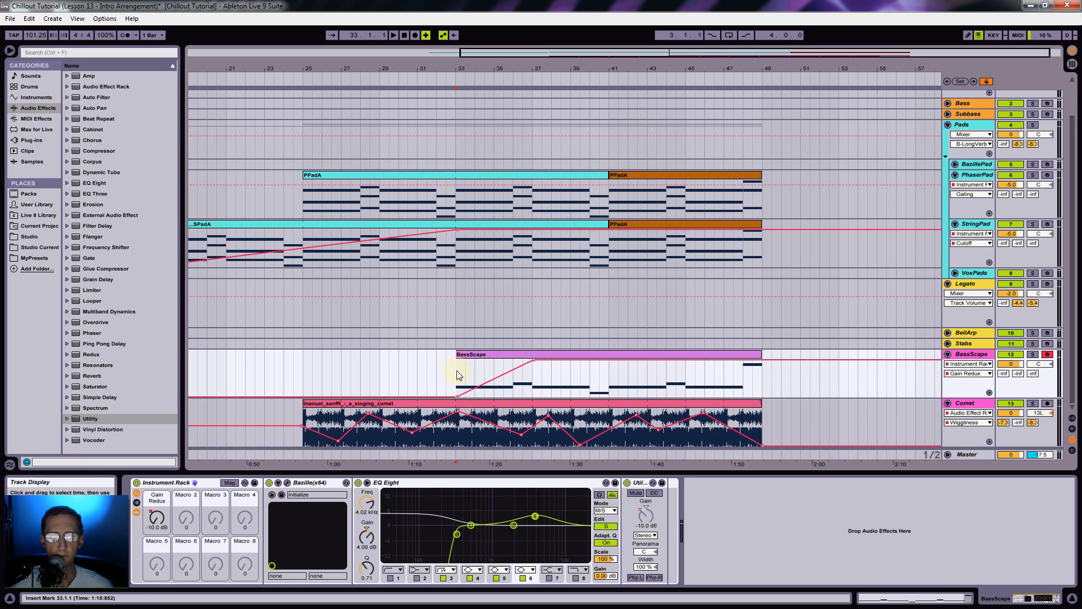
{"action": "key", "text": "space"}
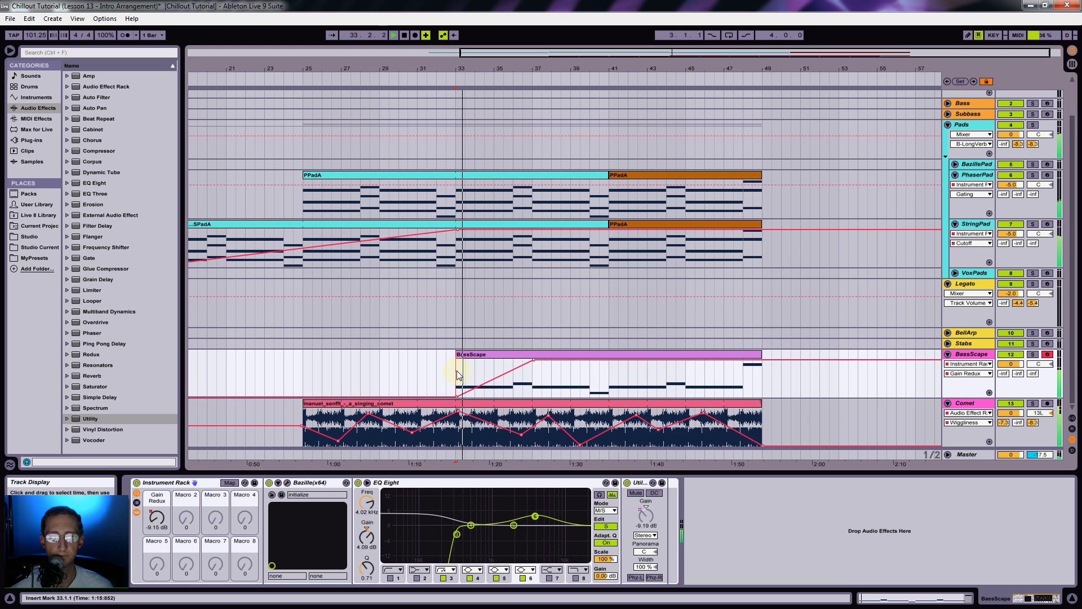
{"action": "left_click", "coordinate": [437, 375]}
{"action": "key", "text": "space"}
{"action": "key", "text": "space"}
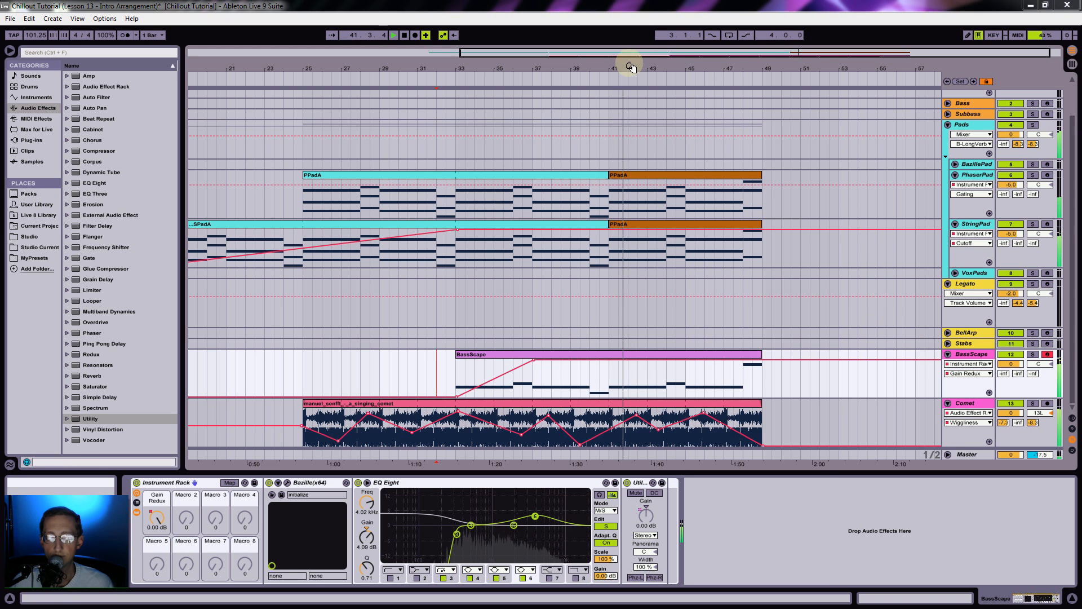
{"action": "left_click_drag", "start_coordinate": [630, 69], "coordinate": [698, 65]}
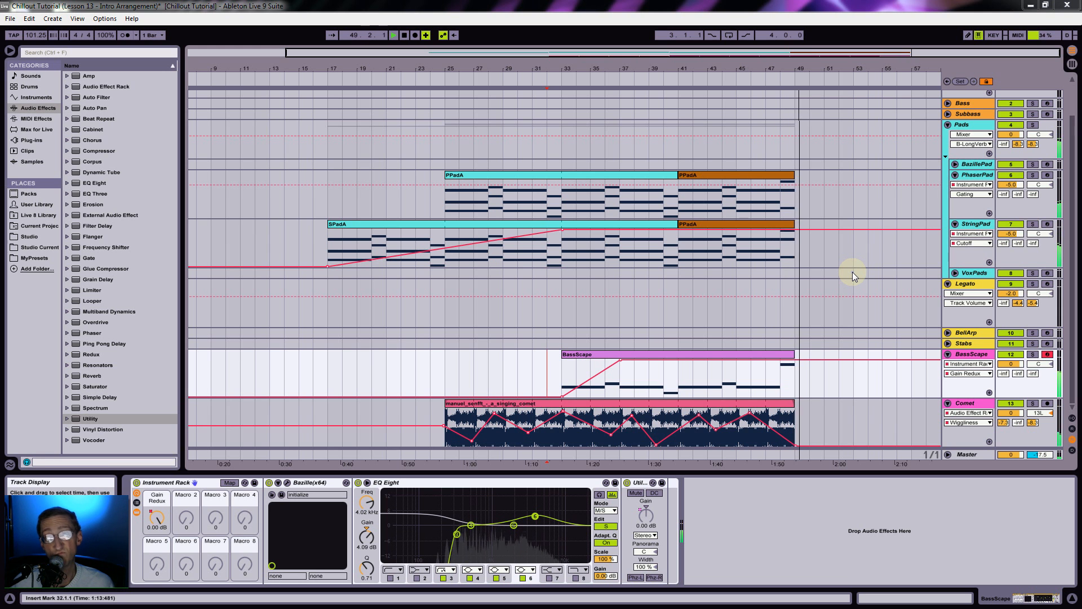
Step: Solo StringPad and PhaserPad in turn to hear their last chord from bar 48, and clear the solo
{"action": "left_click", "coordinate": [1033, 223]}
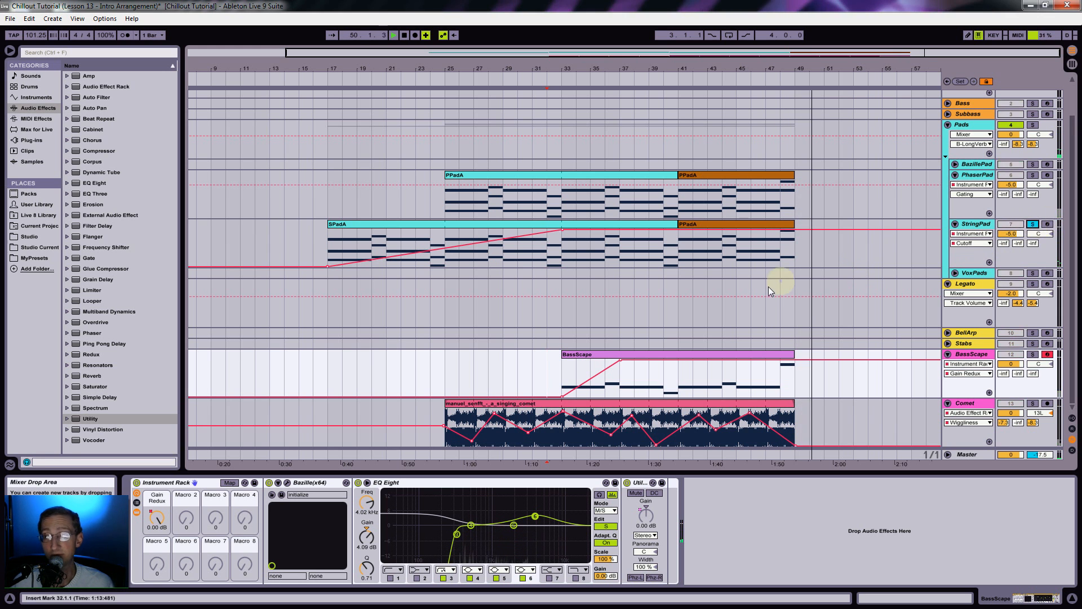
{"action": "left_click", "coordinate": [781, 254]}
{"action": "key", "text": "space"}
{"action": "key", "text": "space"}
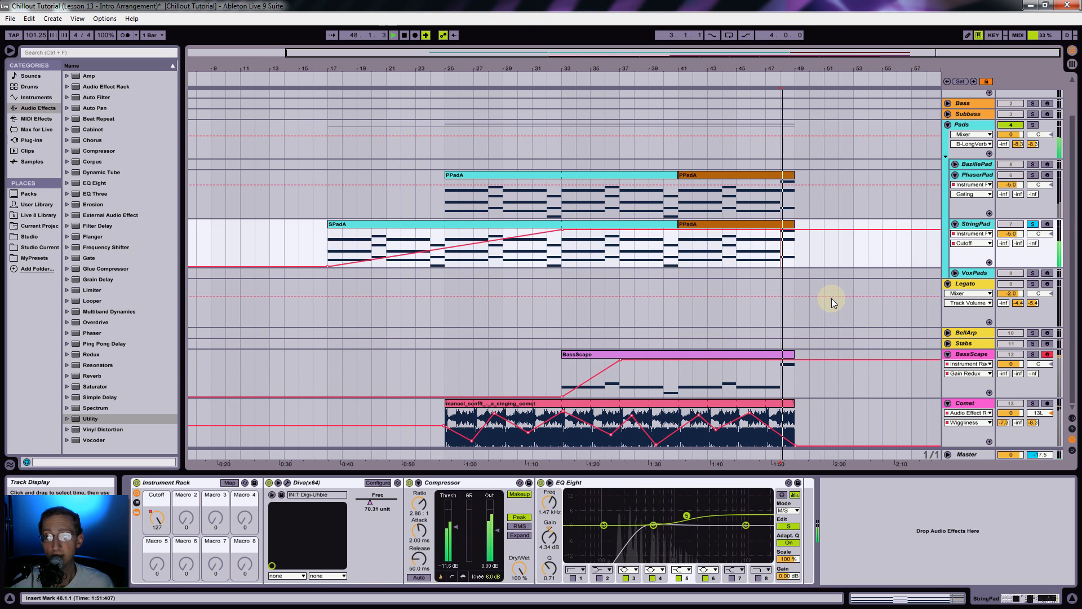
{"action": "left_click", "coordinate": [779, 199]}
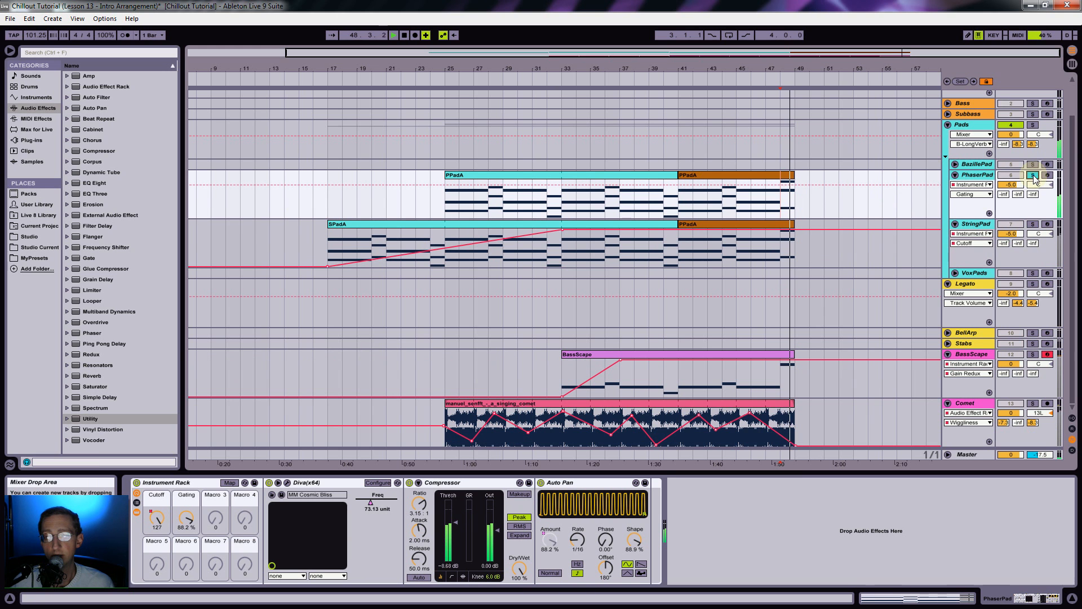
{"action": "left_click", "coordinate": [1034, 176]}
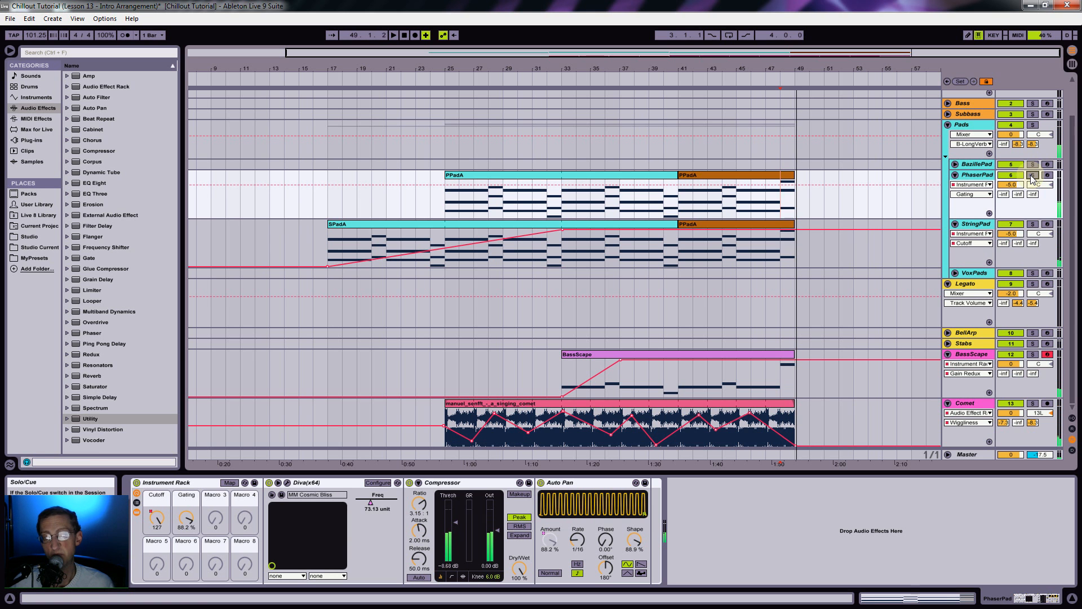
Step: Copy the BassA clip from the session grid onto the Bass track in the arrangement, starting at bar 33
{"action": "scroll", "coordinate": [844, 282], "scroll_direction": "up", "scroll_amount": 2}
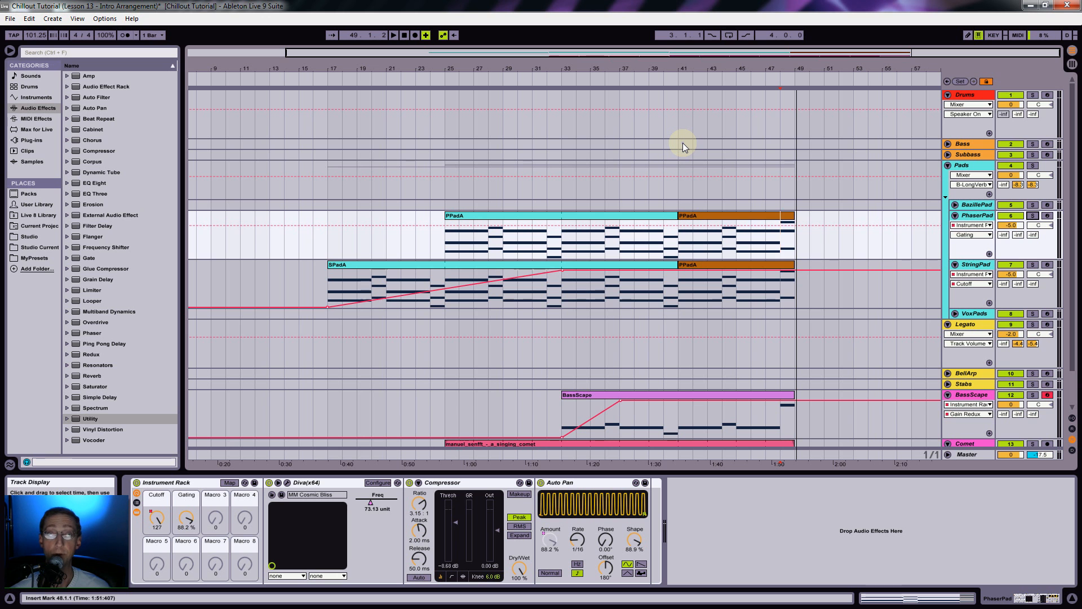
{"action": "key", "text": "Tab"}
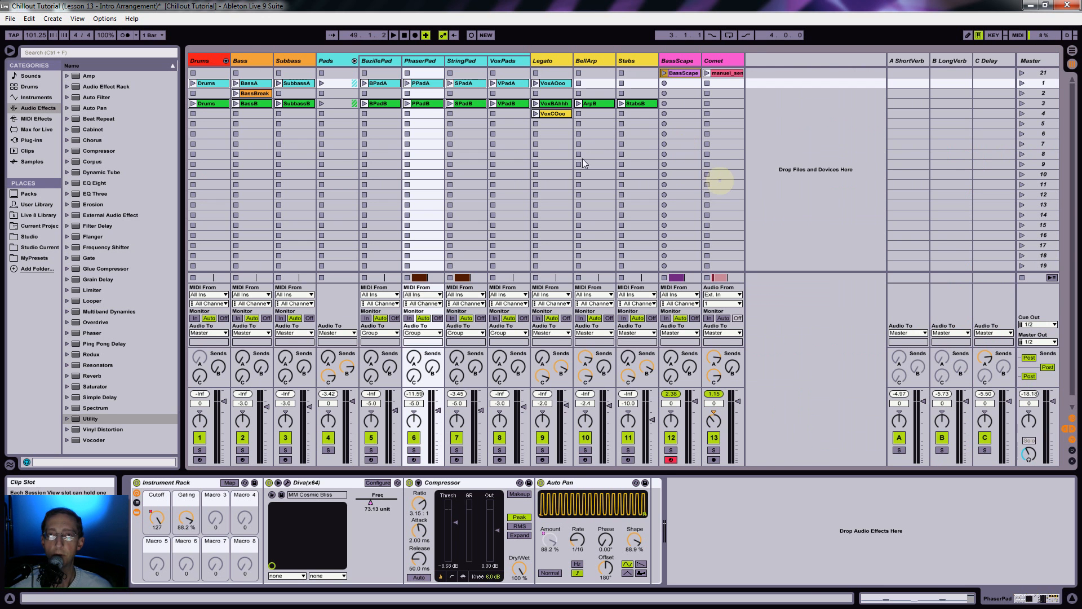
{"action": "left_click", "coordinate": [254, 83]}
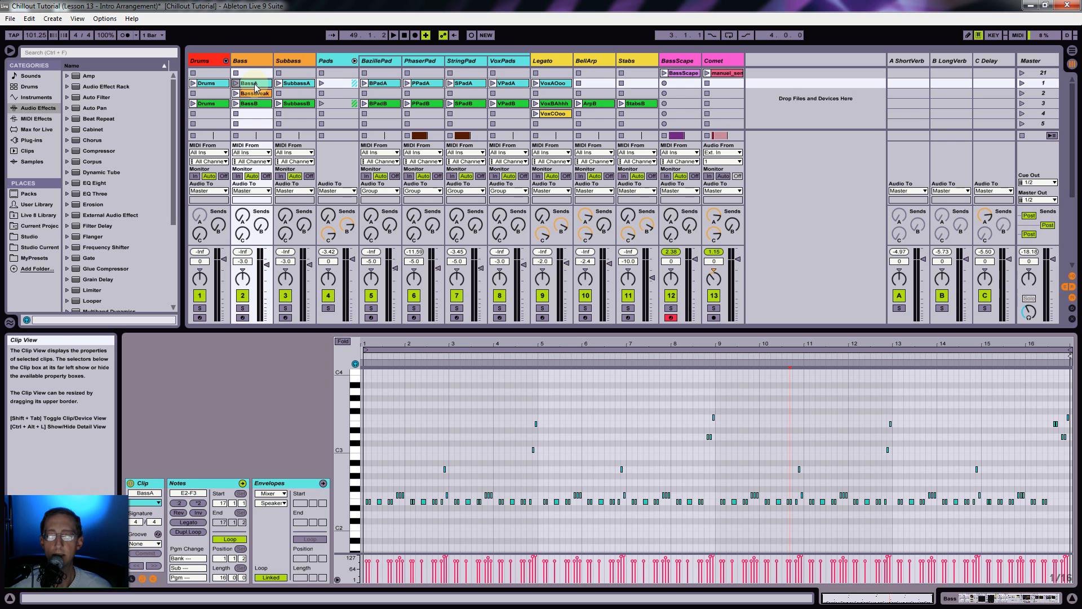
{"action": "left_click_drag", "start_coordinate": [254, 85], "coordinate": [560, 152]}
{"action": "key", "text": "Tab"}
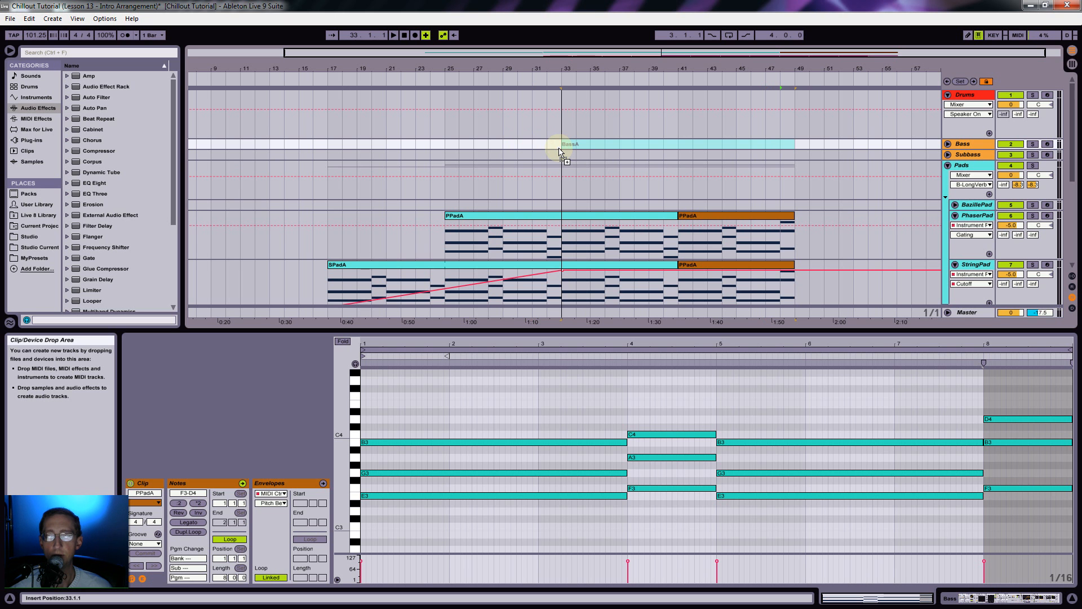
{"action": "left_click_drag", "start_coordinate": [559, 152], "coordinate": [560, 151]}
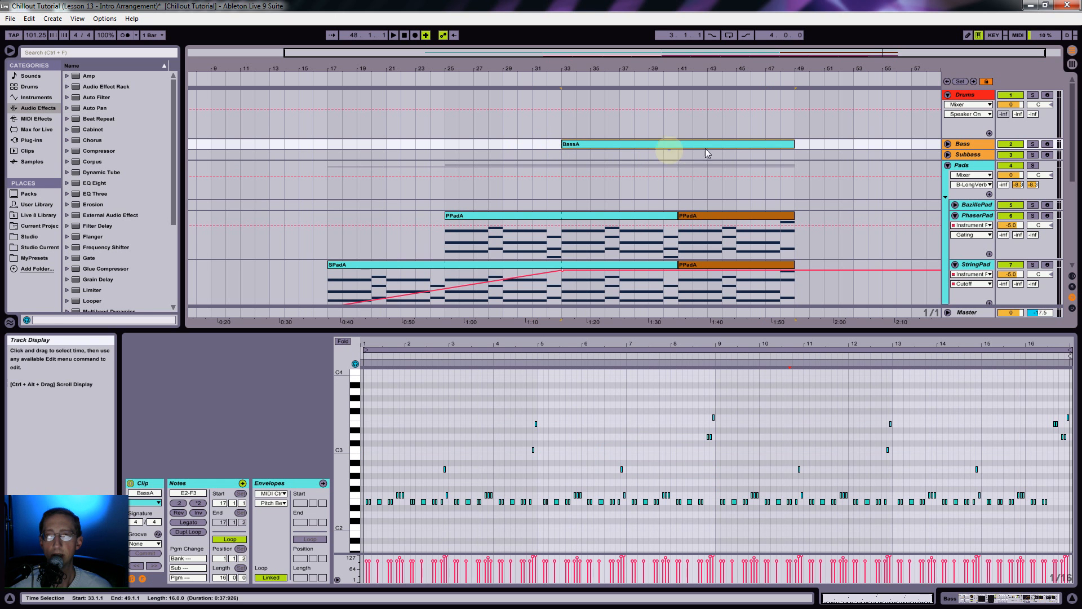
Step: Unfold the Bass track, shorten BassA so it spans only bars 41 to 49, and play from bar 41
{"action": "left_click", "coordinate": [948, 144]}
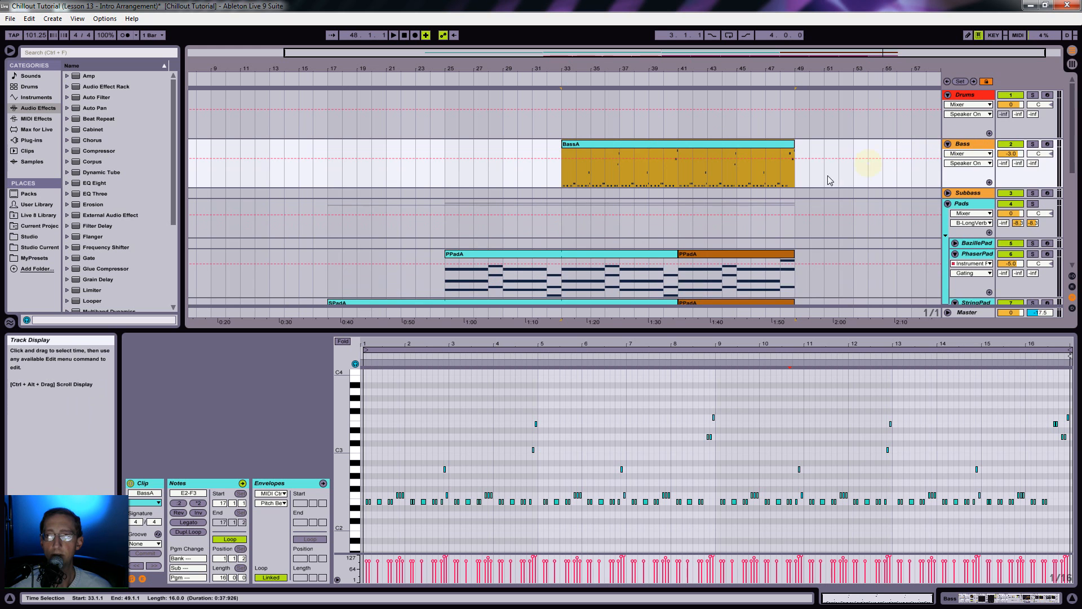
{"action": "left_click_drag", "start_coordinate": [792, 144], "coordinate": [755, 148]}
{"action": "key", "text": "space"}
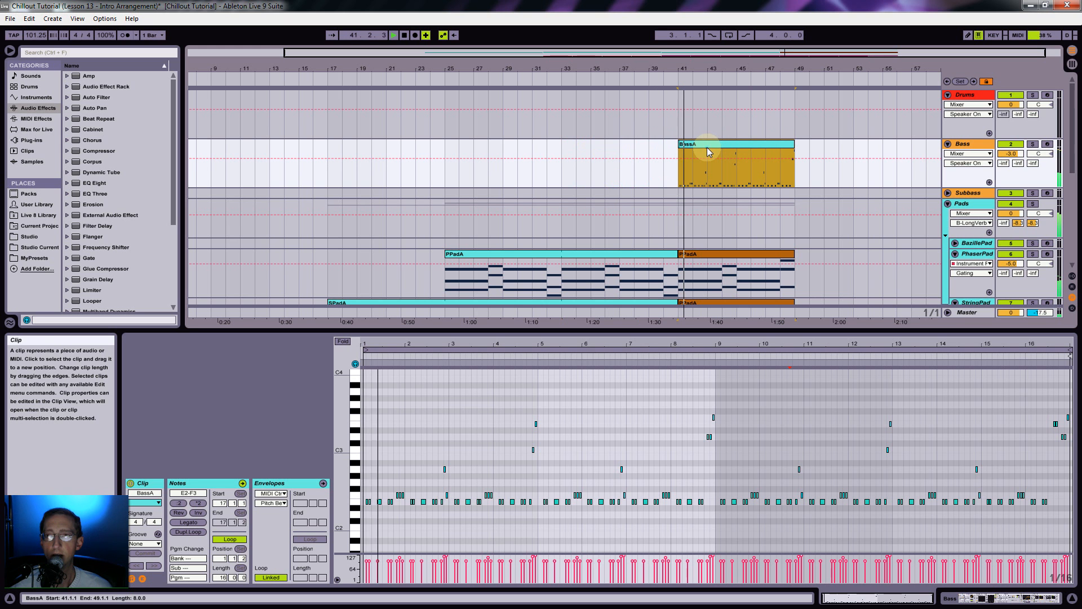
{"action": "left_click", "coordinate": [964, 145]}
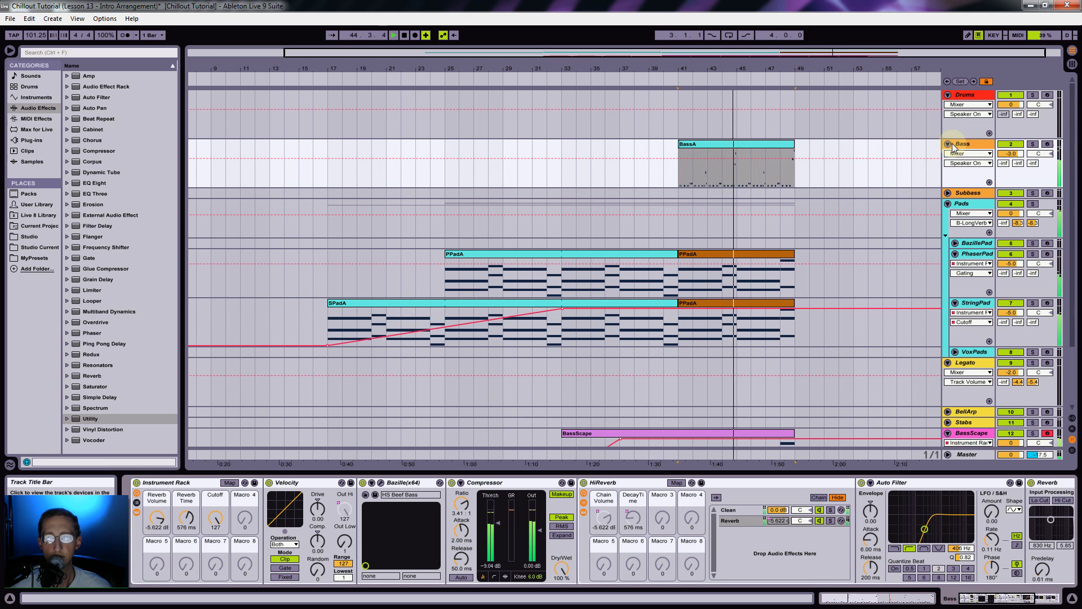
Step: Try transposing the notes in the fourth bar of the BassA clip up one semitone, from E to F
{"action": "double_click", "coordinate": [731, 144]}
{"action": "left_click_drag", "start_coordinate": [338, 455], "coordinate": [350, 455]}
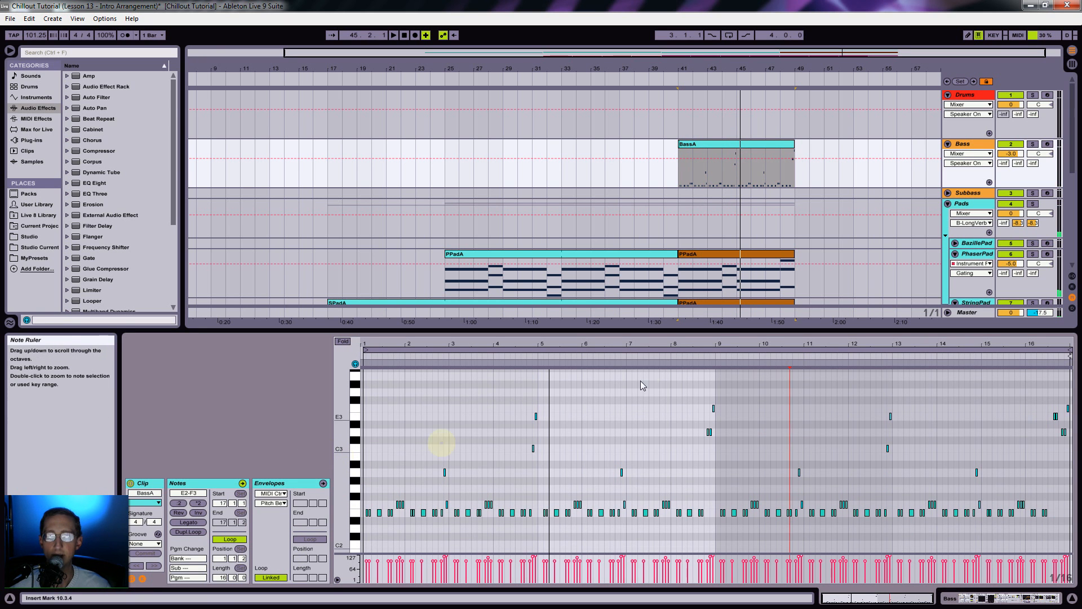
{"action": "right_click", "coordinate": [719, 148]}
{"action": "left_click", "coordinate": [753, 283]}
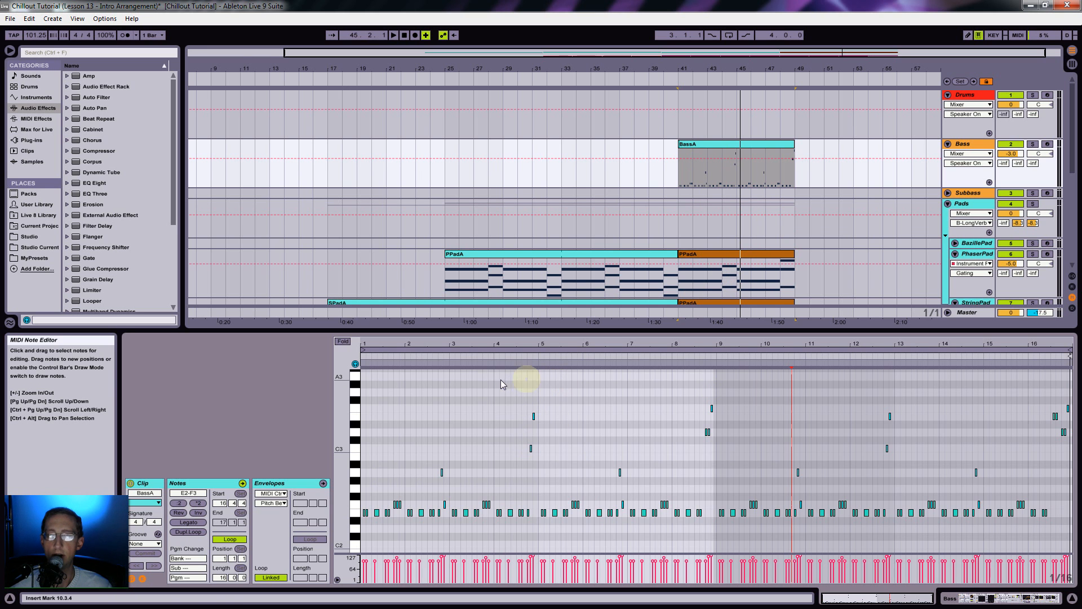
{"action": "left_click_drag", "start_coordinate": [496, 380], "coordinate": [541, 540]}
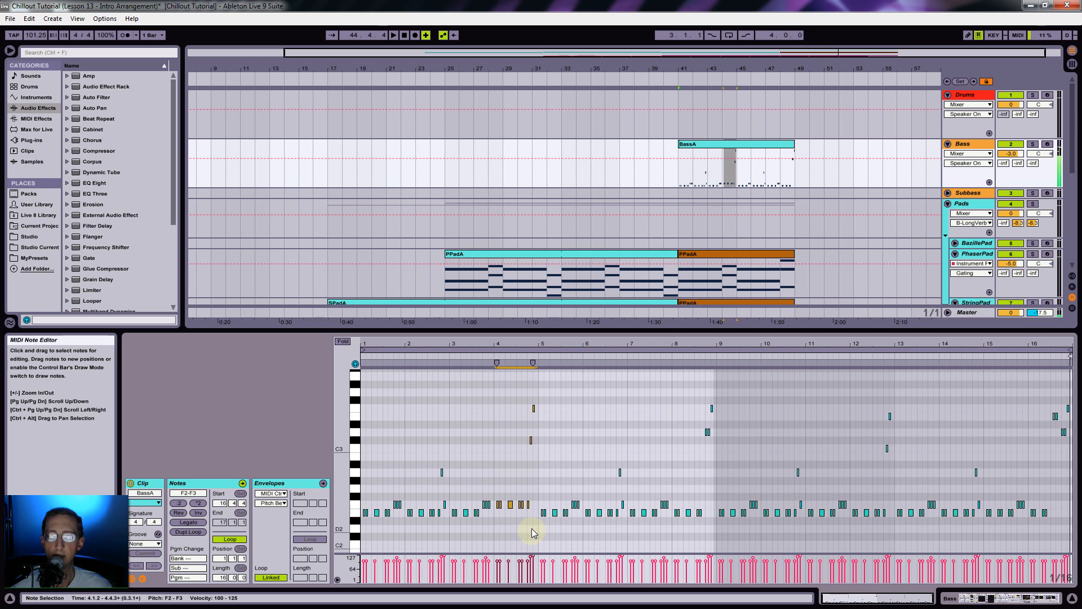
{"action": "key", "text": "Up"}
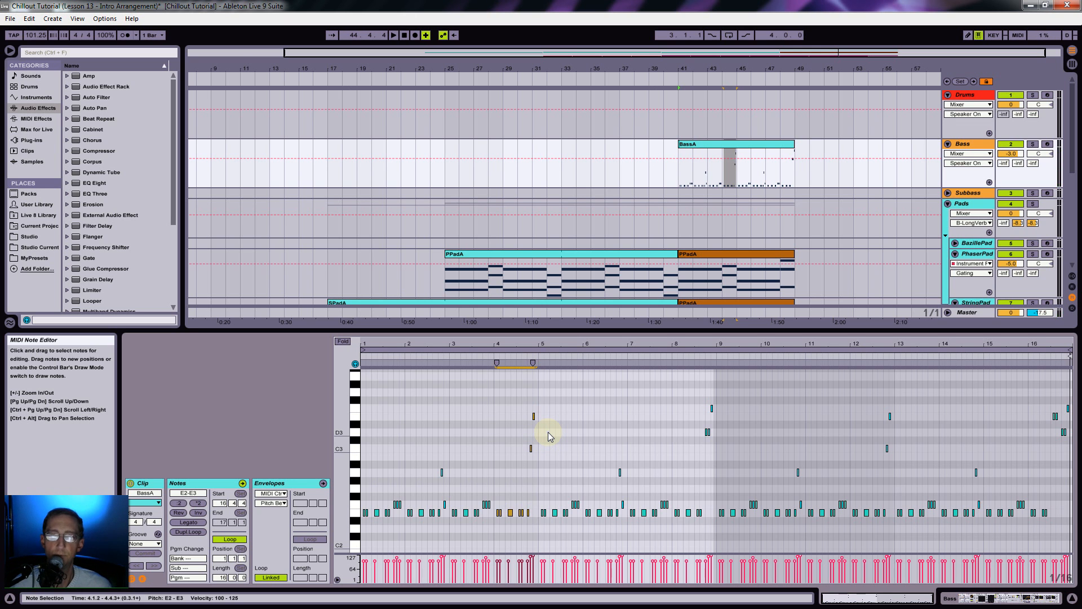
Step: Play from bar 41 with Bass soloed and lower its Instrument Rack Cutoff macro to 15
{"action": "left_click", "coordinate": [676, 77]}
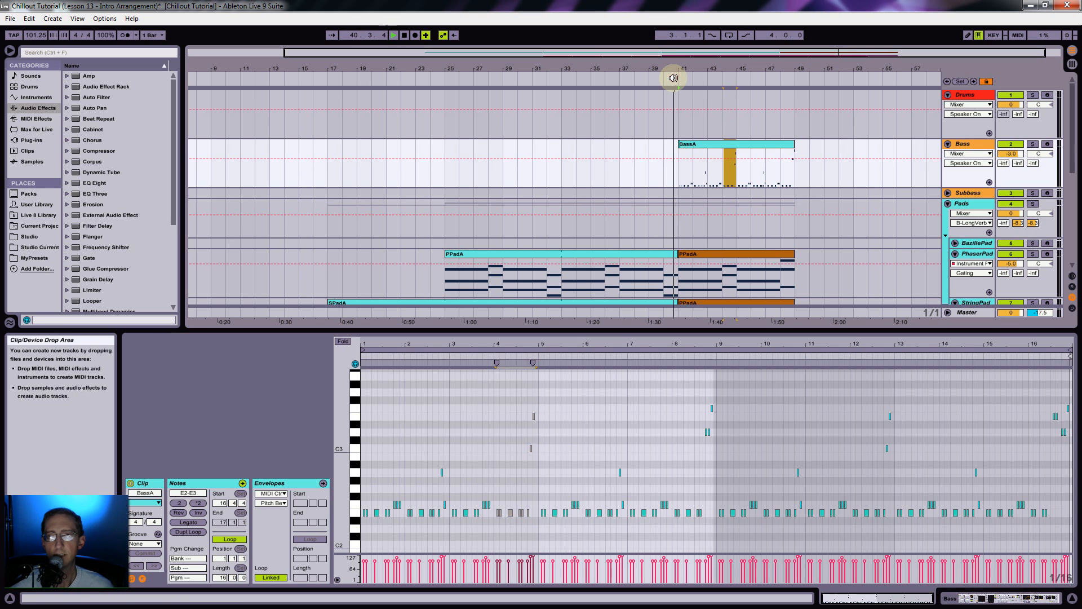
{"action": "double_click", "coordinate": [965, 144]}
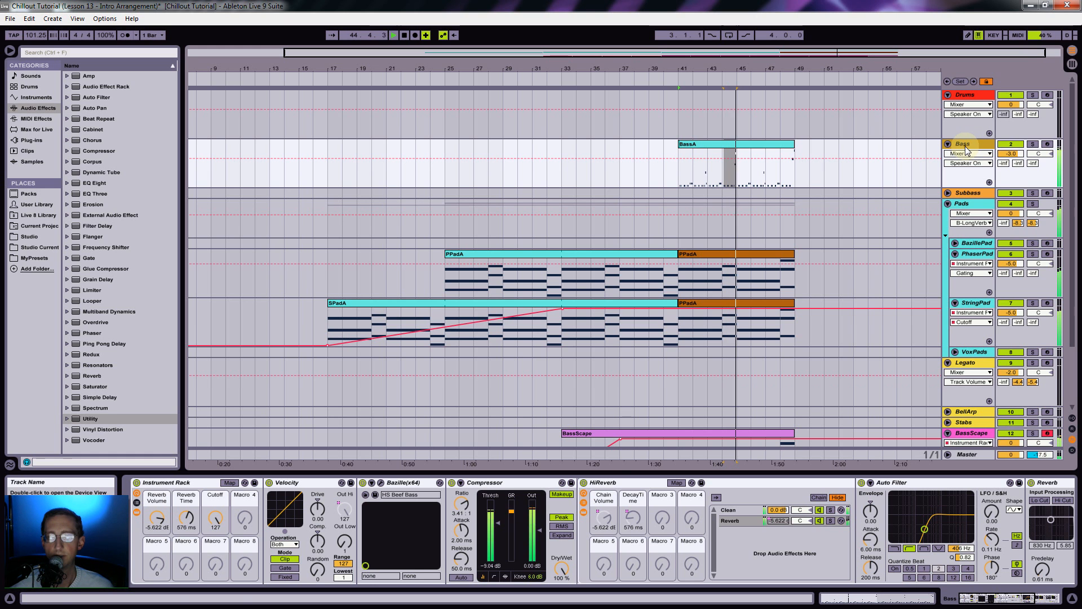
{"action": "left_click", "coordinate": [1033, 145]}
{"action": "left_click_drag", "start_coordinate": [216, 517], "coordinate": [215, 578]}
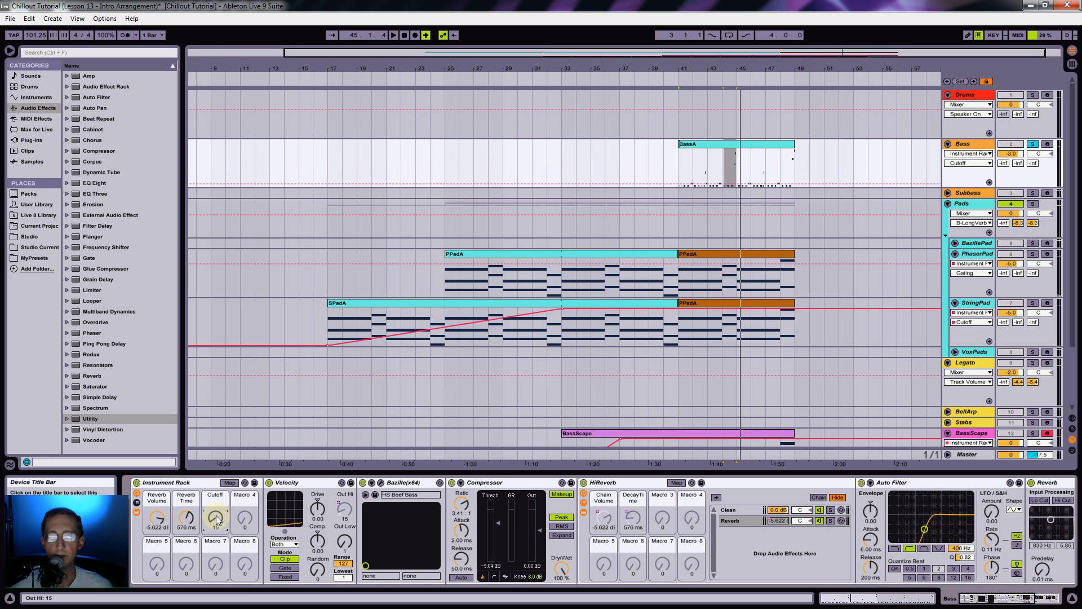
Step: Clear the Bass solo and automate Cutoff to rise from 15 at bar 41 to 127 at bar 49
{"action": "left_click", "coordinate": [1032, 144]}
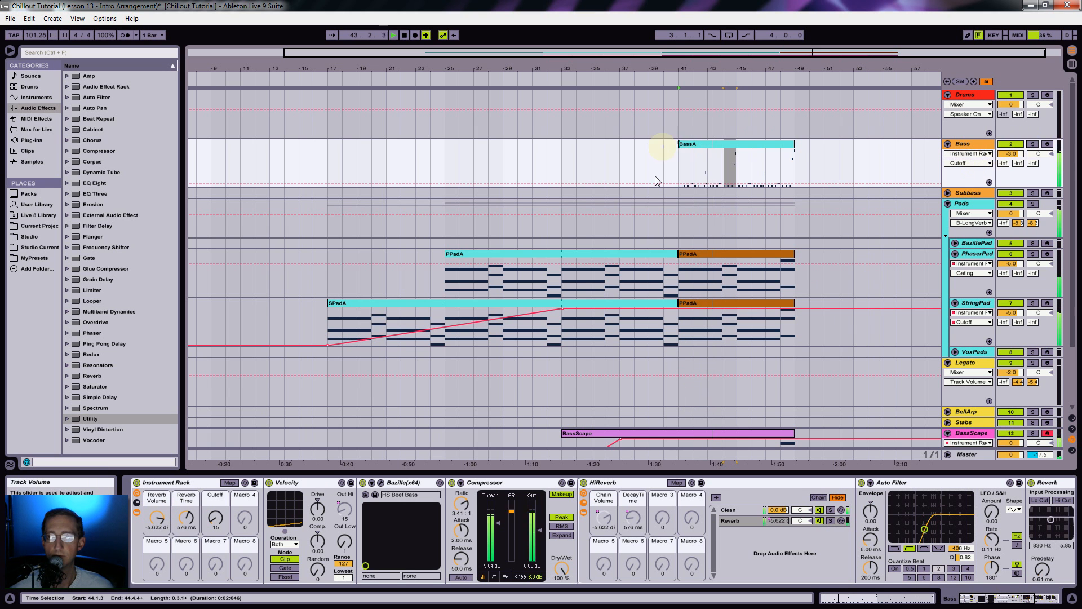
{"action": "left_click", "coordinate": [678, 184]}
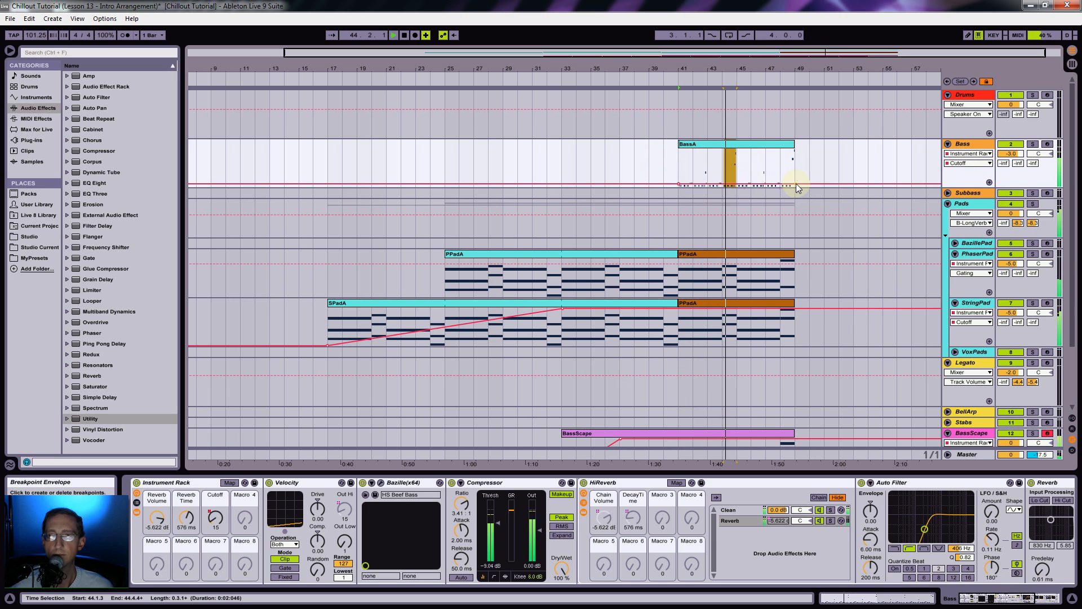
{"action": "left_click_drag", "start_coordinate": [792, 185], "coordinate": [795, 154]}
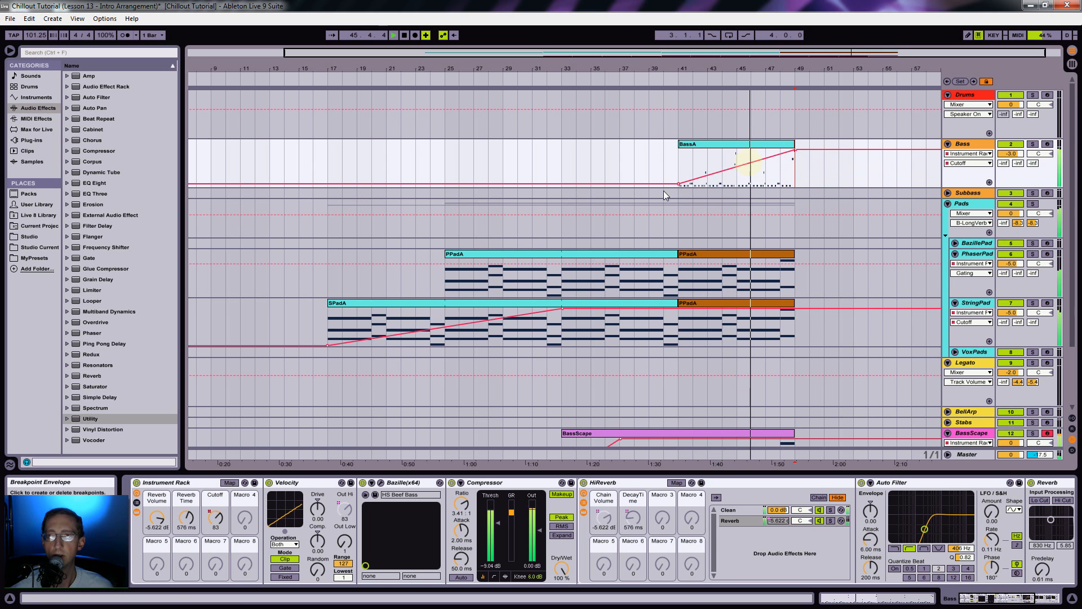
Step: Delete the Cutoff automation breakpoints at bars 41 and 49 on the Bass track
{"action": "mouse_move", "coordinate": [681, 189]}
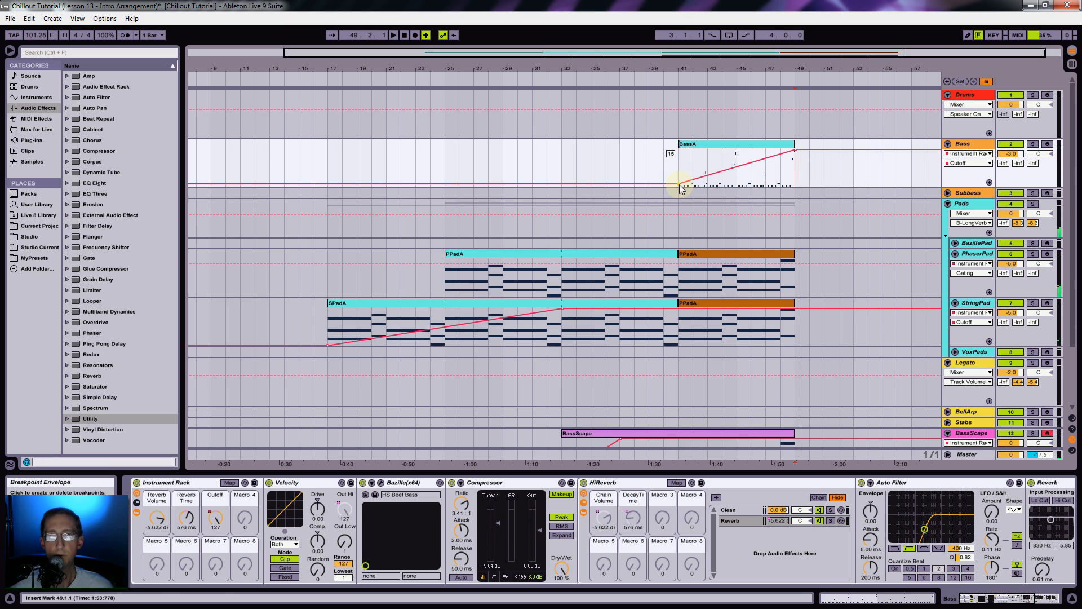
{"action": "left_click", "coordinate": [793, 153]}
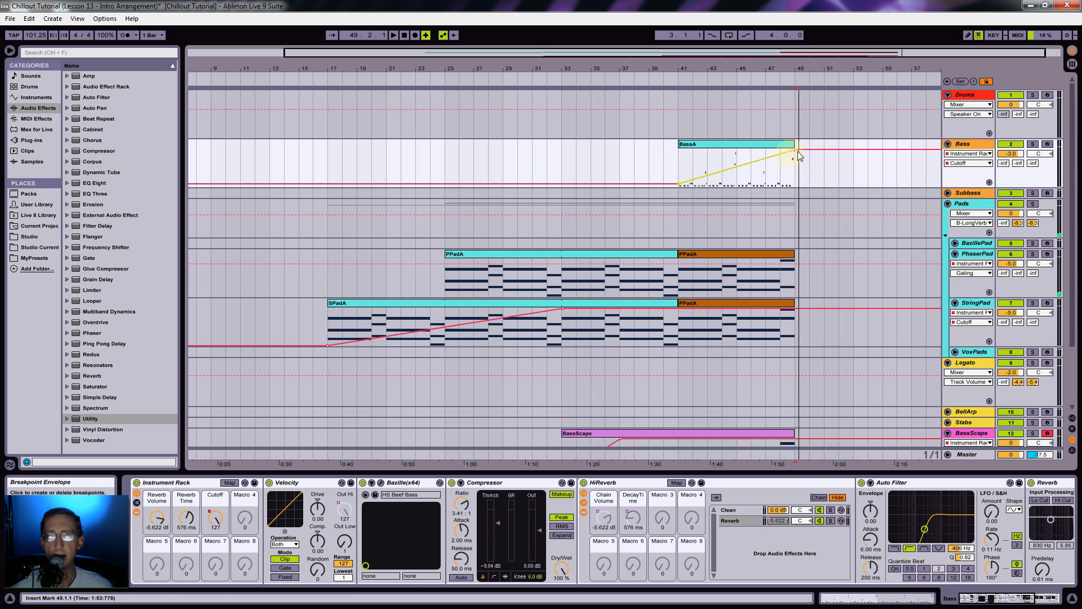
{"action": "left_click", "coordinate": [796, 153]}
{"action": "left_click", "coordinate": [678, 186]}
Step: Add an Auto Filter at the end of the Bass device chain as a high-pass at 12.4 kHz with Q 1.57
{"action": "left_click", "coordinate": [831, 532]}
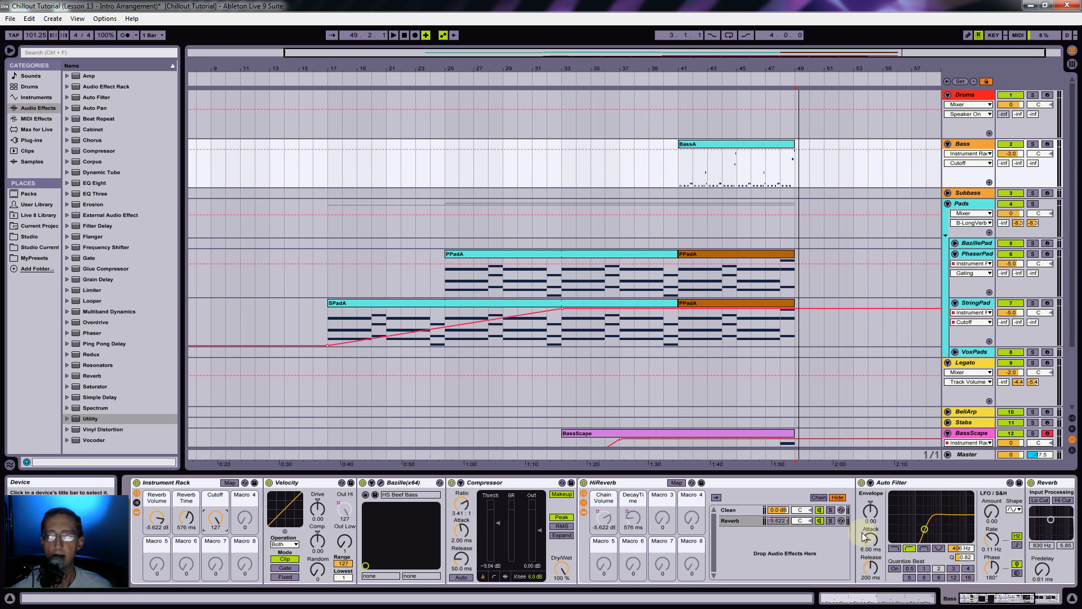
{"action": "left_click_drag", "start_coordinate": [1011, 605], "coordinate": [1044, 597]}
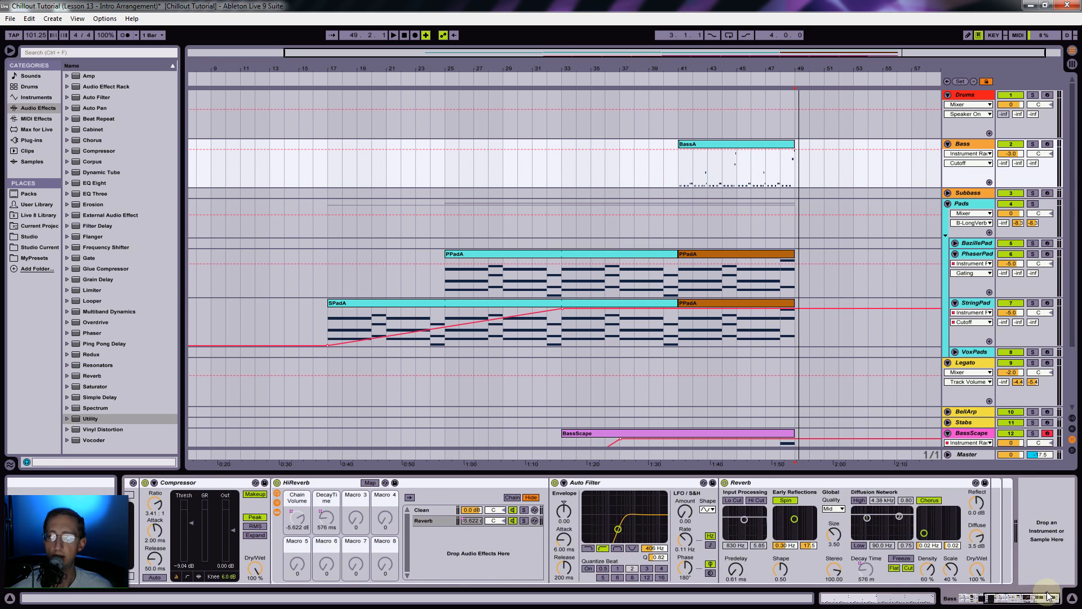
{"action": "left_click_drag", "start_coordinate": [90, 98], "coordinate": [1052, 526]}
{"action": "left_click", "coordinate": [902, 549]}
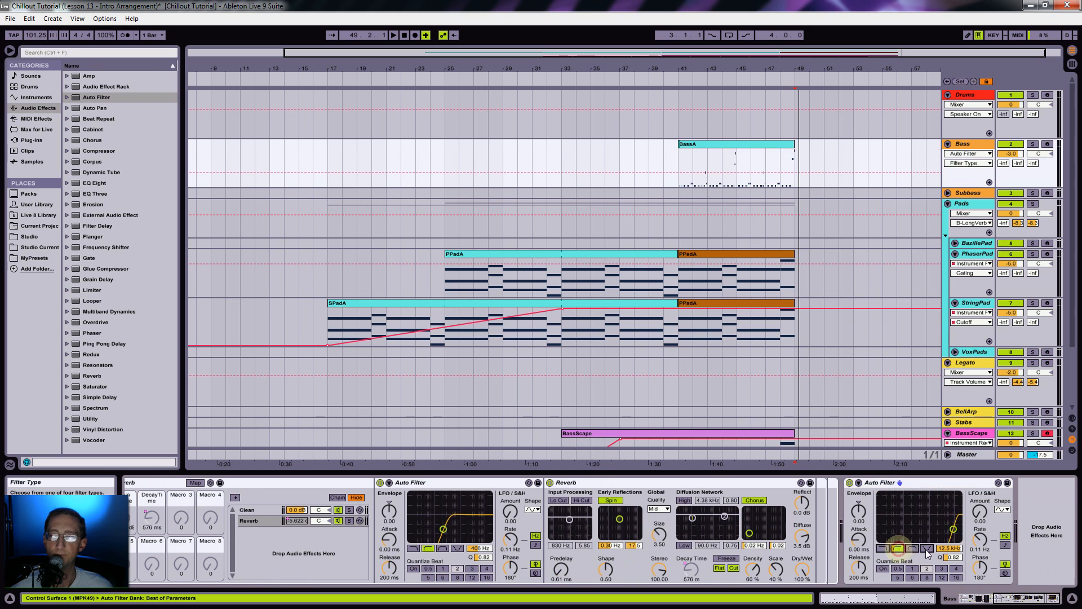
{"action": "left_click_drag", "start_coordinate": [953, 526], "coordinate": [953, 518]}
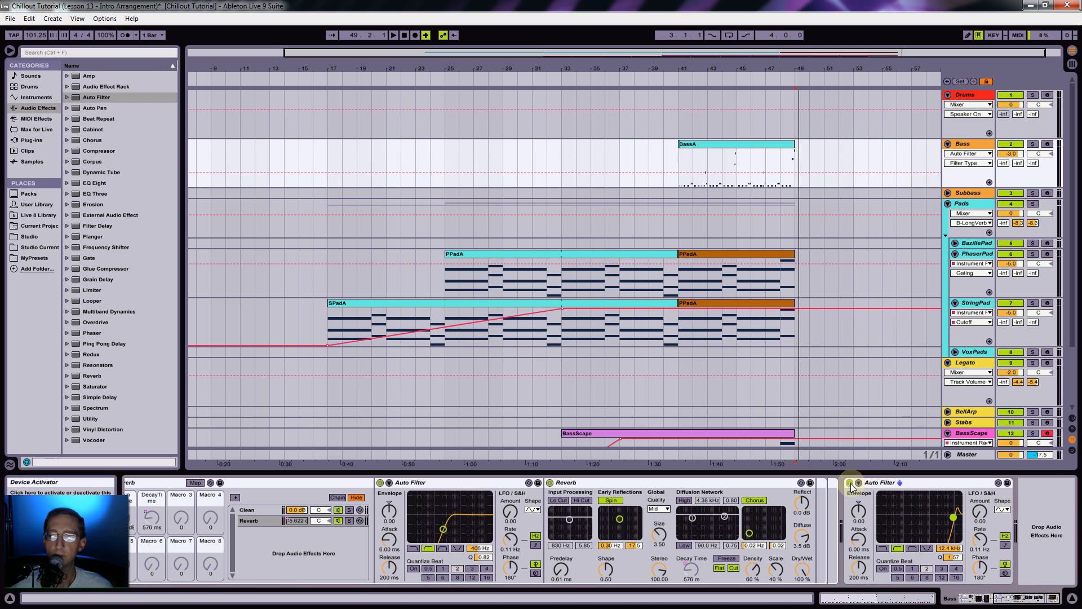
Step: Deactivate the new Auto Filter and automate its Device On to be active only from bar 41 to bar 49
{"action": "left_click", "coordinate": [851, 486]}
{"action": "left_click", "coordinate": [720, 170]}
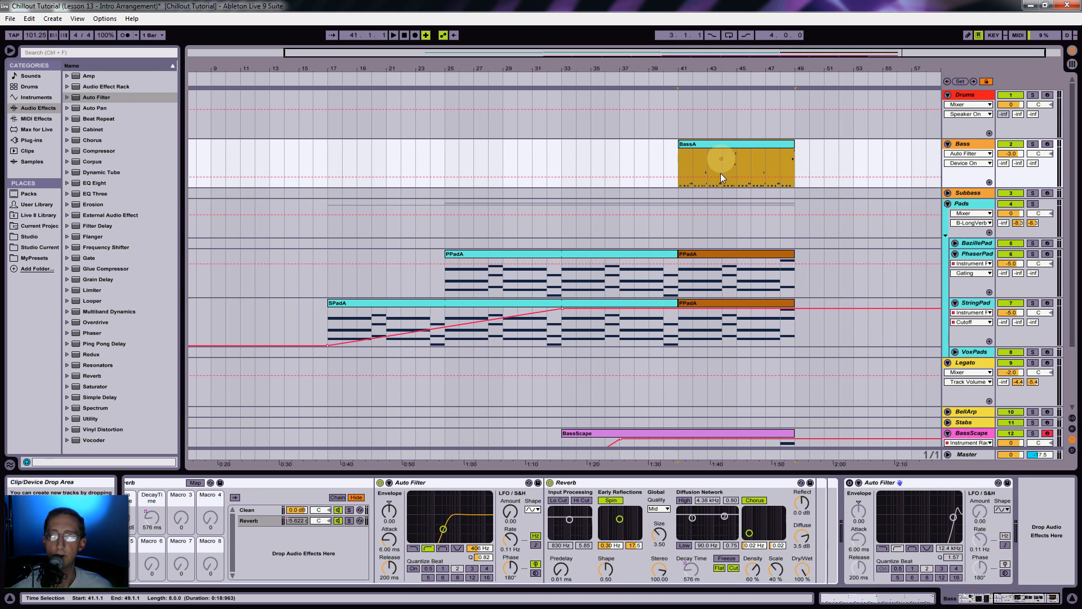
{"action": "left_click_drag", "start_coordinate": [720, 176], "coordinate": [719, 159]}
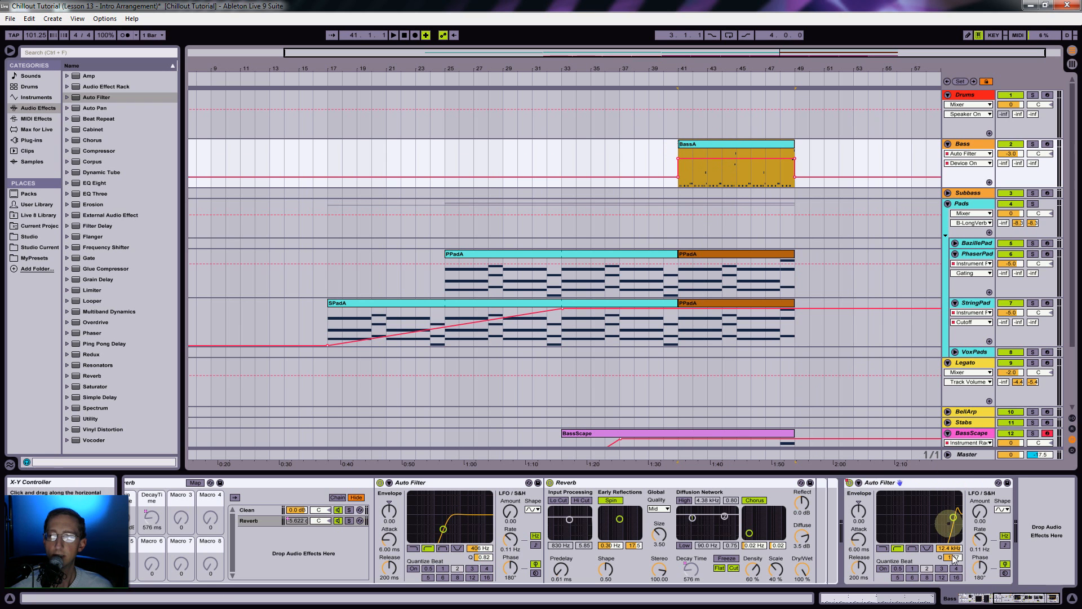
Step: Solo Bass and automate the new Auto Filter's Frequency to fall from about 2.92 kHz at bar 41 to below 100 Hz at bar 49
{"action": "key", "text": "space"}
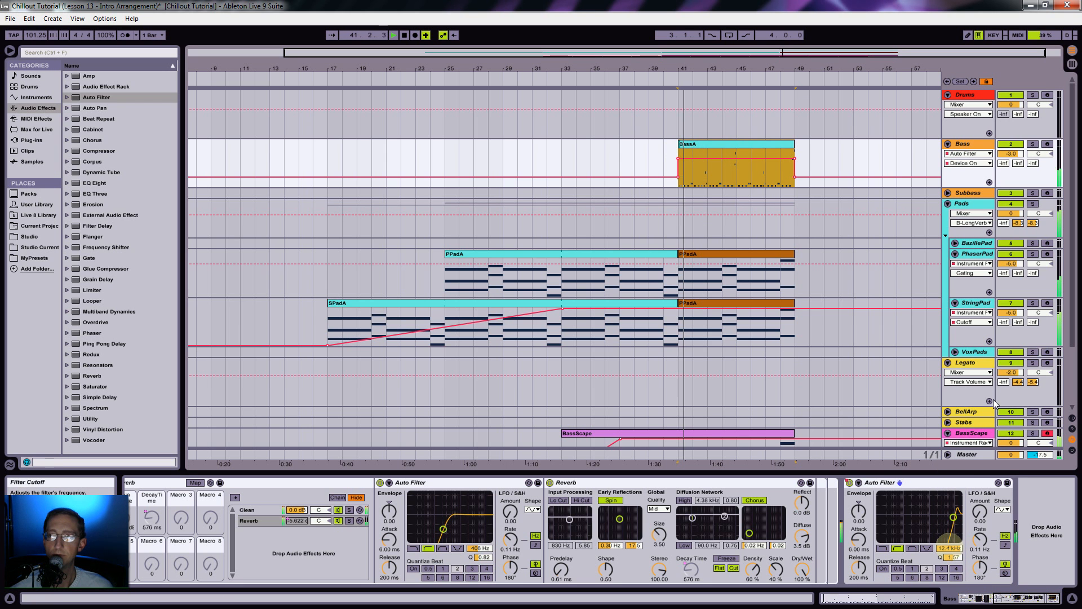
{"action": "left_click", "coordinate": [1033, 145]}
{"action": "left_click_drag", "start_coordinate": [949, 548], "coordinate": [946, 558]}
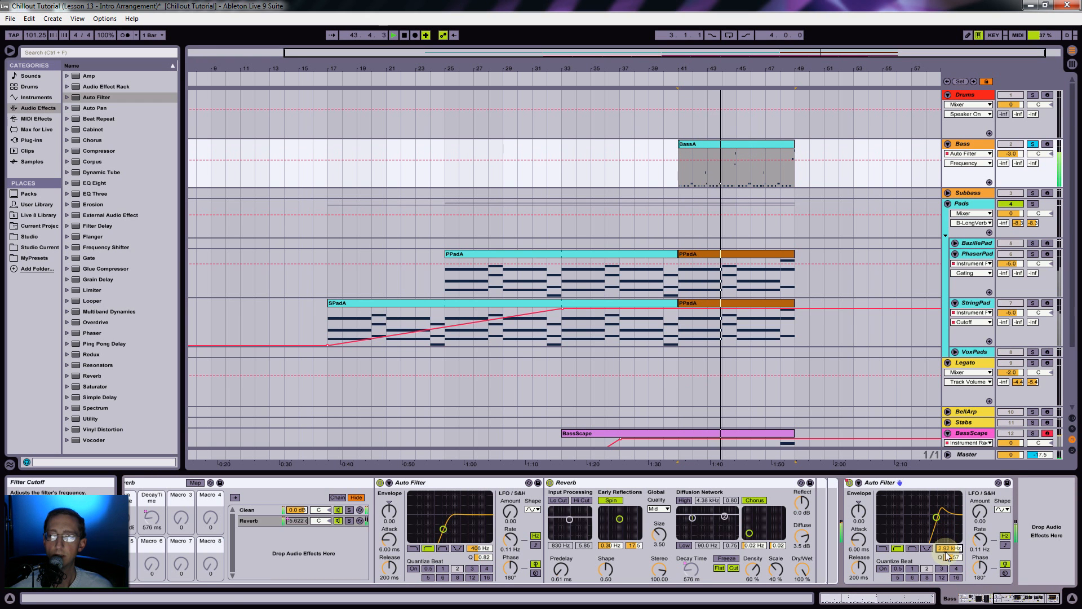
{"action": "left_click", "coordinate": [678, 162]}
{"action": "left_click", "coordinate": [677, 161]}
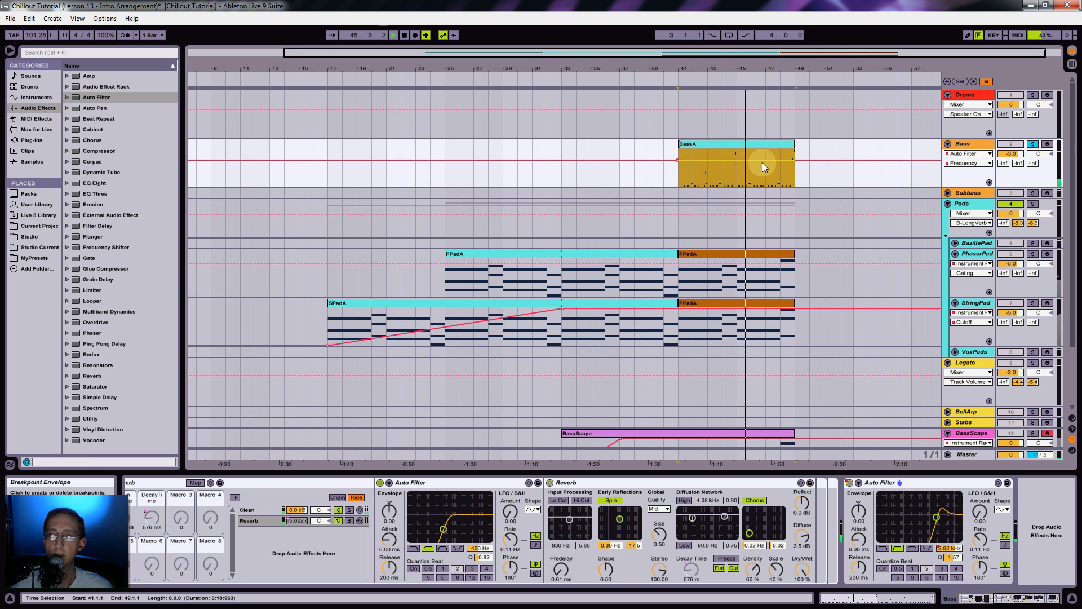
{"action": "left_click", "coordinate": [763, 160]}
{"action": "left_click_drag", "start_coordinate": [761, 162], "coordinate": [796, 179]}
Step: Automate the new Auto Filter's Resonance to fall from 1.57 at bar 41 to about 0.54 at bar 49
{"action": "left_click", "coordinate": [954, 557]}
{"action": "left_click", "coordinate": [710, 158]}
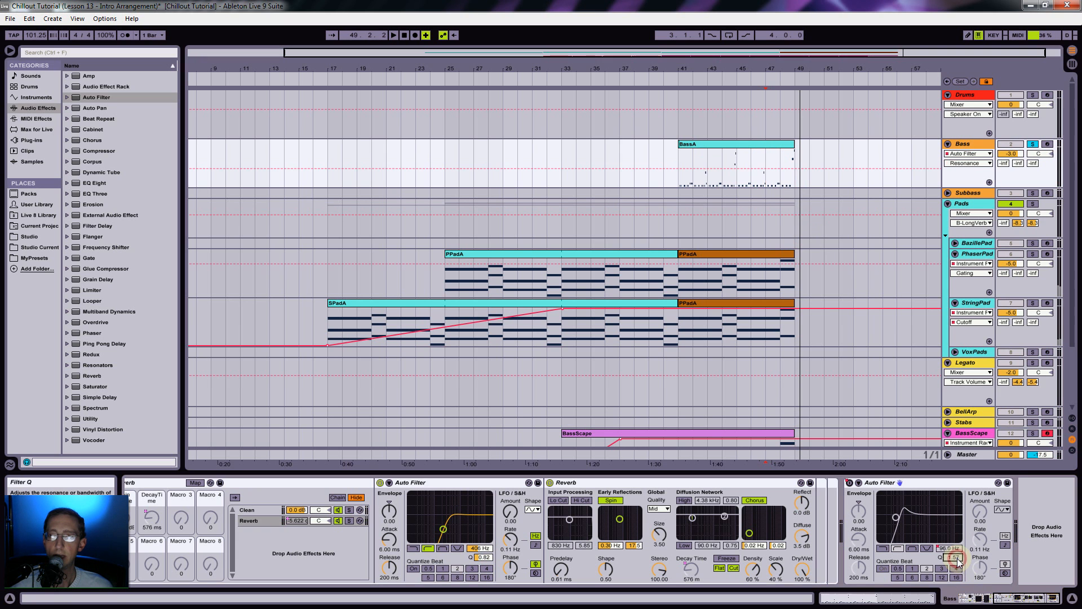
{"action": "left_click", "coordinate": [679, 168]}
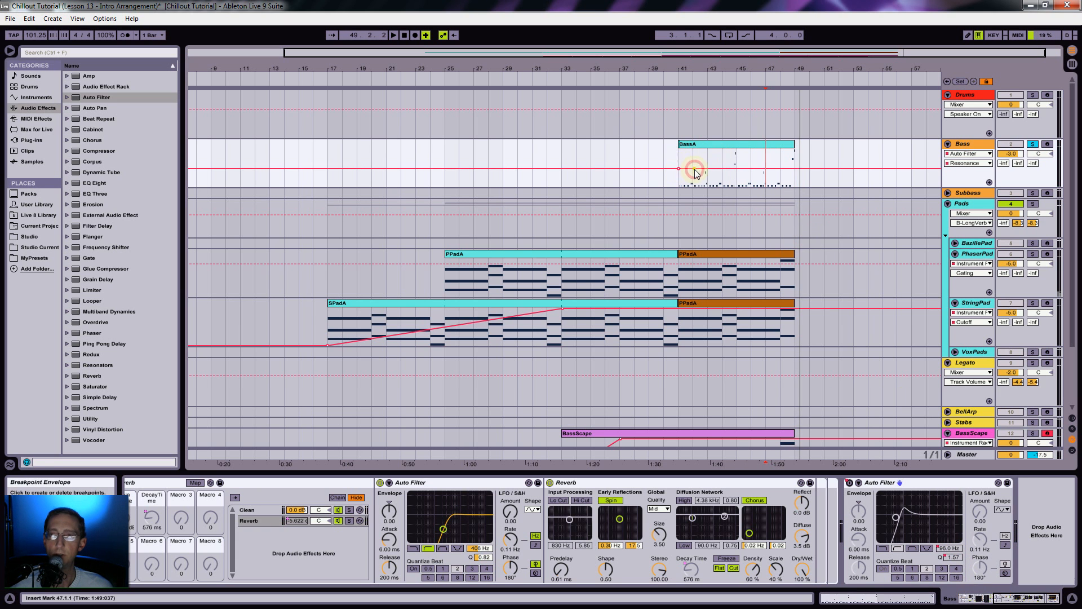
{"action": "left_click", "coordinate": [696, 168]}
{"action": "left_click", "coordinate": [800, 179]}
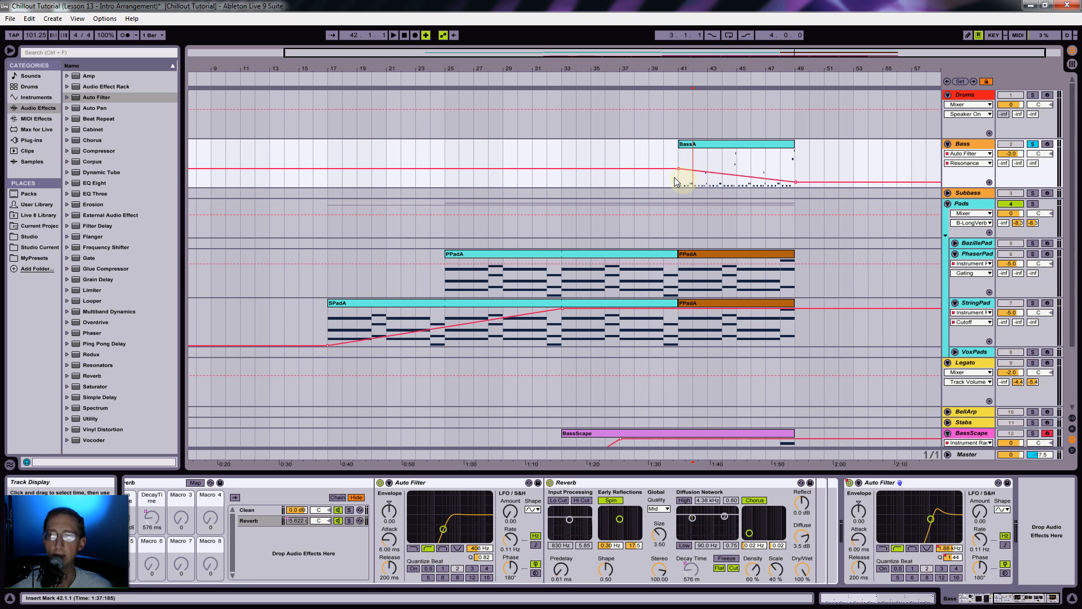
Step: Clear the Bass solo and play bars 41 through 49 to check the filter sweep in the mix
{"action": "left_click", "coordinate": [1033, 144]}
{"action": "key", "text": "space"}
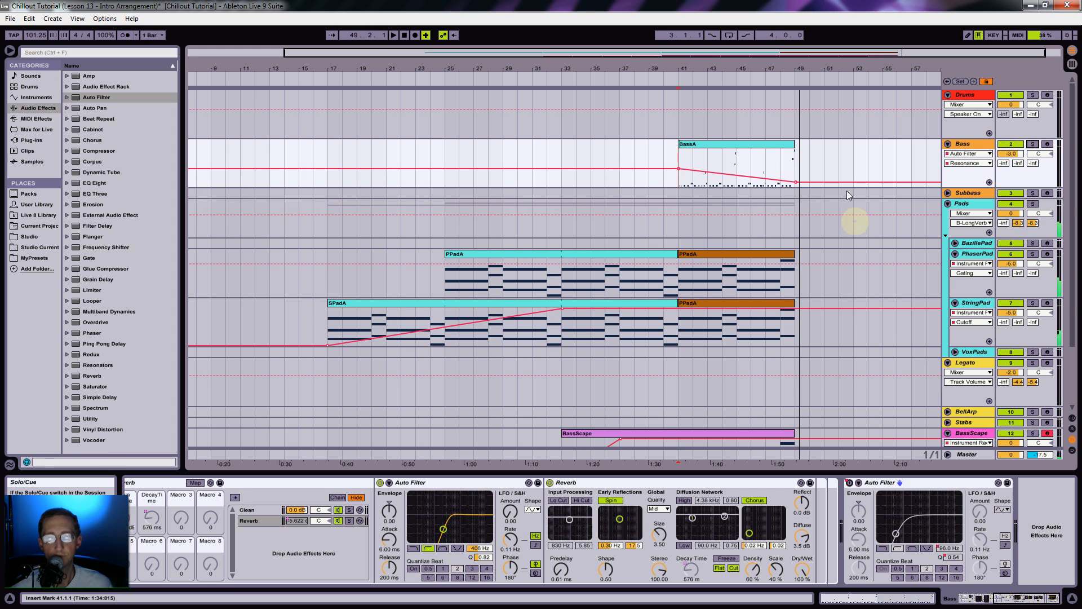
Step: Trim the ends of the BassA clip and the two PPadA clips on PhaserPad and StringPad back to 48.4.1
{"action": "left_click_drag", "start_coordinate": [794, 65], "coordinate": [648, 67]}
{"action": "left_click_drag", "start_coordinate": [653, 146], "coordinate": [626, 152]}
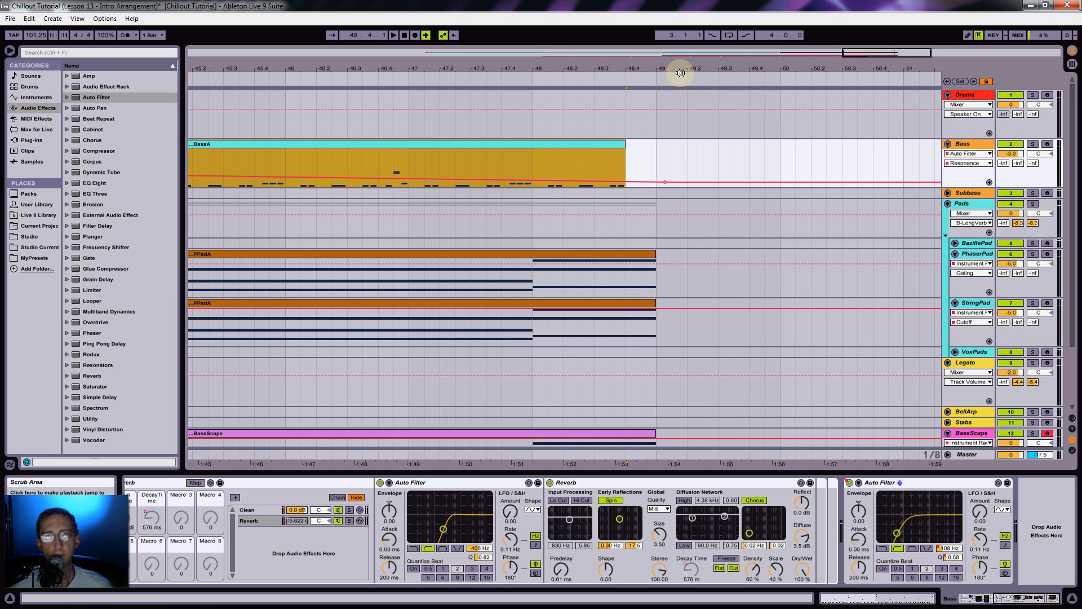
{"action": "left_click", "coordinate": [641, 255]}
{"action": "left_click", "coordinate": [641, 305], "text": "shift"}
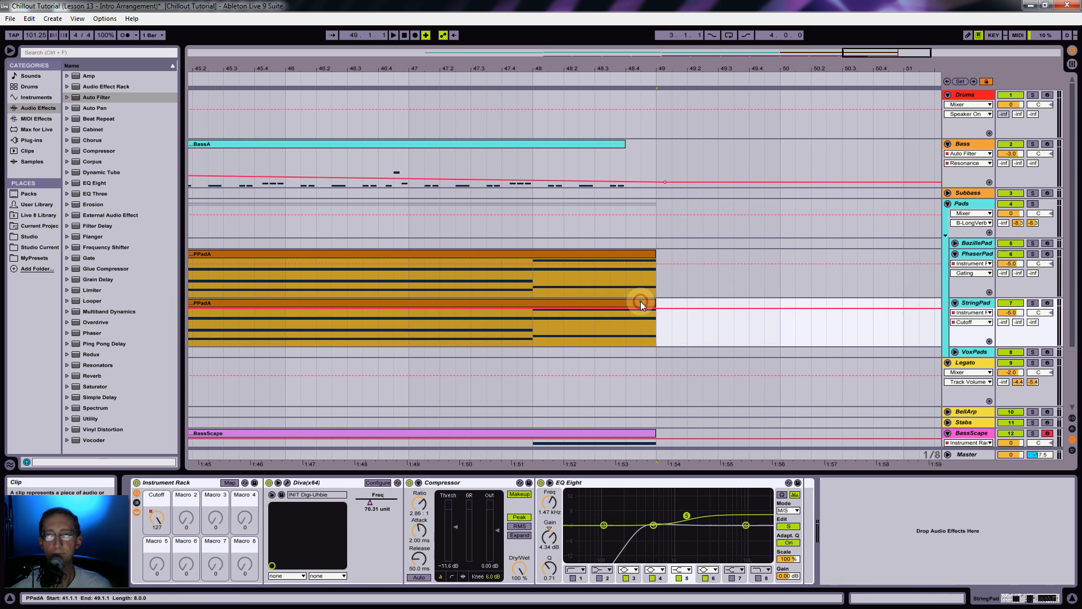
{"action": "left_click_drag", "start_coordinate": [652, 302], "coordinate": [625, 302]}
Step: Trim the ends of the BassScape and Comet clips back to 48.4.1 and save the set
{"action": "scroll", "coordinate": [720, 252], "scroll_direction": "down", "scroll_amount": 3}
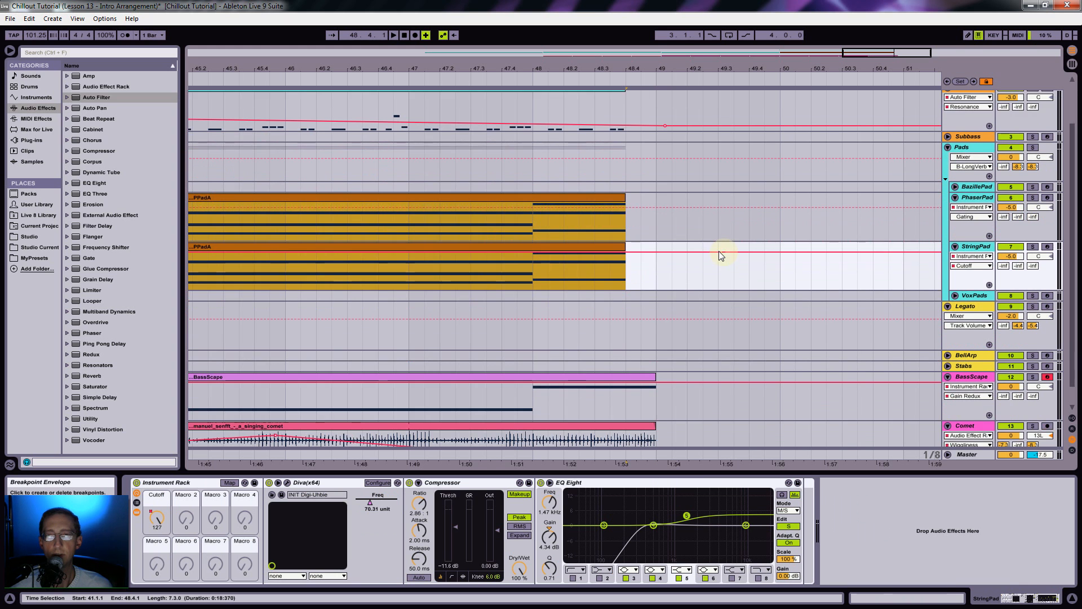
{"action": "left_click_drag", "start_coordinate": [655, 355], "coordinate": [628, 359]}
{"action": "left_click_drag", "start_coordinate": [655, 404], "coordinate": [628, 409]}
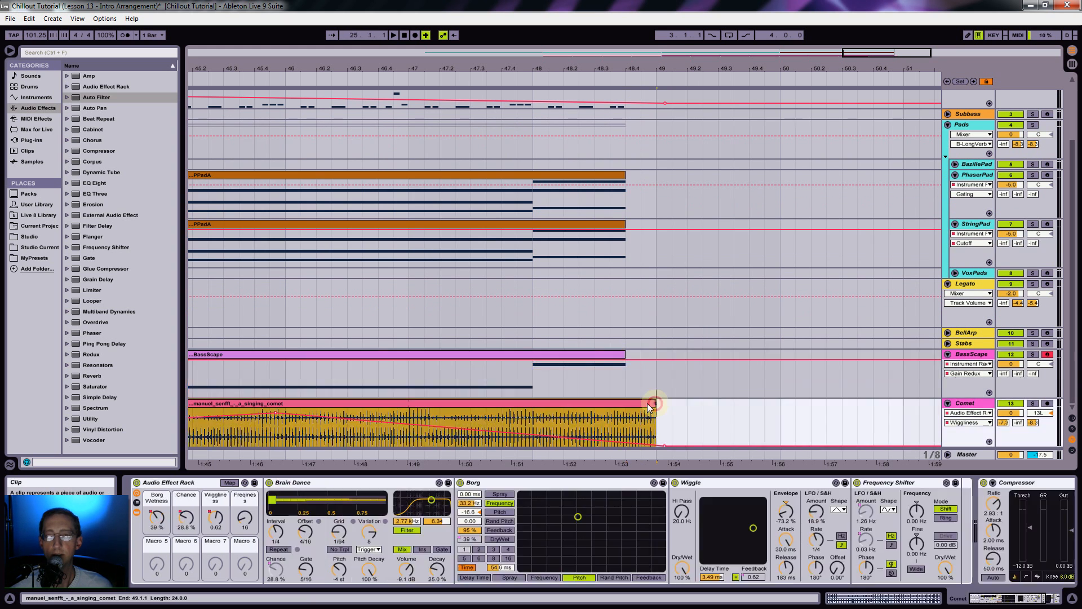
{"action": "left_click", "coordinate": [735, 297]}
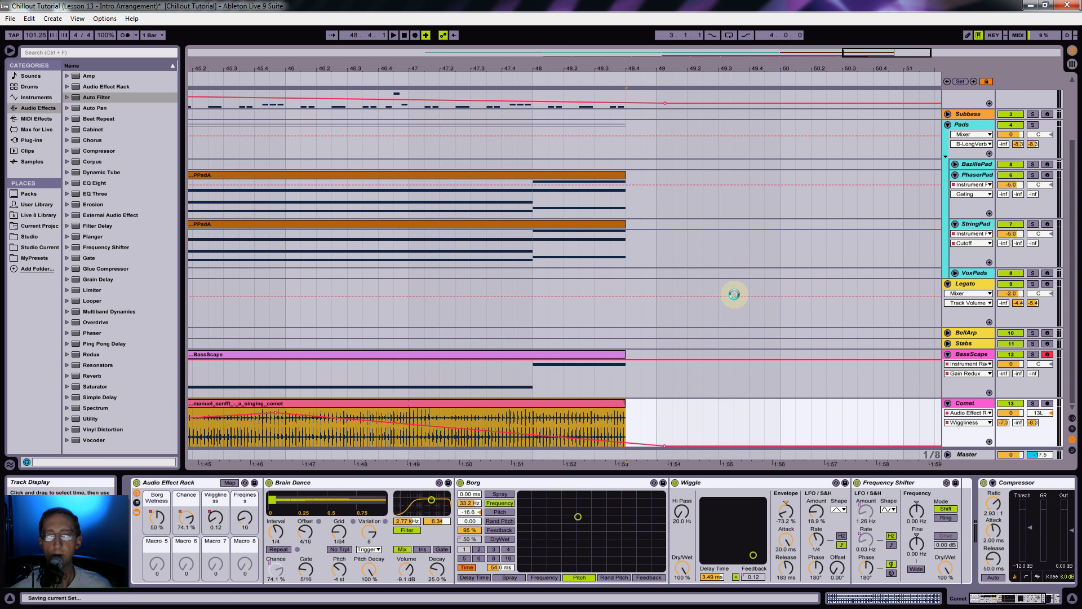
Step: Examine the Drums track and its Drum Rack chains in the Session View, returning to the arrangement
{"action": "scroll", "coordinate": [708, 303], "scroll_direction": "up", "scroll_amount": 3}
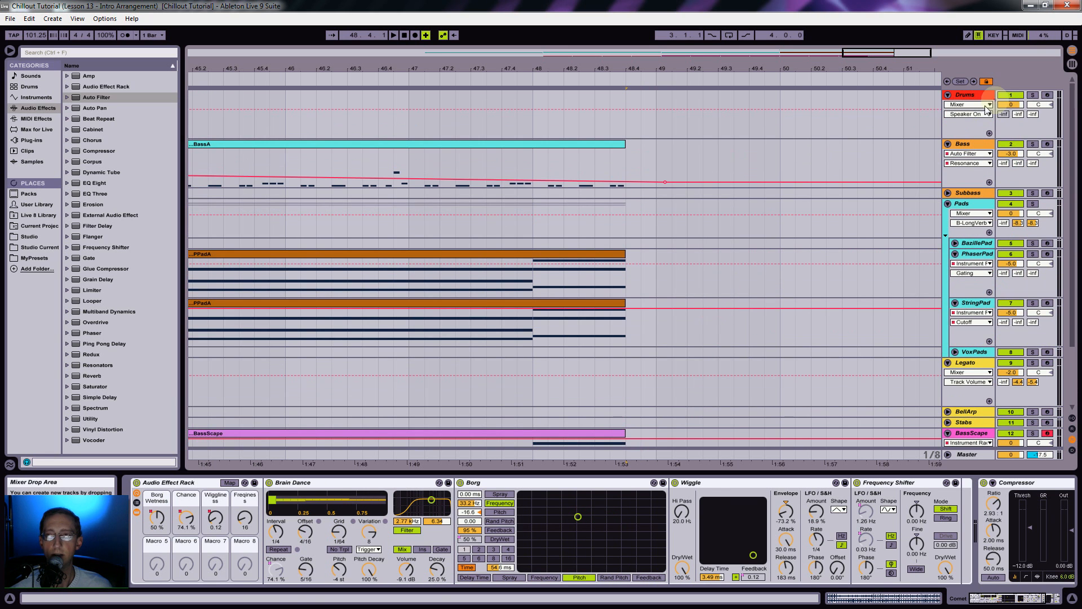
{"action": "left_click", "coordinate": [947, 95]}
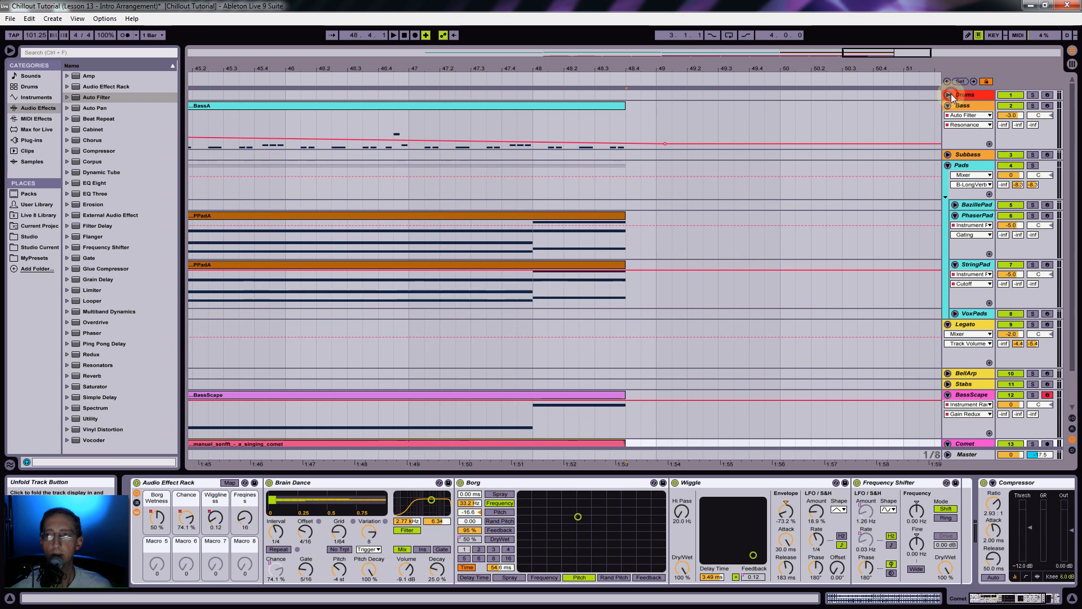
{"action": "left_click", "coordinate": [949, 96]}
{"action": "left_click", "coordinate": [973, 96]}
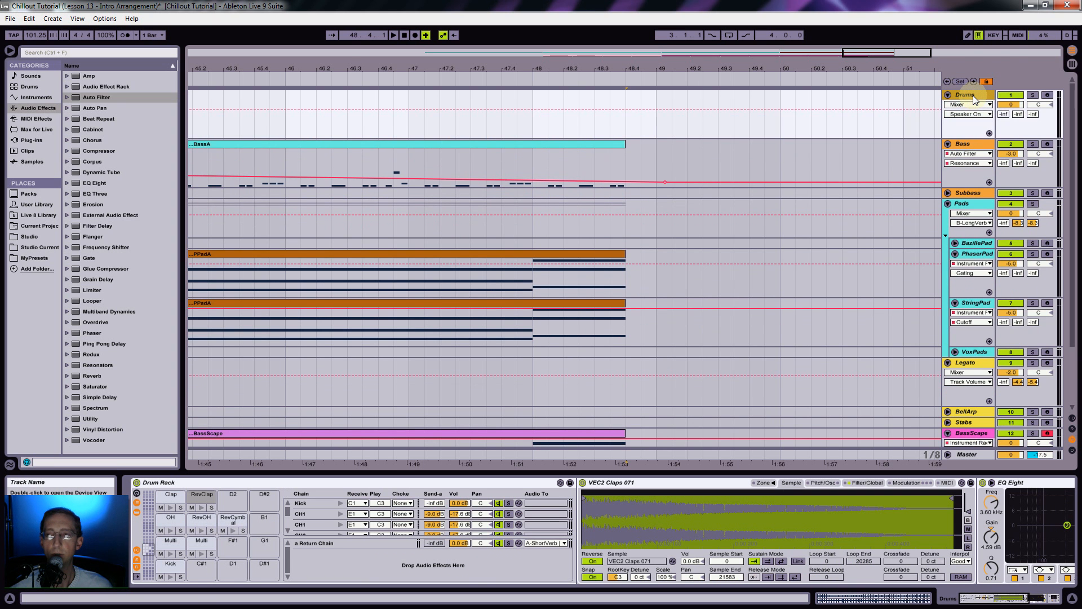
{"action": "key", "text": "Tab"}
{"action": "left_click", "coordinate": [226, 61]}
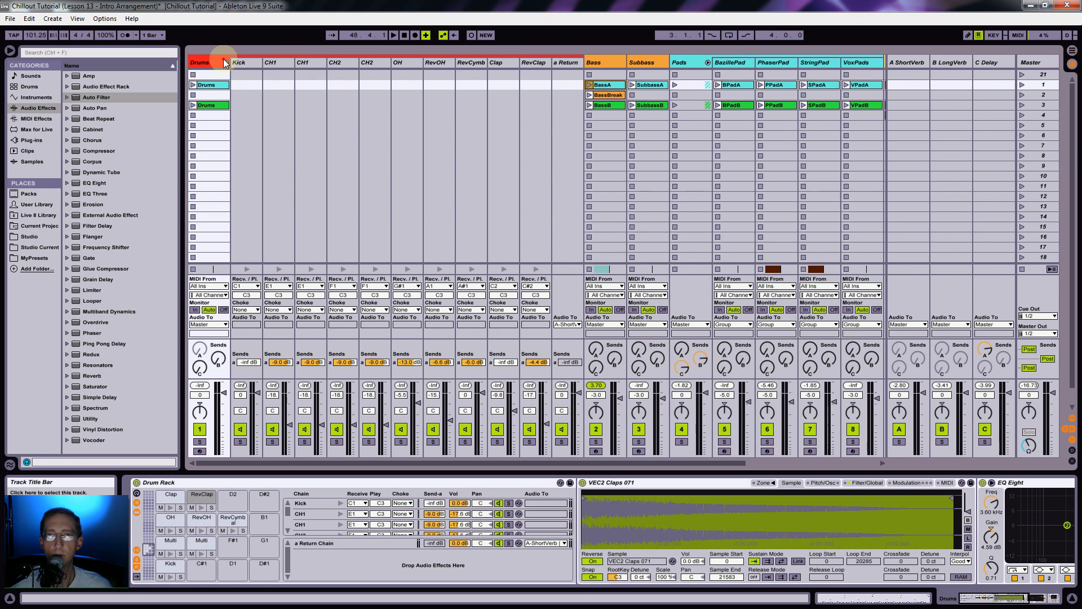
{"action": "left_click", "coordinate": [225, 62]}
{"action": "key", "text": "Tab"}
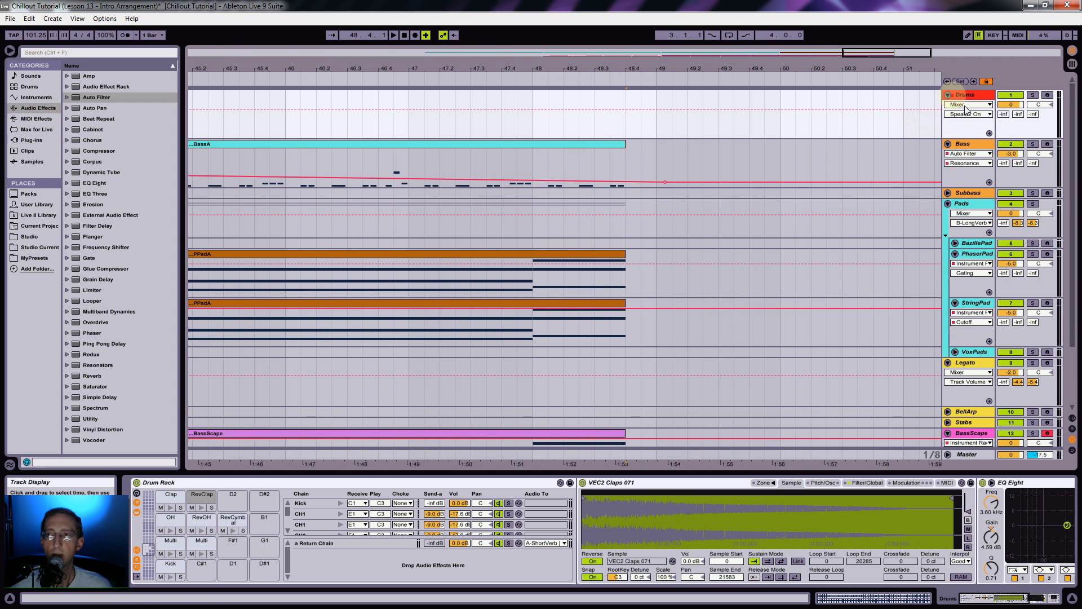
Step: Insert an audio track named SnareDrum directly below Drums and colour it red
{"action": "right_click", "coordinate": [970, 97]}
{"action": "left_click", "coordinate": [902, 173]}
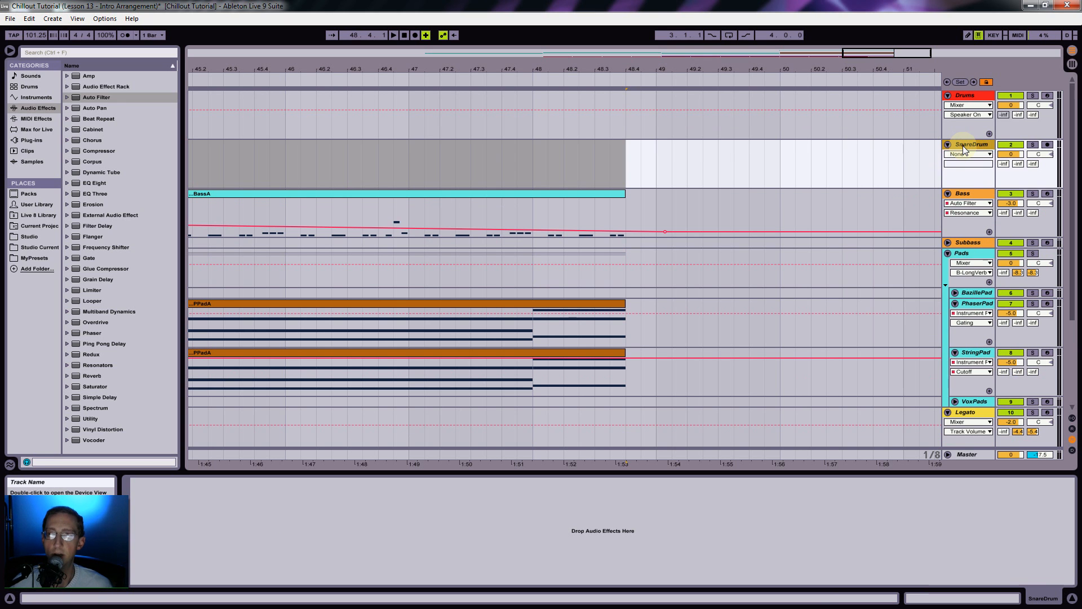
{"action": "right_click", "coordinate": [965, 149]}
{"action": "left_click", "coordinate": [849, 300]}
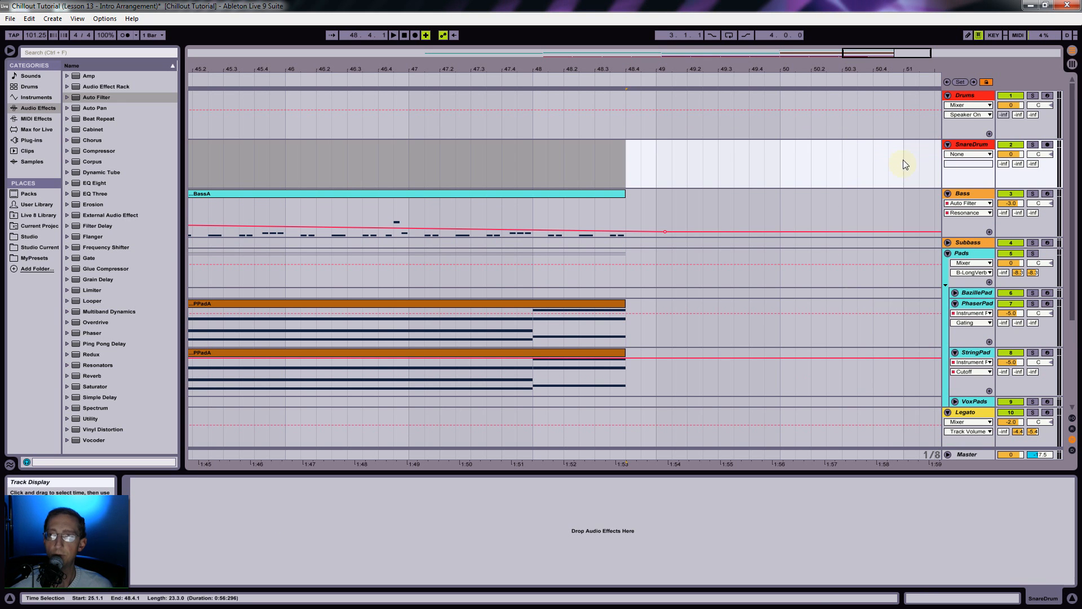
Step: Browse the Studio samples to the VEC2 Snares folder inside VEC2
{"action": "left_click", "coordinate": [24, 238]}
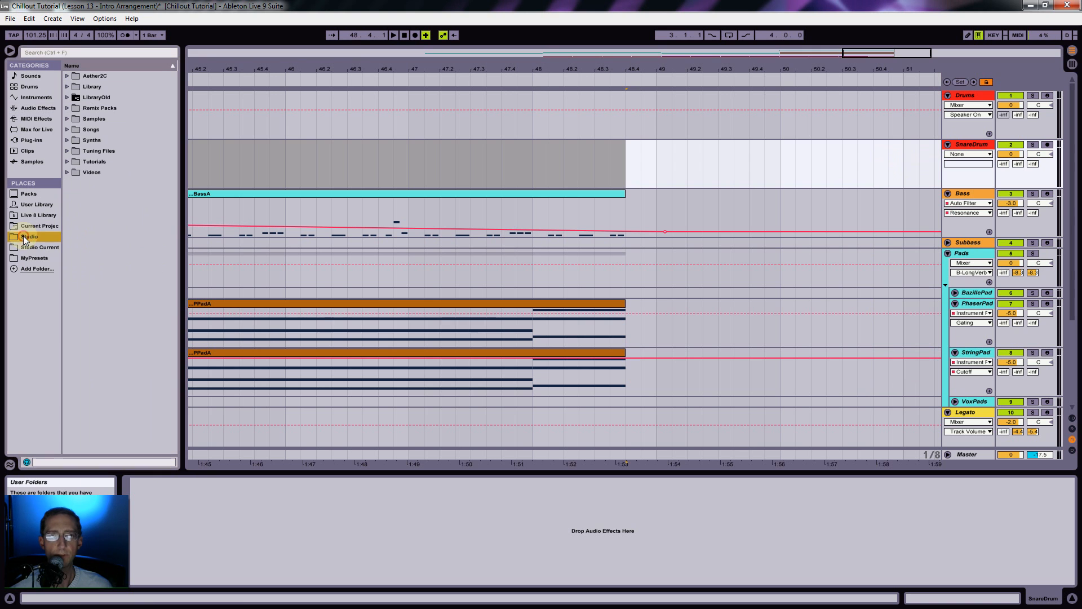
{"action": "left_click", "coordinate": [67, 119]}
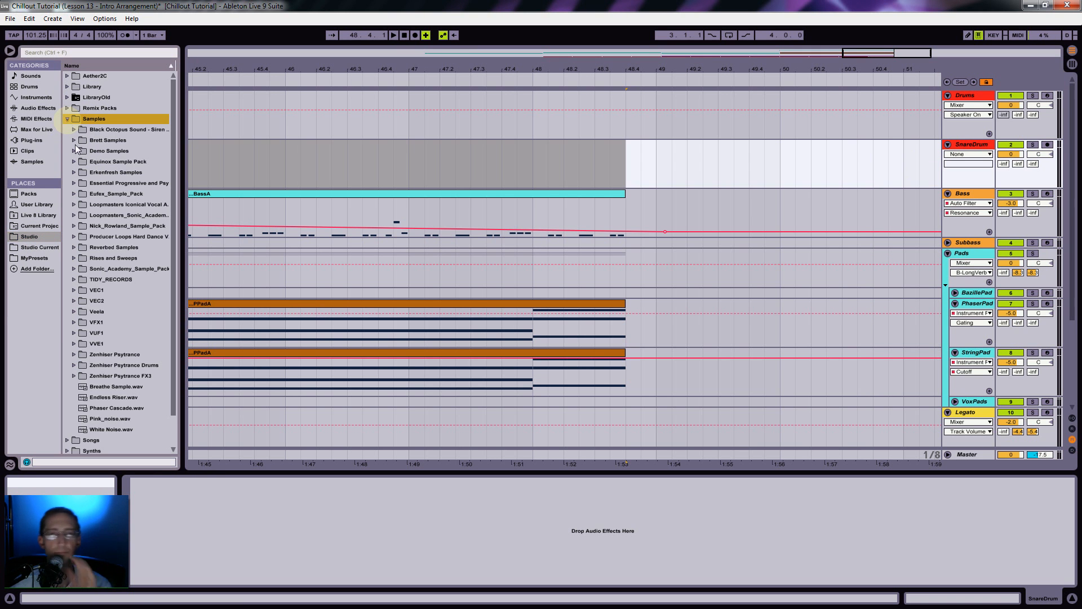
{"action": "left_click", "coordinate": [74, 301]}
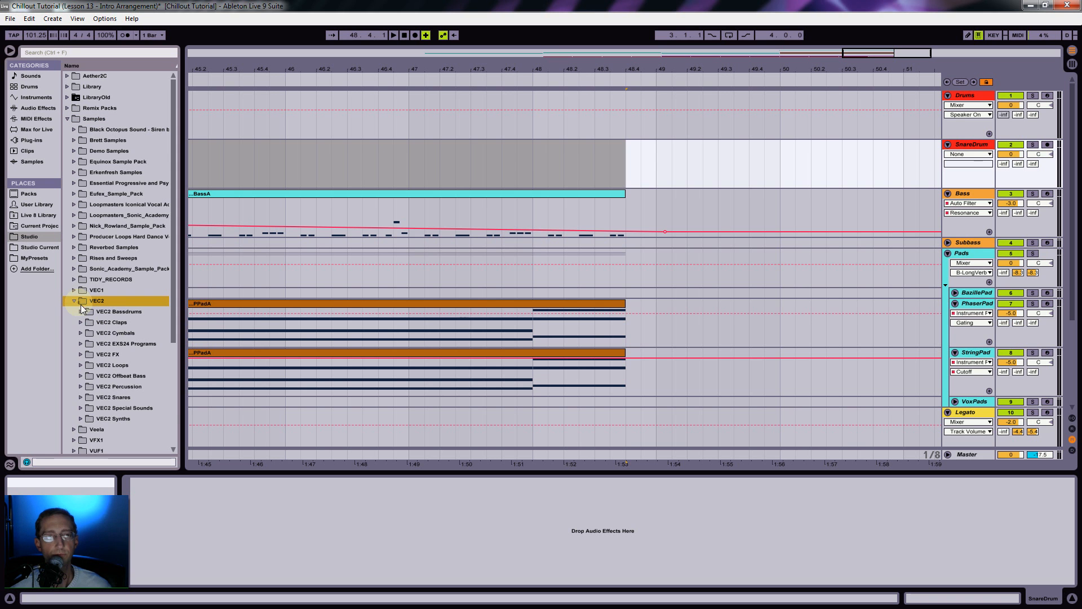
{"action": "left_click", "coordinate": [79, 397]}
{"action": "left_click_drag", "start_coordinate": [177, 158], "coordinate": [167, 314]}
Step: Audition the snare samples from VEC2 Snares 055.wav to VEC2 Snares 065.wav
{"action": "left_click", "coordinate": [127, 319]}
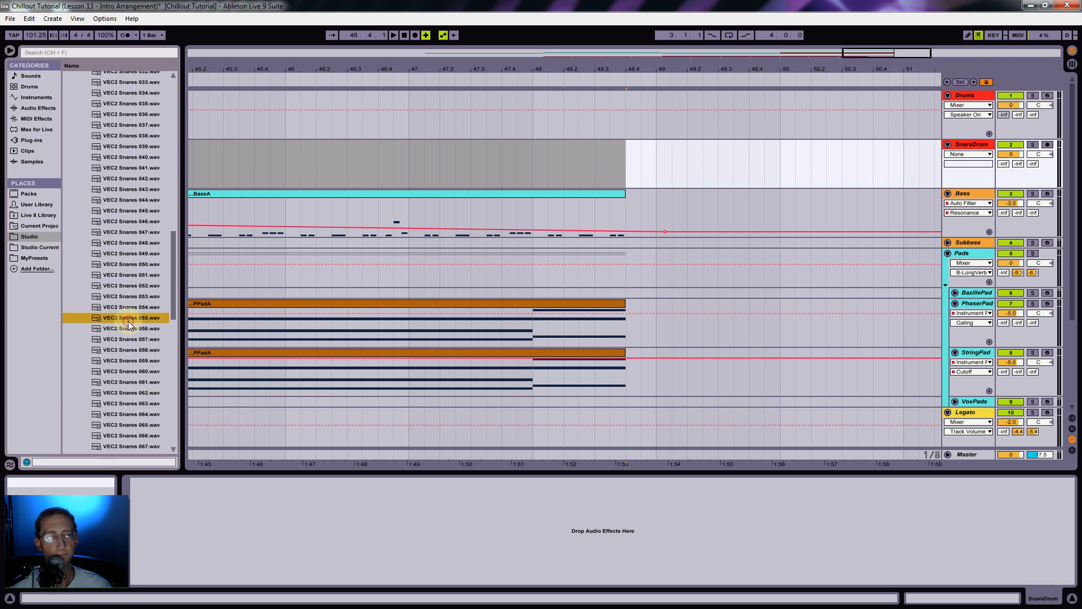
{"action": "key", "text": "Down"}
{"action": "key", "text": "Down"}
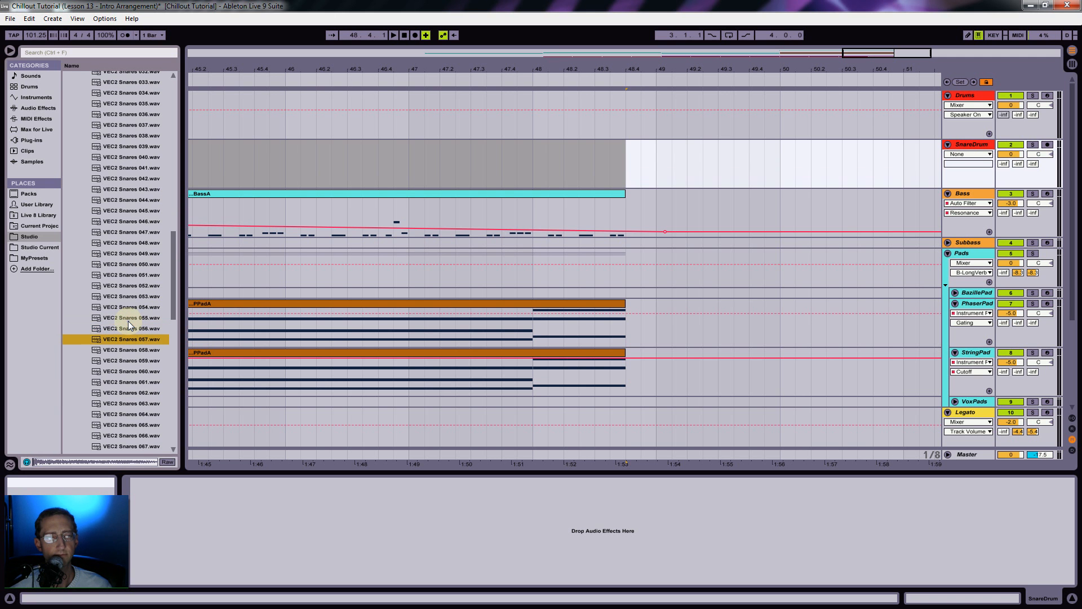
{"action": "key", "text": "Down"}
{"action": "key", "text": "Down"}
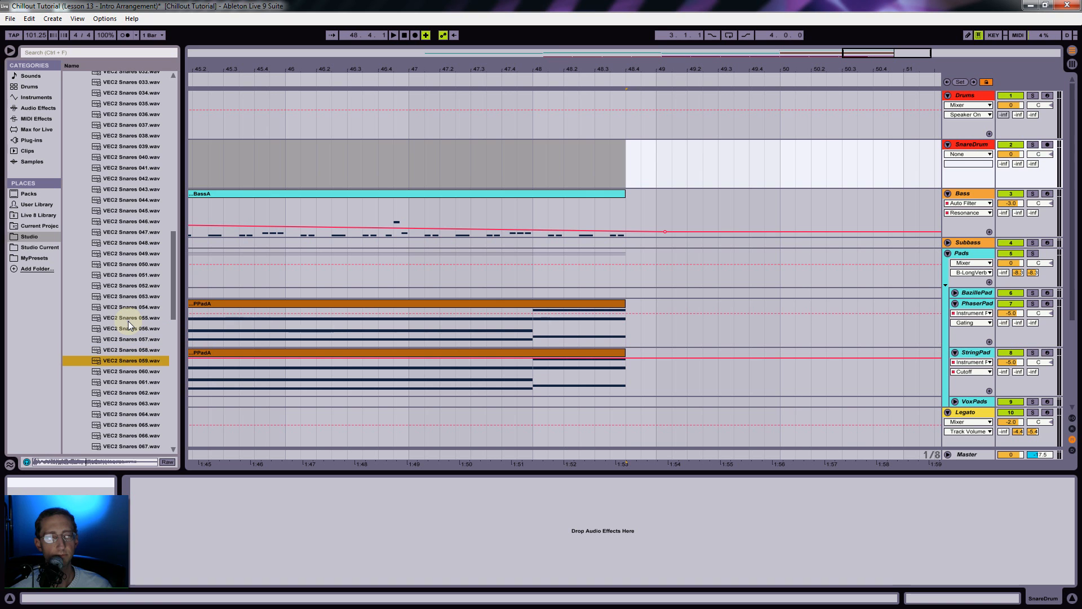
{"action": "key", "text": "Down"}
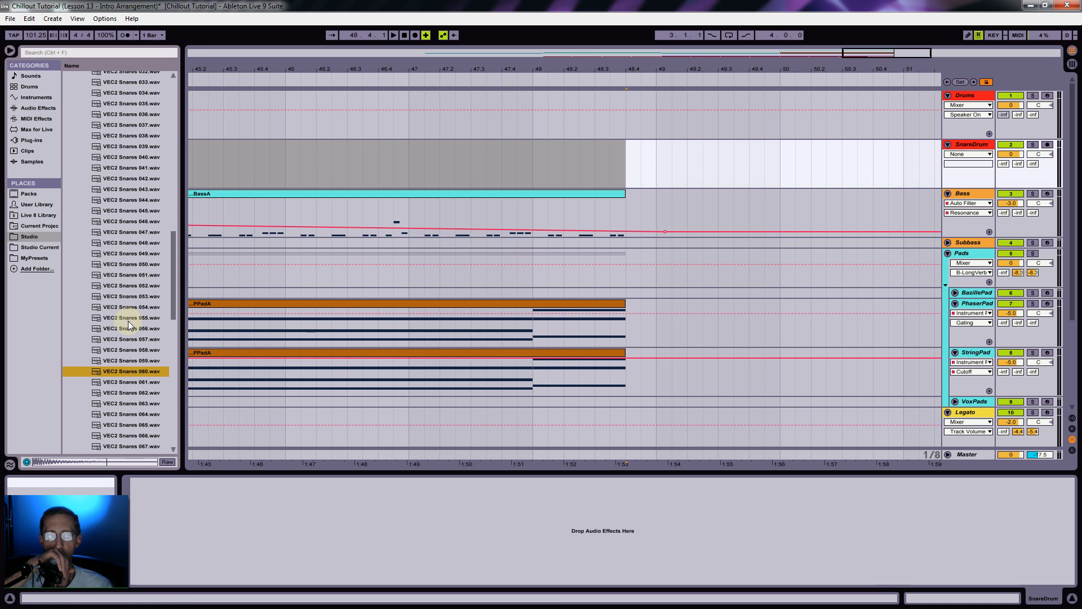
{"action": "key", "text": "Down"}
{"action": "key", "text": "Down"}
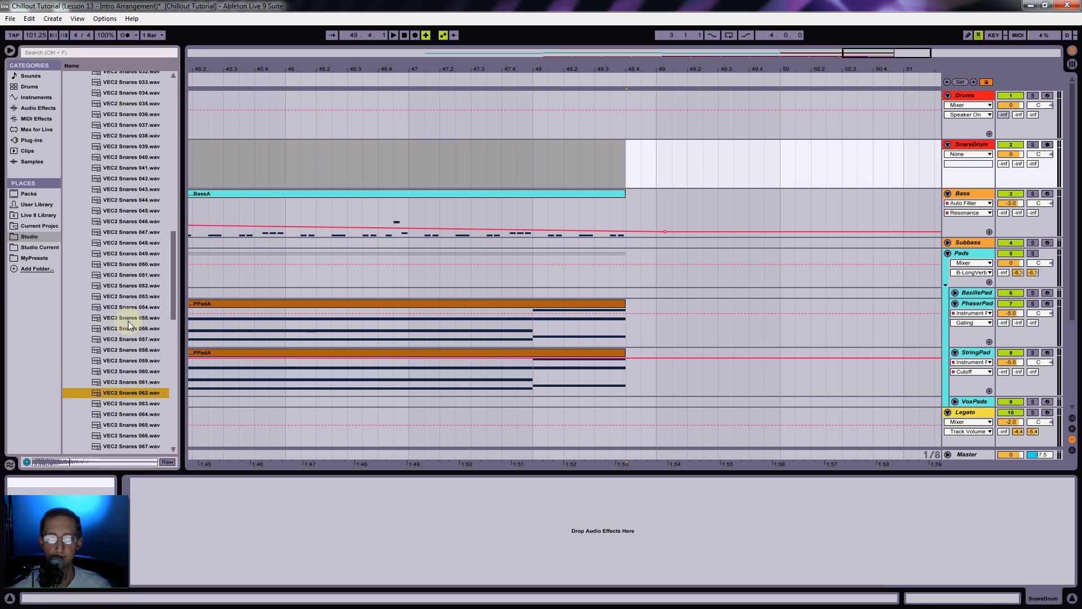
{"action": "key", "text": "Down"}
{"action": "key", "text": "Down"}
{"action": "key", "text": "Down"}
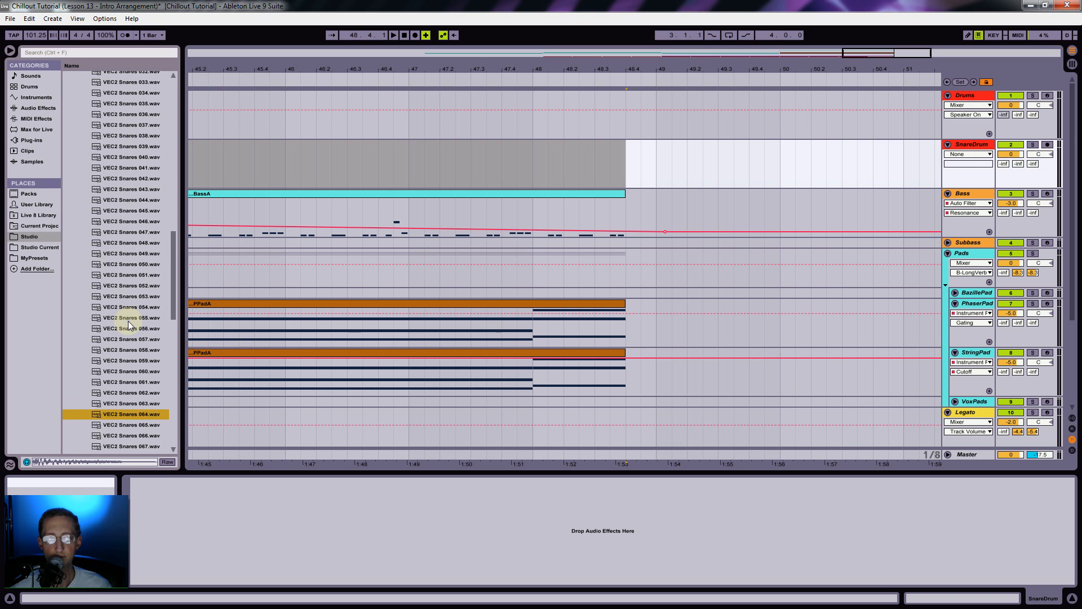
Step: Continue auditioning snare samples further down the folder, up to VEC2 Snares 091.wav
{"action": "scroll", "coordinate": [148, 309], "scroll_direction": "down", "scroll_amount": 5}
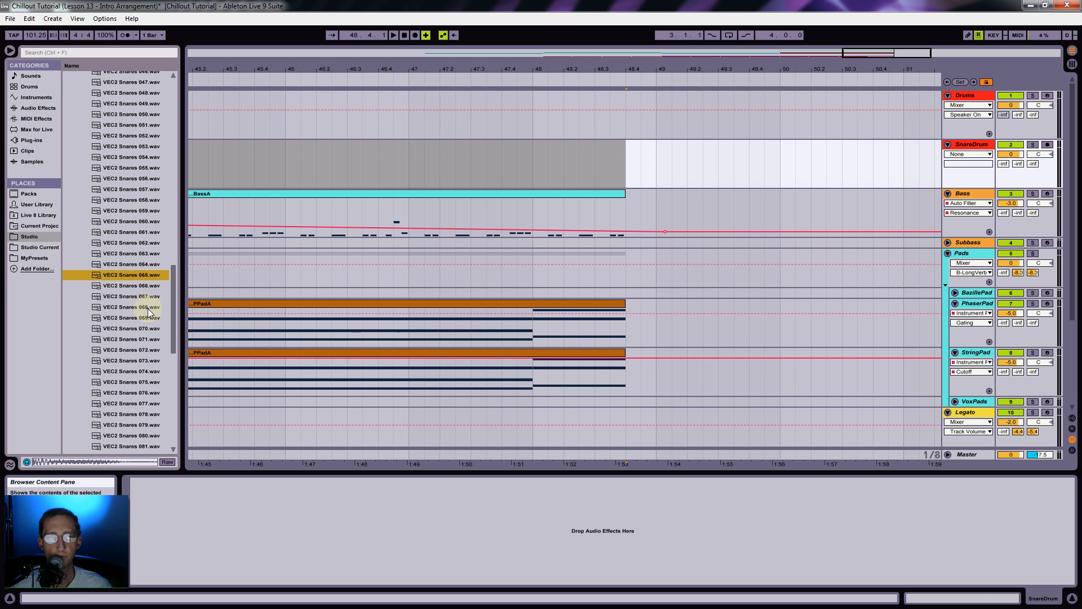
{"action": "left_click", "coordinate": [148, 307]}
{"action": "scroll", "coordinate": [147, 309], "scroll_direction": "down", "scroll_amount": 3}
{"action": "left_click", "coordinate": [147, 306]}
{"action": "scroll", "coordinate": [147, 309], "scroll_direction": "down", "scroll_amount": 3}
{"action": "left_click", "coordinate": [148, 306]}
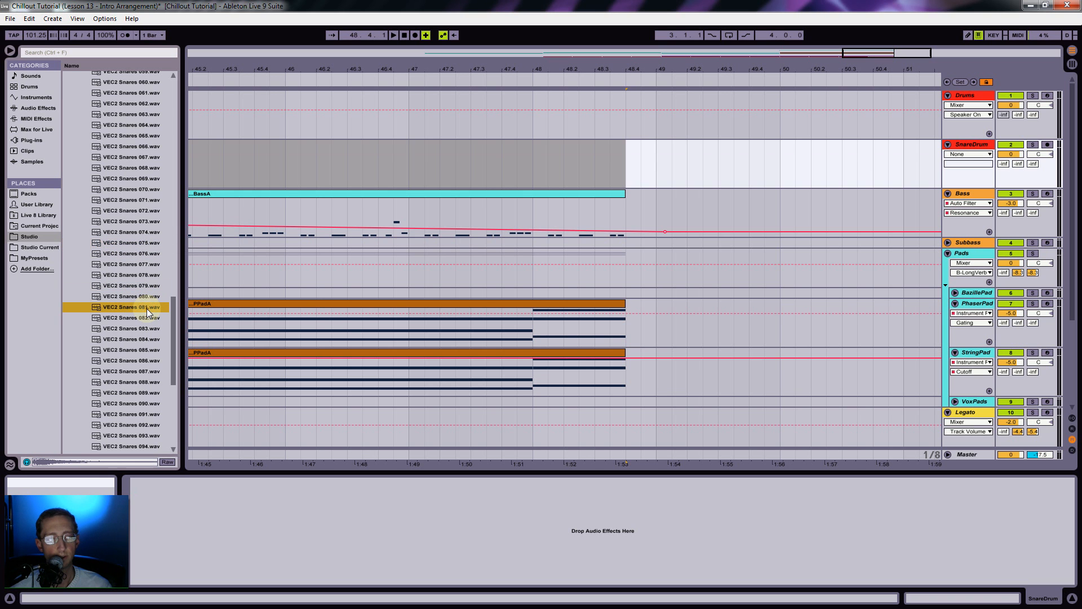
{"action": "scroll", "coordinate": [147, 311], "scroll_direction": "down", "scroll_amount": 2}
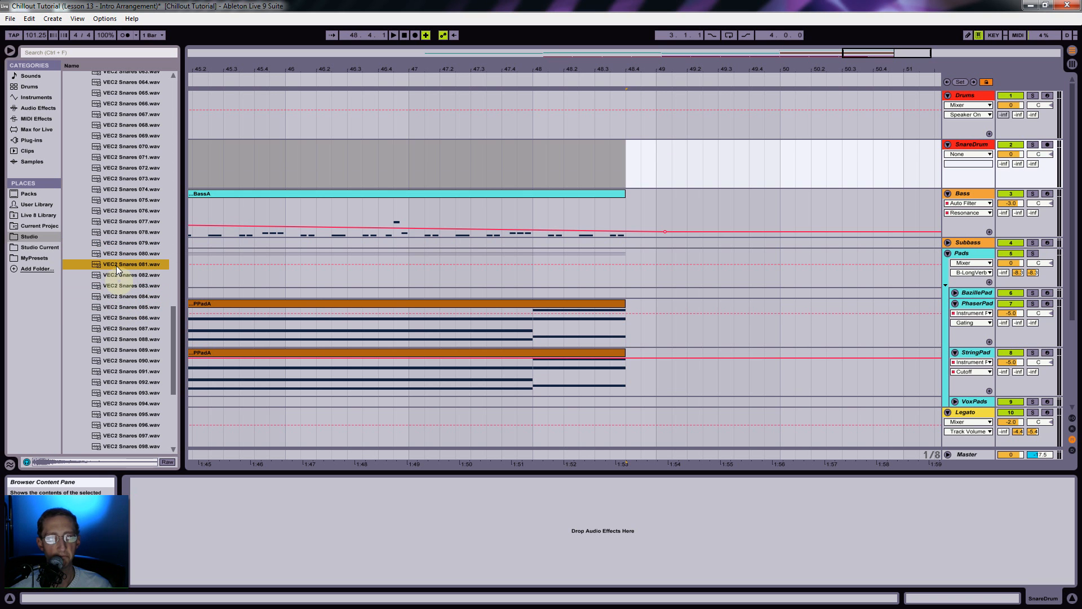
{"action": "key", "text": "Down"}
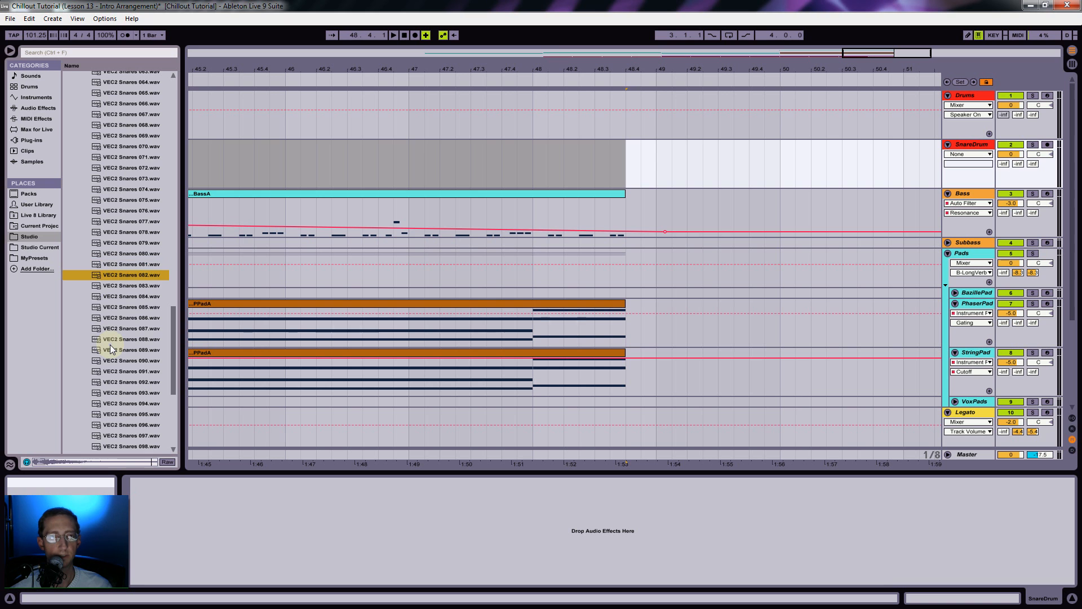
{"action": "key", "text": "Down"}
{"action": "key", "text": "Up"}
{"action": "key", "text": "Up"}
{"action": "key", "text": "Up"}
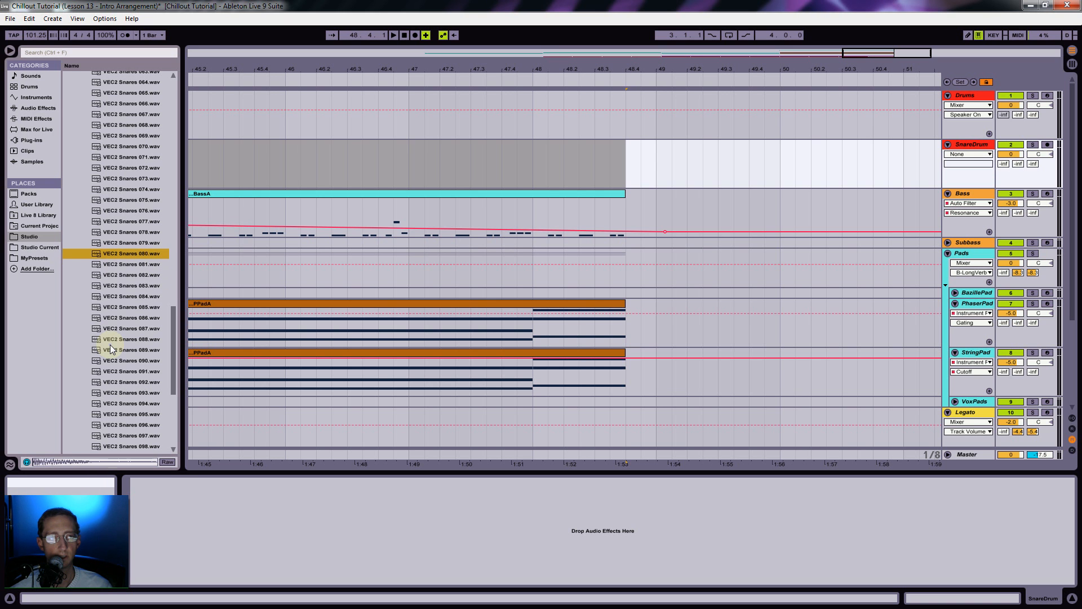
{"action": "key", "text": "Down"}
{"action": "key", "text": "Down"}
{"action": "key", "text": "Down"}
{"action": "key", "text": "Down"}
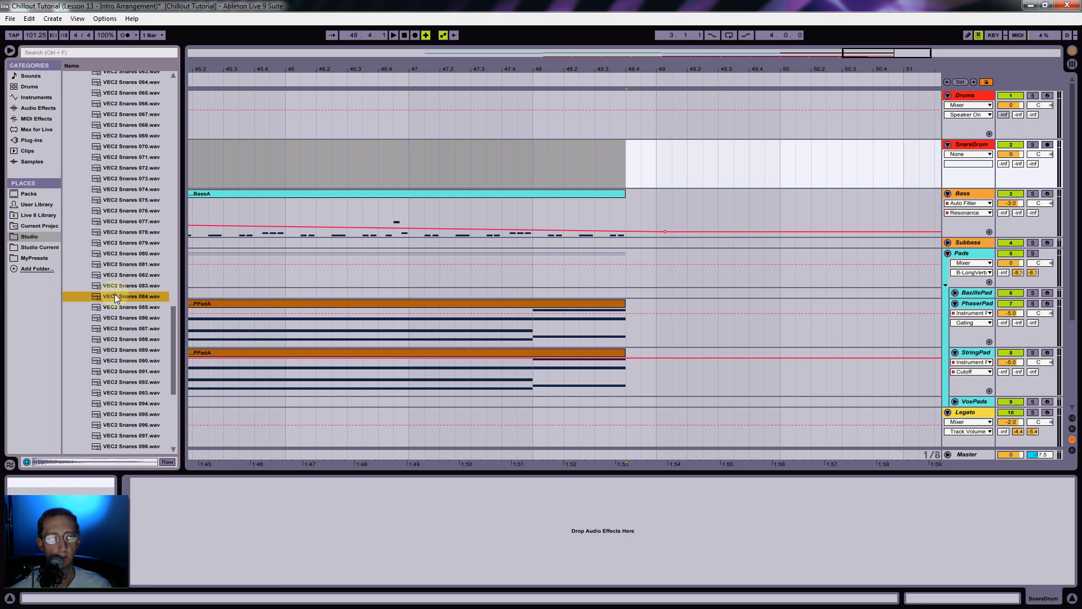
{"action": "key", "text": "Down"}
{"action": "key", "text": "Down"}
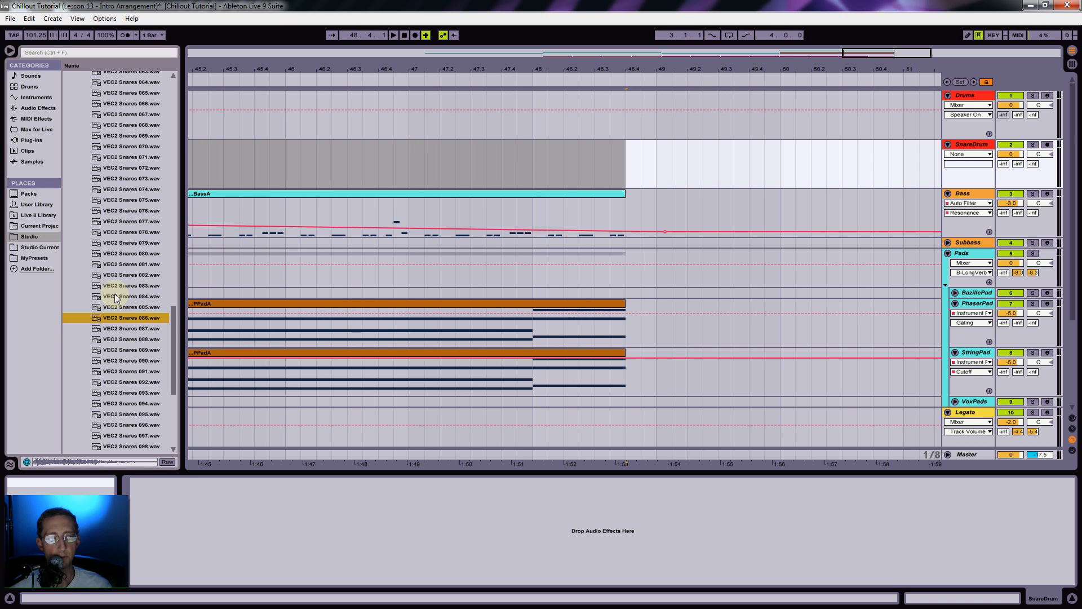
{"action": "key", "text": "Down"}
{"action": "key", "text": "Down"}
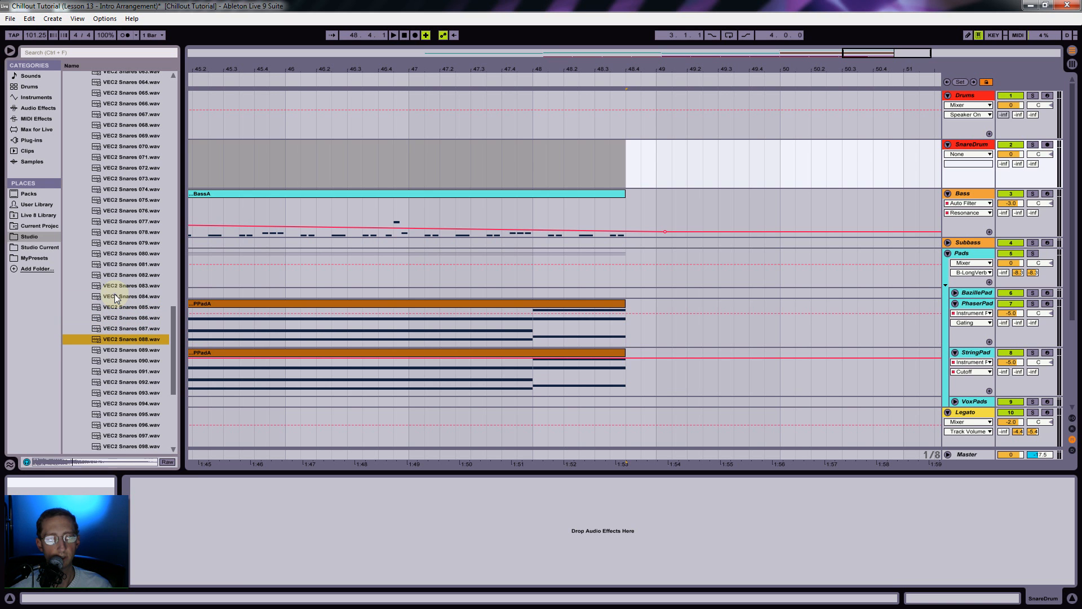
{"action": "key", "text": "Down"}
{"action": "key", "text": "Down"}
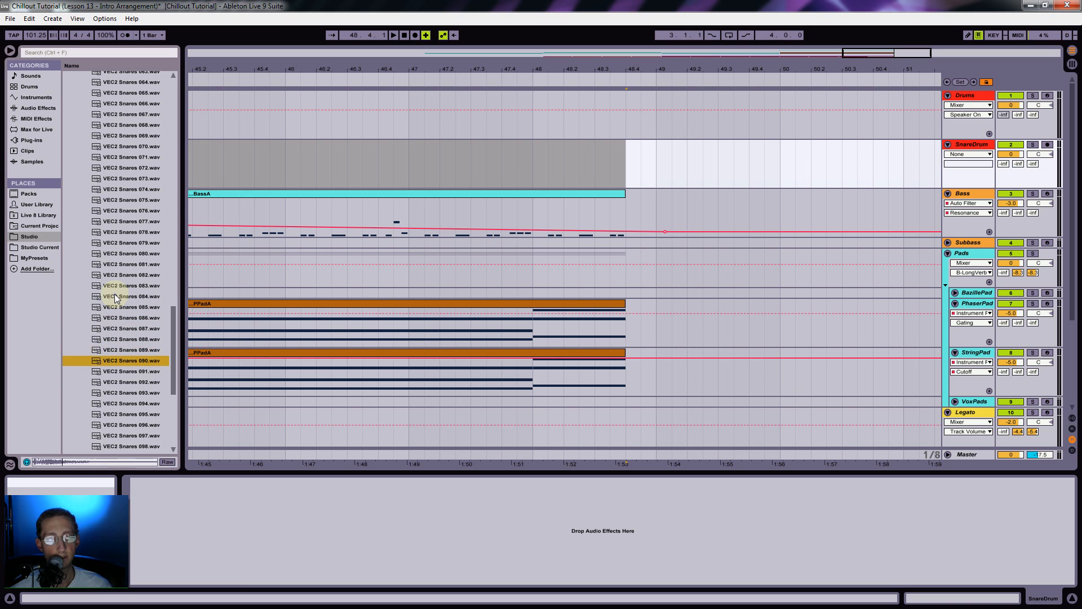
{"action": "key", "text": "Down"}
Step: Audition VEC2 Snares 092.wav and place it on the SnareDrum track at 48.4.1
{"action": "scroll", "coordinate": [139, 338], "scroll_direction": "down", "scroll_amount": 2}
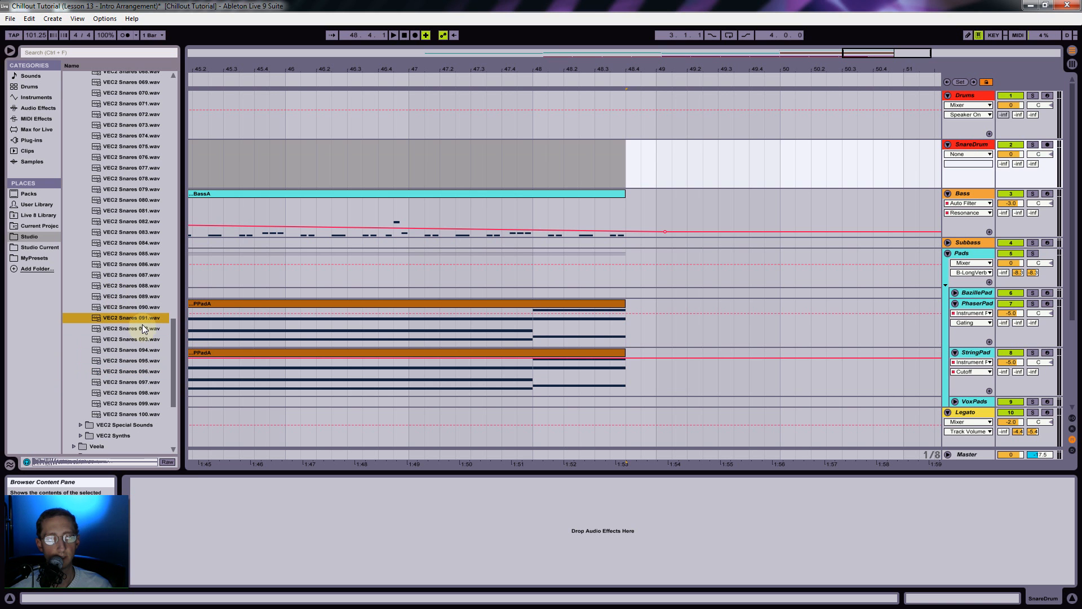
{"action": "key", "text": "Down"}
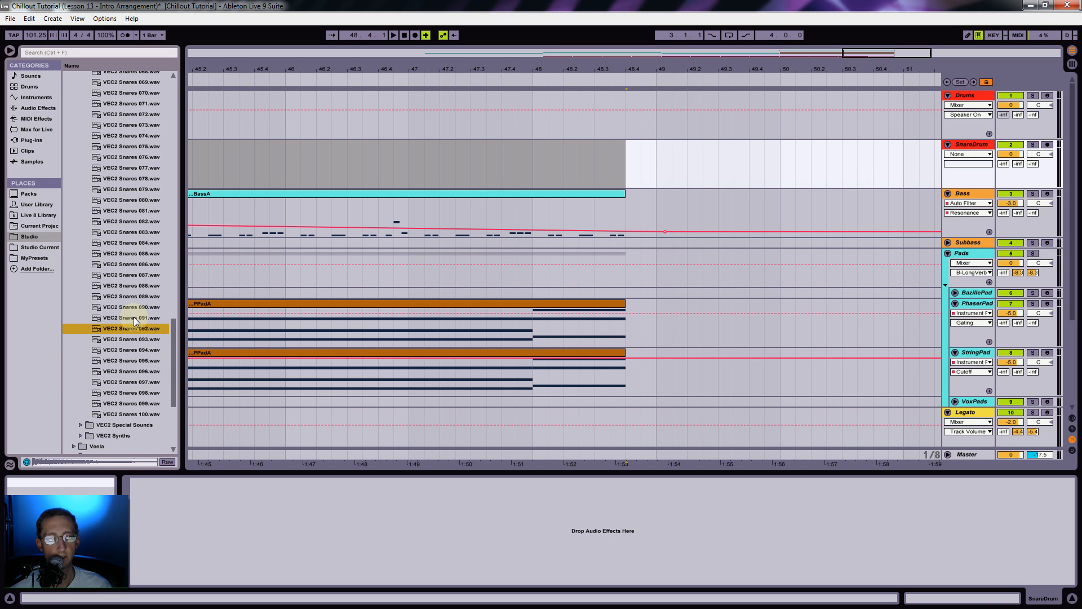
{"action": "left_click_drag", "start_coordinate": [119, 329], "coordinate": [629, 151]}
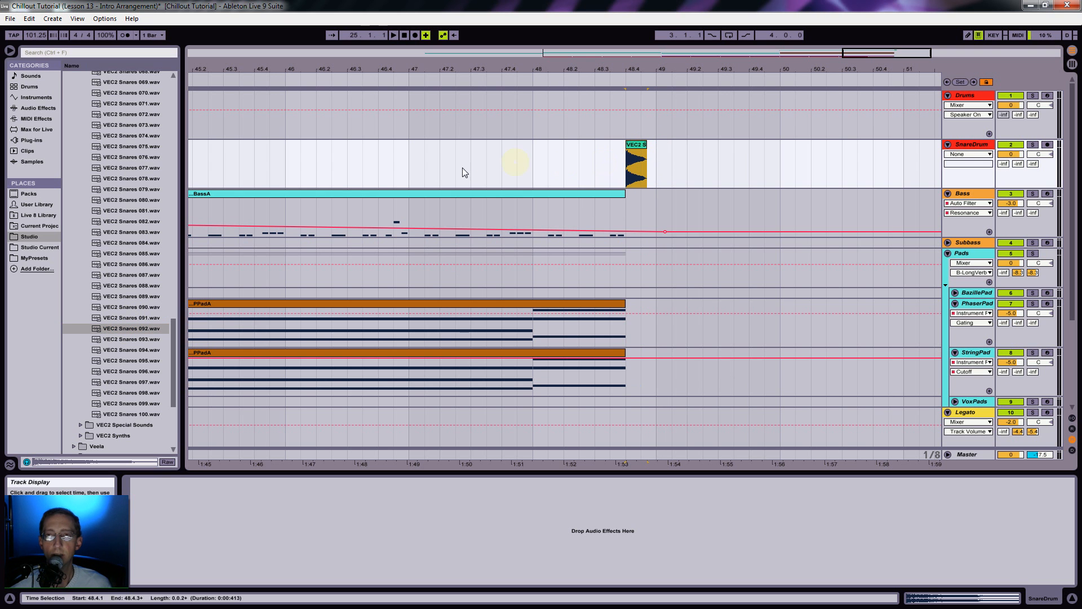
Step: Play the arrangement from bar 45 past bar 49 to check the snare hit in the mix
{"action": "left_click", "coordinate": [409, 161]}
{"action": "left_click", "coordinate": [288, 160]}
{"action": "key", "text": "space"}
{"action": "left_click_drag", "start_coordinate": [380, 69], "coordinate": [376, 60]}
{"action": "left_click", "coordinate": [274, 170]}
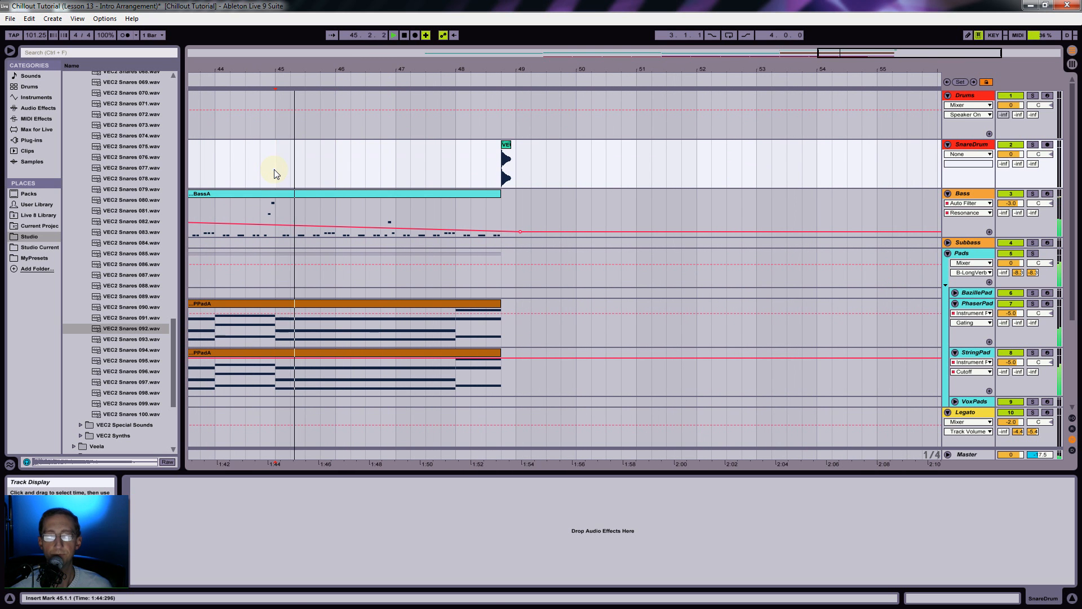
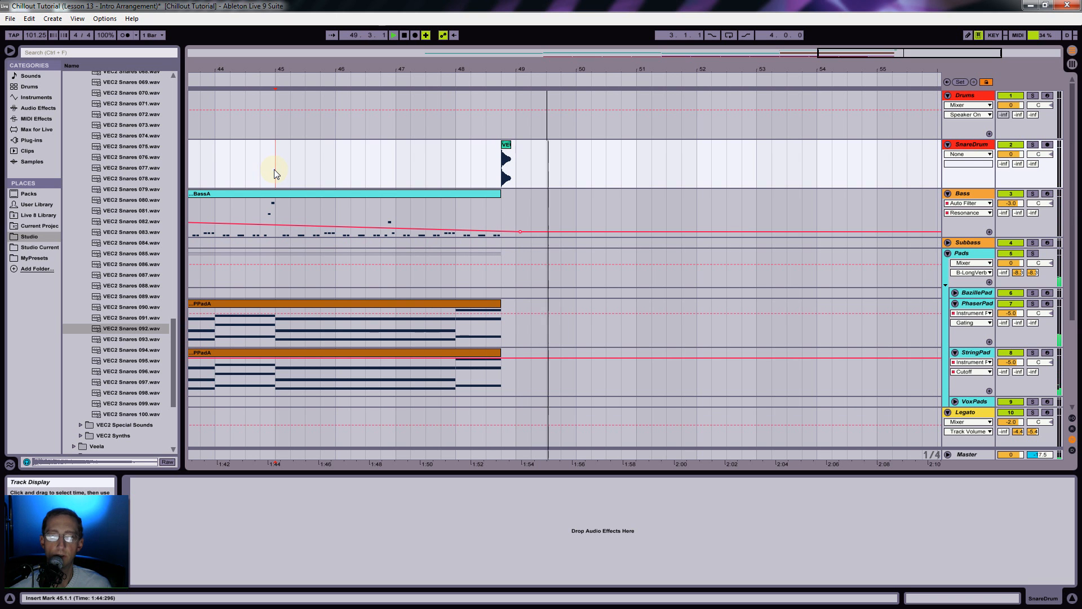
Step: Audition the snare samples from VEC2 Snares 093.wav through VEC2 Snares 100.wav
{"action": "key", "text": "space"}
{"action": "left_click", "coordinate": [507, 145]}
{"action": "left_click", "coordinate": [127, 339]}
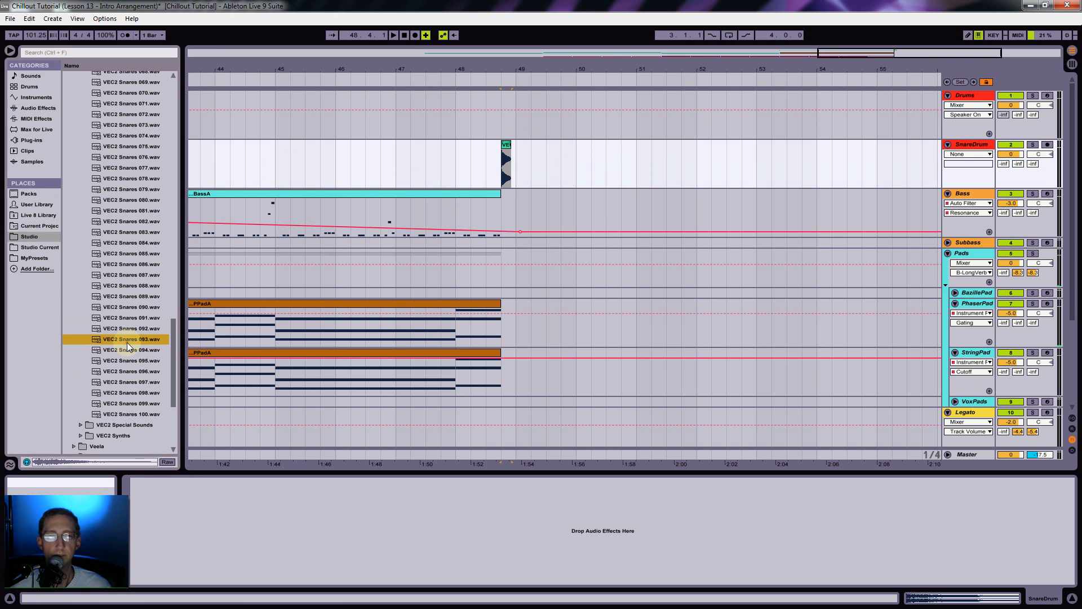
{"action": "key", "text": "Down"}
{"action": "key", "text": "Down"}
{"action": "key", "text": "Down"}
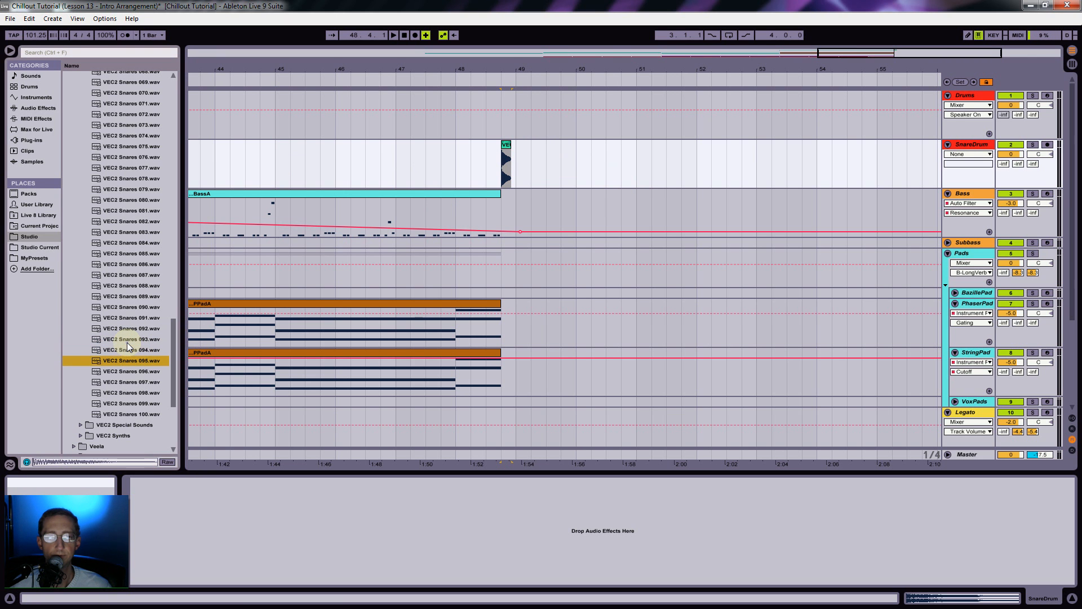
{"action": "key", "text": "Down"}
{"action": "key", "text": "Down"}
{"action": "key", "text": "Down"}
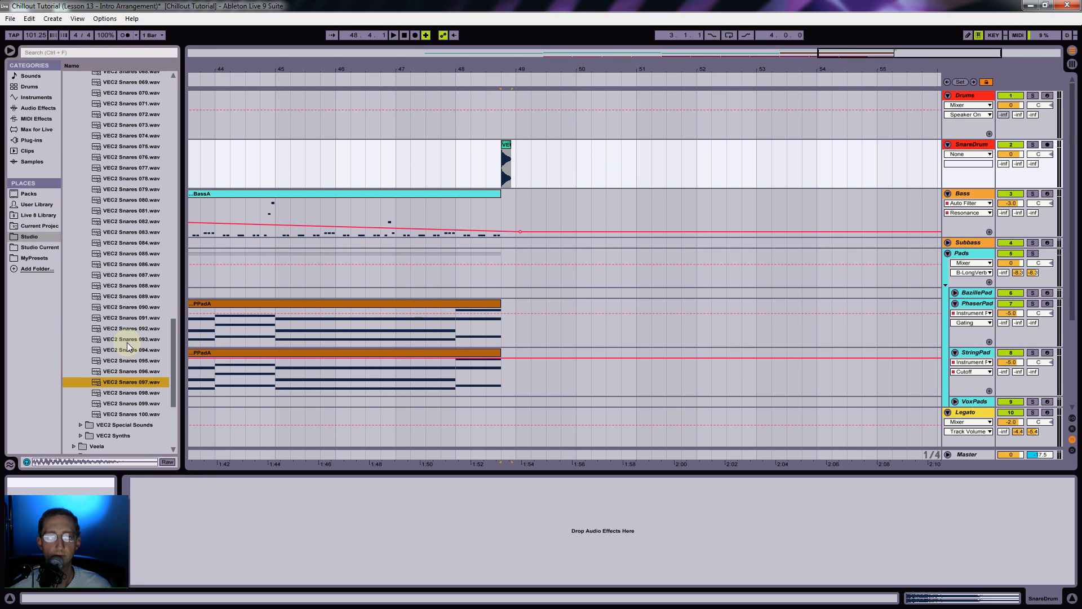
{"action": "key", "text": "Down"}
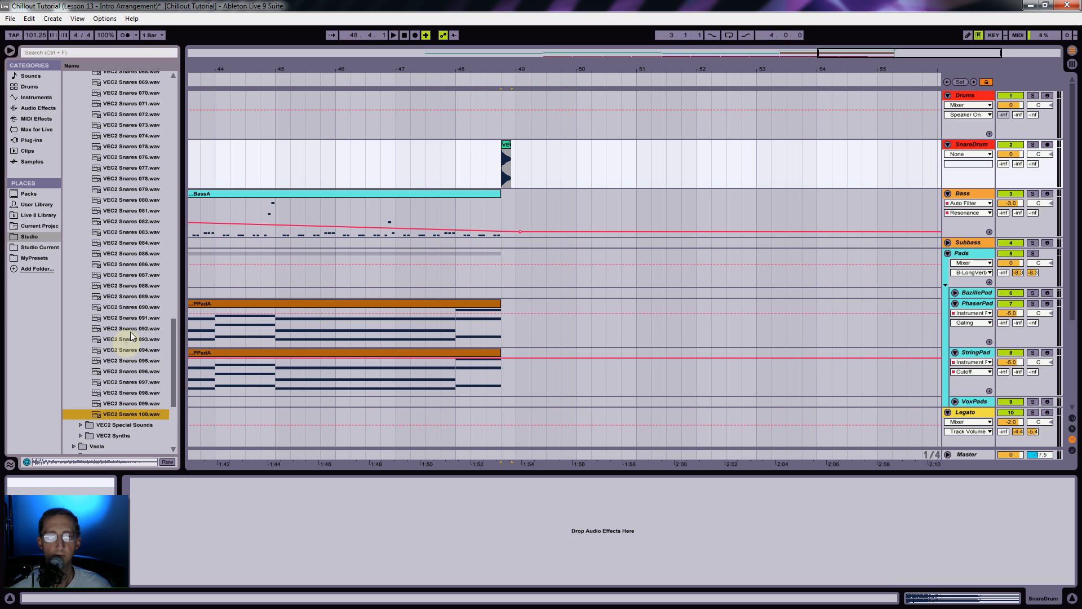
Step: Audition the snare samples between VEC2 Snares 073.wav and VEC2 Snares 076.wav again, ending on VEC2 Snares 074.wav
{"action": "left_click", "coordinate": [140, 158]}
{"action": "key", "text": "Up"}
{"action": "key", "text": "Up"}
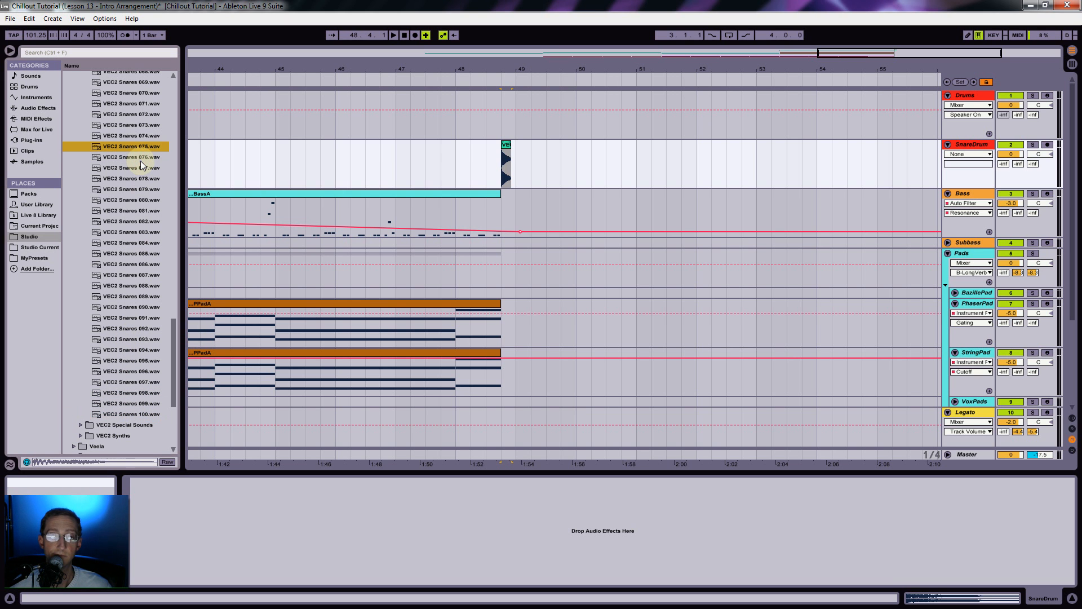
{"action": "key", "text": "Up"}
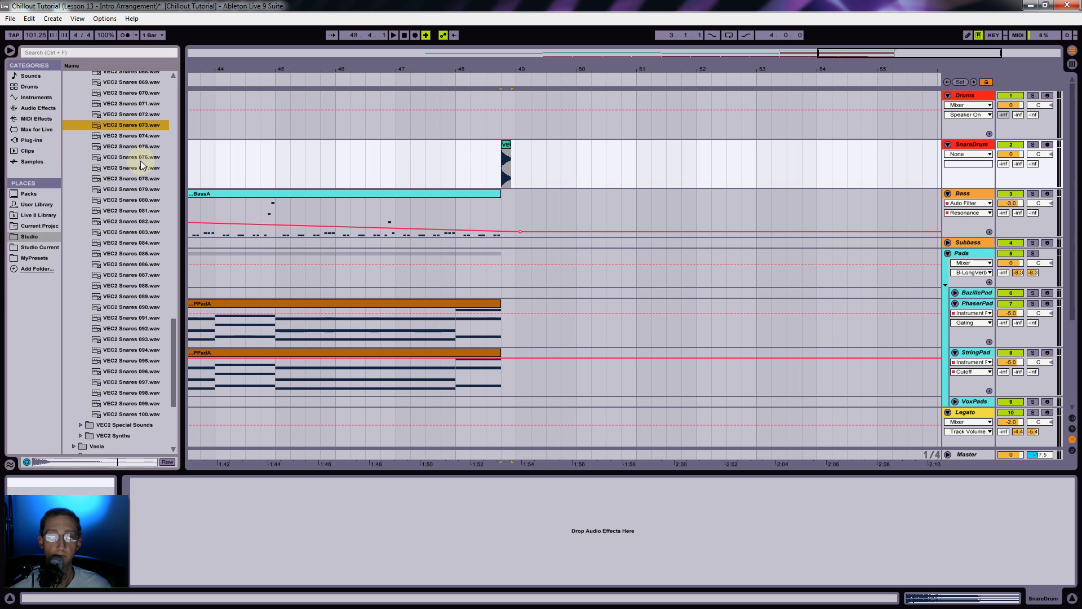
{"action": "key", "text": "Down"}
{"action": "scroll", "coordinate": [137, 227], "scroll_direction": "up", "scroll_amount": 5}
{"action": "key", "text": "Up"}
{"action": "key", "text": "Up"}
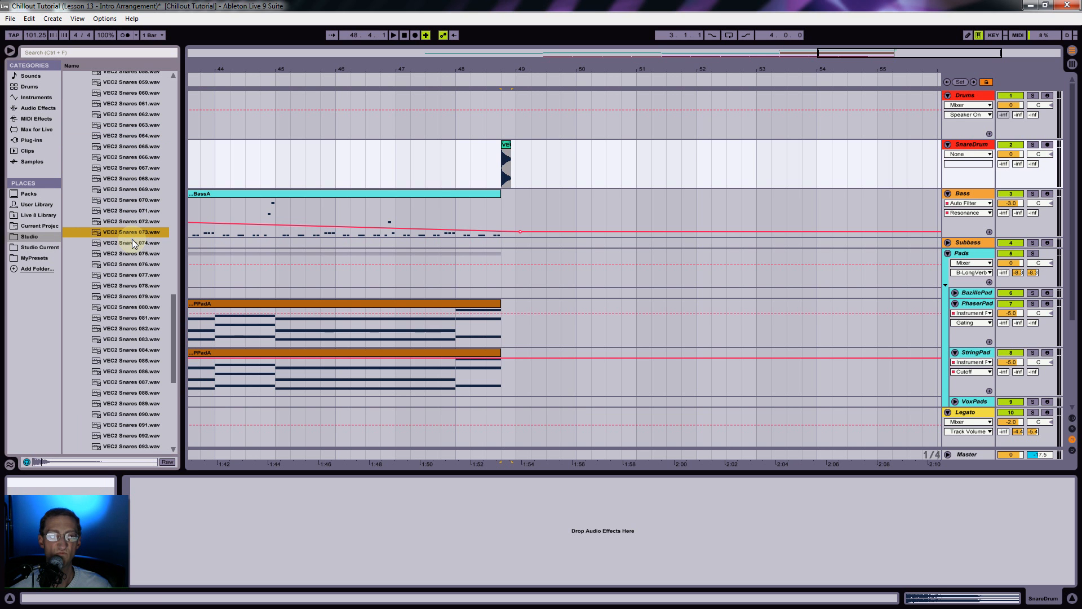
{"action": "key", "text": "Down"}
{"action": "key", "text": "Down"}
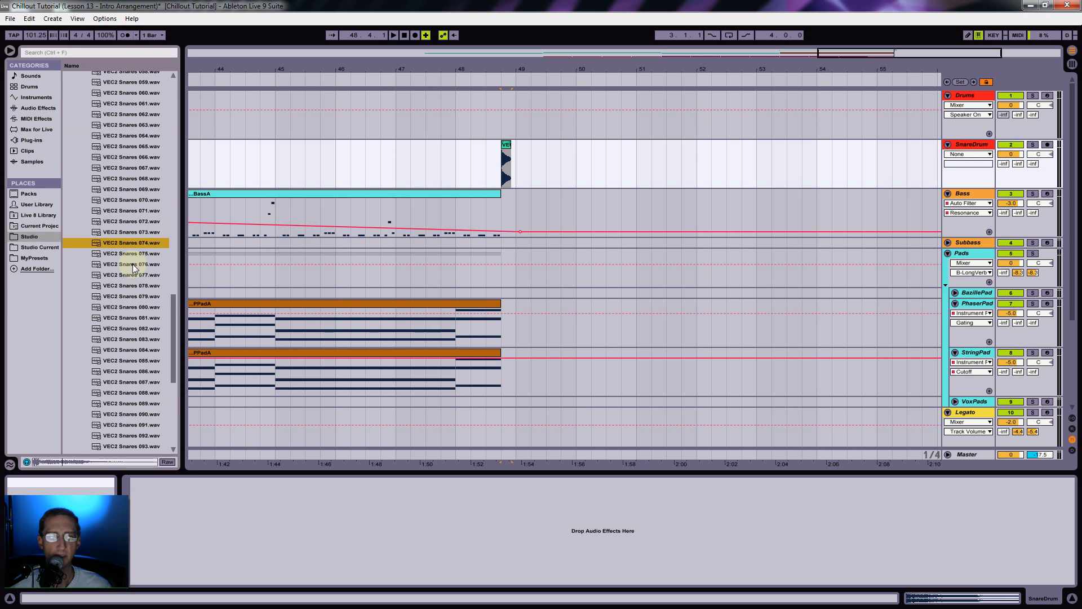
Step: Replace the snare hit at 48.4.1 with VEC2 Snares 074.wav and play it in the mix from bar 48
{"action": "left_click_drag", "start_coordinate": [125, 244], "coordinate": [501, 167]}
{"action": "left_click", "coordinate": [456, 162]}
{"action": "key", "text": "space"}
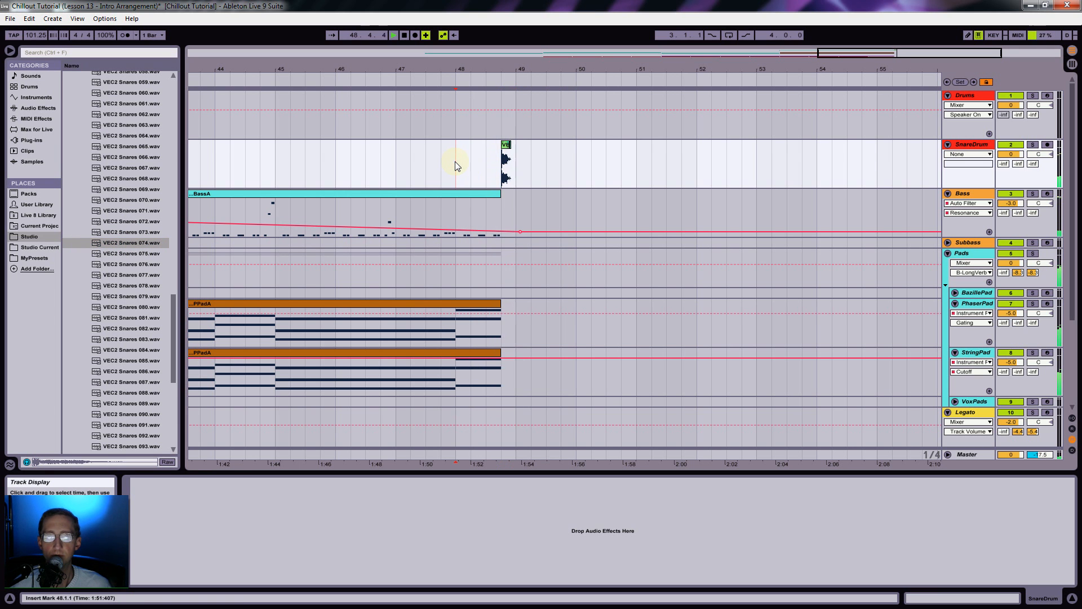
{"action": "key", "text": "space"}
Step: Set the SnareDrum track's B send to -1.2 dB and C-Delay send to -0.3 dB, and play from bar 48
{"action": "left_click_drag", "start_coordinate": [1016, 164], "coordinate": [1015, 116]}
{"action": "left_click_drag", "start_coordinate": [1039, 168], "coordinate": [1039, 115]}
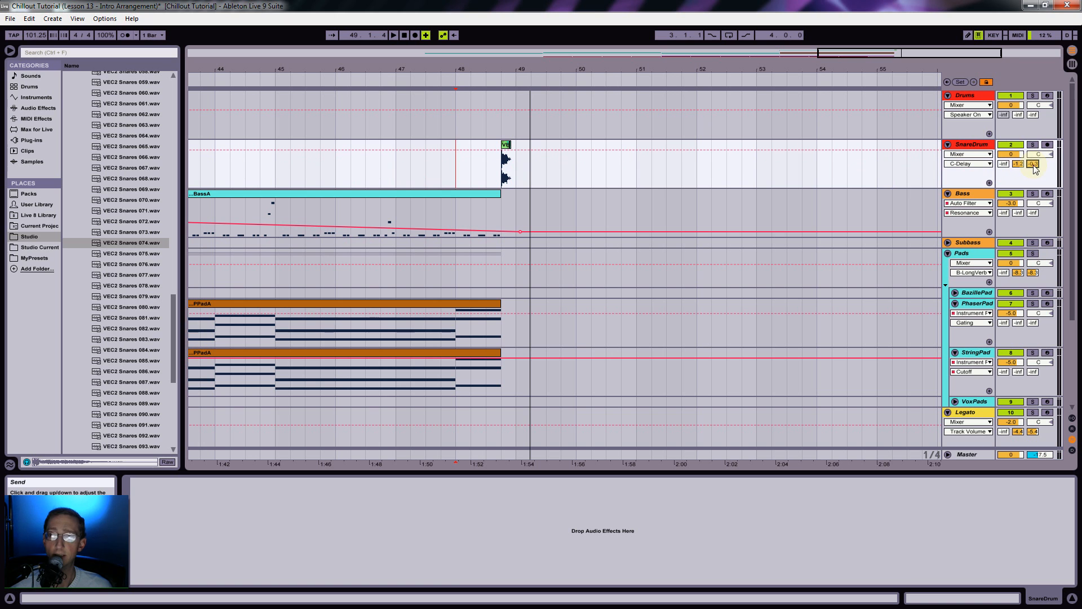
{"action": "left_click", "coordinate": [460, 171]}
{"action": "key", "text": "space"}
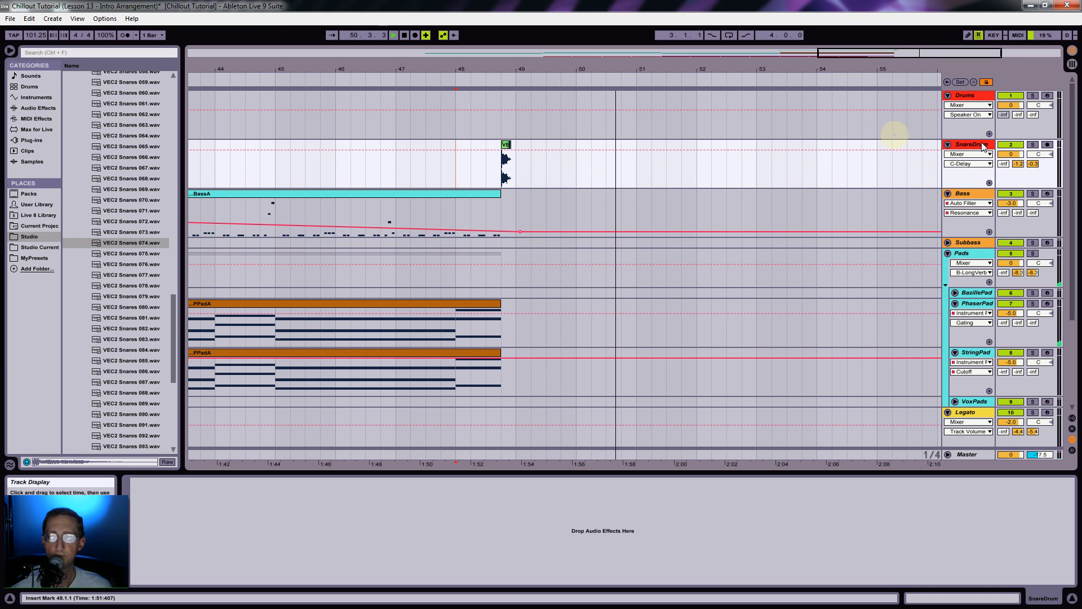
{"action": "key", "text": "space"}
Step: Lower the SnareDrum track's C-Delay send to -2.2 dB and play the ending from bar 47
{"action": "left_click", "coordinate": [486, 161]}
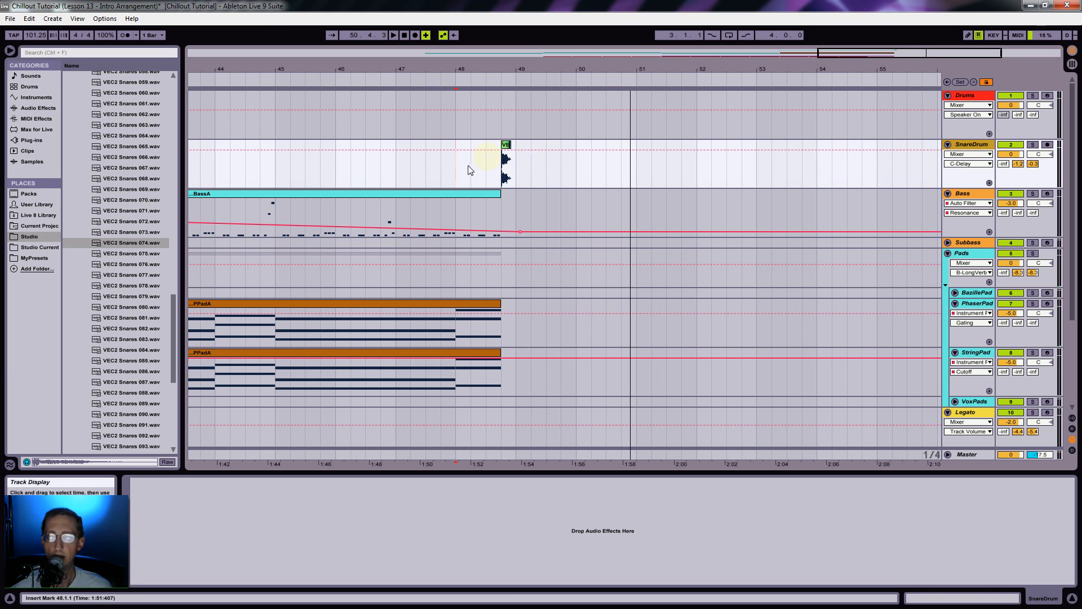
{"action": "left_click", "coordinate": [393, 169]}
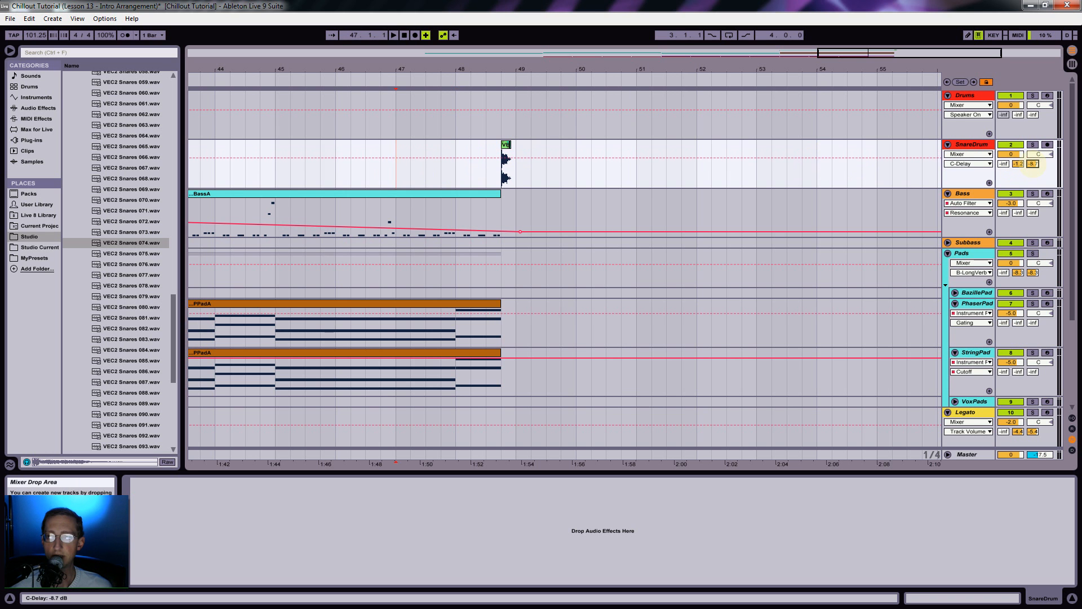
{"action": "mouse_move", "coordinate": [1033, 163]}
{"action": "left_mouse_down"}
{"action": "mouse_move", "coordinate": [1034, 178]}
{"action": "mouse_move", "coordinate": [1033, 167]}
{"action": "left_mouse_up"}
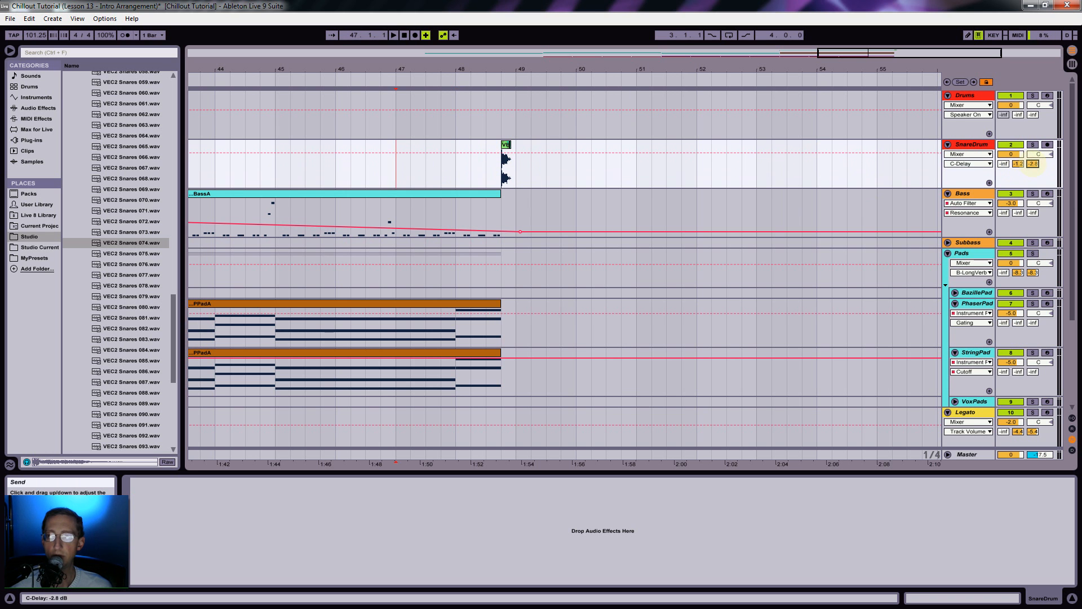
{"action": "key", "text": "space"}
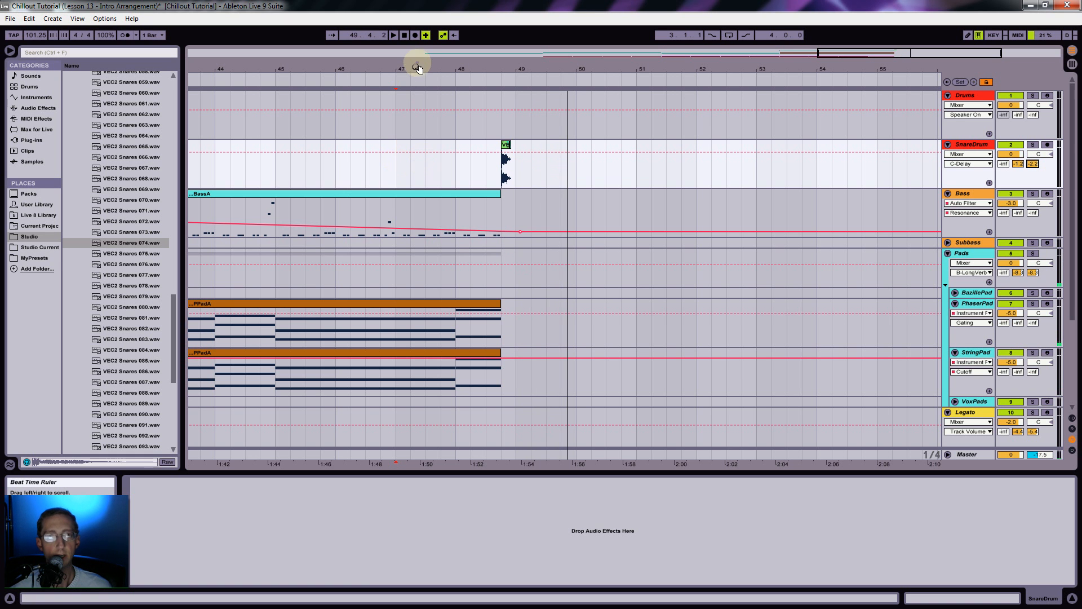
Step: Set the loop region to span bars 17 to 49 of the arrangement
{"action": "left_click_drag", "start_coordinate": [415, 66], "coordinate": [414, 63]}
{"action": "left_click", "coordinate": [388, 78]}
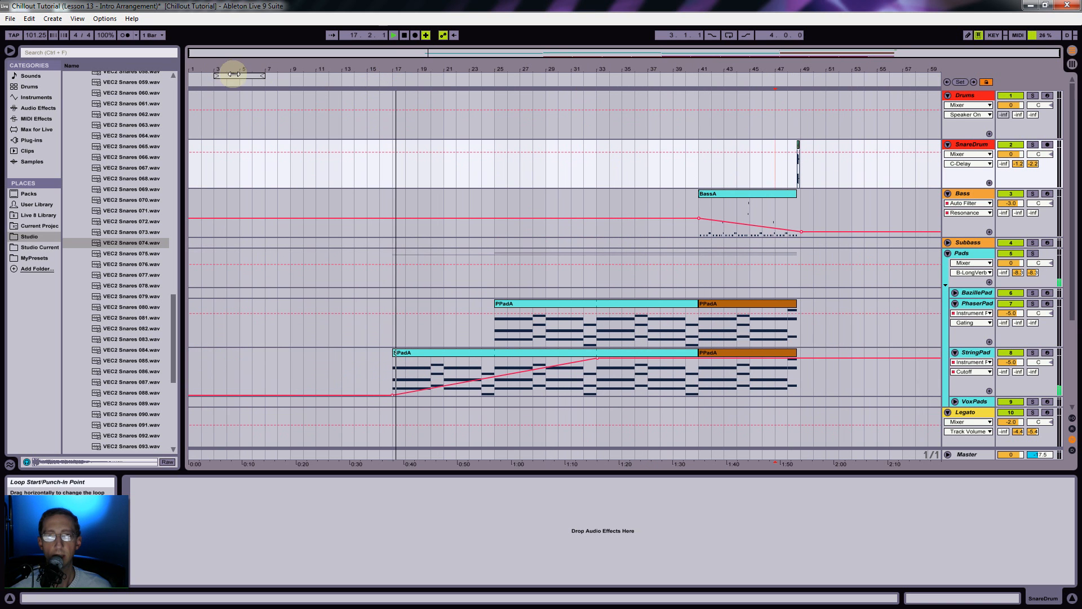
{"action": "left_click_drag", "start_coordinate": [249, 76], "coordinate": [801, 78]}
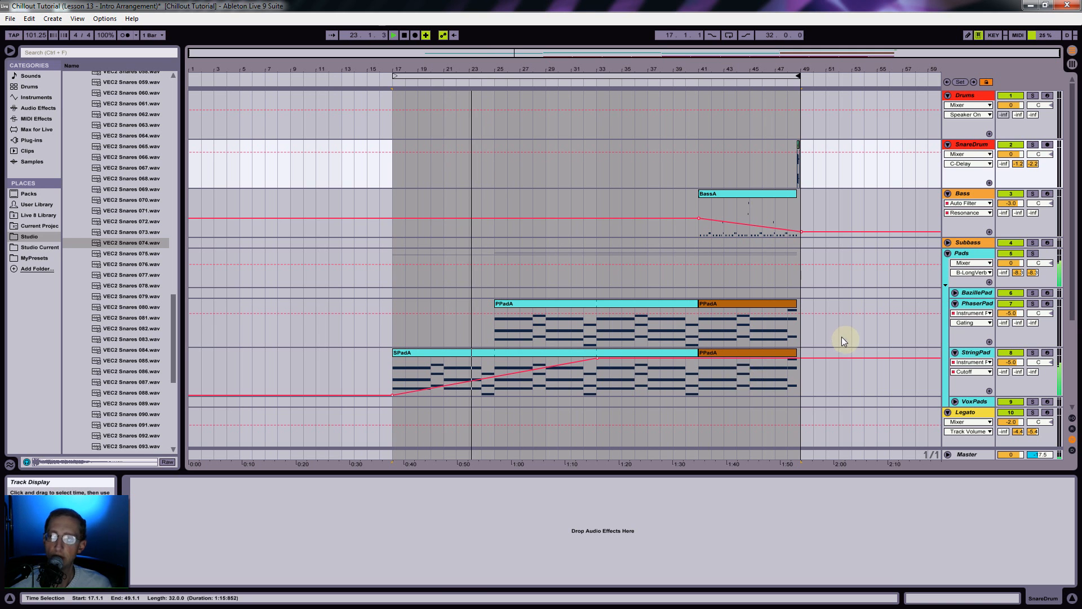
Step: Fold the Legato track and the Pads group
{"action": "scroll", "coordinate": [844, 337], "scroll_direction": "down", "scroll_amount": 5}
{"action": "left_click", "coordinate": [948, 356]}
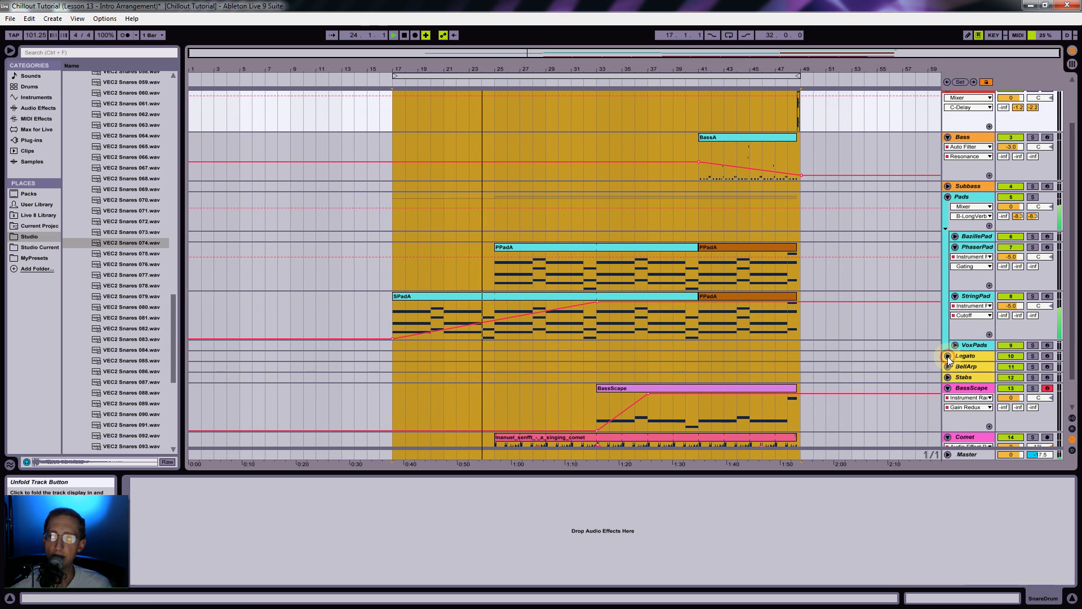
{"action": "left_click", "coordinate": [947, 197]}
Step: Insert a new audio track below Comet and name it Sweep
{"action": "right_click", "coordinate": [958, 404]}
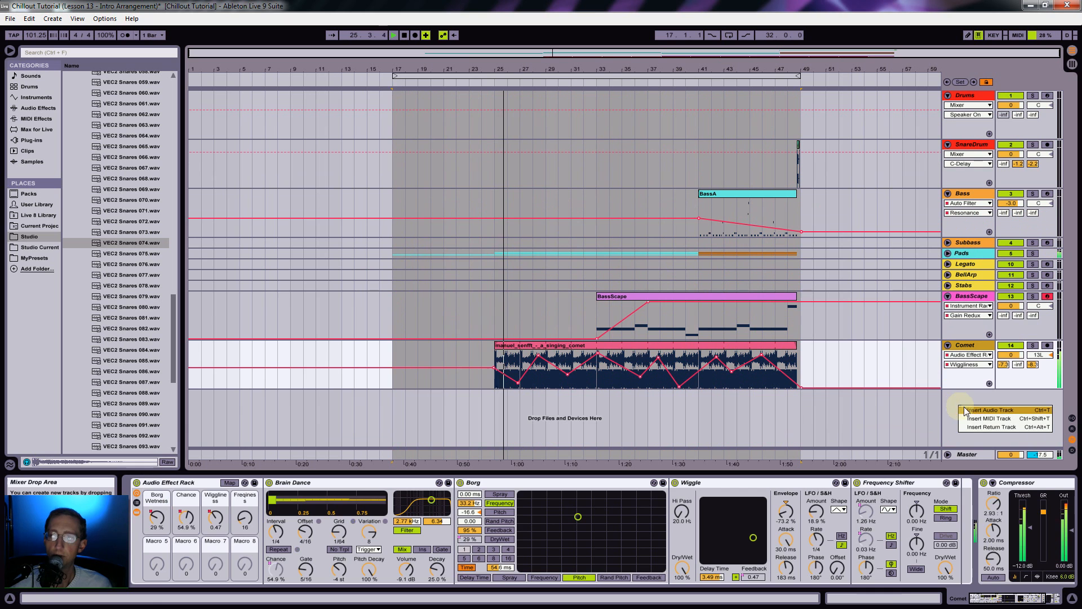
{"action": "left_click", "coordinate": [966, 409]}
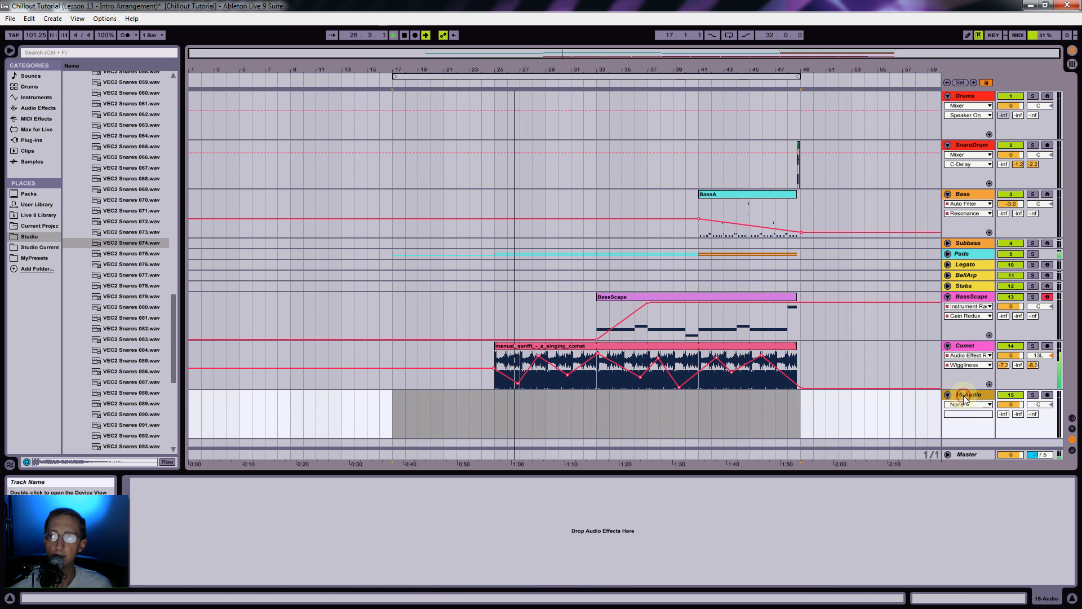
{"action": "type", "text": "Sweep"}
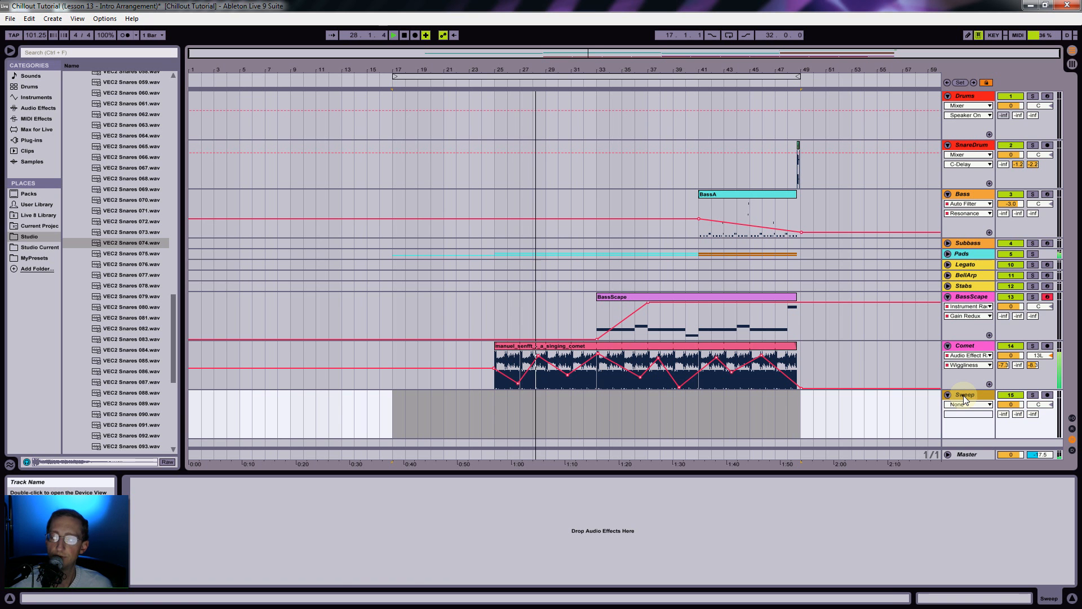
{"action": "key", "text": "Return"}
Step: Group all of the Comet track's effects, from the existing rack through the Limiter, into a new Audio Effect Rack
{"action": "left_click", "coordinate": [970, 346]}
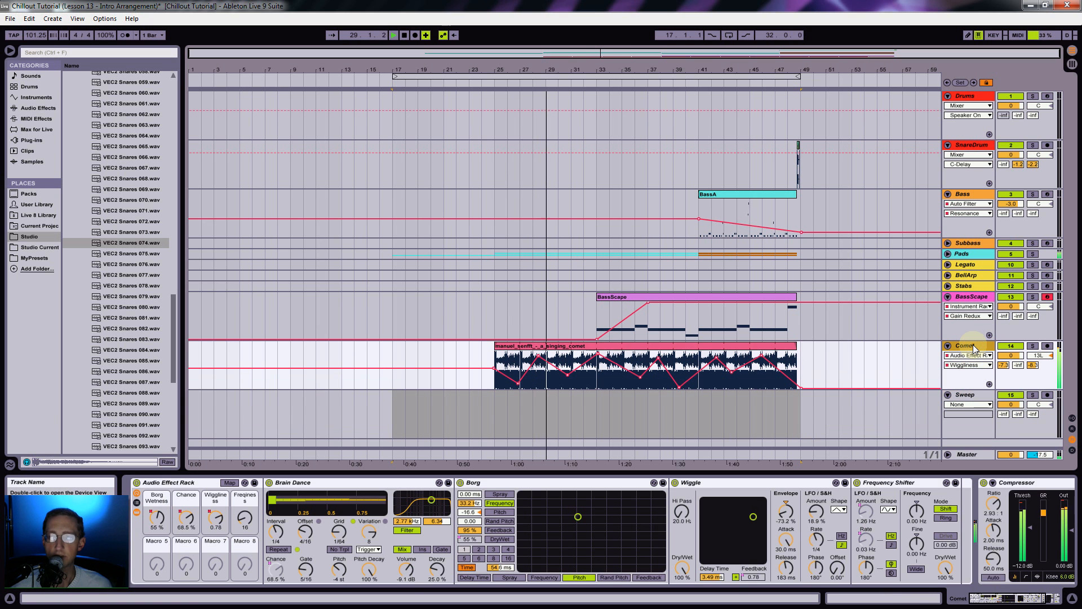
{"action": "left_click_drag", "start_coordinate": [1039, 599], "coordinate": [1052, 600]}
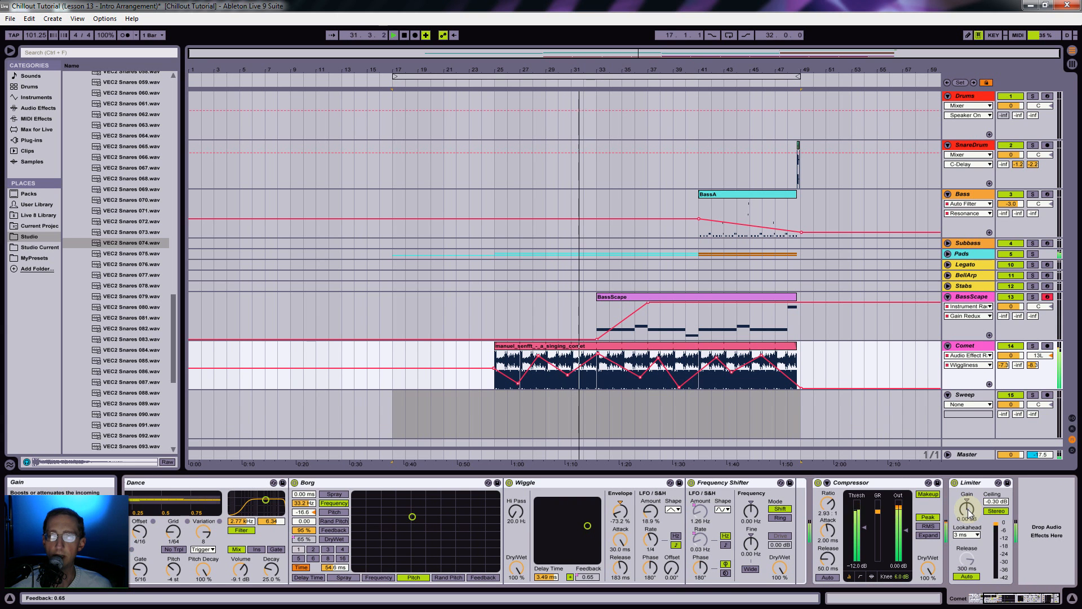
{"action": "left_click", "coordinate": [981, 484]}
{"action": "key", "text": "ctrl+a"}
{"action": "key", "text": "ctrl+g"}
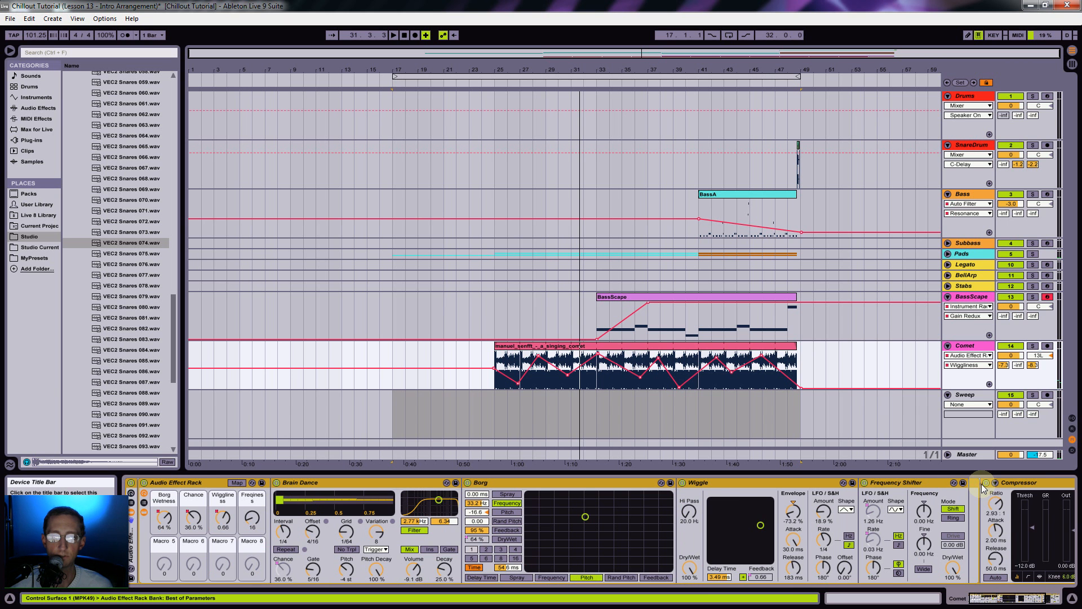
{"action": "key", "text": "ctrl+g"}
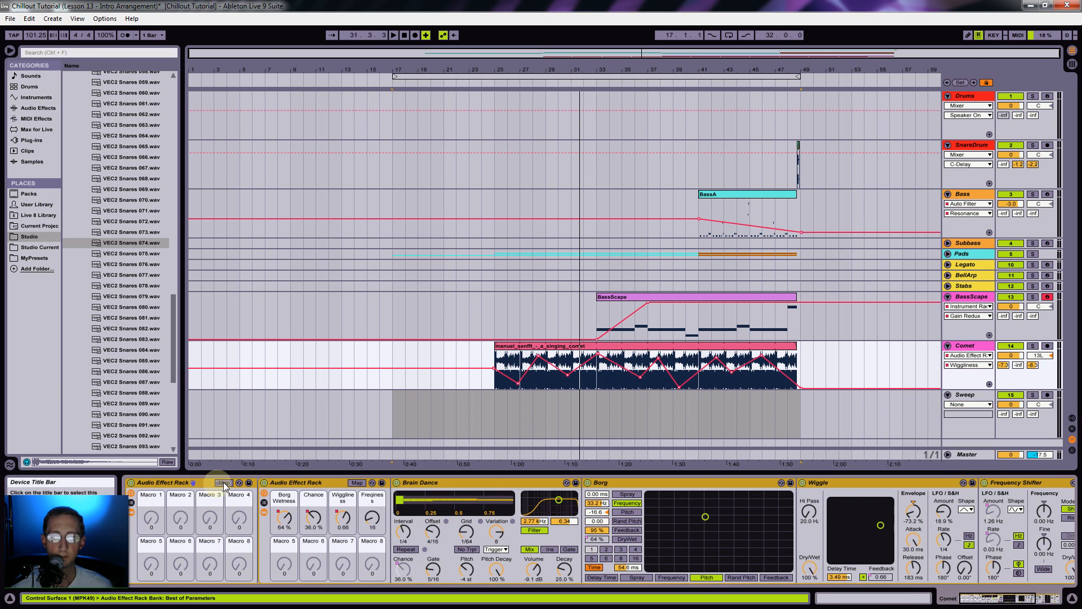
Step: Map the Limiter's Gain to the outer rack's Macro 1 and set its range from -10.0 dB to 0.00 dB
{"action": "left_click", "coordinate": [224, 483]}
{"action": "scroll", "coordinate": [1009, 581], "scroll_direction": "right", "scroll_amount": 5}
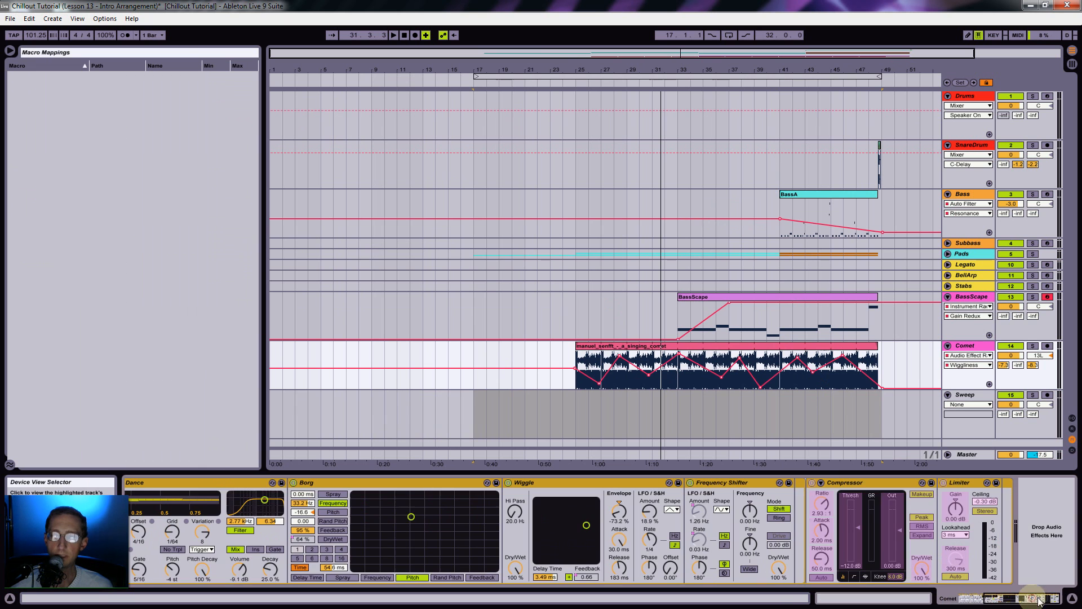
{"action": "left_click", "coordinate": [957, 507]}
{"action": "left_click_drag", "start_coordinate": [1020, 597], "coordinate": [950, 599]}
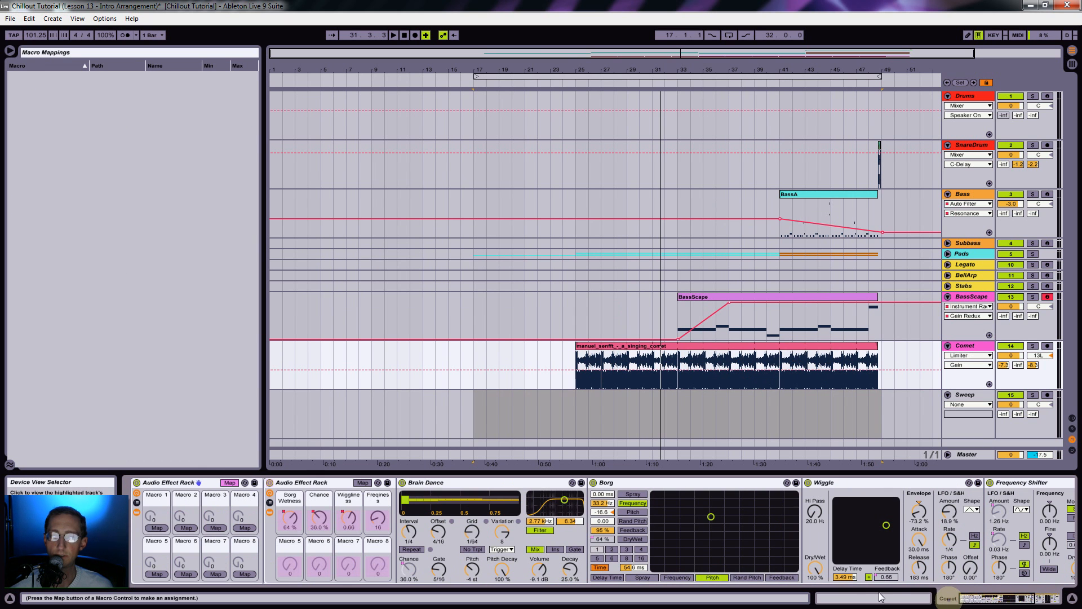
{"action": "left_click", "coordinate": [153, 528]}
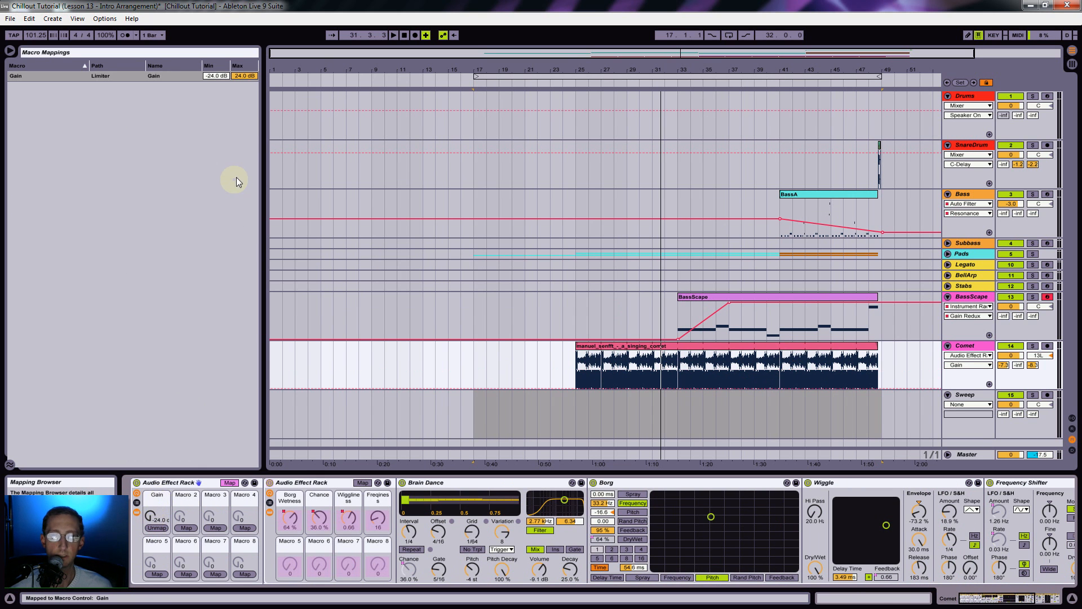
{"action": "left_click", "coordinate": [250, 79]}
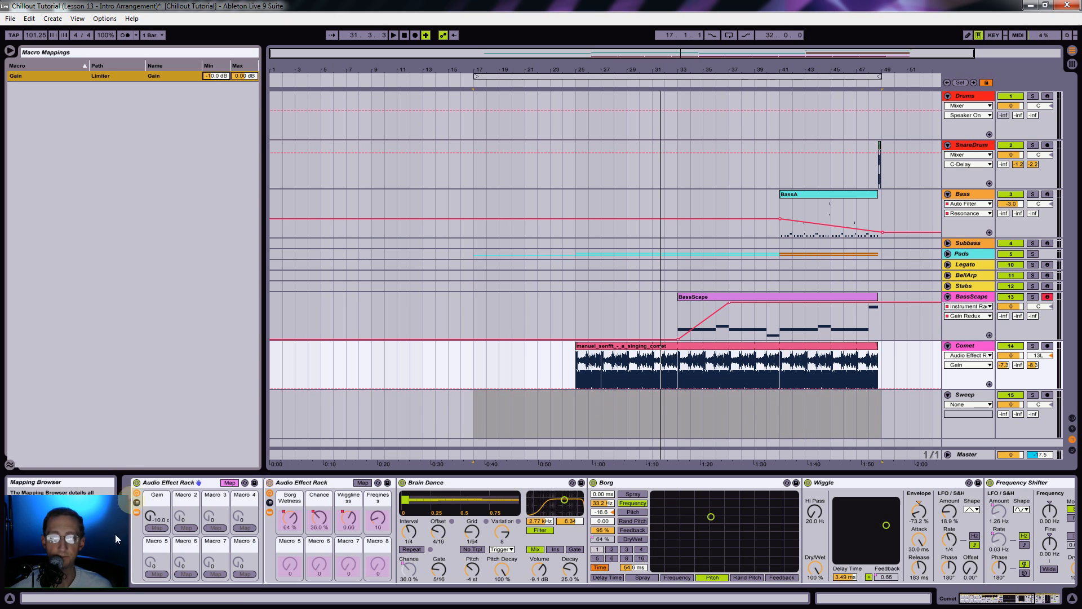
Step: Automate Comet's Gain macro to ramp up from -10 dB at bar 25 to near its maximum at bar 33
{"action": "left_click", "coordinate": [154, 517]}
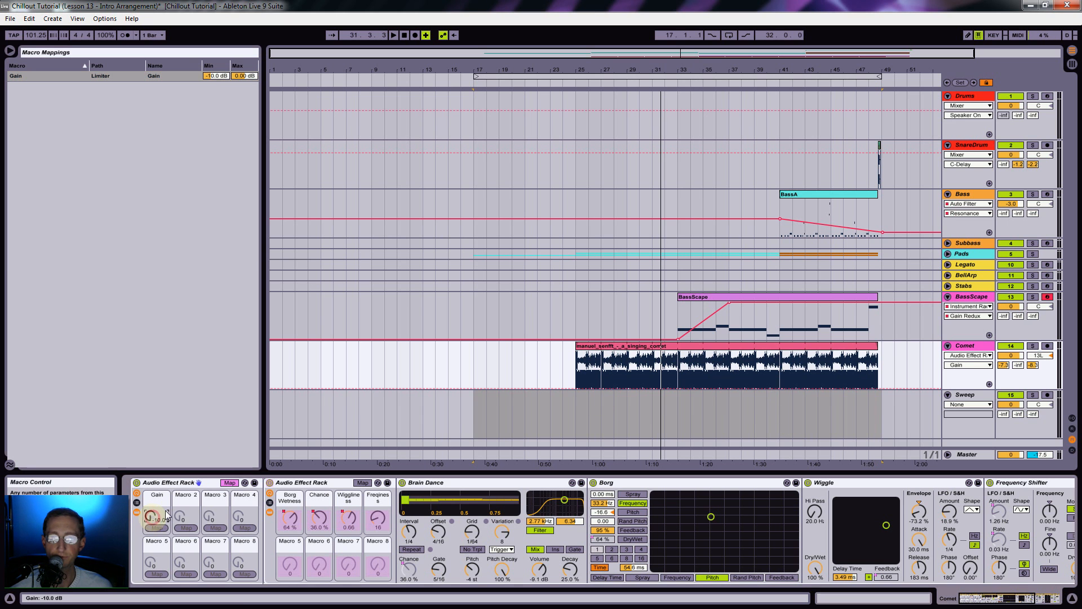
{"action": "left_click", "coordinate": [579, 388]}
{"action": "left_click", "coordinate": [583, 388]}
{"action": "left_click_drag", "start_coordinate": [631, 376], "coordinate": [664, 351]}
{"action": "left_click", "coordinate": [626, 353]}
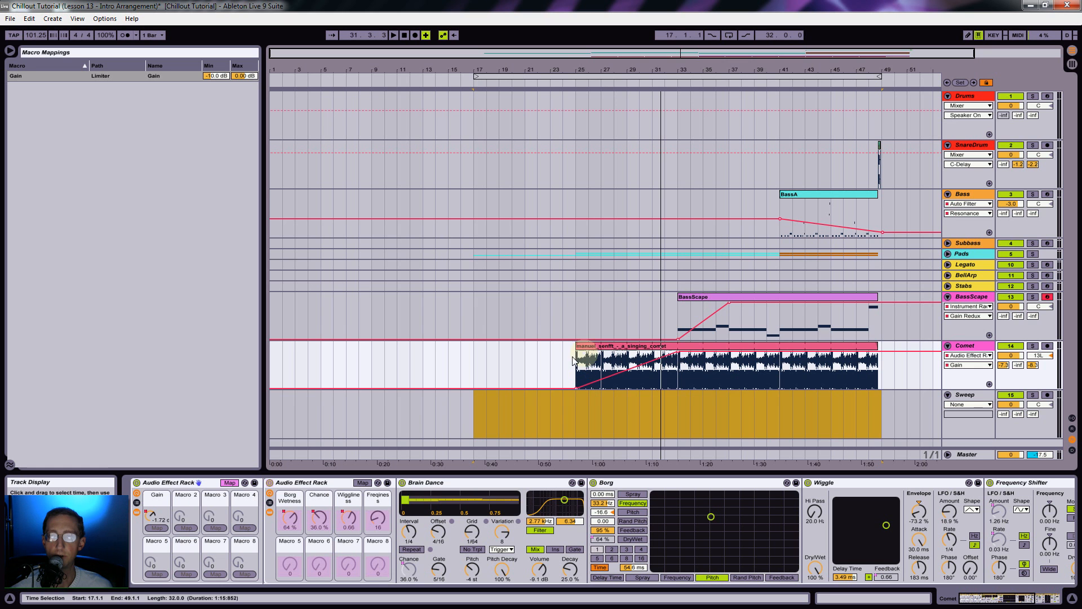
Step: Play the arrangement from bar 24 to check Comet's gain ramp, and leave macro mapping mode
{"action": "left_click", "coordinate": [563, 359]}
{"action": "key", "text": "space"}
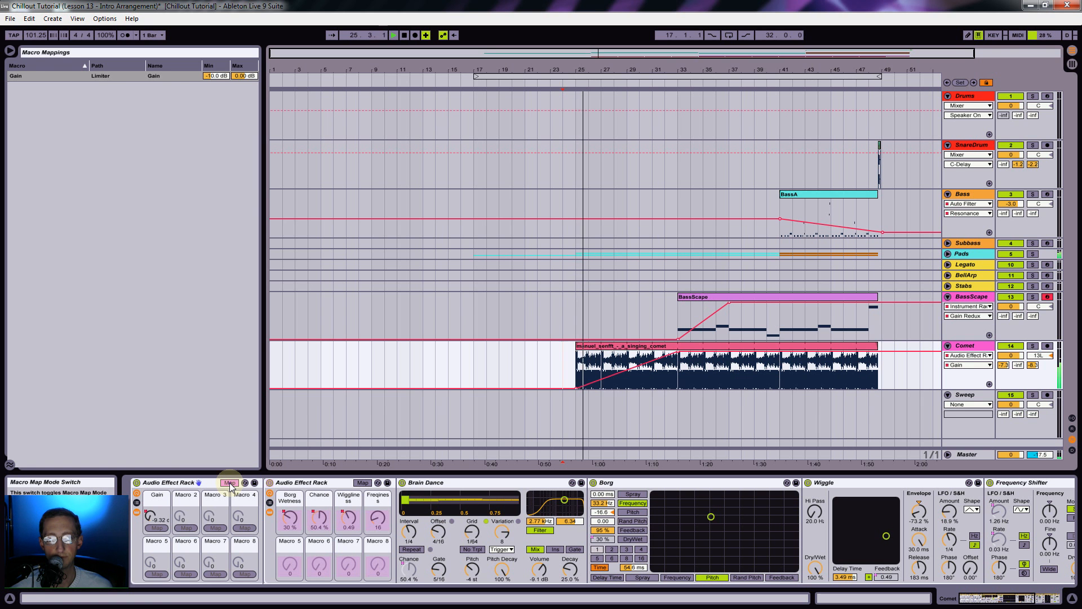
{"action": "left_click", "coordinate": [231, 484]}
{"action": "left_click_drag", "start_coordinate": [1005, 602], "coordinate": [1015, 602]}
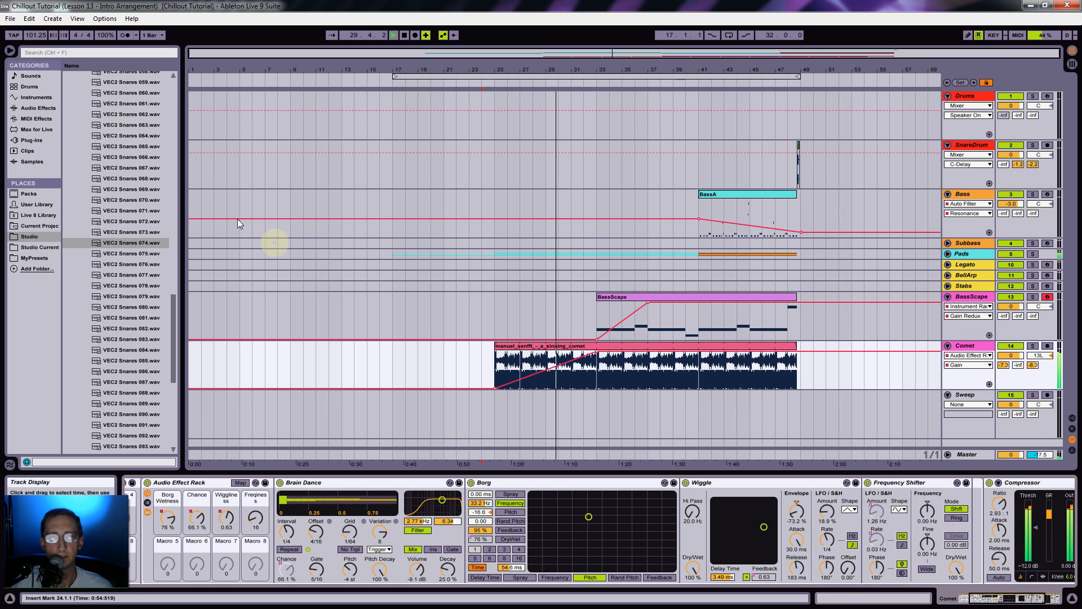
Step: Open the VEC2 Special Sounds folder in the Studio samples and preview Special Sounds 24 and 18
{"action": "left_click", "coordinate": [28, 240]}
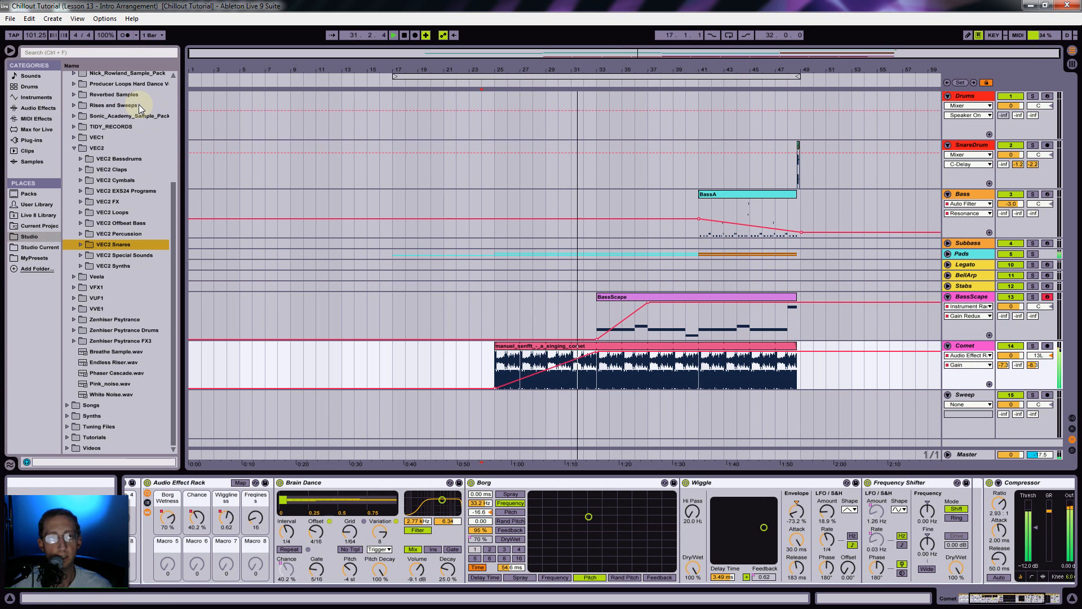
{"action": "key", "text": "Up"}
{"action": "key", "text": "Up"}
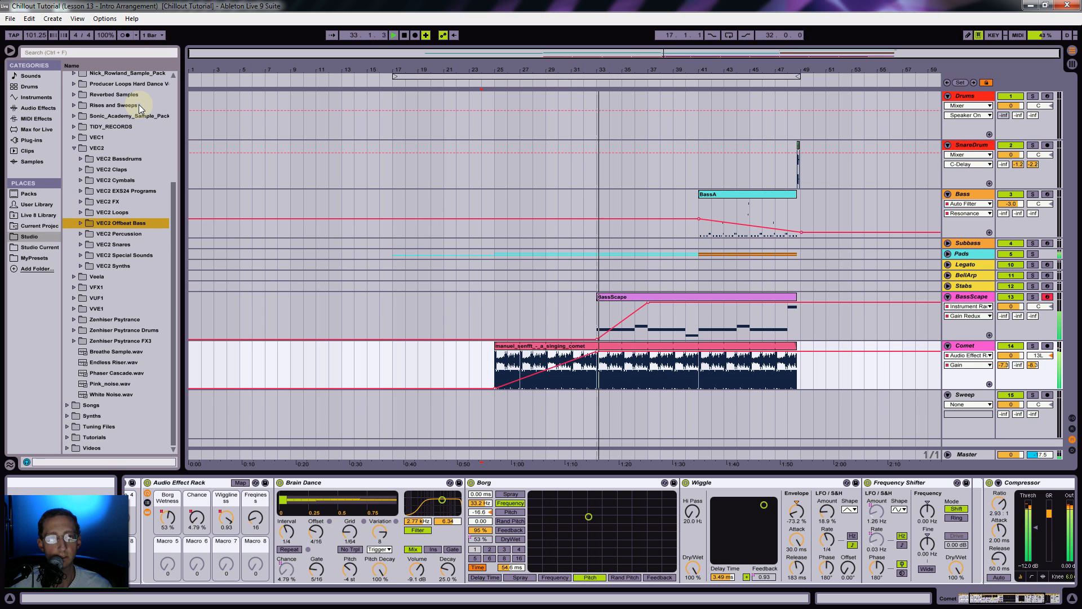
{"action": "key", "text": "Down"}
{"action": "key", "text": "Down"}
{"action": "key", "text": "Down"}
{"action": "key", "text": "Right"}
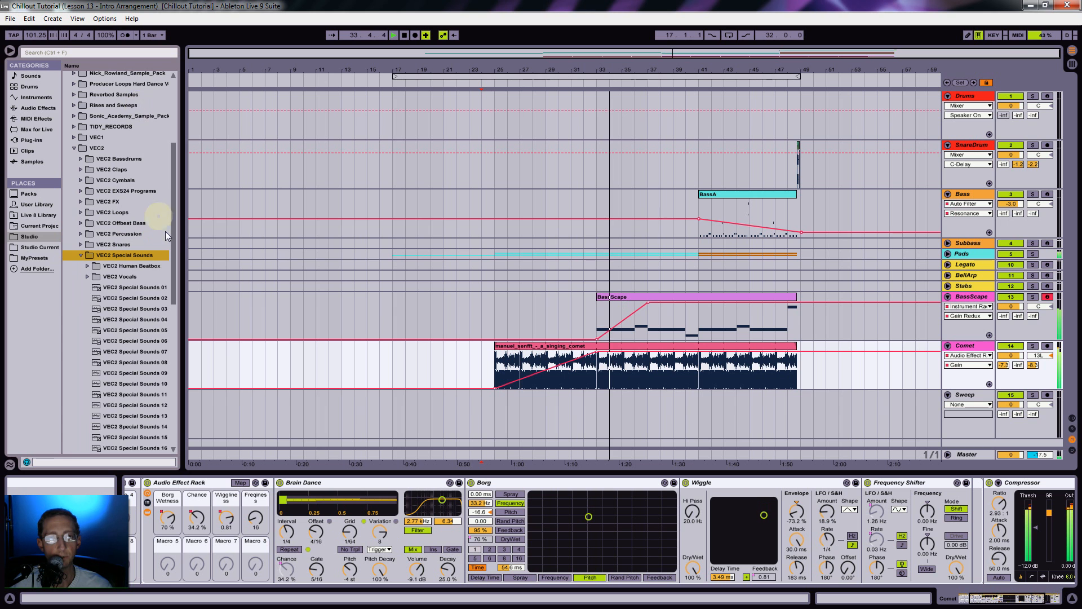
{"action": "left_click_drag", "start_coordinate": [175, 269], "coordinate": [173, 340]}
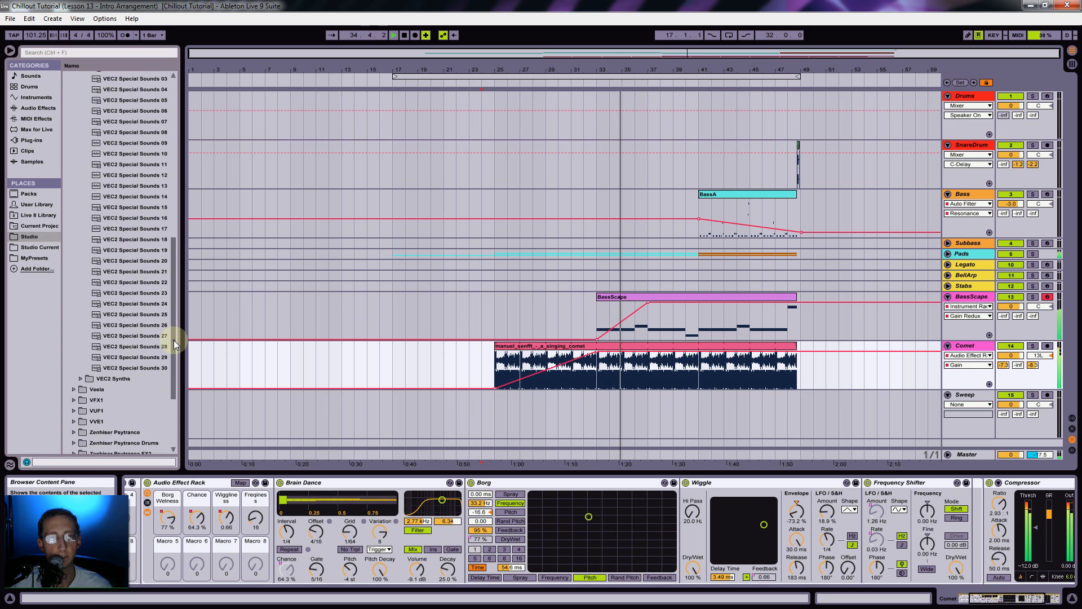
{"action": "left_click", "coordinate": [138, 304]}
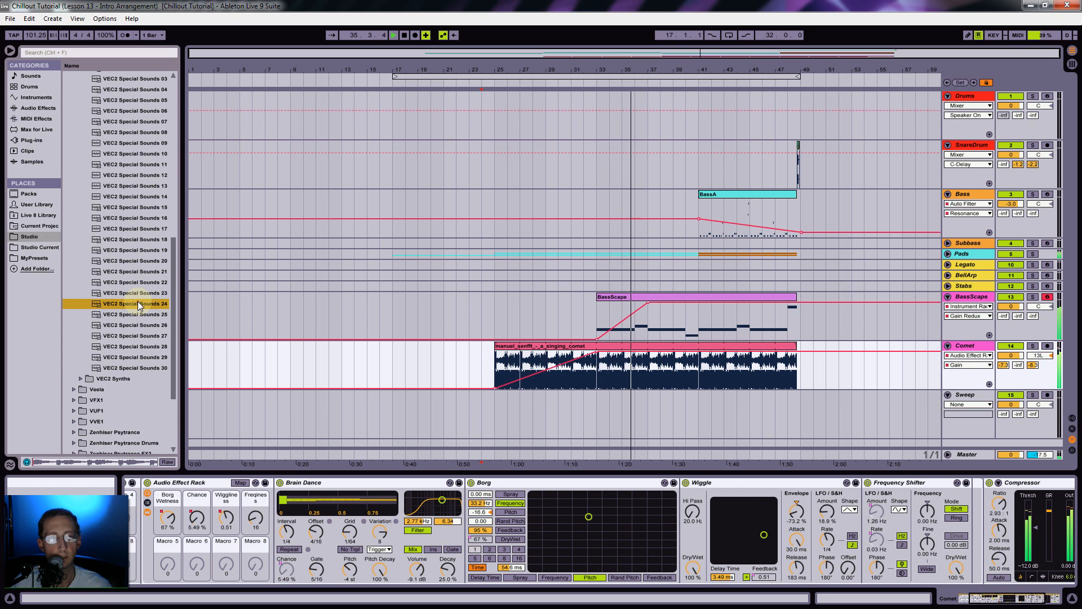
{"action": "left_click", "coordinate": [138, 241]}
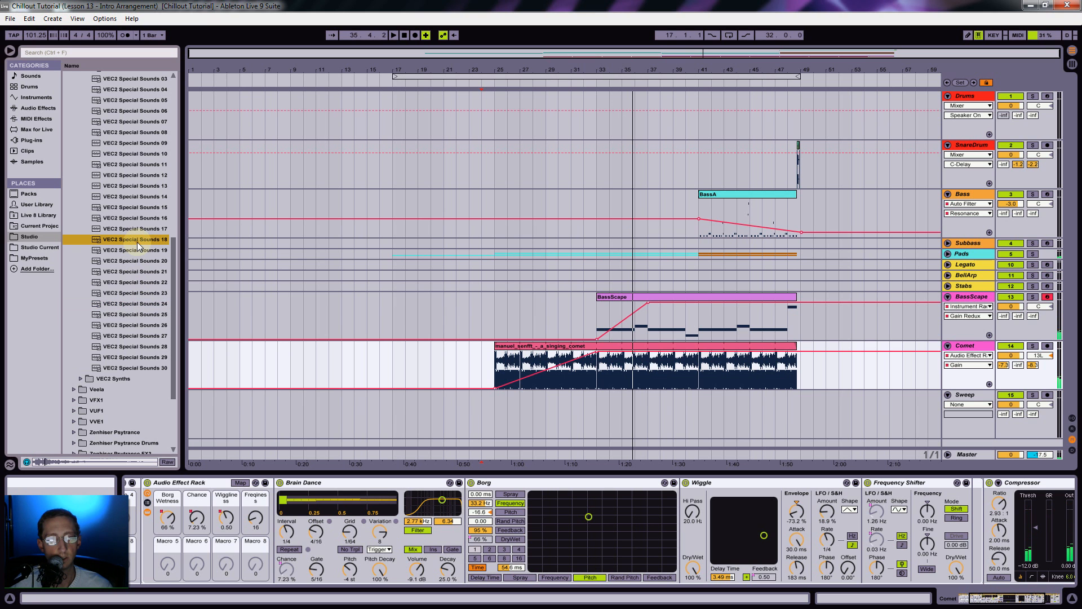
Step: Collapse the VEC2 Special Sounds folder, open the VEC2 FX folder and preview VEC2 FX 013.wav
{"action": "key", "text": "Left"}
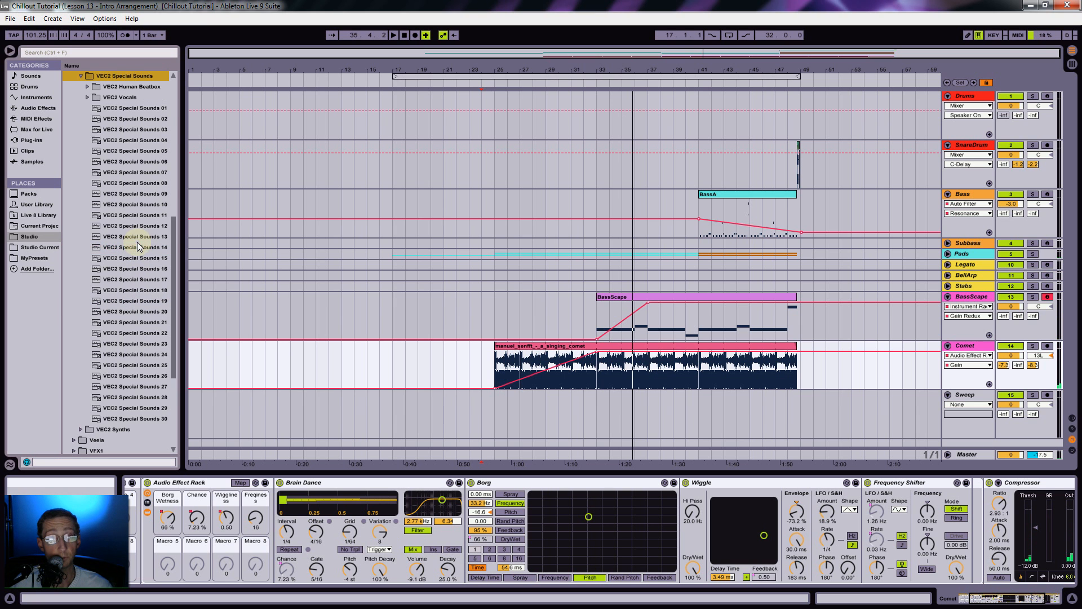
{"action": "key", "text": "Left"}
{"action": "key", "text": "Up"}
{"action": "key", "text": "Up"}
{"action": "key", "text": "Up"}
{"action": "key", "text": "Up"}
{"action": "key", "text": "Up"}
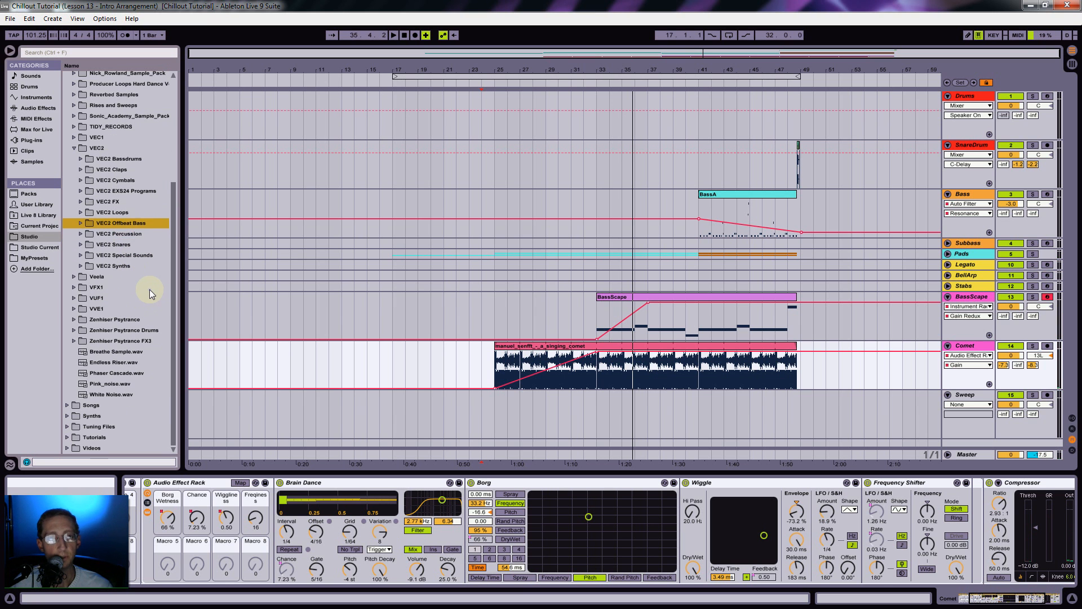
{"action": "key", "text": "Right"}
{"action": "scroll", "coordinate": [136, 302], "scroll_direction": "down", "scroll_amount": 2}
{"action": "left_click", "coordinate": [130, 306]}
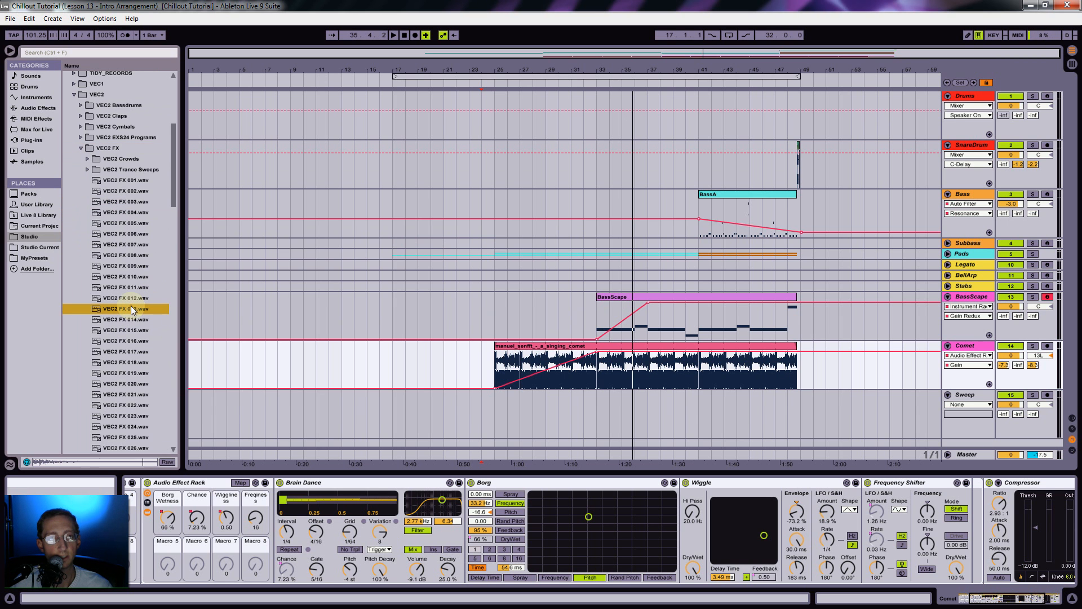
{"action": "scroll", "coordinate": [131, 309], "scroll_direction": "down", "scroll_amount": 1}
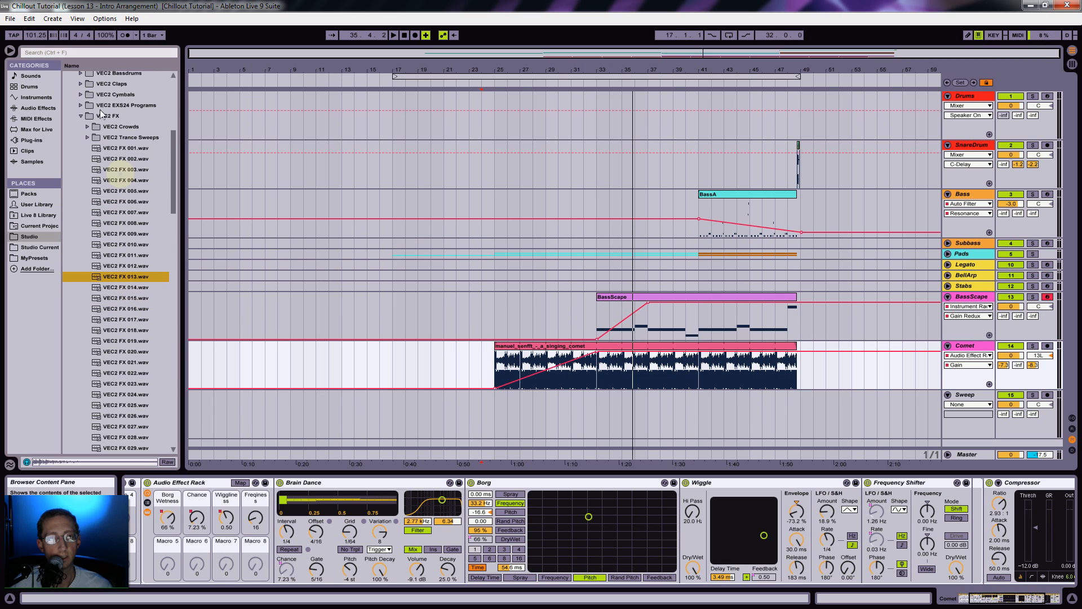
Step: Audition VEC2 FX samples at intervals from 027 through 034 and 042 to 051 for a sweep sound
{"action": "left_click", "coordinate": [138, 426]}
{"action": "scroll", "coordinate": [150, 373], "scroll_direction": "down", "scroll_amount": 2}
{"action": "left_click", "coordinate": [124, 394]}
{"action": "scroll", "coordinate": [124, 395], "scroll_direction": "down", "scroll_amount": 2}
{"action": "left_click", "coordinate": [124, 394]}
{"action": "scroll", "coordinate": [124, 394], "scroll_direction": "down", "scroll_amount": 2}
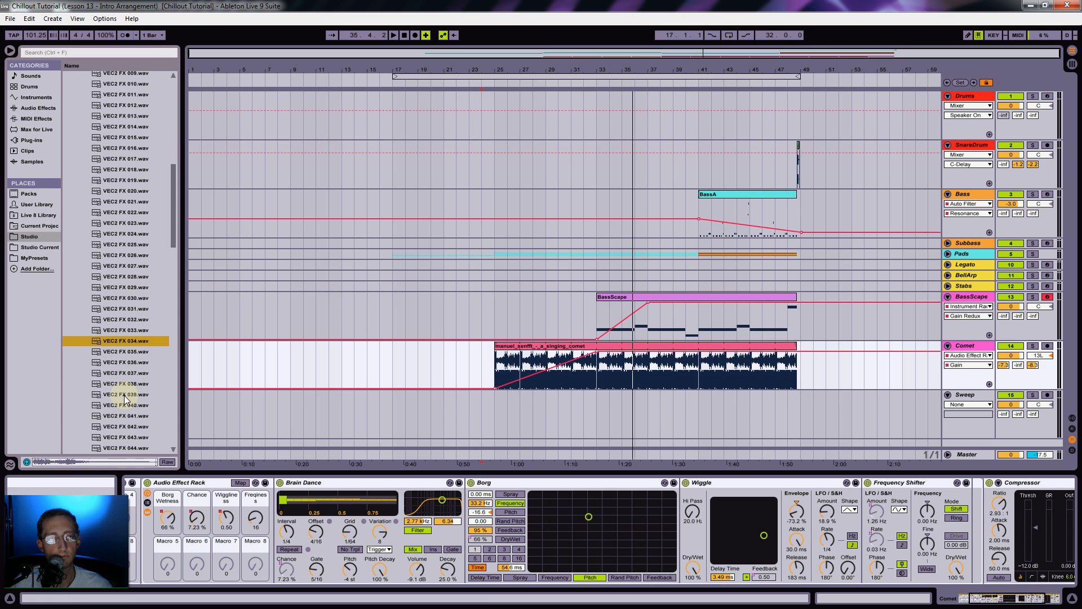
{"action": "scroll", "coordinate": [125, 399], "scroll_direction": "down", "scroll_amount": 1}
{"action": "left_click", "coordinate": [124, 395]}
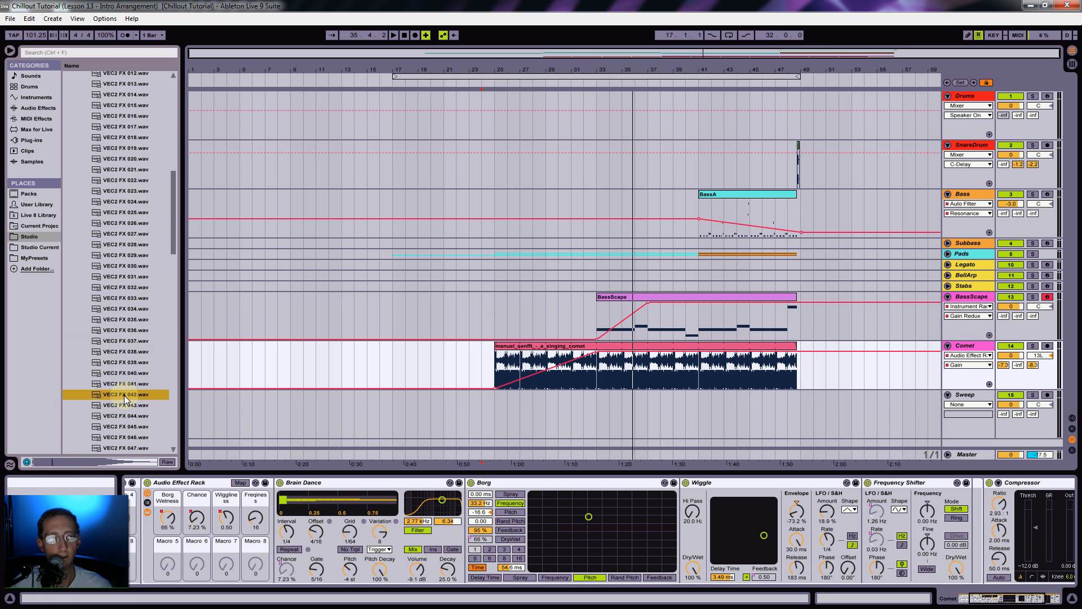
{"action": "scroll", "coordinate": [124, 396], "scroll_direction": "down", "scroll_amount": 2}
{"action": "scroll", "coordinate": [125, 399], "scroll_direction": "down", "scroll_amount": 1}
{"action": "left_click", "coordinate": [124, 394]}
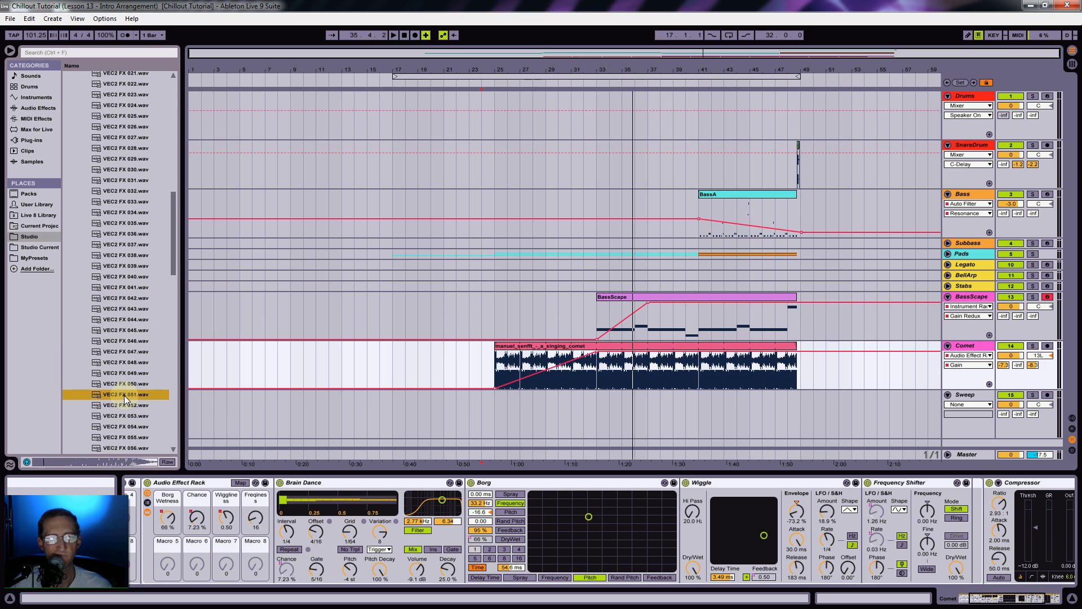
Step: Continue auditioning the VEC2 FX samples past 051, including 072, 080, 098 and 103, up to 106
{"action": "scroll", "coordinate": [124, 399], "scroll_direction": "down", "scroll_amount": 2}
{"action": "left_click", "coordinate": [124, 395]}
{"action": "scroll", "coordinate": [125, 398], "scroll_direction": "down", "scroll_amount": 3}
{"action": "left_click", "coordinate": [124, 394]}
{"action": "scroll", "coordinate": [125, 394], "scroll_direction": "down", "scroll_amount": 2}
{"action": "left_click", "coordinate": [124, 394]}
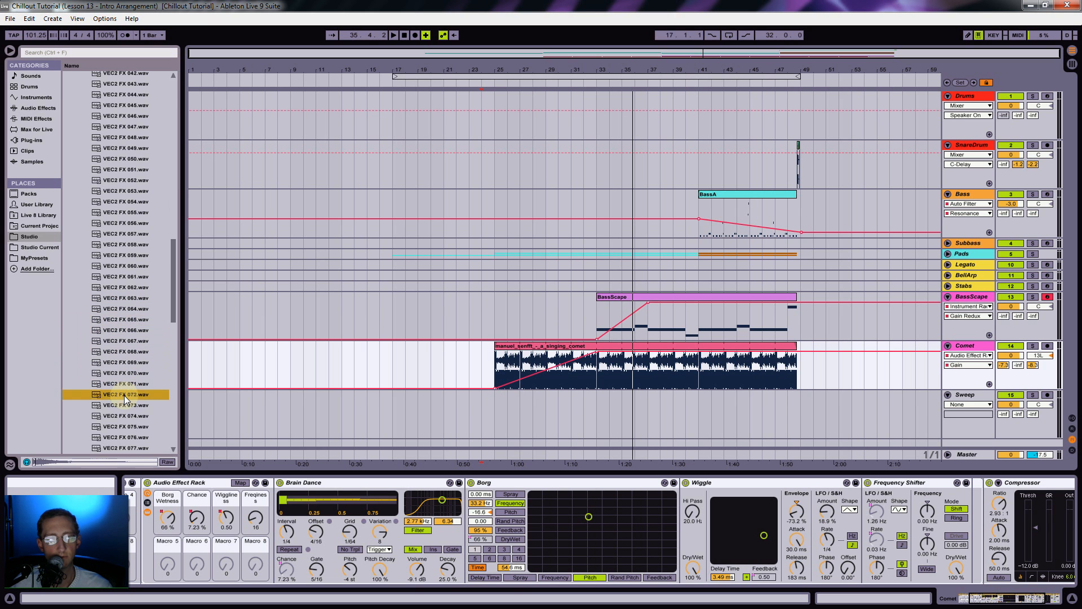
{"action": "scroll", "coordinate": [124, 395], "scroll_direction": "down", "scroll_amount": 3}
{"action": "left_click", "coordinate": [124, 395]}
{"action": "scroll", "coordinate": [124, 397], "scroll_direction": "down", "scroll_amount": 2}
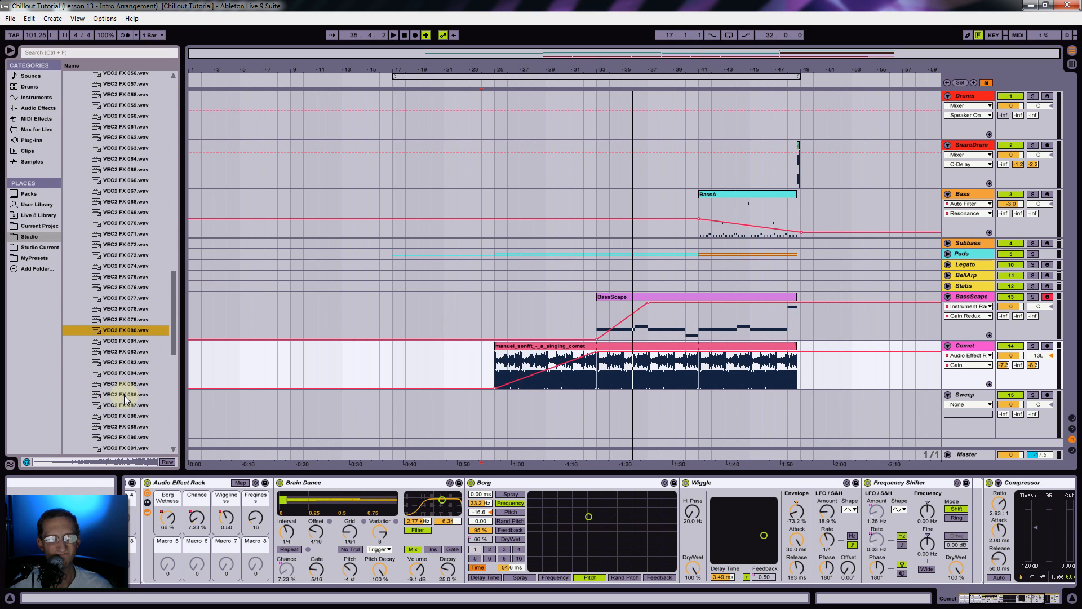
{"action": "left_click", "coordinate": [125, 394]}
{"action": "scroll", "coordinate": [124, 395], "scroll_direction": "down", "scroll_amount": 2}
{"action": "left_click", "coordinate": [124, 395]}
{"action": "scroll", "coordinate": [124, 394], "scroll_direction": "down", "scroll_amount": 2}
{"action": "left_click", "coordinate": [124, 395]}
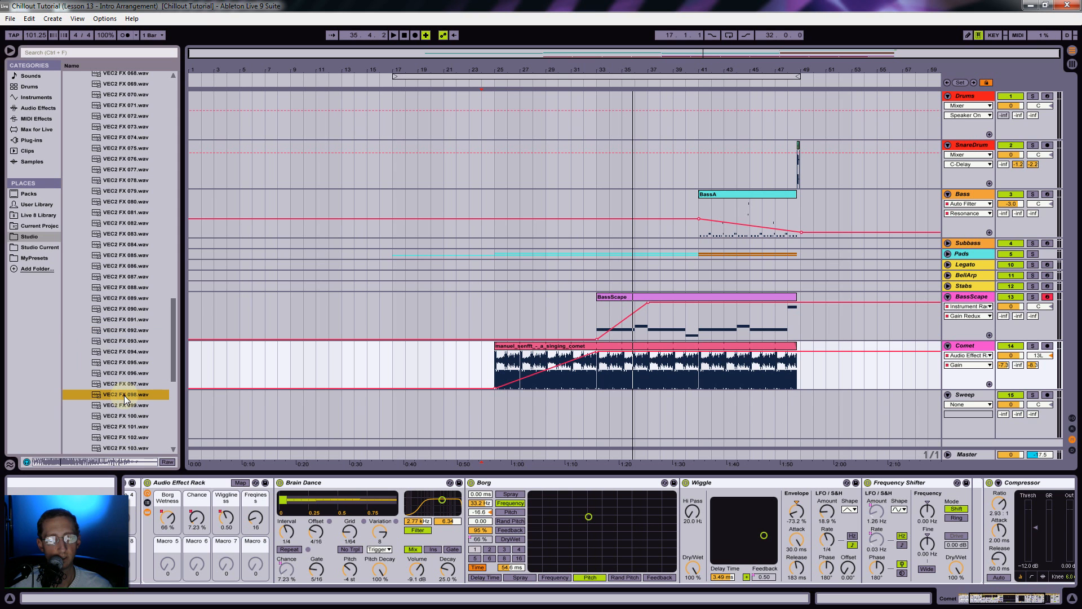
{"action": "scroll", "coordinate": [124, 395], "scroll_direction": "down", "scroll_amount": 2}
{"action": "left_click", "coordinate": [124, 395]}
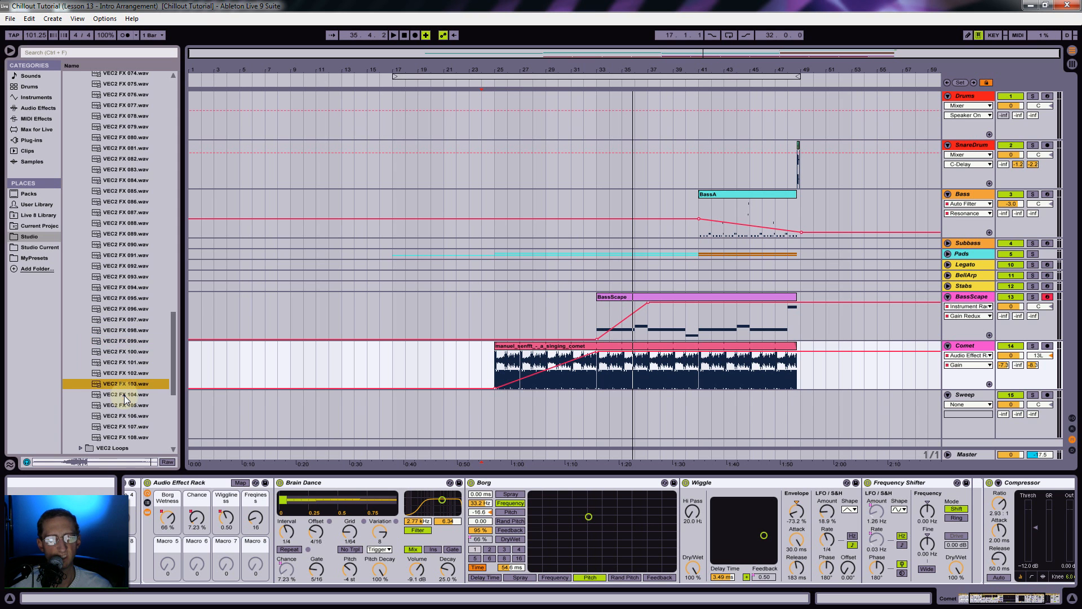
{"action": "scroll", "coordinate": [124, 395], "scroll_direction": "down", "scroll_amount": 2}
{"action": "left_click", "coordinate": [125, 366]}
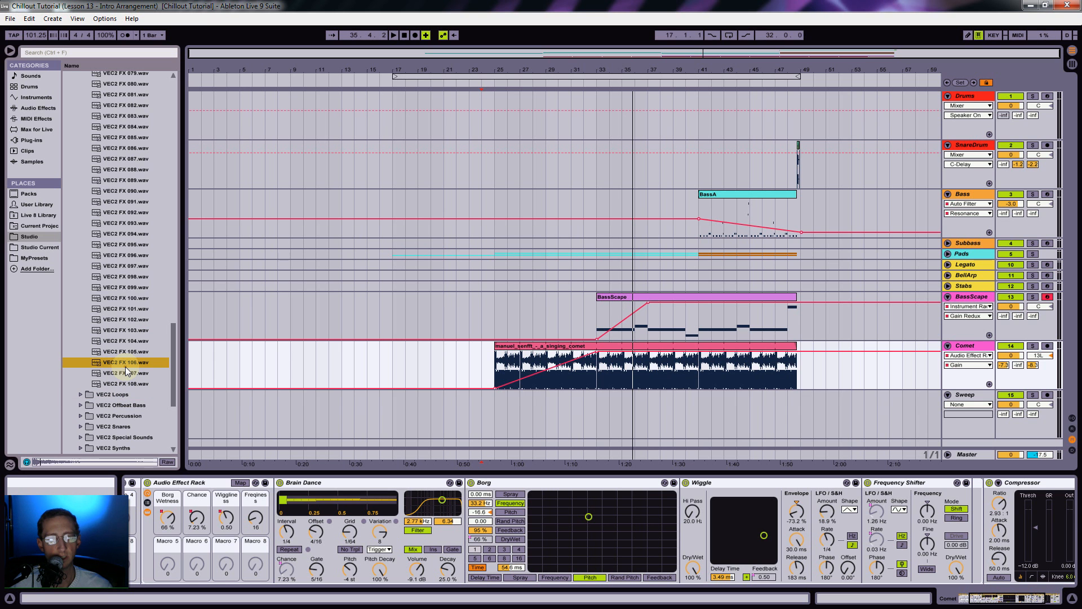
Step: Go back up through the VEC2 FX samples, previewing 088, 068 and 053
{"action": "left_click", "coordinate": [130, 174]}
{"action": "scroll", "coordinate": [133, 238], "scroll_direction": "up", "scroll_amount": 6}
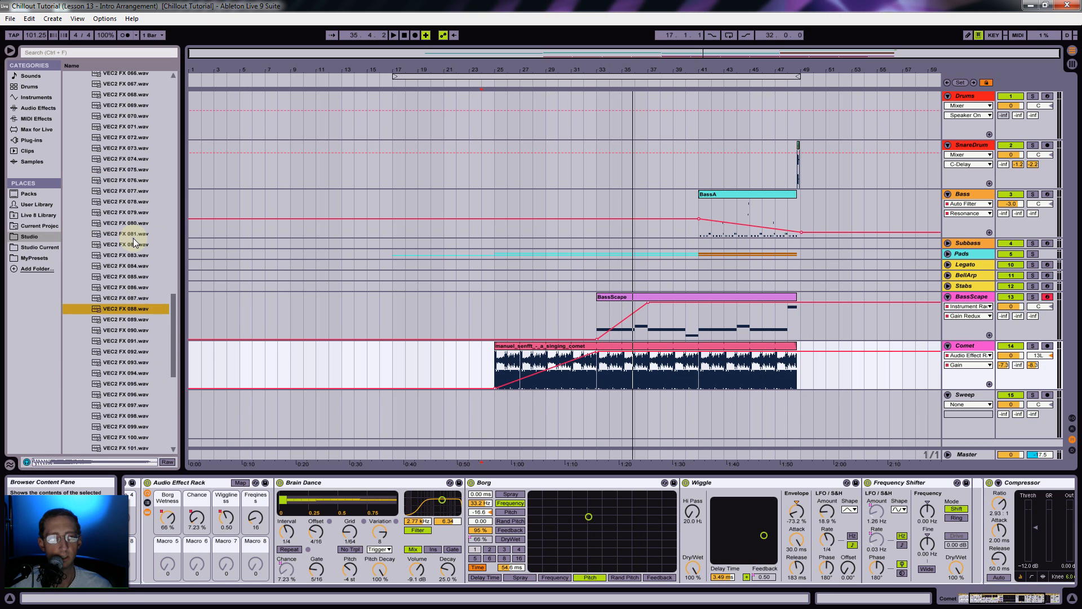
{"action": "left_click", "coordinate": [107, 147]}
{"action": "key", "text": "Up"}
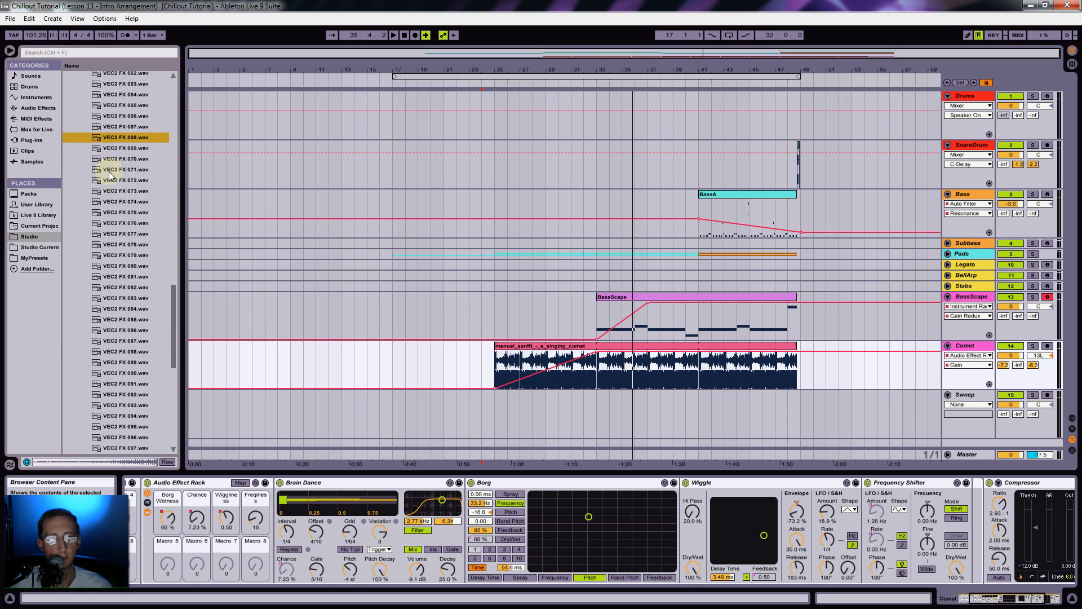
{"action": "scroll", "coordinate": [114, 209], "scroll_direction": "up", "scroll_amount": 5}
{"action": "left_click", "coordinate": [123, 118]}
{"action": "scroll", "coordinate": [121, 151], "scroll_direction": "up", "scroll_amount": 2}
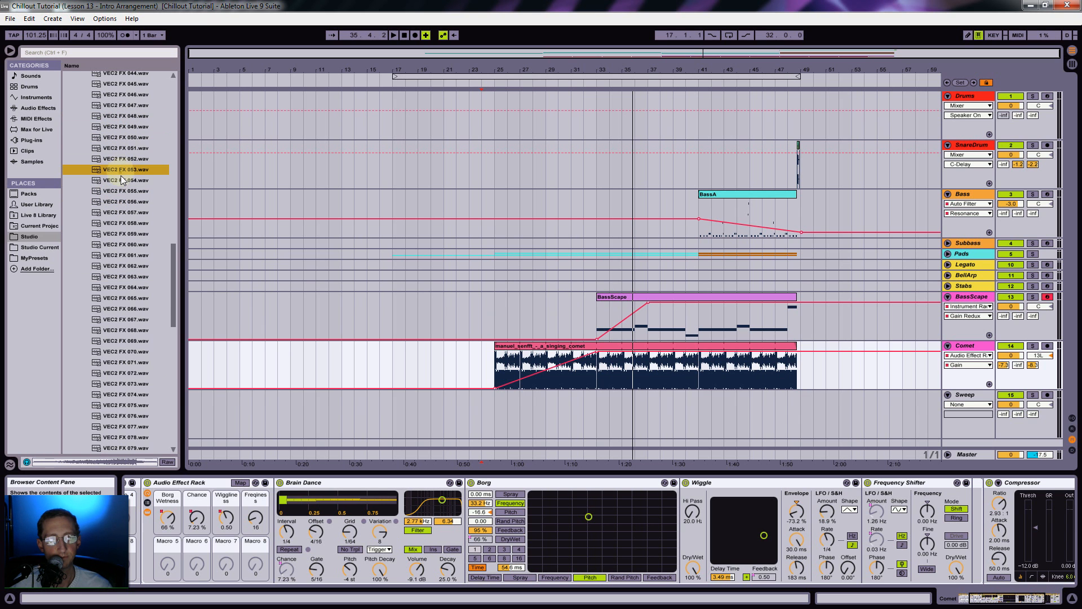
Step: Place VEC2 FX 053.wav on the Sweep track in bar 48, shift it to 48.1.4 and trim off its fading tail
{"action": "mouse_move", "coordinate": [117, 170]}
{"action": "left_mouse_down"}
{"action": "mouse_move", "coordinate": [724, 309]}
{"action": "mouse_move", "coordinate": [803, 379]}
{"action": "mouse_move", "coordinate": [789, 418]}
{"action": "left_mouse_up"}
{"action": "left_click_drag", "start_coordinate": [793, 66], "coordinate": [522, 171]}
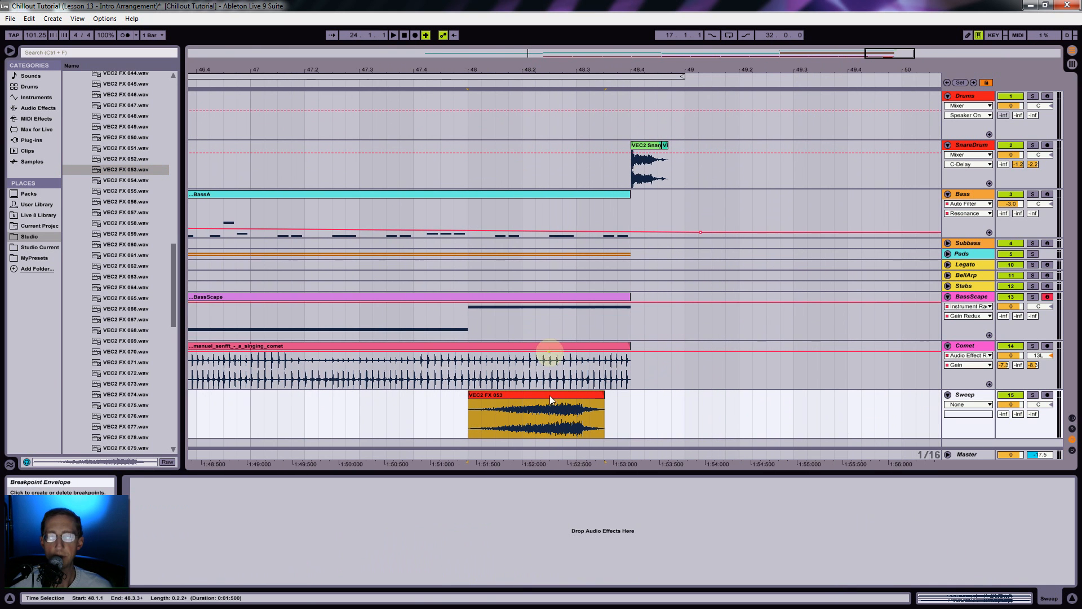
{"action": "left_click_drag", "start_coordinate": [553, 396], "coordinate": [600, 398]}
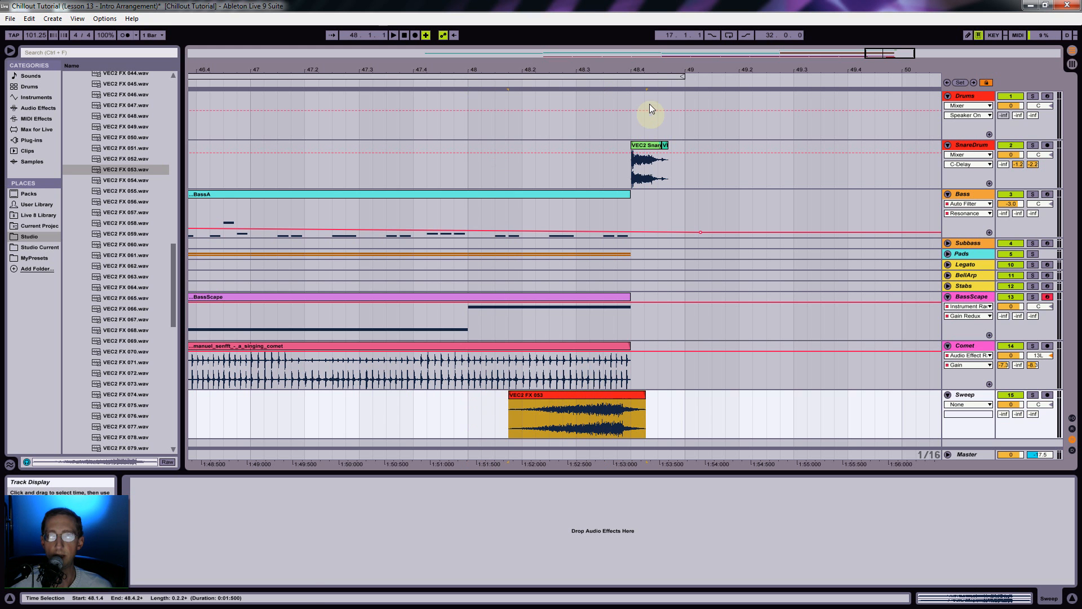
{"action": "left_click_drag", "start_coordinate": [623, 62], "coordinate": [623, 67]}
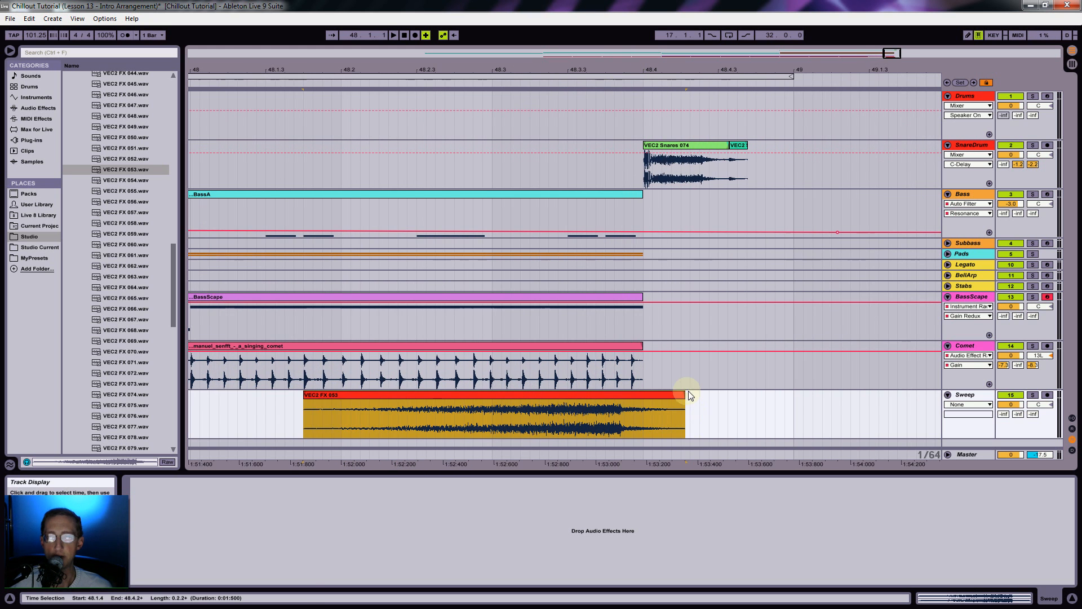
{"action": "left_click_drag", "start_coordinate": [683, 394], "coordinate": [627, 397]}
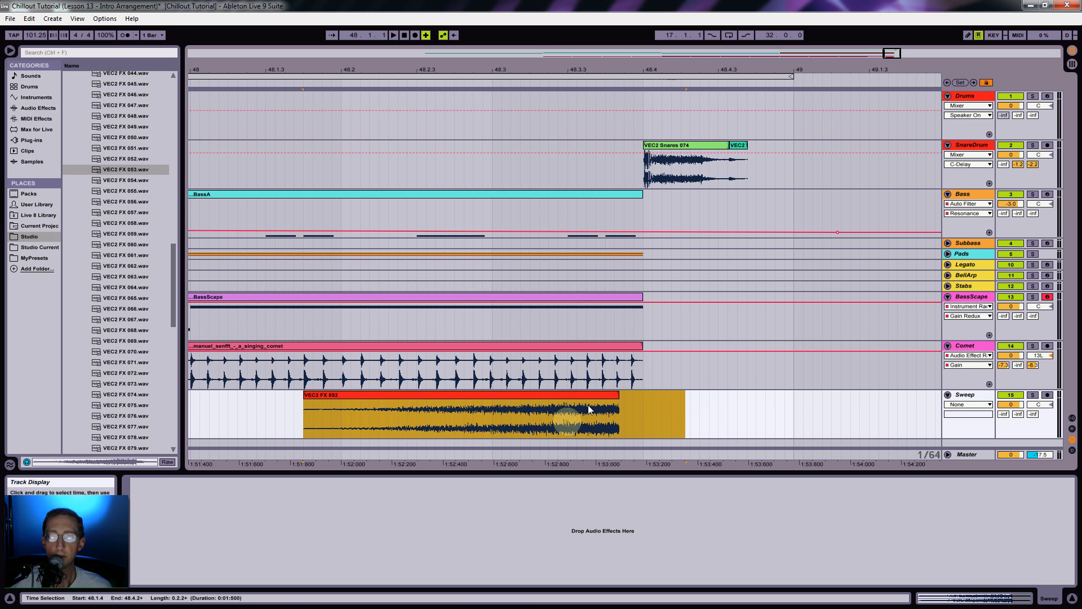
Step: Move the trimmed sweep clip so it ends exactly at the snare on 48.4.1, and play it back
{"action": "left_click_drag", "start_coordinate": [590, 401], "coordinate": [629, 398]}
{"action": "left_click", "coordinate": [713, 408]}
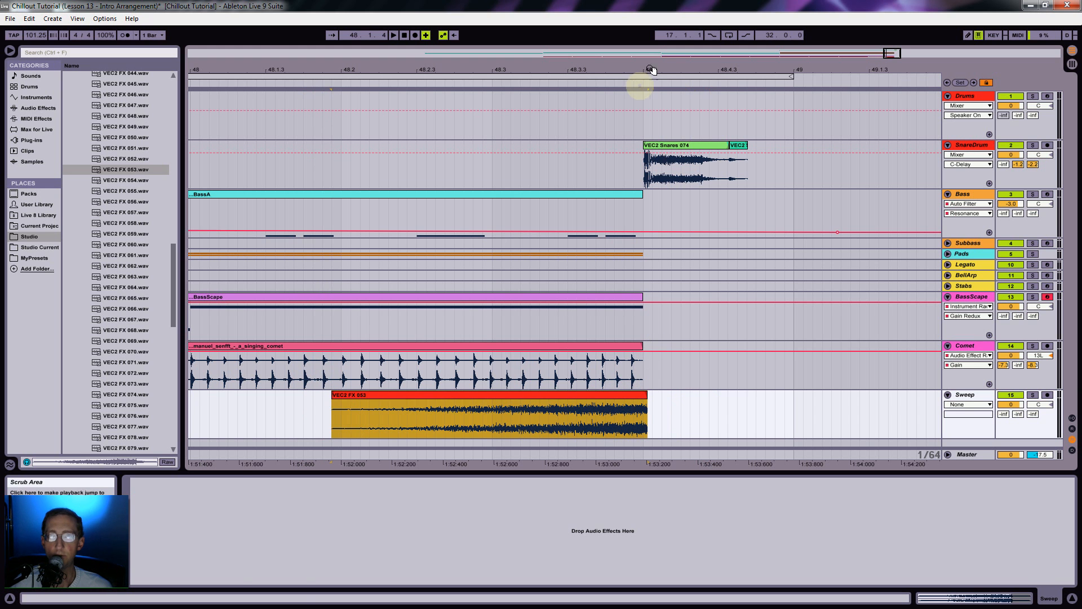
{"action": "left_click_drag", "start_coordinate": [646, 70], "coordinate": [645, 84]}
{"action": "left_click_drag", "start_coordinate": [654, 396], "coordinate": [606, 396]}
{"action": "left_click_drag", "start_coordinate": [583, 67], "coordinate": [580, 63]}
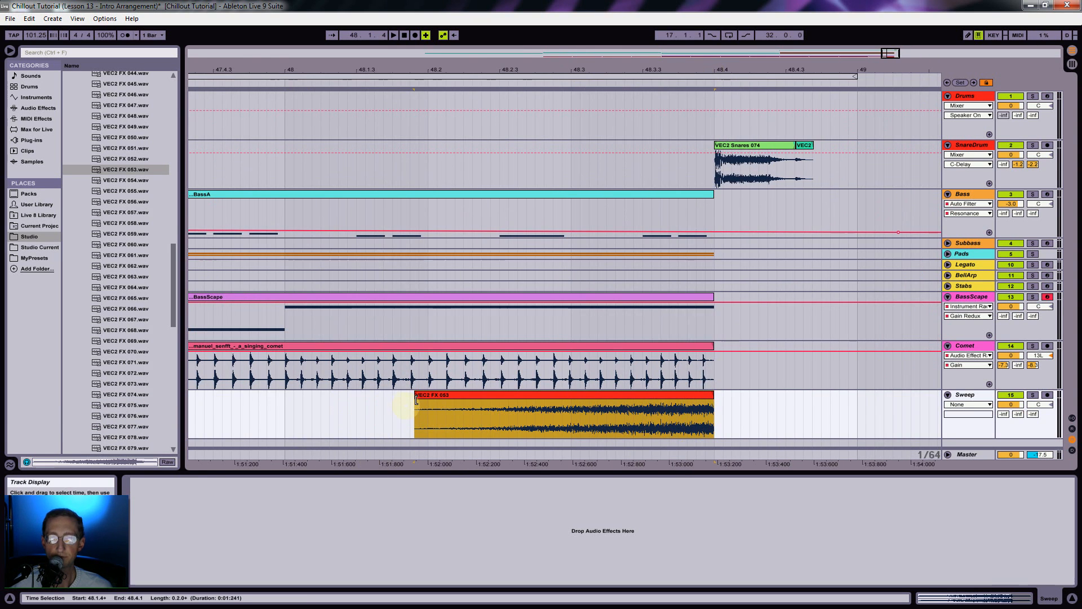
{"action": "key", "text": "space"}
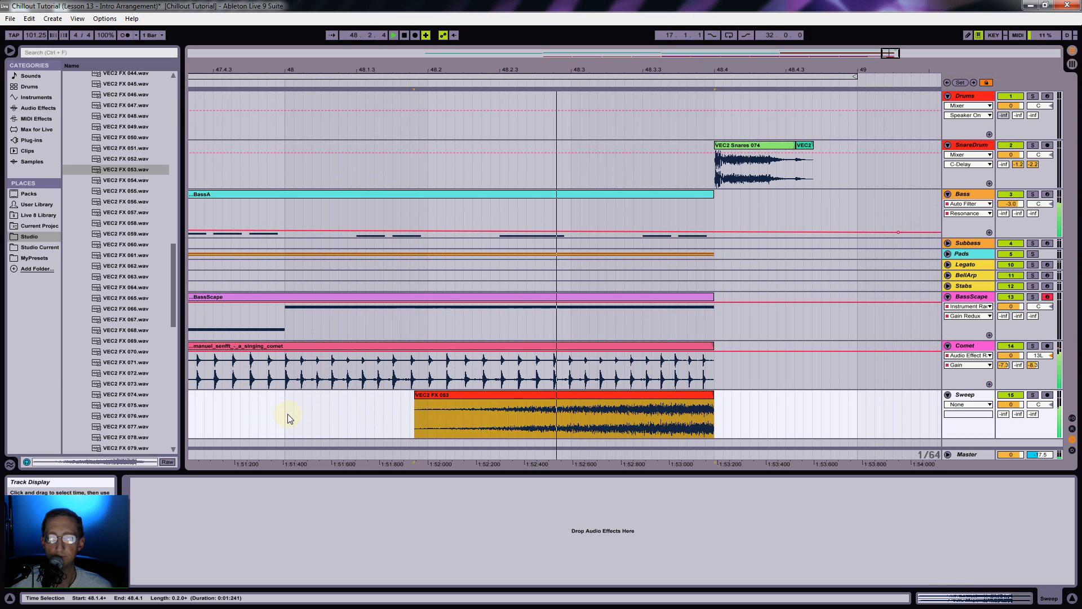
Step: Enable Warp on the VEC2 FX 053 clip and double its original tempo to 202.50 BPM to stretch it
{"action": "double_click", "coordinate": [431, 394]}
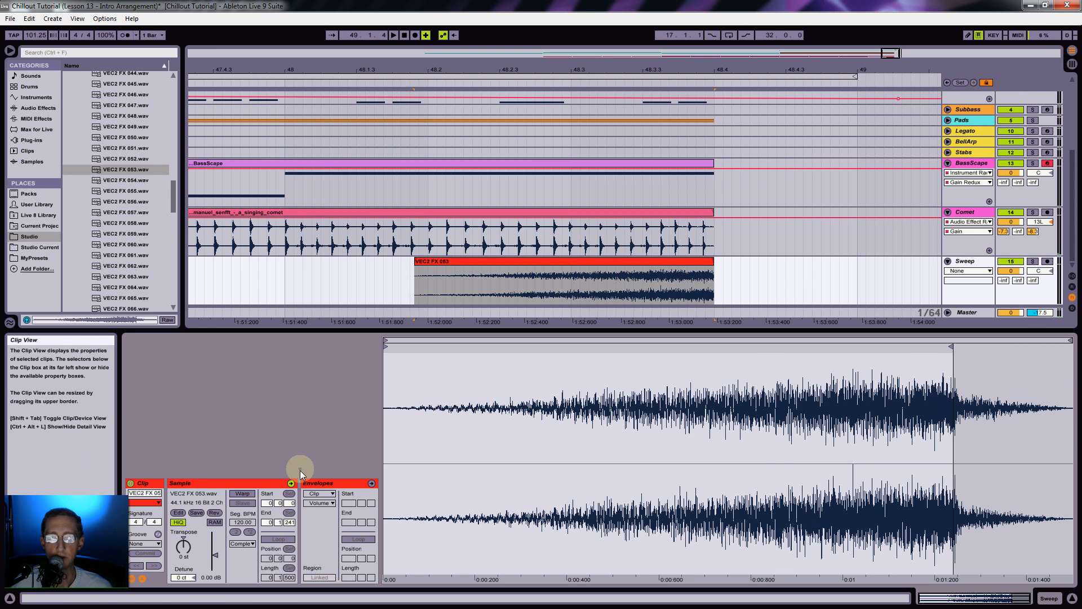
{"action": "left_click", "coordinate": [241, 493]}
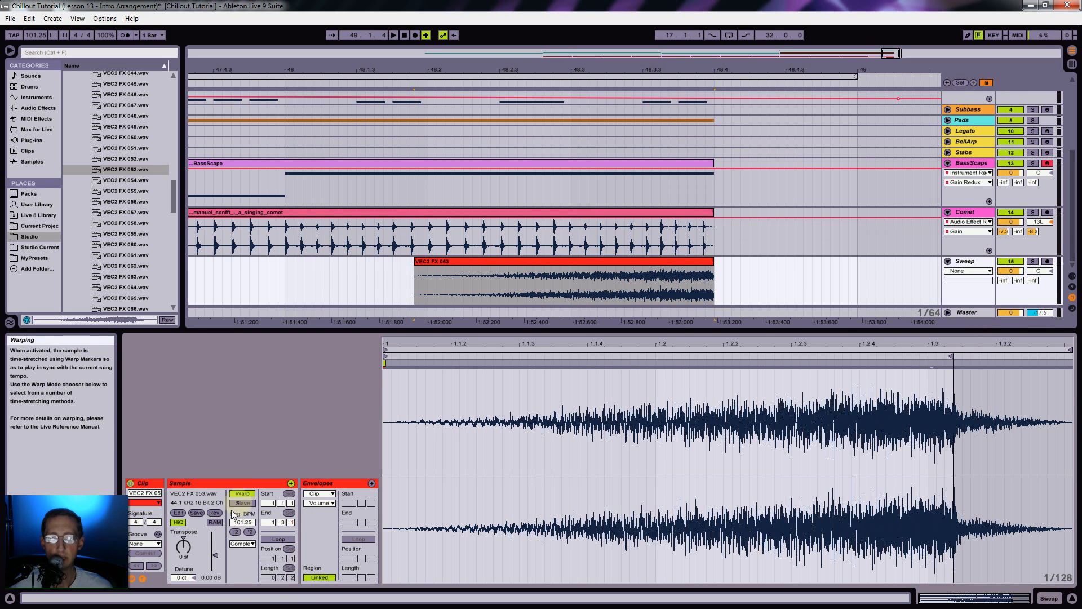
{"action": "left_click", "coordinate": [237, 532]}
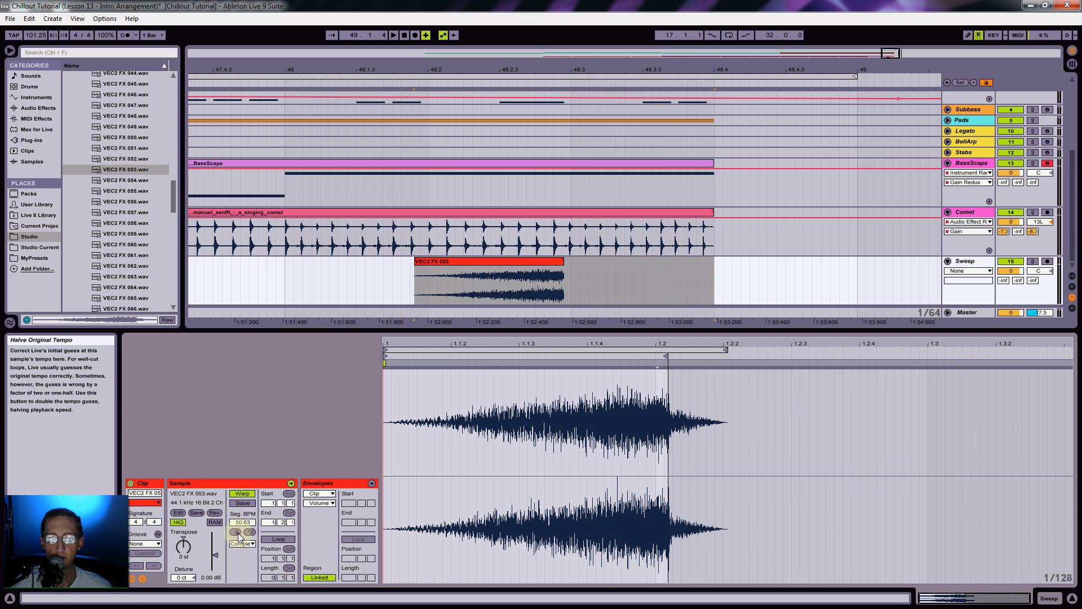
{"action": "left_click", "coordinate": [250, 532]}
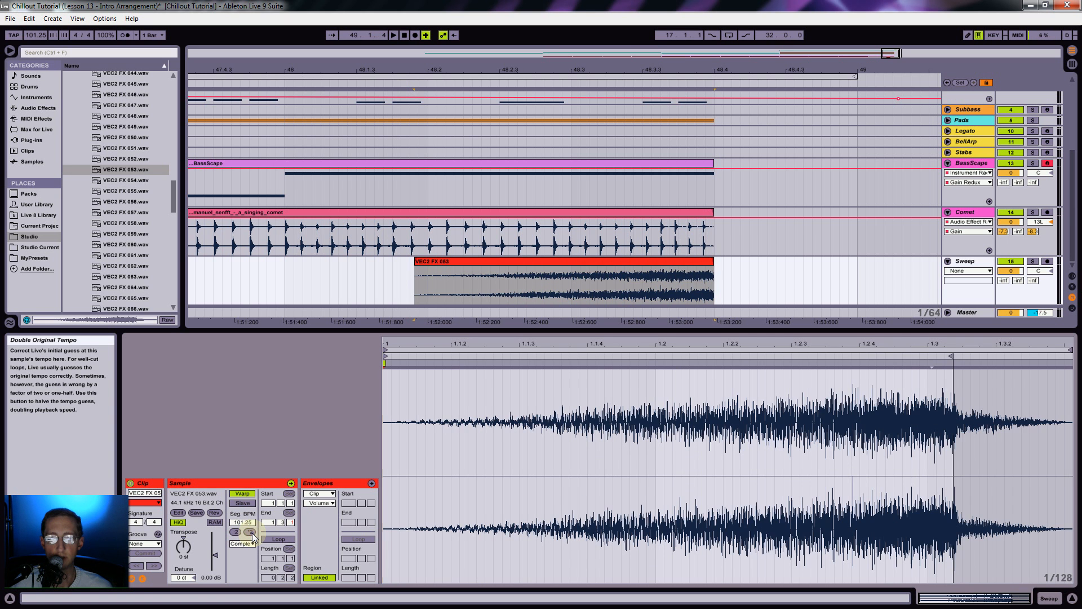
{"action": "left_click", "coordinate": [249, 532]}
Step: Move the stretched sweep clip to start at 47.3.4 and end at 48.4.1 by the snare, and play it back
{"action": "left_click_drag", "start_coordinate": [615, 69], "coordinate": [611, 67]}
{"action": "left_click_drag", "start_coordinate": [777, 261], "coordinate": [539, 281]}
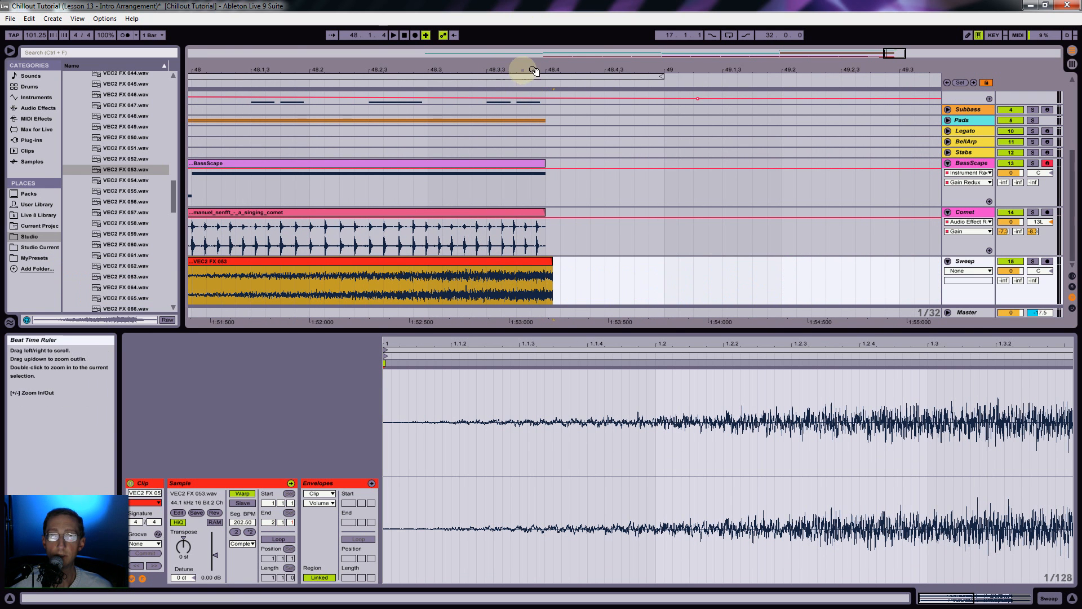
{"action": "left_click_drag", "start_coordinate": [545, 65], "coordinate": [546, 72]}
{"action": "left_click_drag", "start_coordinate": [646, 263], "coordinate": [510, 263]}
{"action": "left_click_drag", "start_coordinate": [483, 66], "coordinate": [624, 67]}
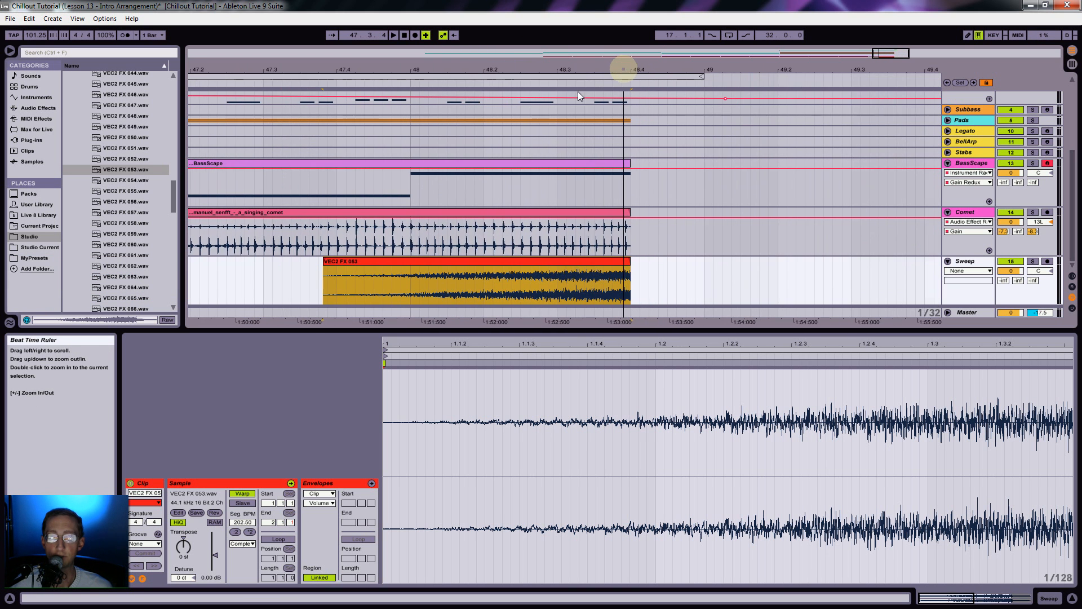
{"action": "key", "text": "space"}
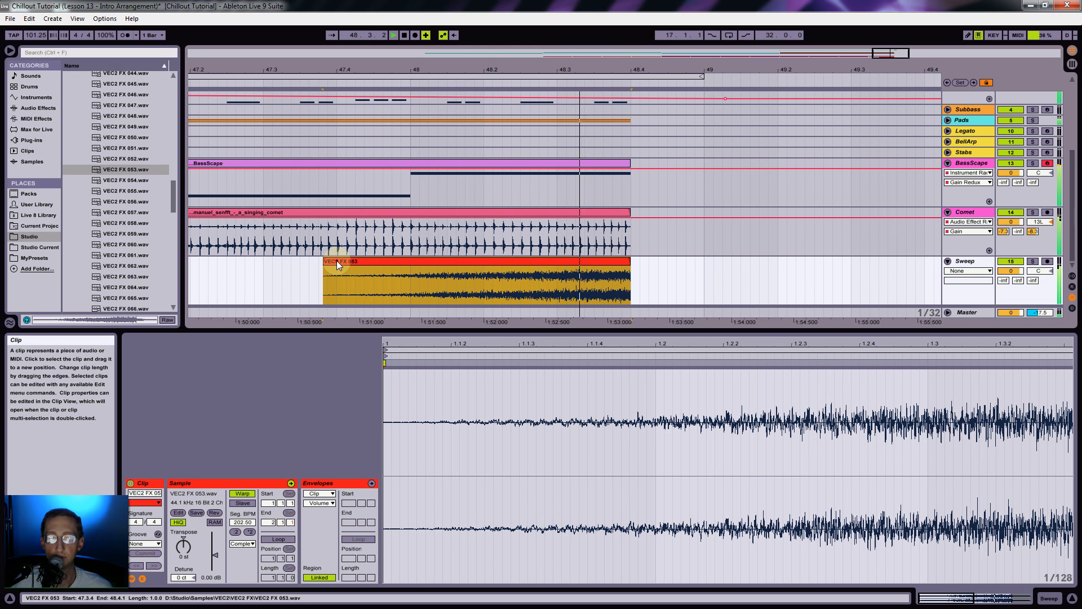
Step: Solo the Sweep track, set its clip to Texture warp mode with Grain Size 2.00 and Flux 71.00, and play it back
{"action": "left_click", "coordinate": [1032, 262]}
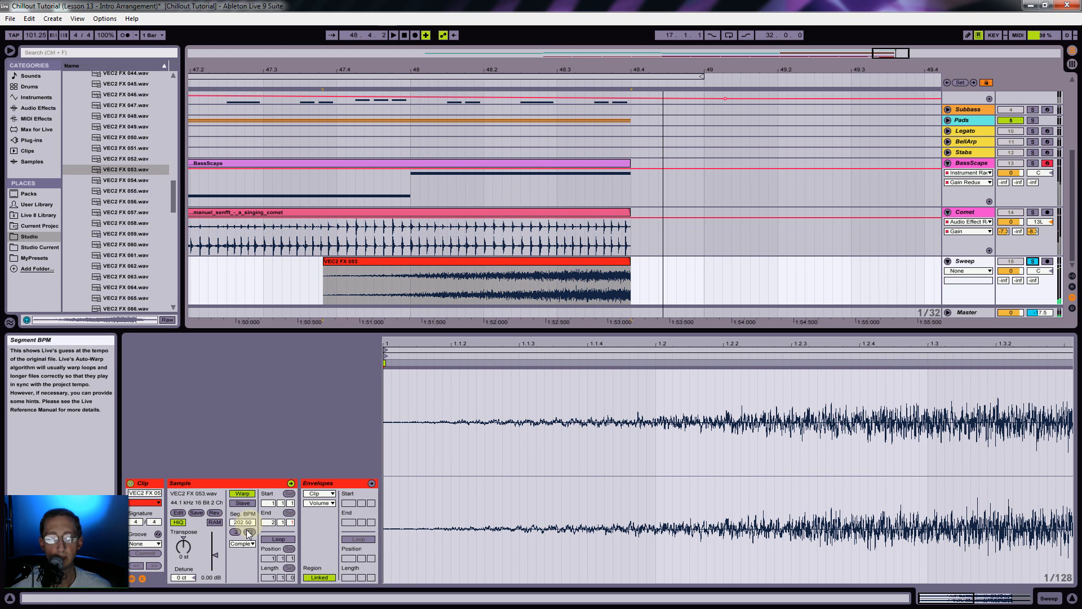
{"action": "left_click", "coordinate": [246, 544]}
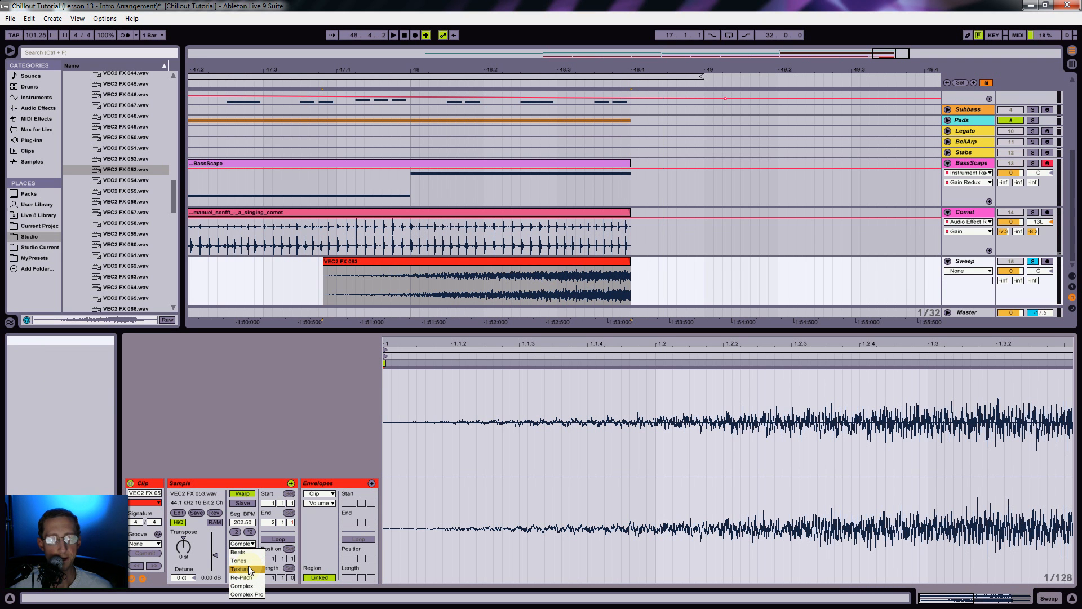
{"action": "left_click", "coordinate": [248, 569]}
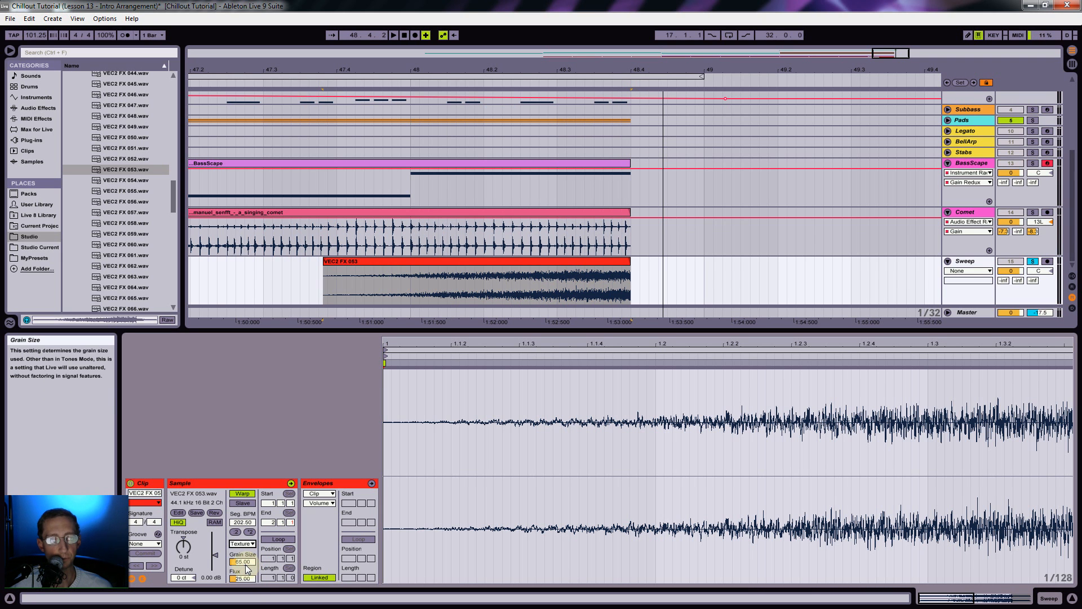
{"action": "mouse_move", "coordinate": [240, 582]}
{"action": "left_mouse_down"}
{"action": "mouse_move", "coordinate": [244, 566]}
{"action": "mouse_move", "coordinate": [243, 588]}
{"action": "left_mouse_up"}
{"action": "key", "text": "space"}
{"action": "key", "text": "space"}
{"action": "key", "text": "space"}
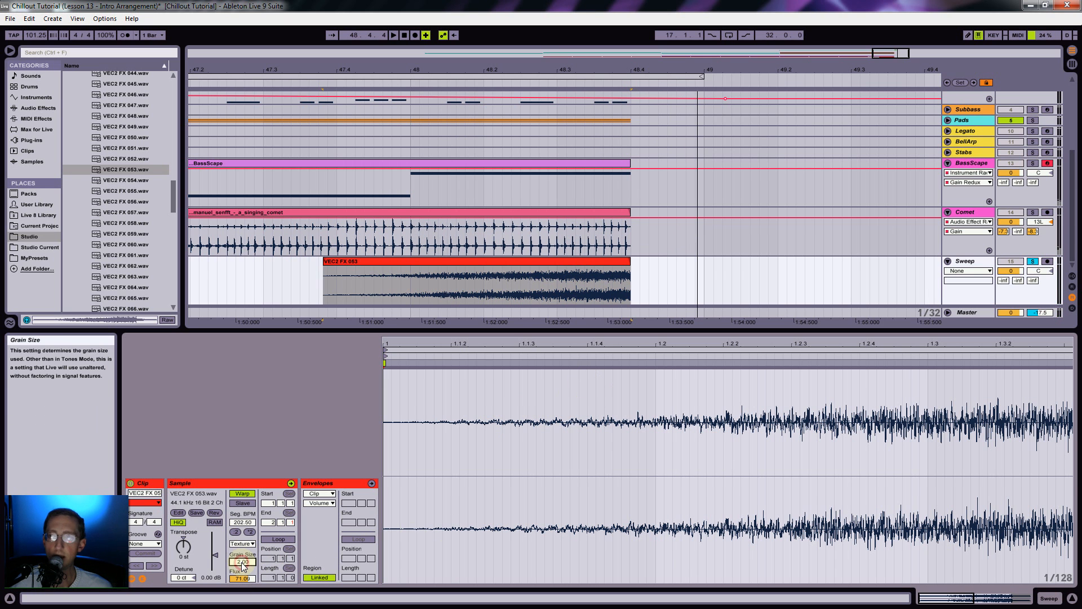
Step: Set the sweep clip's Grain Size to 42.78 and look through the Sweep track's automation parameters, ending on Fades
{"action": "left_click", "coordinate": [968, 271]}
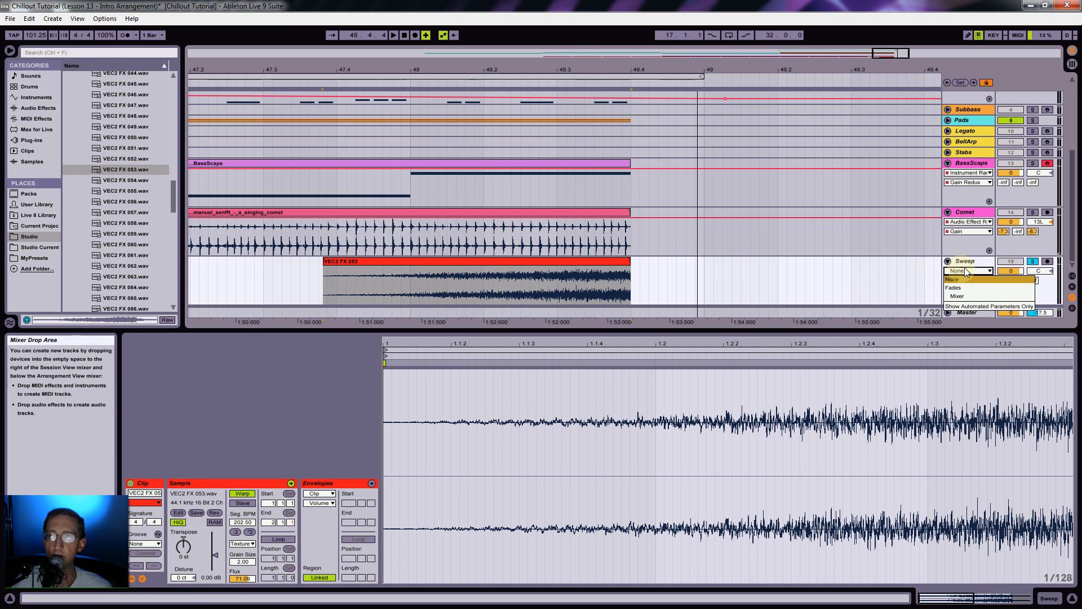
{"action": "left_click", "coordinate": [966, 281]}
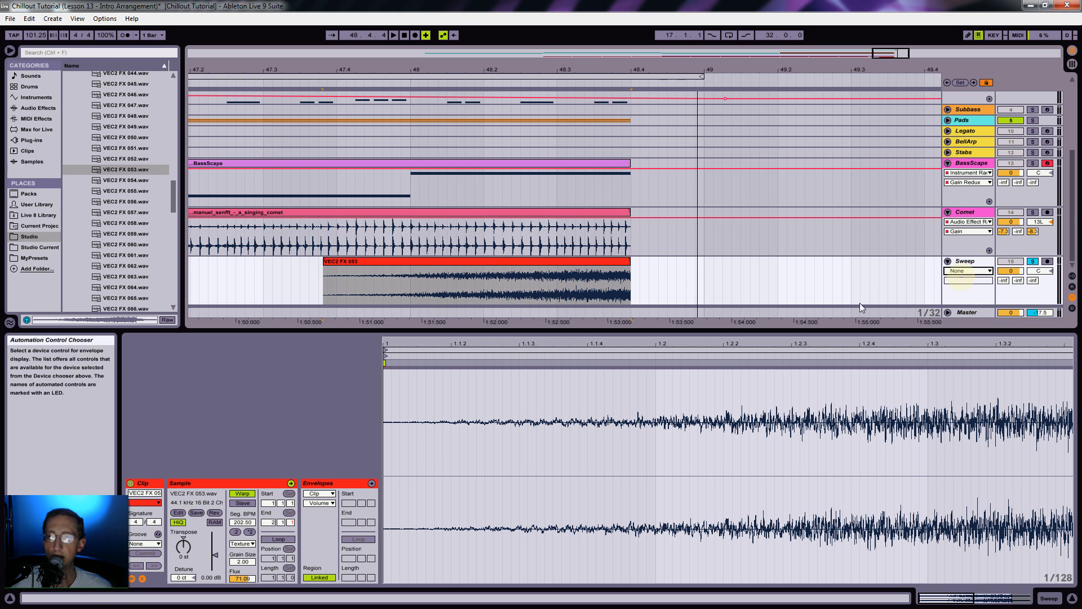
{"action": "left_click", "coordinate": [236, 563]}
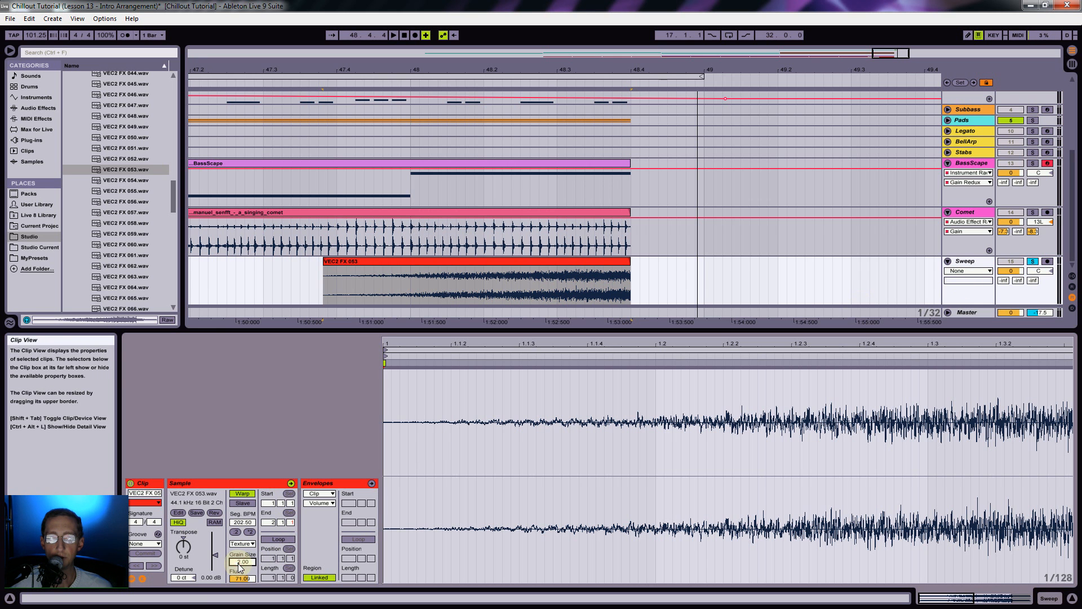
{"action": "left_click", "coordinate": [957, 273]}
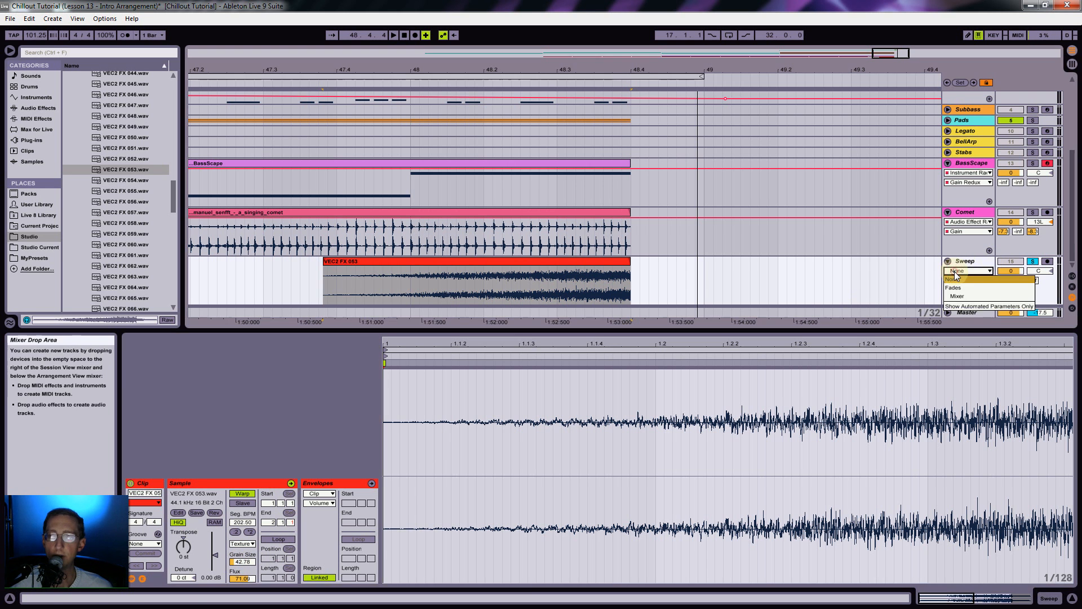
{"action": "left_click", "coordinate": [957, 296]}
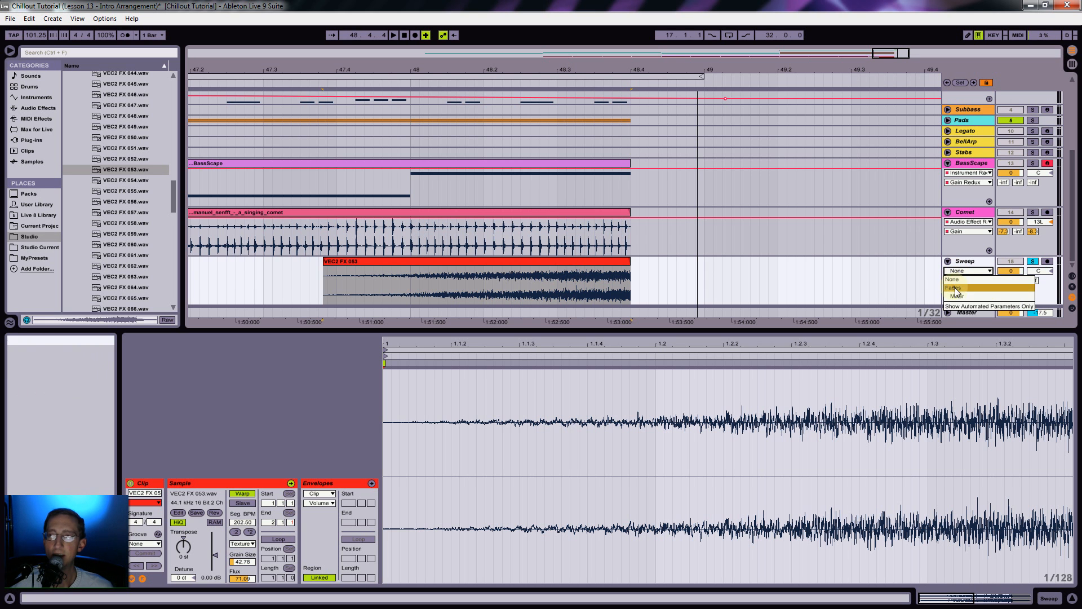
{"action": "left_click", "coordinate": [966, 281]}
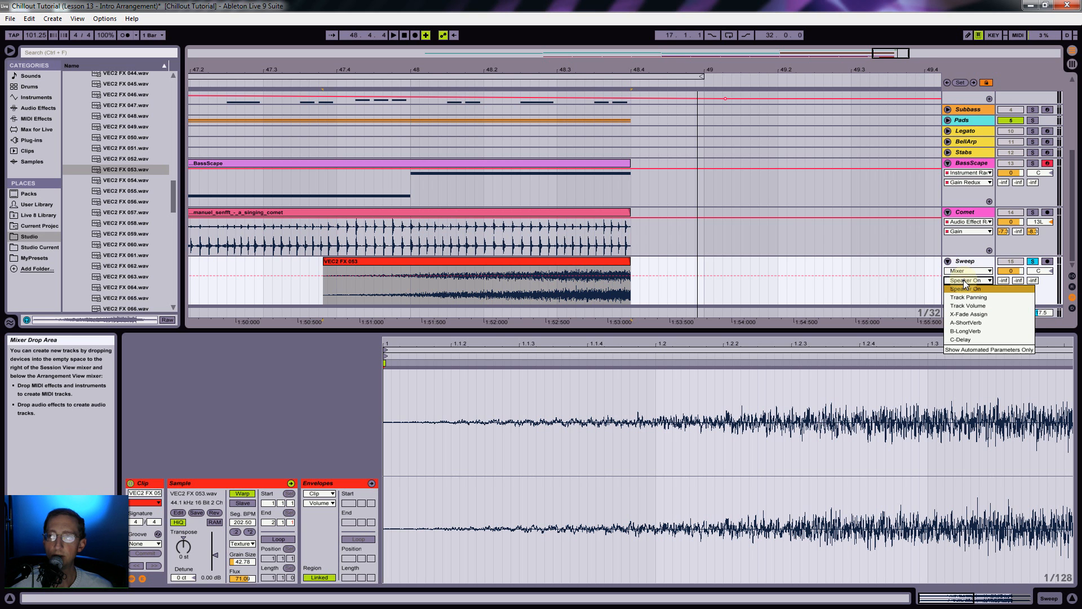
{"action": "left_click", "coordinate": [966, 282]}
{"action": "left_click", "coordinate": [967, 272]}
{"action": "left_click", "coordinate": [953, 279]}
{"action": "left_click", "coordinate": [968, 272]}
{"action": "left_click", "coordinate": [957, 288]}
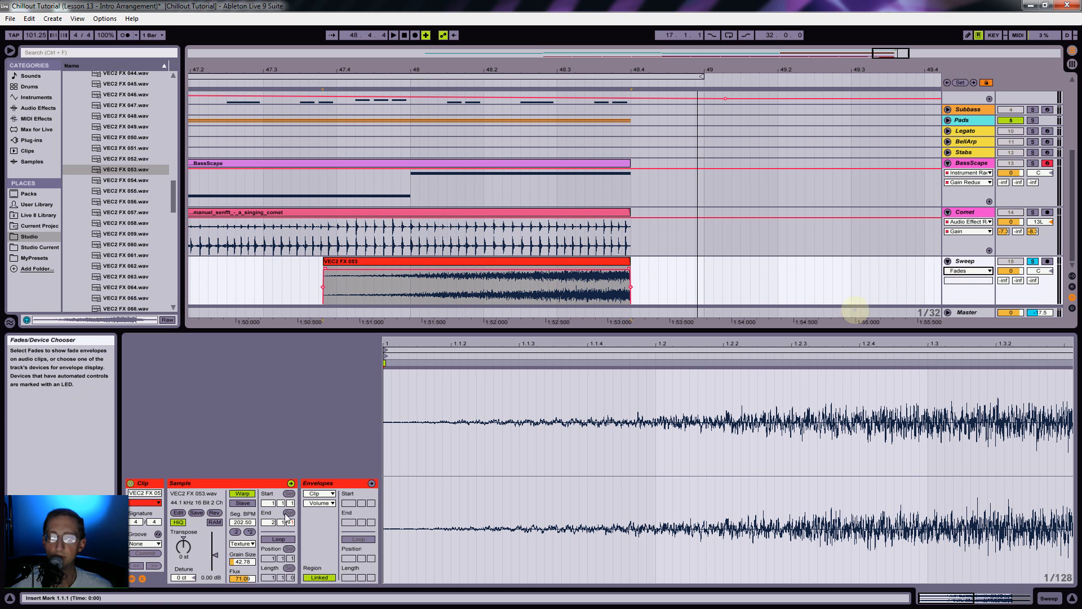
Step: Draw a Grain Size clip envelope on the VEC2 FX 053 clip that slopes down from near maximum at the start to minimum
{"action": "left_click", "coordinate": [372, 484]}
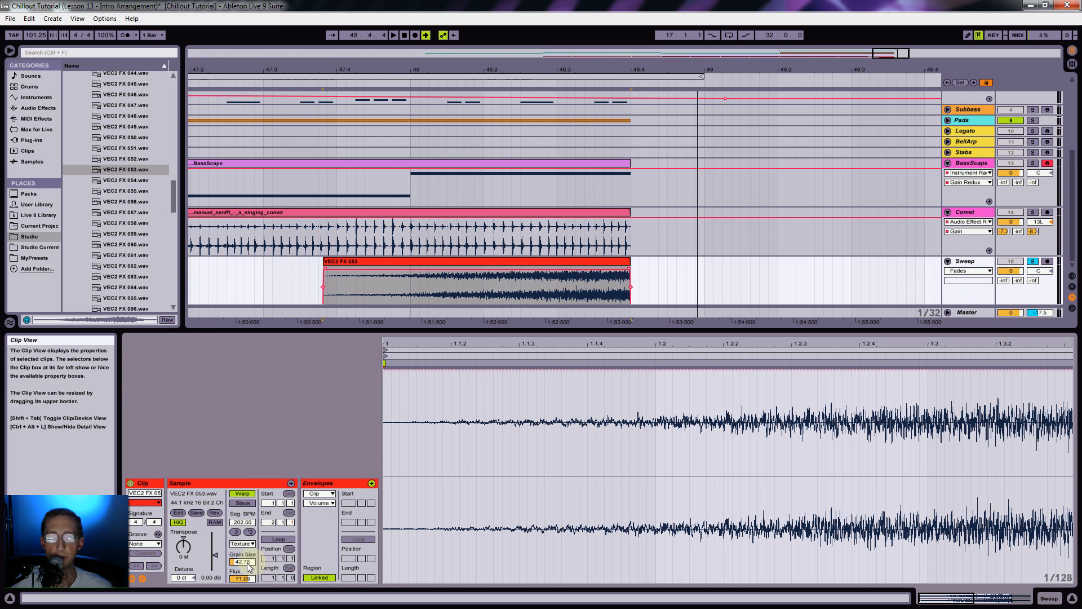
{"action": "left_click", "coordinate": [319, 503]}
{"action": "left_click", "coordinate": [327, 528]}
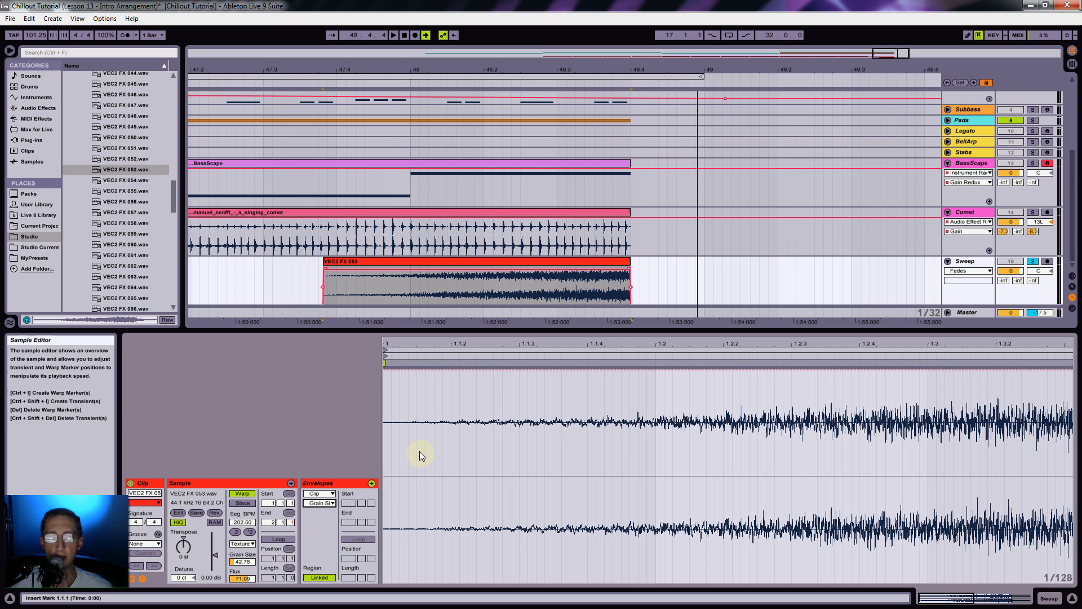
{"action": "mouse_move", "coordinate": [390, 370]}
{"action": "left_mouse_down"}
{"action": "mouse_move", "coordinate": [390, 566]}
{"action": "mouse_move", "coordinate": [390, 377]}
{"action": "mouse_move", "coordinate": [437, 377]}
{"action": "mouse_move", "coordinate": [927, 501]}
{"action": "mouse_move", "coordinate": [1069, 581]}
{"action": "left_mouse_up"}
{"action": "left_click", "coordinate": [437, 377]}
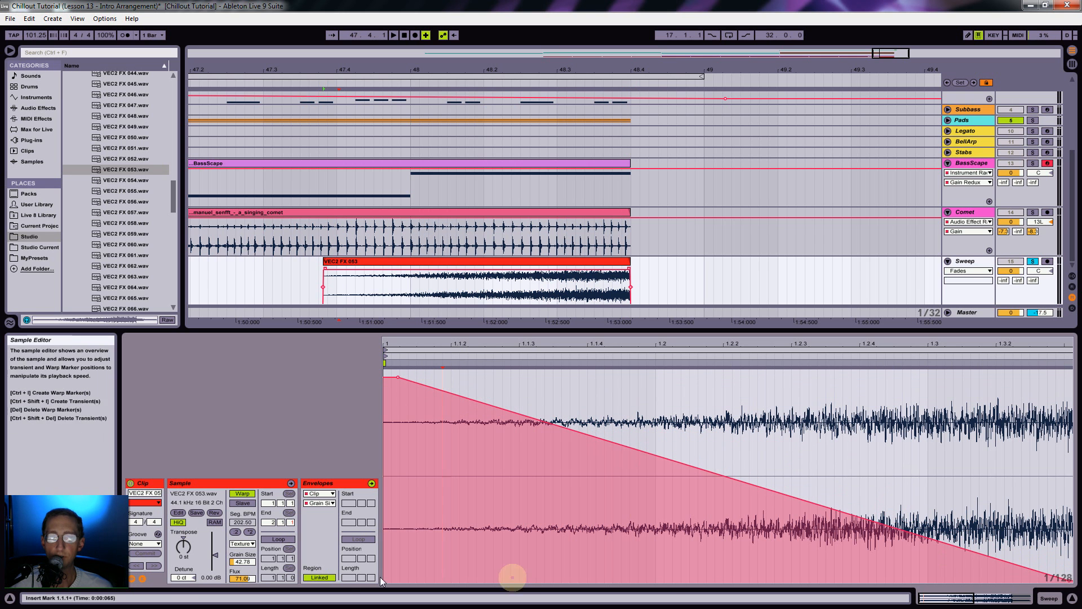
Step: Set the clip's Grain Size to 220.18, extend the envelope's slope to the clip's end slightly above minimum, and play it back
{"action": "key", "text": "space"}
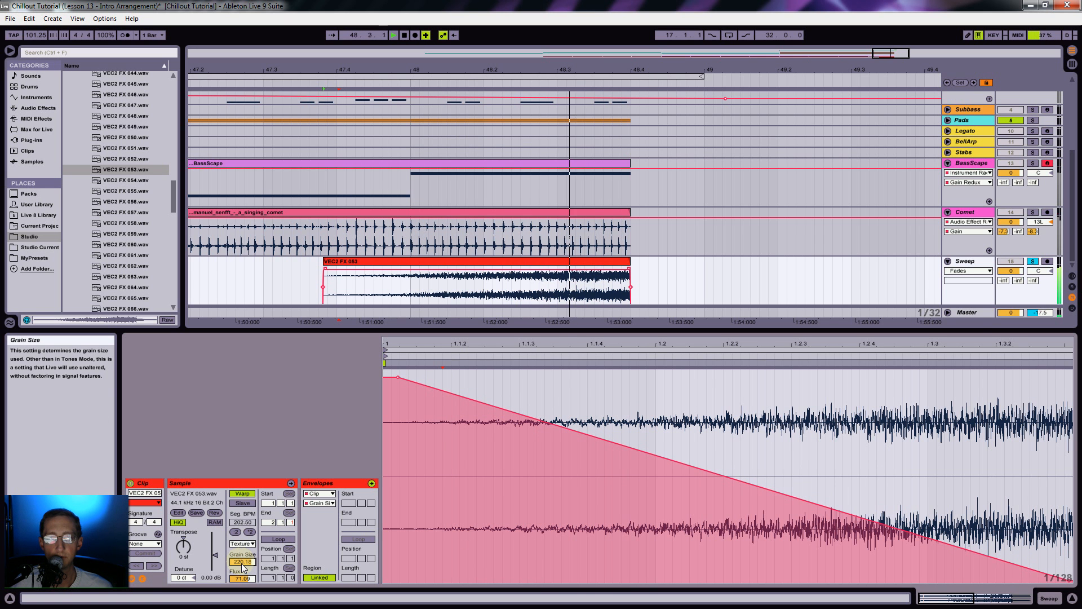
{"action": "key", "text": "space"}
{"action": "left_click_drag", "start_coordinate": [558, 344], "coordinate": [558, 318]}
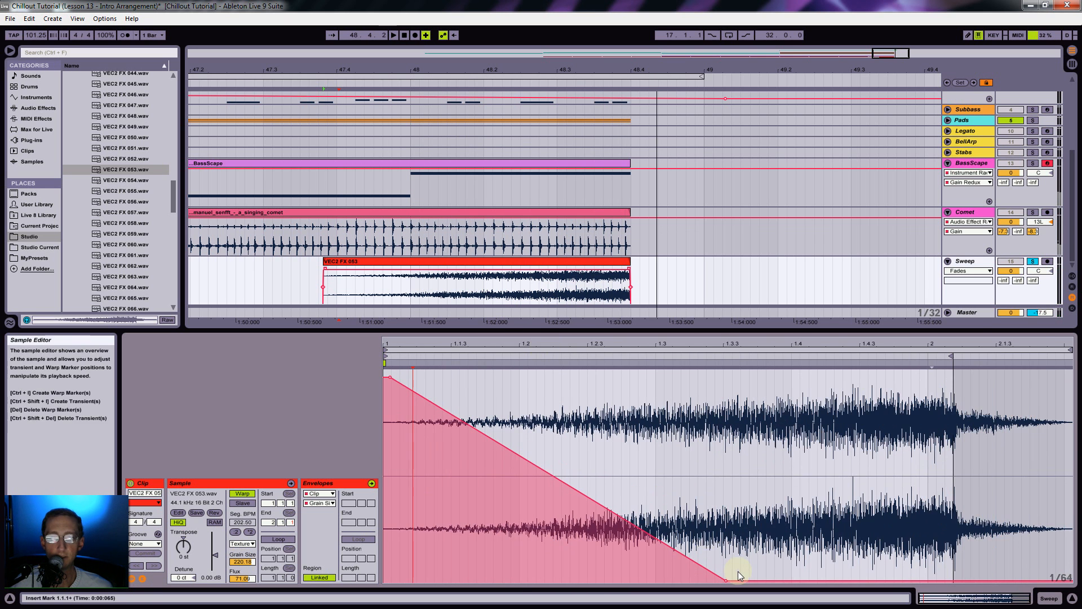
{"action": "left_click_drag", "start_coordinate": [728, 582], "coordinate": [951, 551]}
{"action": "key", "text": "space"}
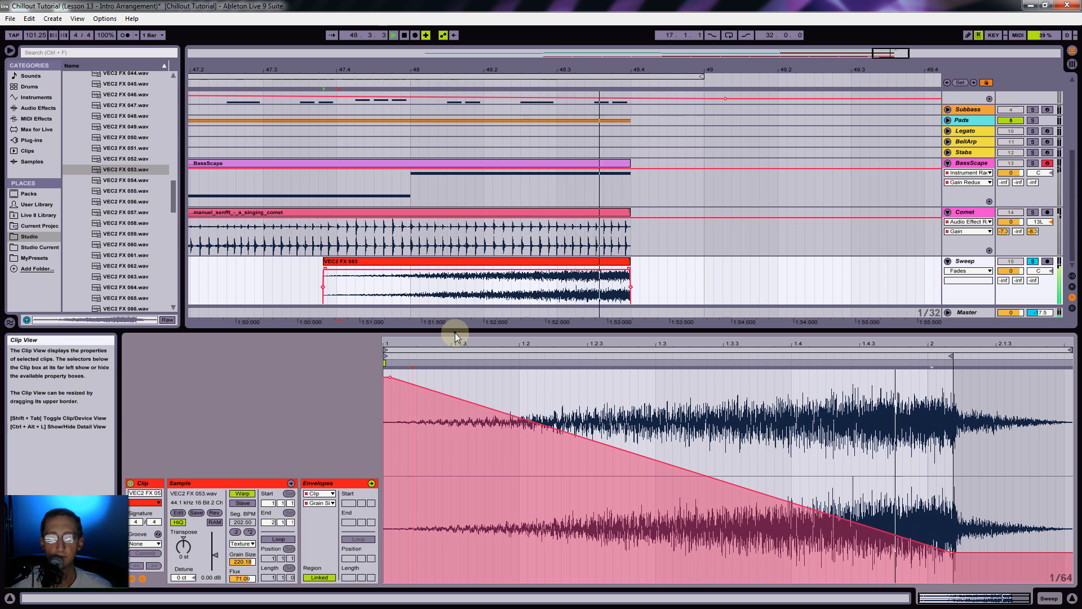
Step: Unsolo the Sweep track and raise its LongVerb and Delay sends to about -6 dB
{"action": "left_click", "coordinate": [1034, 264]}
{"action": "mouse_move", "coordinate": [1018, 281]}
{"action": "left_mouse_down"}
{"action": "mouse_move", "coordinate": [1018, 251]}
{"action": "mouse_move", "coordinate": [1033, 270]}
{"action": "left_mouse_up"}
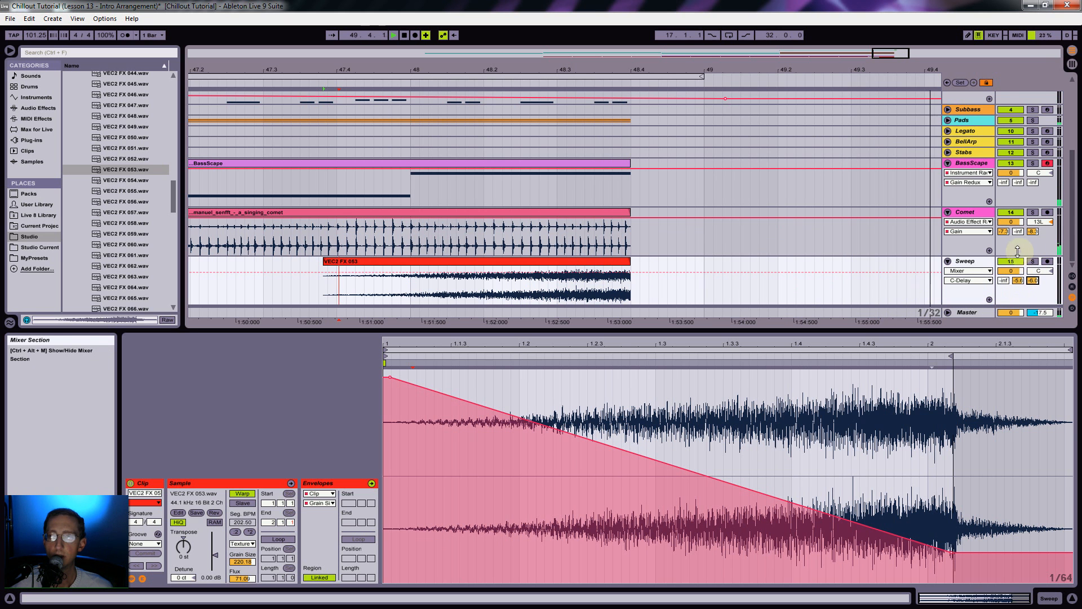
{"action": "key", "text": "space"}
Step: Switch the SnareDrum track's reverb send from LongVerb to ShortVerb at -2.2 dB and play the ending from bar 48
{"action": "scroll", "coordinate": [975, 225], "scroll_direction": "up", "scroll_amount": 4}
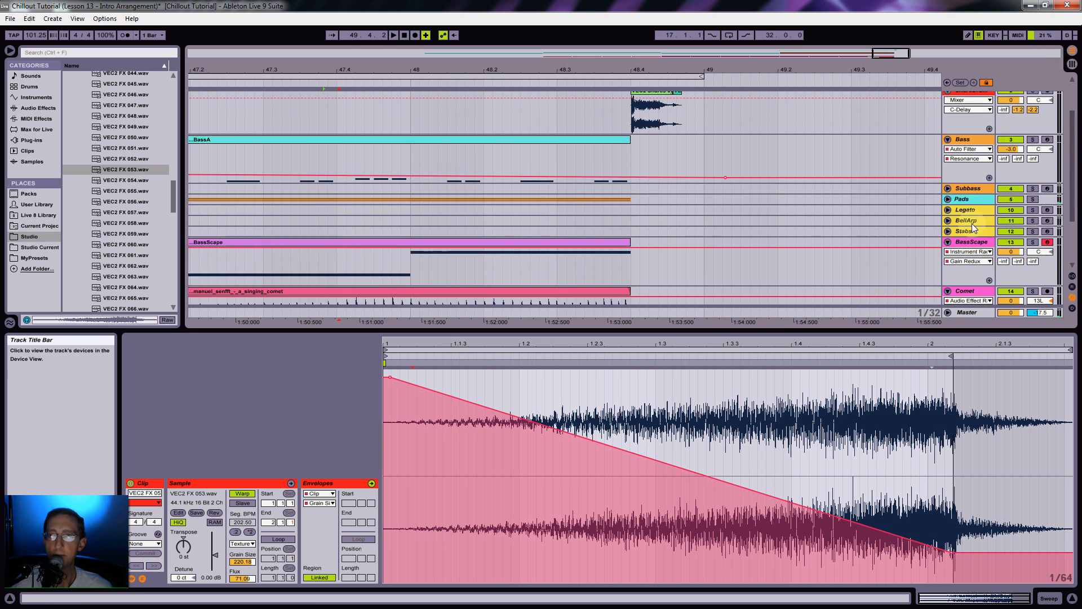
{"action": "left_click_drag", "start_coordinate": [1018, 161], "coordinate": [1004, 166]}
{"action": "left_click", "coordinate": [413, 166]}
{"action": "key", "text": "space"}
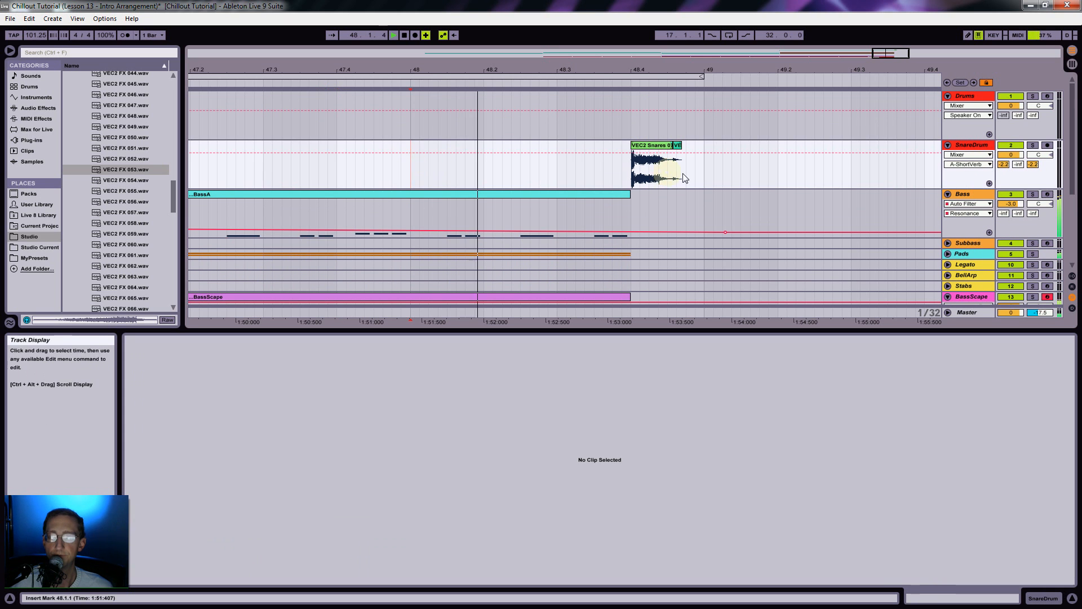
{"action": "scroll", "coordinate": [685, 172], "scroll_direction": "down", "scroll_amount": 3}
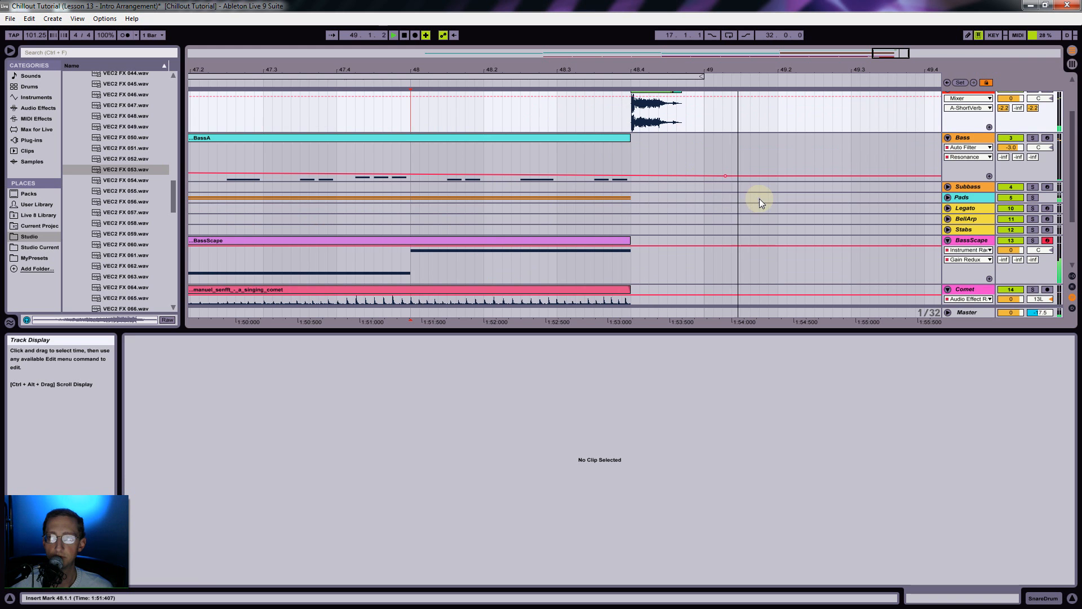
{"action": "scroll", "coordinate": [760, 198], "scroll_direction": "down", "scroll_amount": 3}
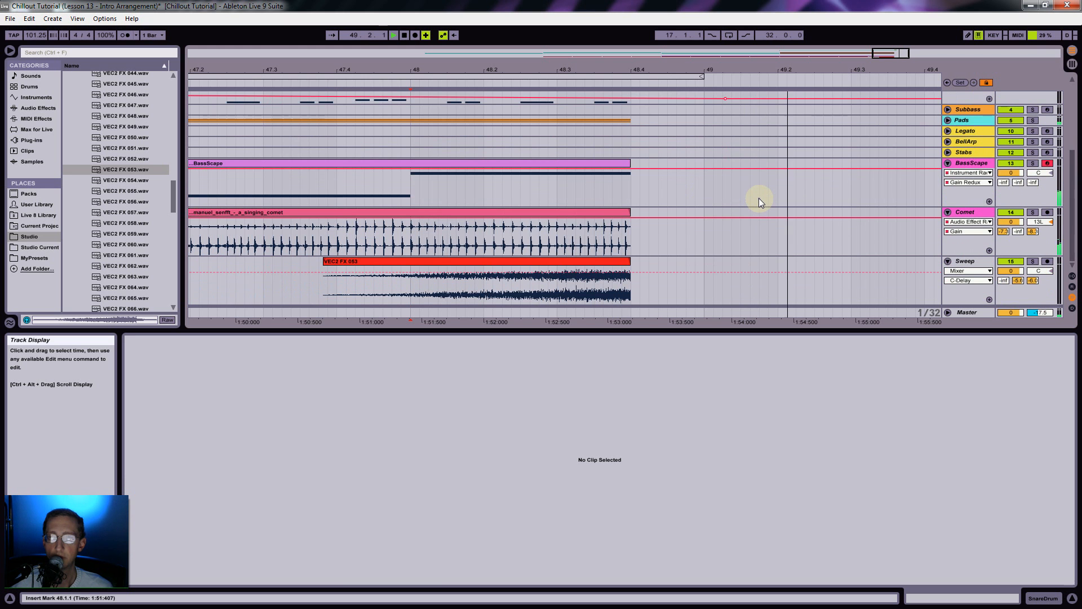
Step: Copy the sidechain Compressor from the Pads track onto the Sweep track
{"action": "left_click", "coordinate": [587, 266]}
{"action": "double_click", "coordinate": [965, 261]}
{"action": "scroll", "coordinate": [931, 283], "scroll_direction": "up", "scroll_amount": 6}
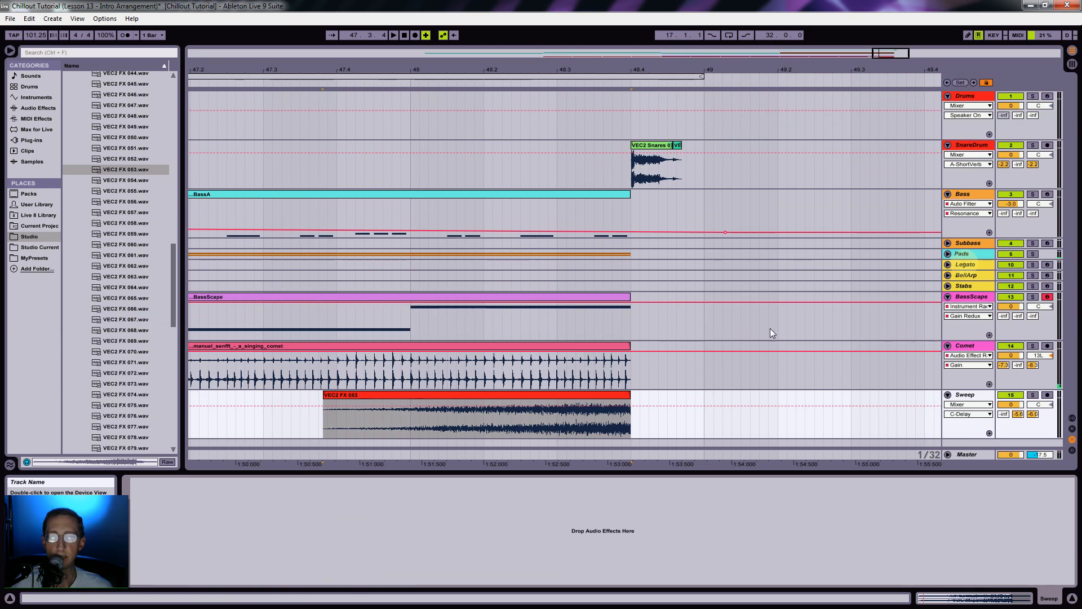
{"action": "left_click", "coordinate": [36, 109]}
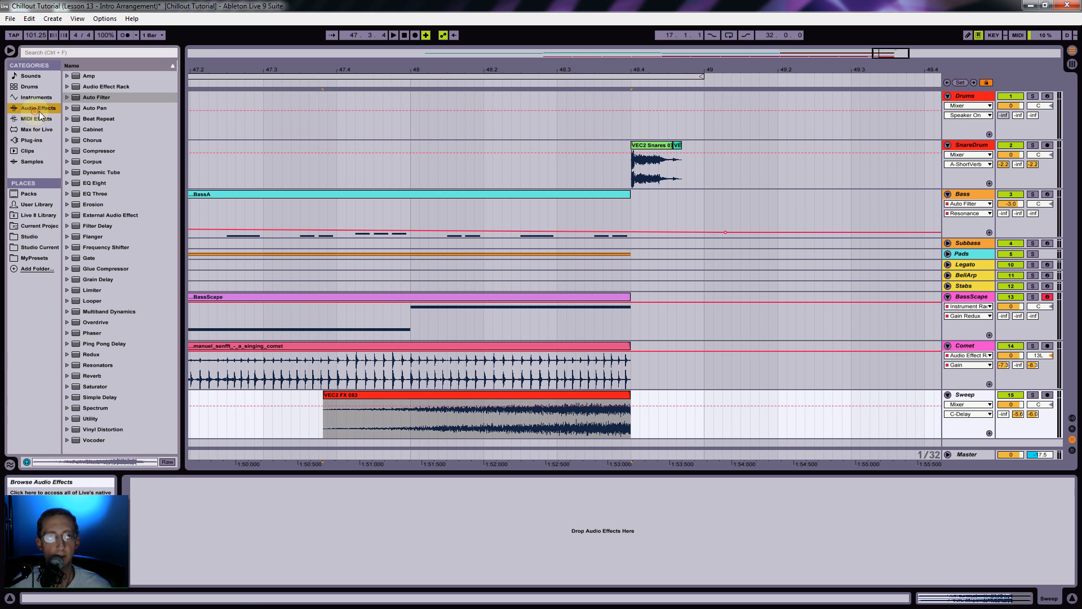
{"action": "left_click", "coordinate": [961, 255]}
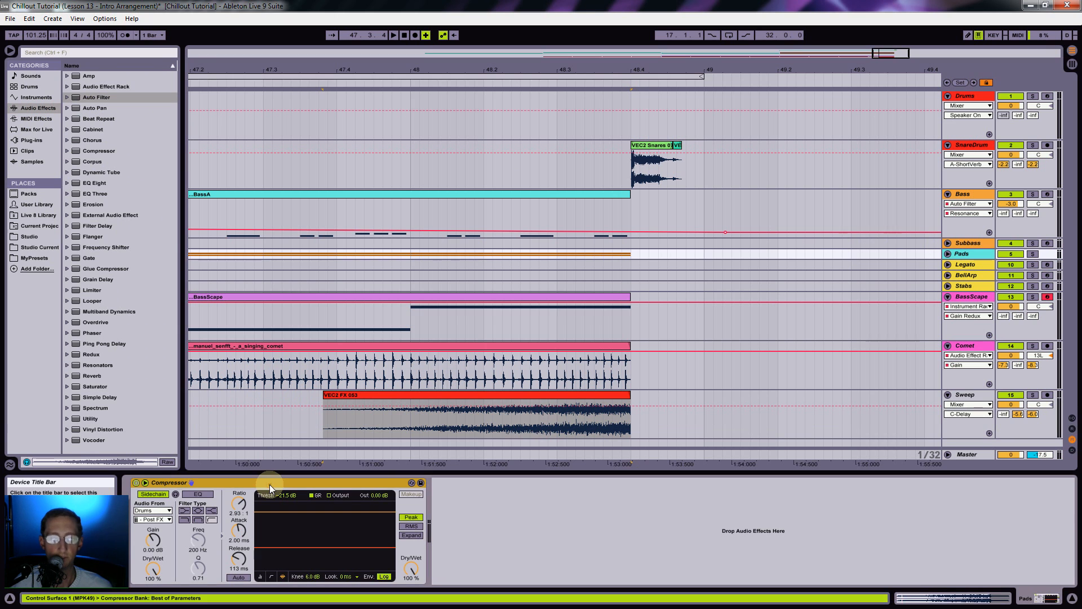
{"action": "left_click", "coordinate": [975, 395]}
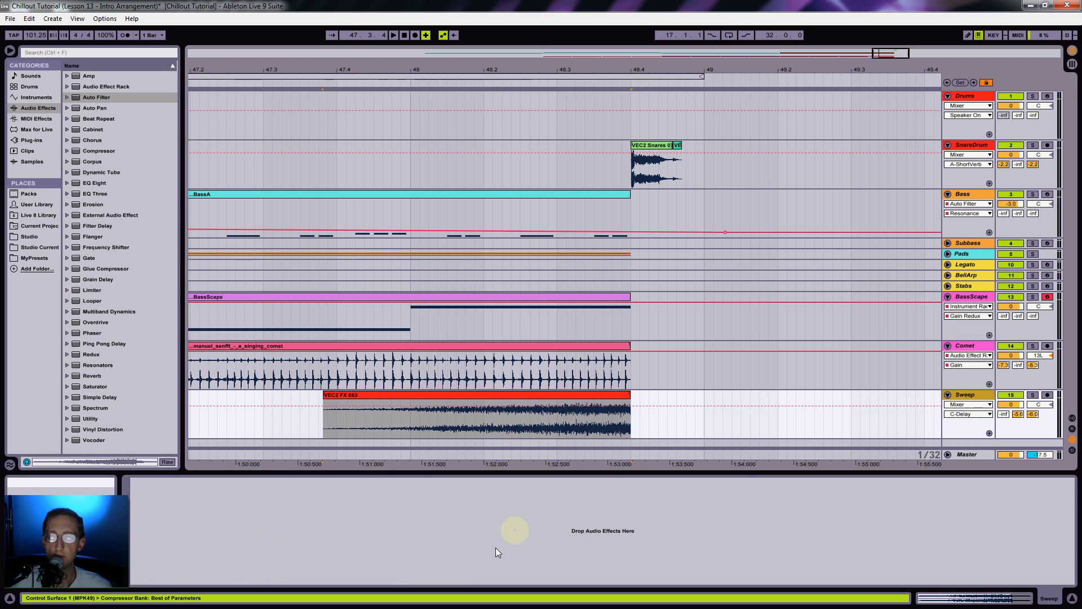
{"action": "key", "text": "ctrl+v"}
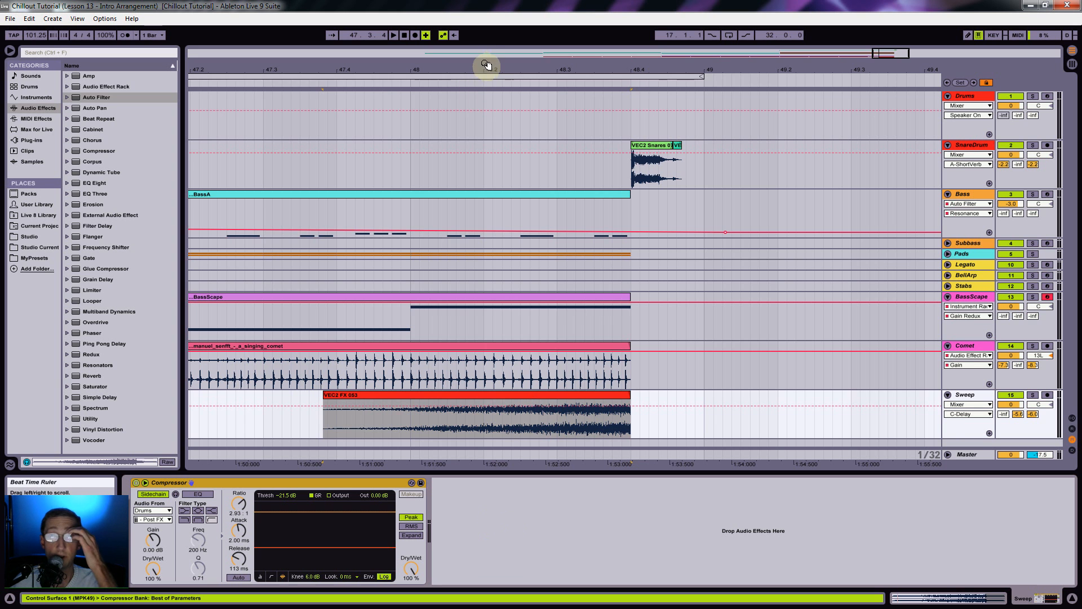
Step: Play back the sweep leading into the snare and inspect the SnareDrum track's device chain
{"action": "left_click_drag", "start_coordinate": [483, 67], "coordinate": [381, 84]}
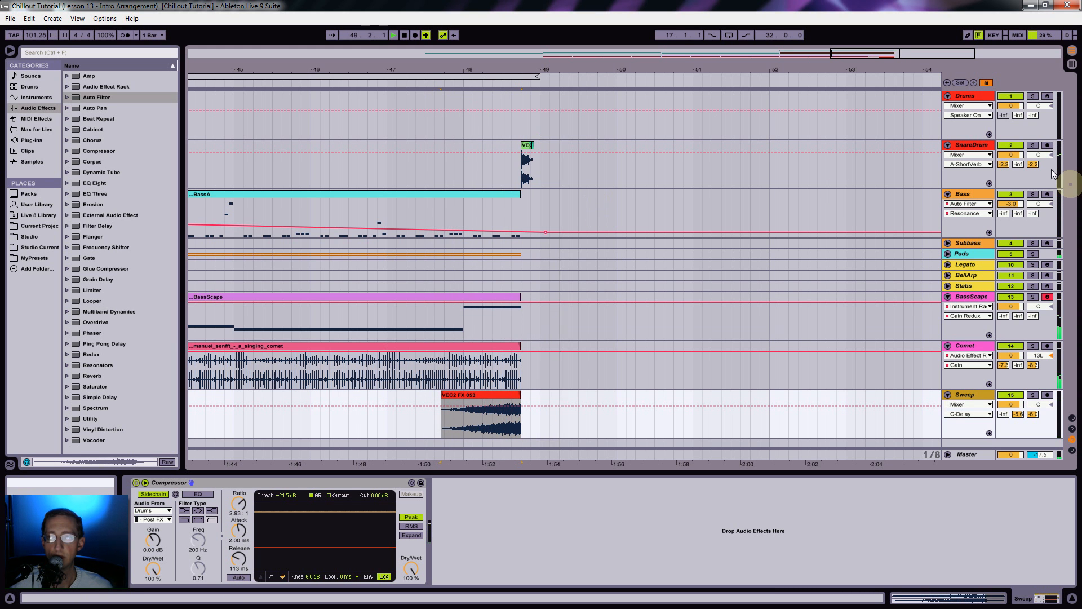
{"action": "left_click", "coordinate": [977, 146]}
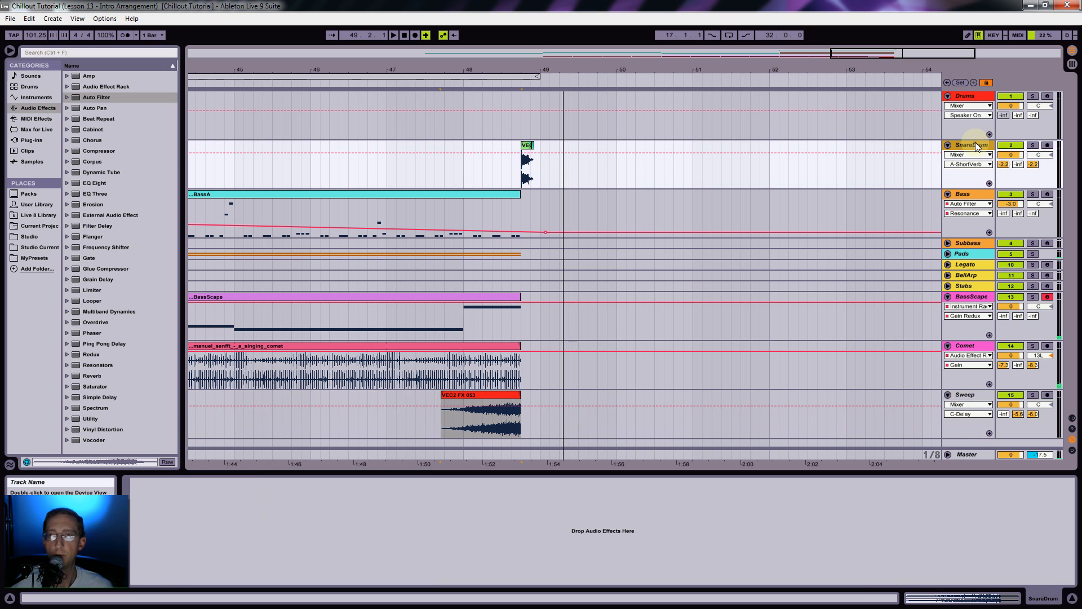
{"action": "key", "text": "space"}
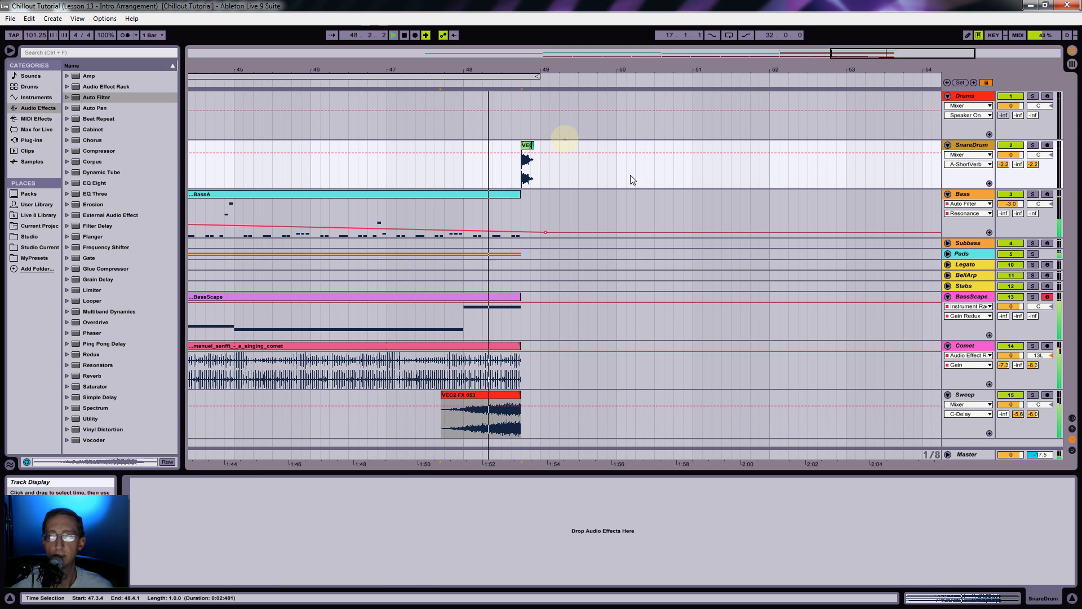
{"action": "key", "text": "space"}
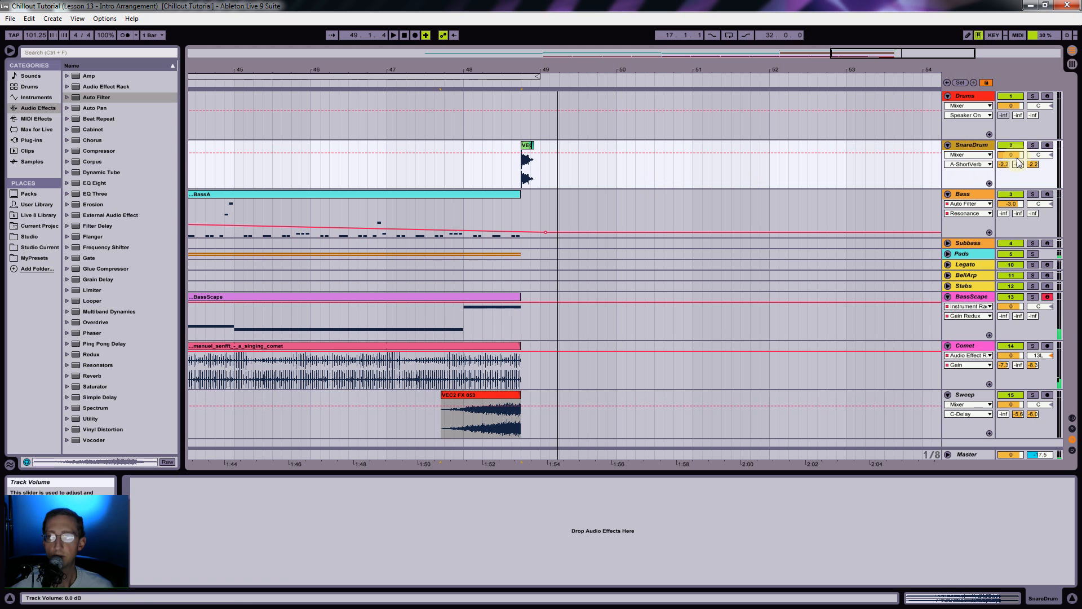
Step: Enable Warp on the VEC2 Snares 074 clip, adjust its clip gain, and play the ending from bar 47
{"action": "double_click", "coordinate": [527, 145]}
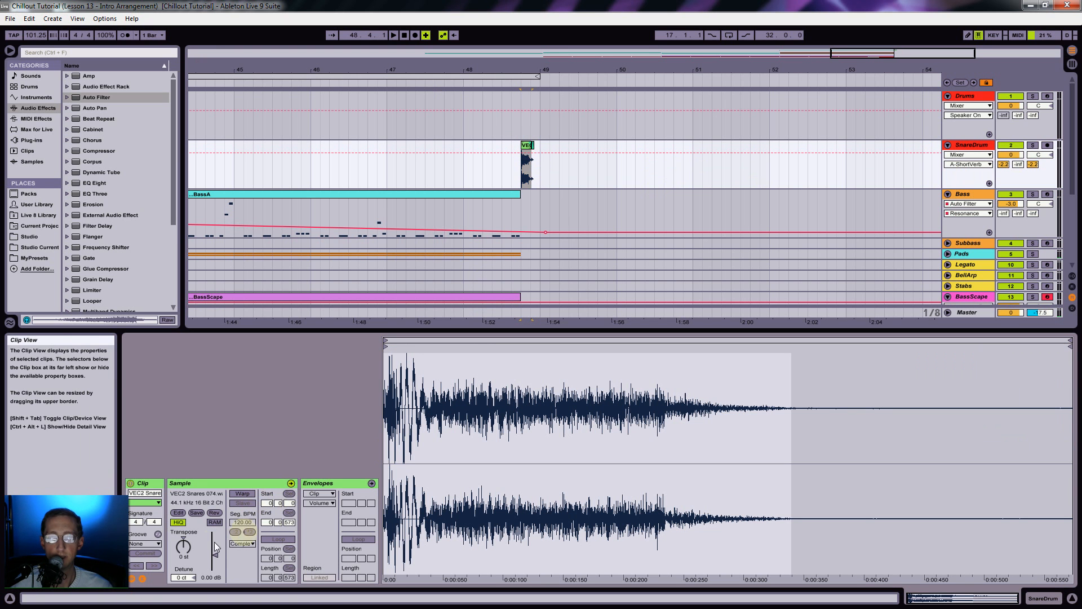
{"action": "left_click", "coordinate": [242, 493]}
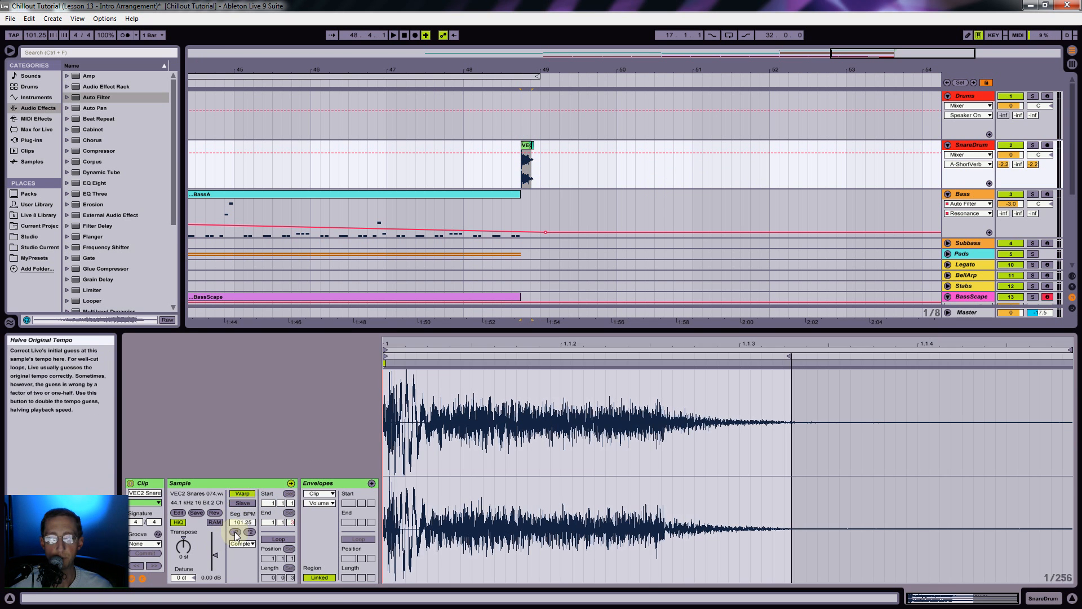
{"action": "left_click_drag", "start_coordinate": [204, 555], "coordinate": [203, 554]}
{"action": "key", "text": "space"}
{"action": "left_click", "coordinate": [387, 165]}
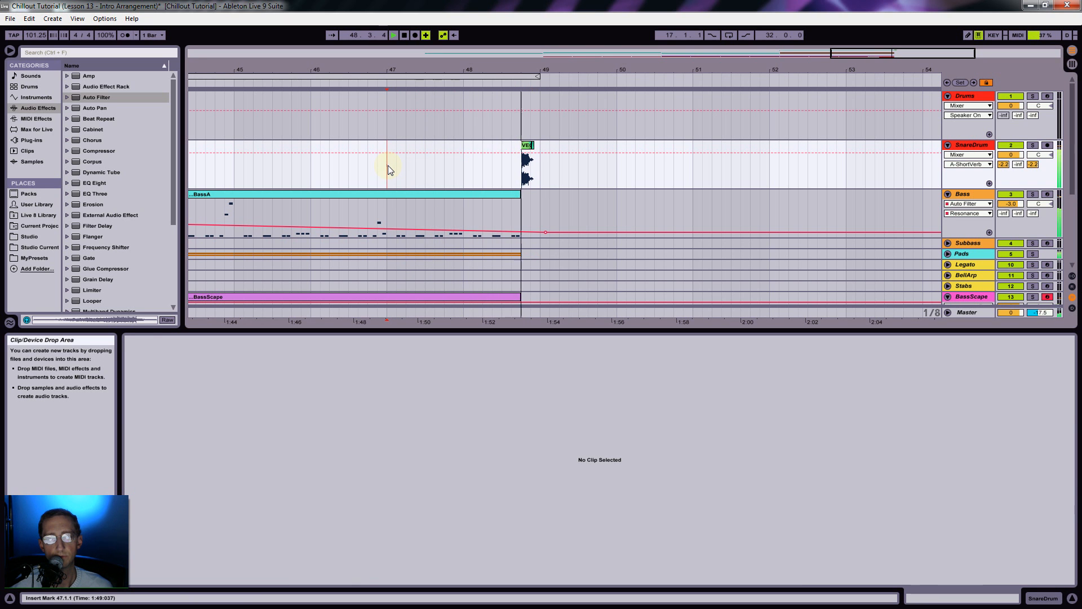
{"action": "scroll", "coordinate": [782, 226], "scroll_direction": "down", "scroll_amount": 3}
{"action": "scroll", "coordinate": [783, 222], "scroll_direction": "down", "scroll_amount": 3}
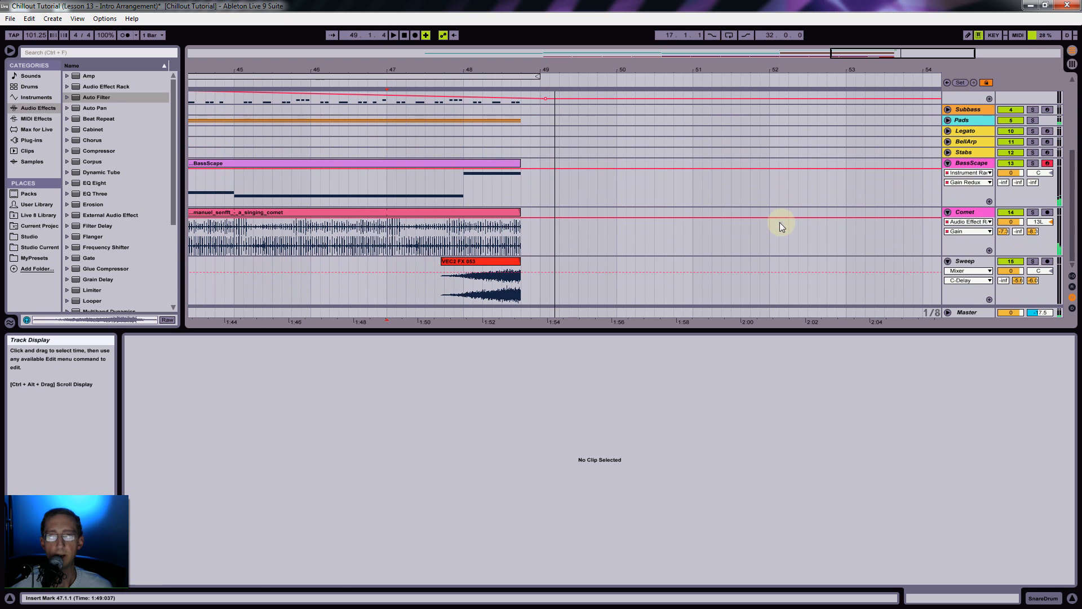
Step: Play the VEC2 FX 053 sweep from about bar 47 into the ending and check the Sweep track's volume level
{"action": "left_click", "coordinate": [489, 262]}
{"action": "key", "text": "space"}
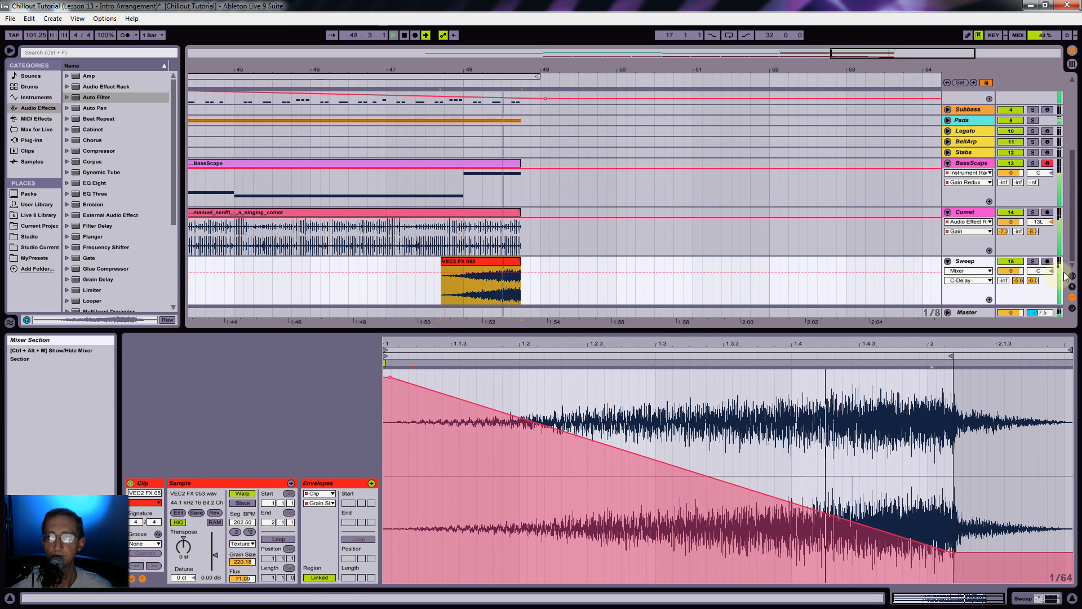
{"action": "key", "text": "space"}
{"action": "left_click", "coordinate": [1013, 273]}
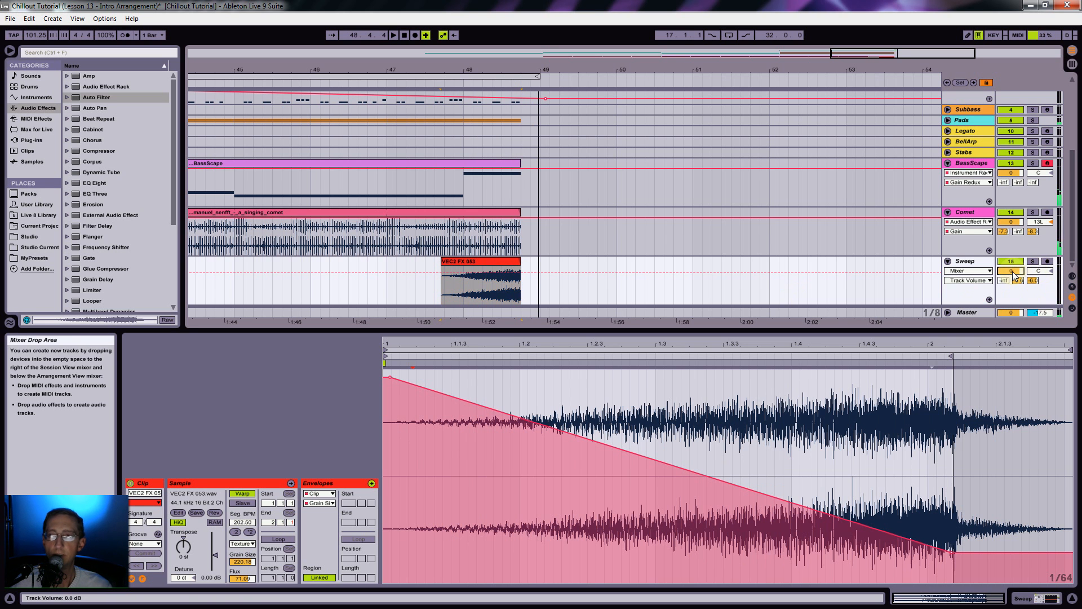
{"action": "left_click_drag", "start_coordinate": [1013, 273], "coordinate": [1013, 269]}
{"action": "left_click", "coordinate": [385, 290]}
{"action": "key", "text": "space"}
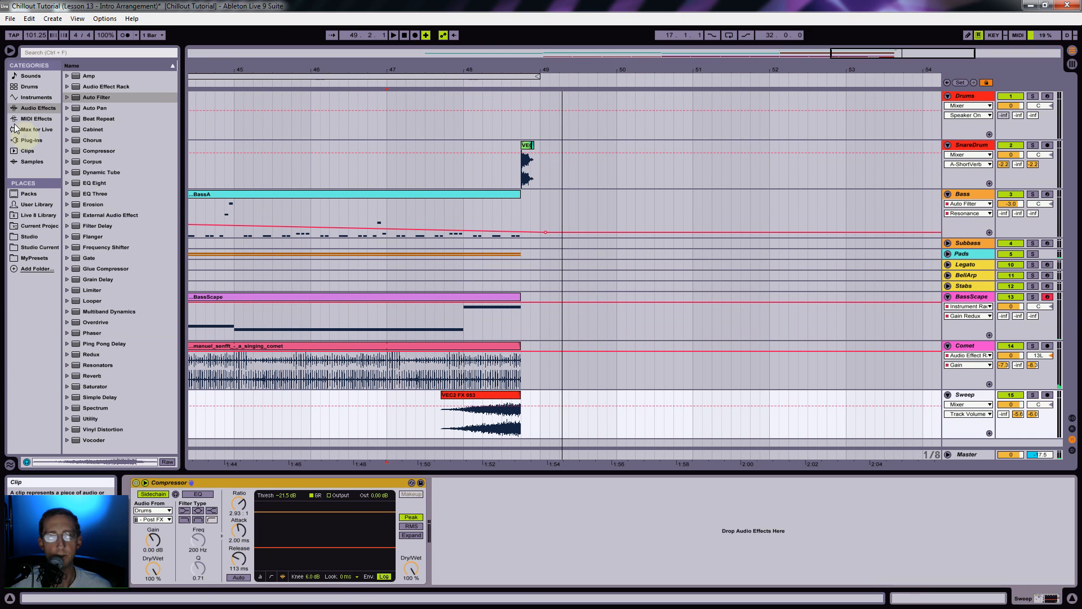
Step: Add a Compressor before the Sweep track's sidechain Compressor at -15.7 dB threshold and 3.32:1 ratio, disable its Makeup, and play from bar 47
{"action": "left_click_drag", "start_coordinate": [93, 152], "coordinate": [157, 527]}
{"action": "key", "text": "space"}
{"action": "left_click", "coordinate": [247, 495]}
{"action": "key", "text": "space"}
{"action": "left_click", "coordinate": [387, 408]}
{"action": "key", "text": "space"}
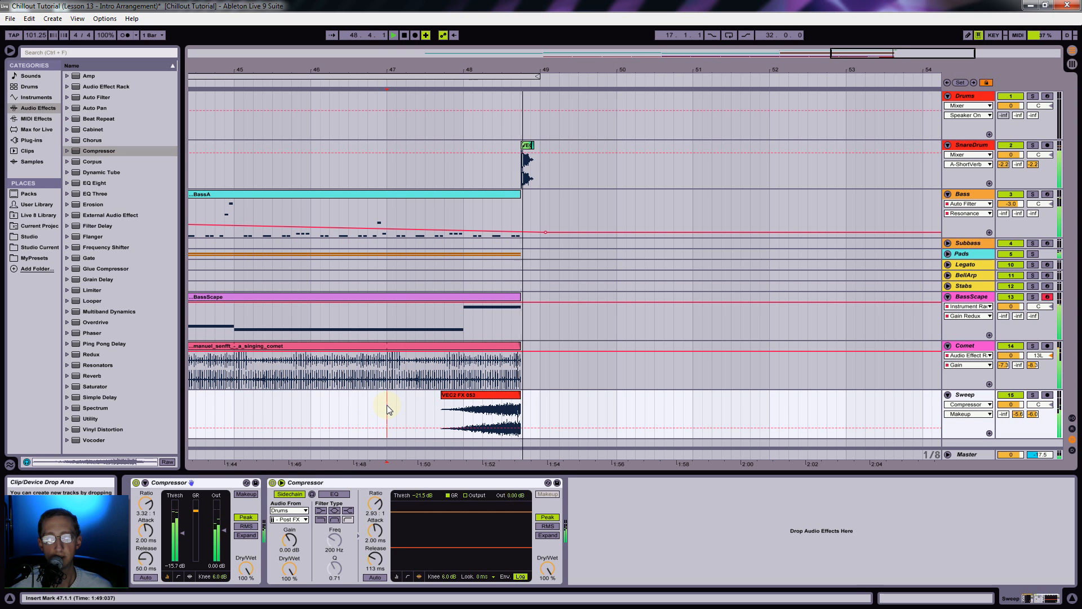
{"action": "key", "text": "space"}
Step: Enable Makeup on the Sweep track's first Compressor, play from bar 46, set its output gain to -1.00 dB, and save the set
{"action": "left_click", "coordinate": [246, 494]}
{"action": "left_click", "coordinate": [310, 422]}
{"action": "key", "text": "space"}
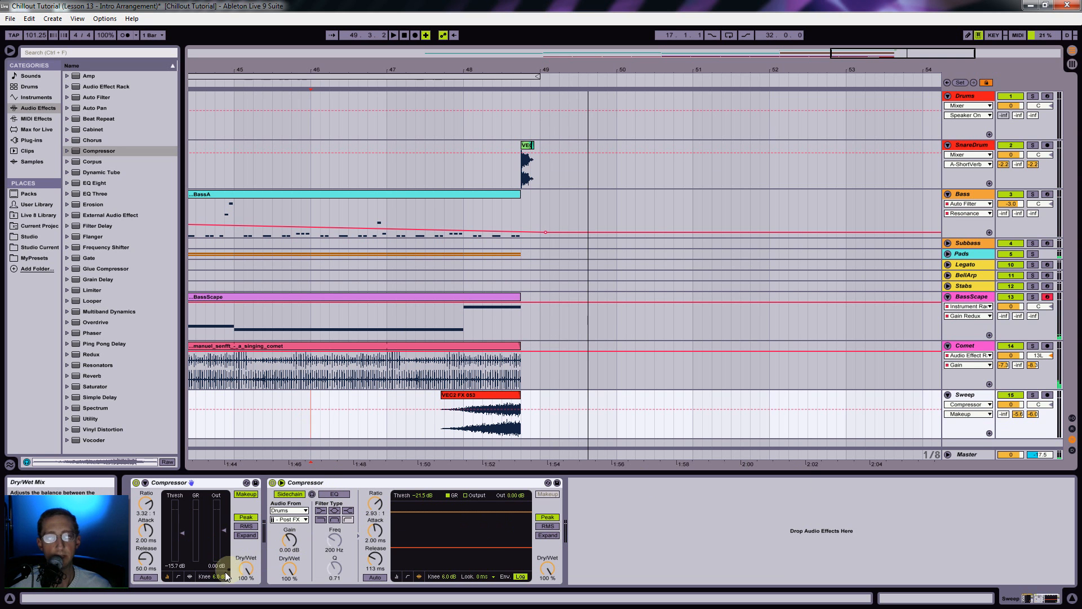
{"action": "left_click_drag", "start_coordinate": [226, 532], "coordinate": [225, 533]}
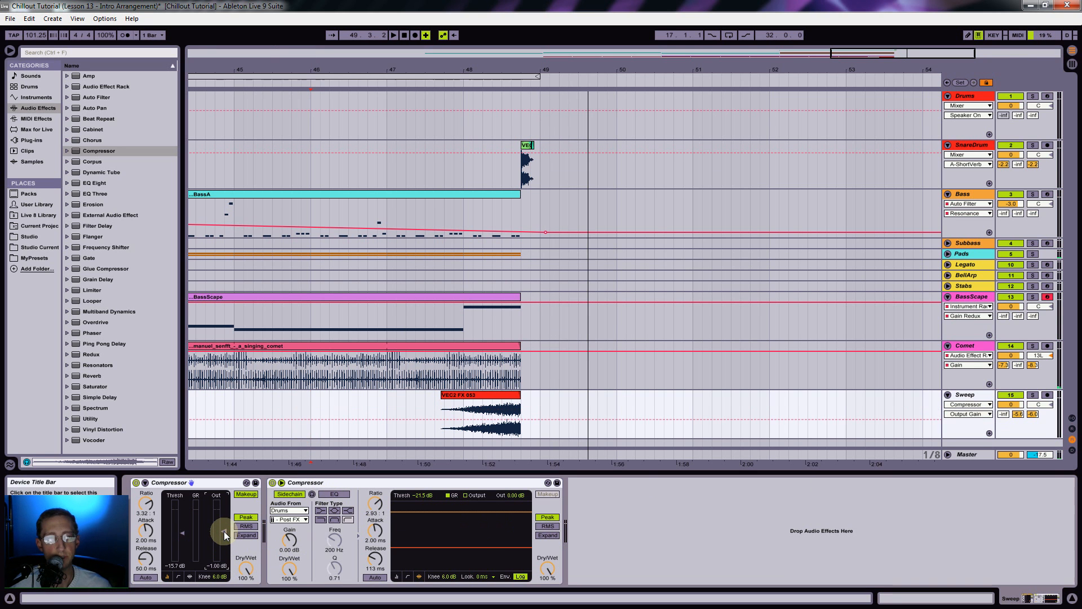
{"action": "key", "text": "ctrl+s"}
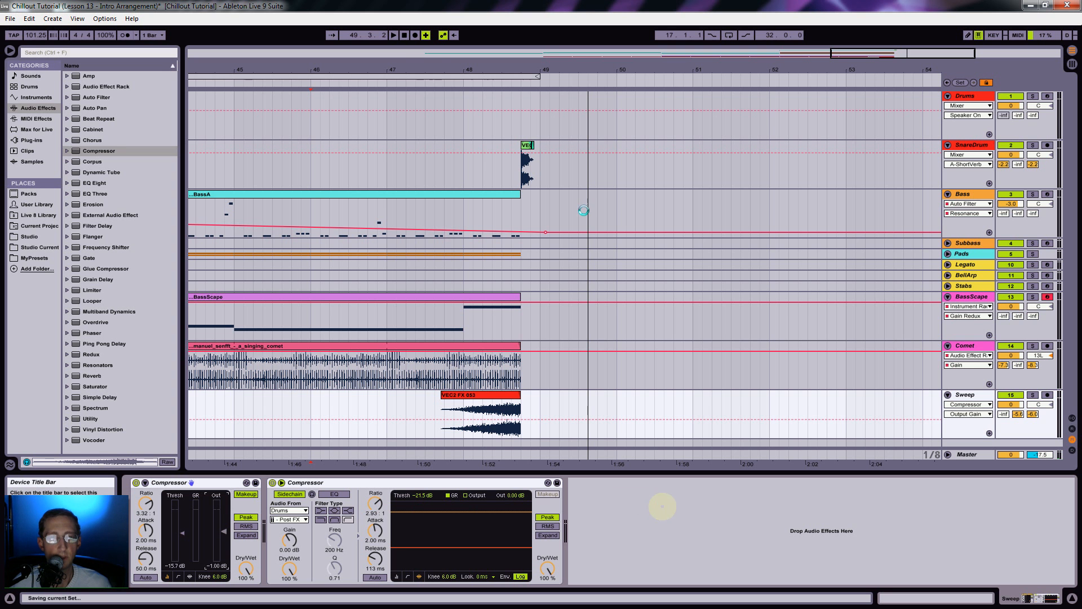
{"action": "left_click_drag", "start_coordinate": [406, 69], "coordinate": [731, 69]}
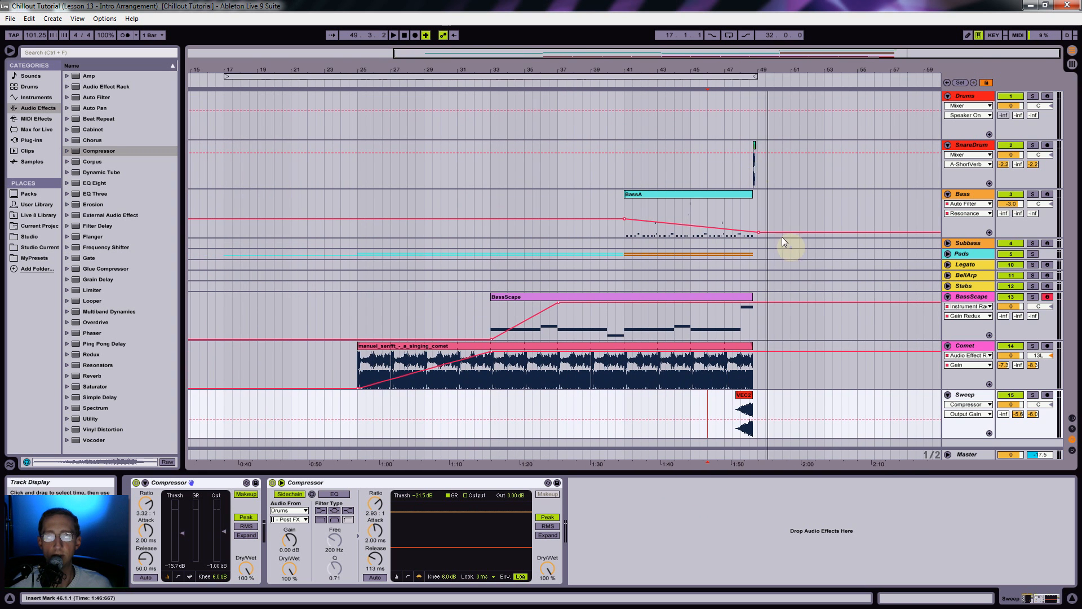